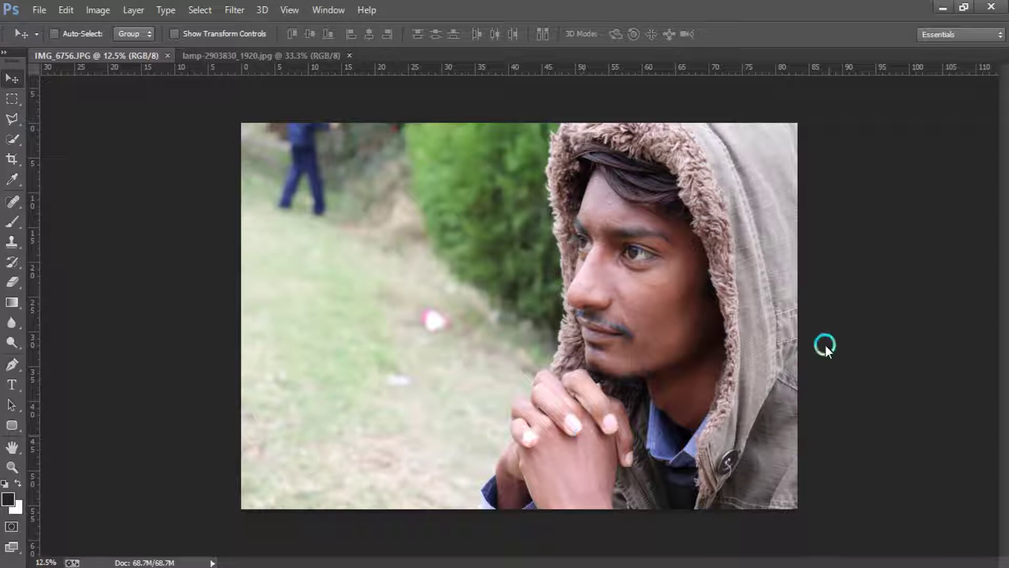
- Show the finished hooded-man-and-lantern composite in the Windows Photos window as a reference
scroll(702, 226, up, 2)
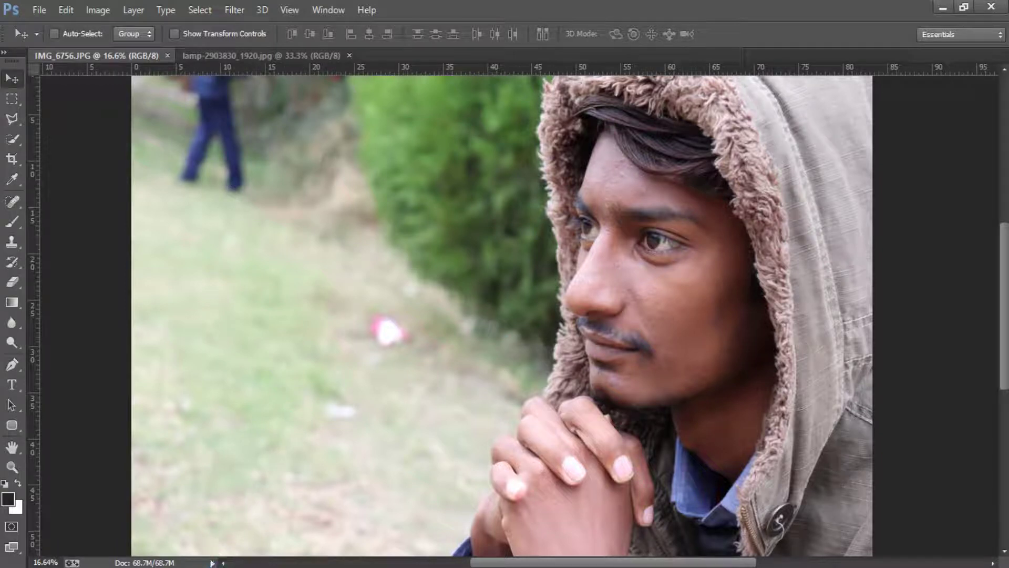
click(253, 530)
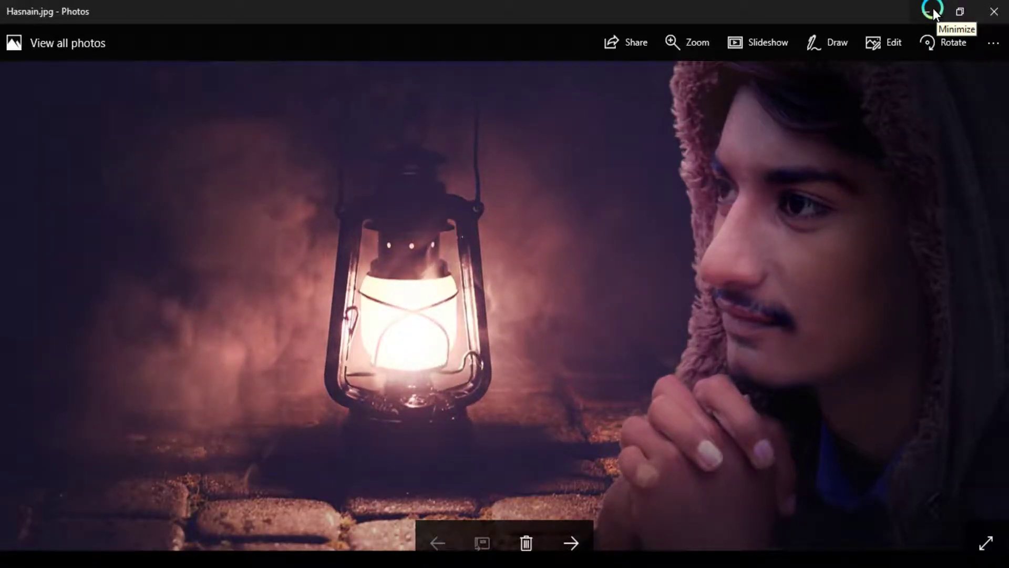
- Minimize the Photos preview to return to the hooded man photo in Photoshop
click(932, 7)
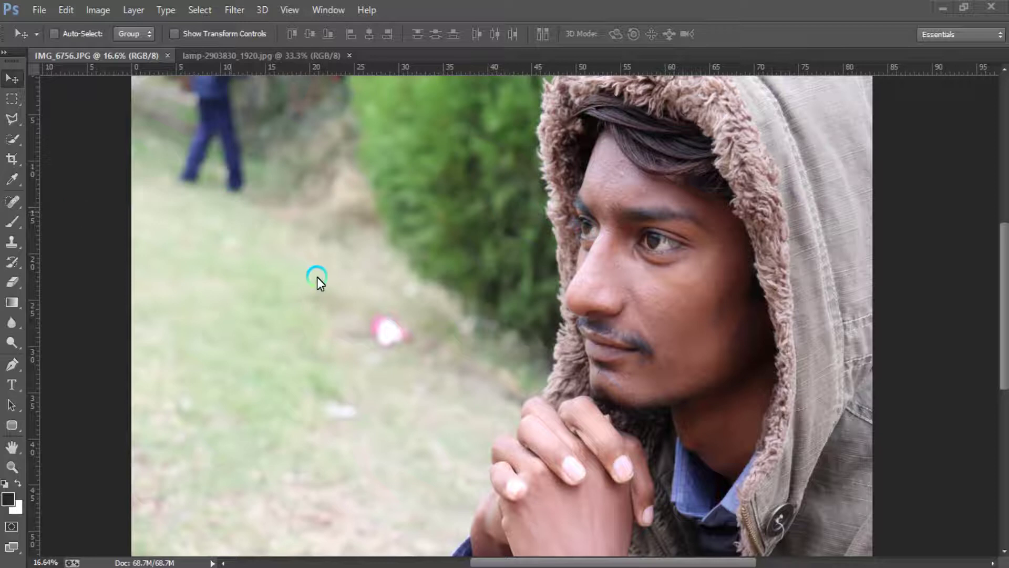
- Fit the photo in the window and Quick Select the grassy background left of the man
key(ctrl+minus)
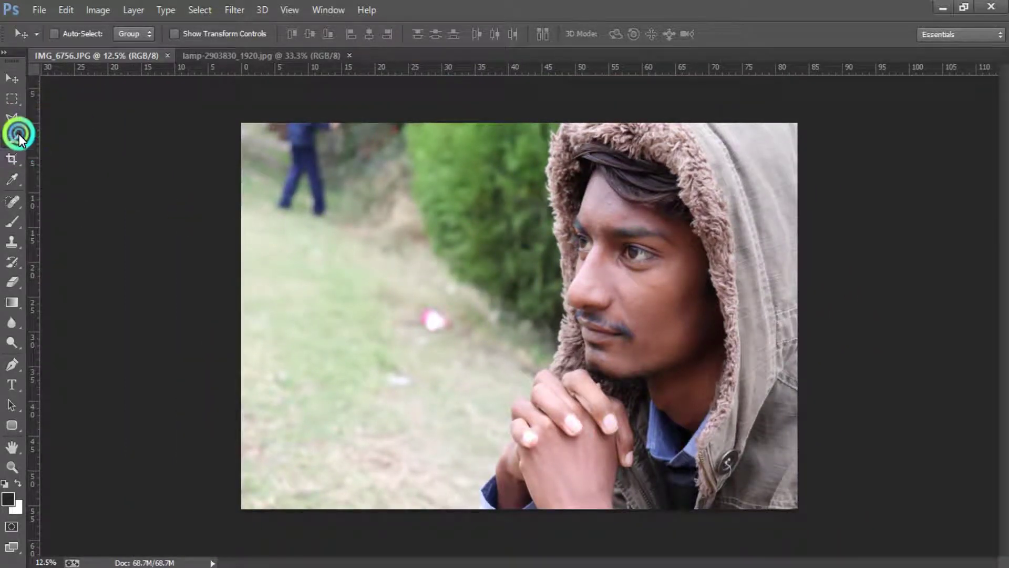
drag(17, 141, 52, 137)
click(84, 141)
drag(418, 170, 399, 418)
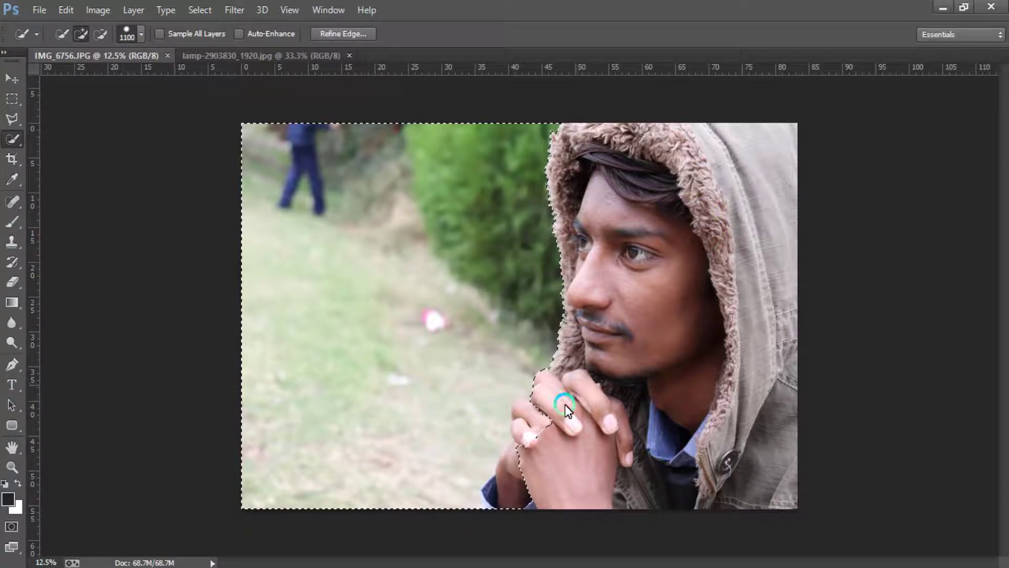
- Zoom in and subtract the clasped hands from the grass selection
scroll(566, 404, up, 2)
scroll(578, 439, up, 1)
scroll(578, 438, up, 1)
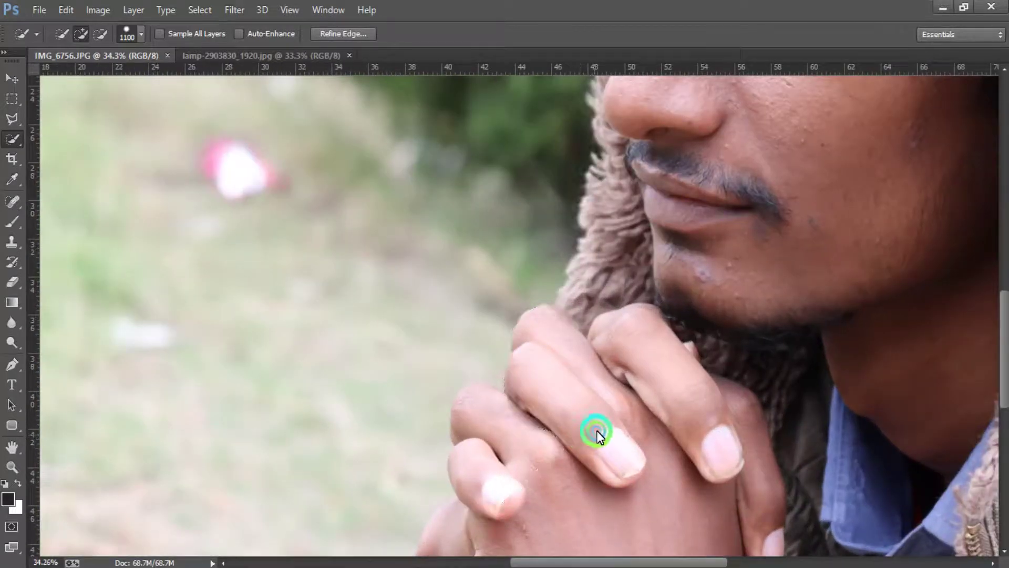
drag(597, 430, 641, 202)
click(99, 34)
mouse_move(477, 191)
mouse_down()
mouse_move(664, 280)
mouse_move(619, 269)
mouse_move(622, 302)
mouse_move(575, 405)
mouse_up()
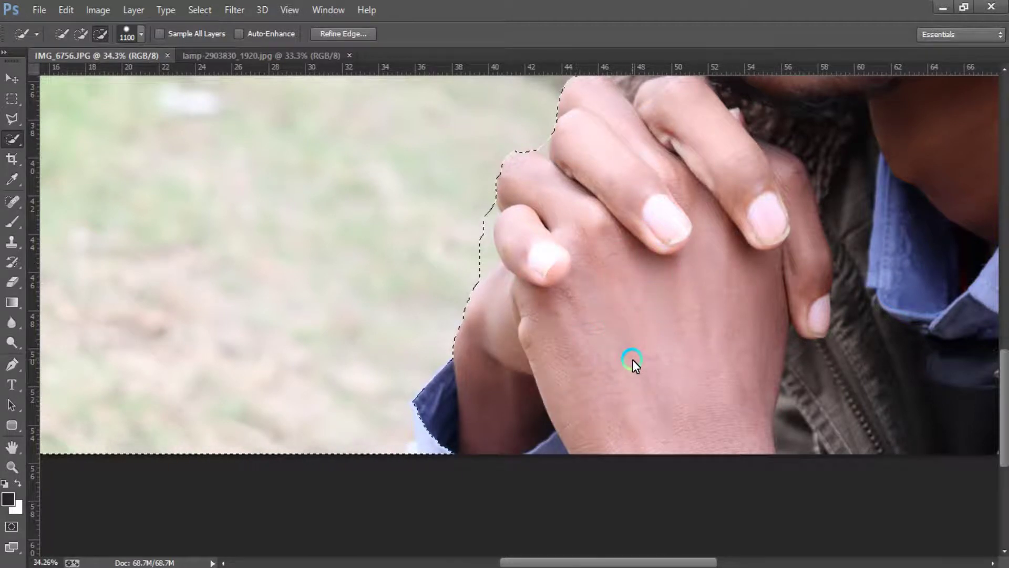
click(16, 120)
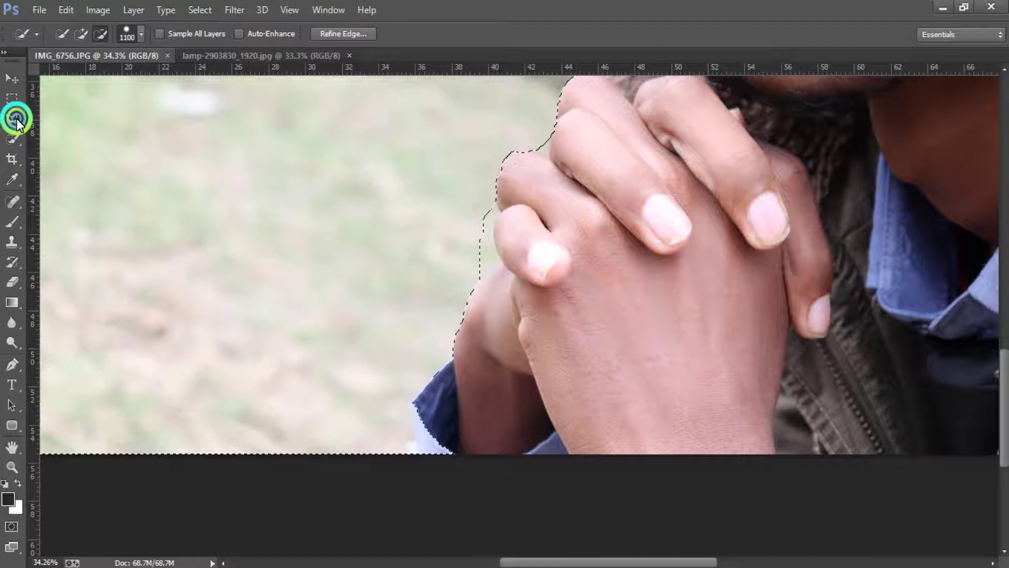
- With the Polygonal Lasso, trace the thumb edge so the selection hugs the thumb
click(58, 122)
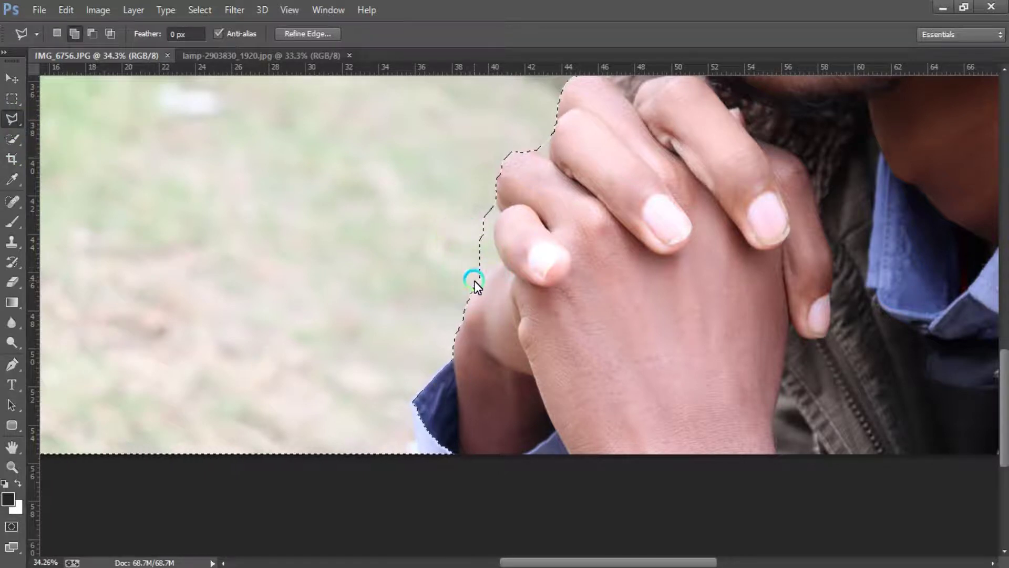
scroll(478, 284, up, 1)
scroll(484, 282, up, 1)
scroll(484, 283, up, 1)
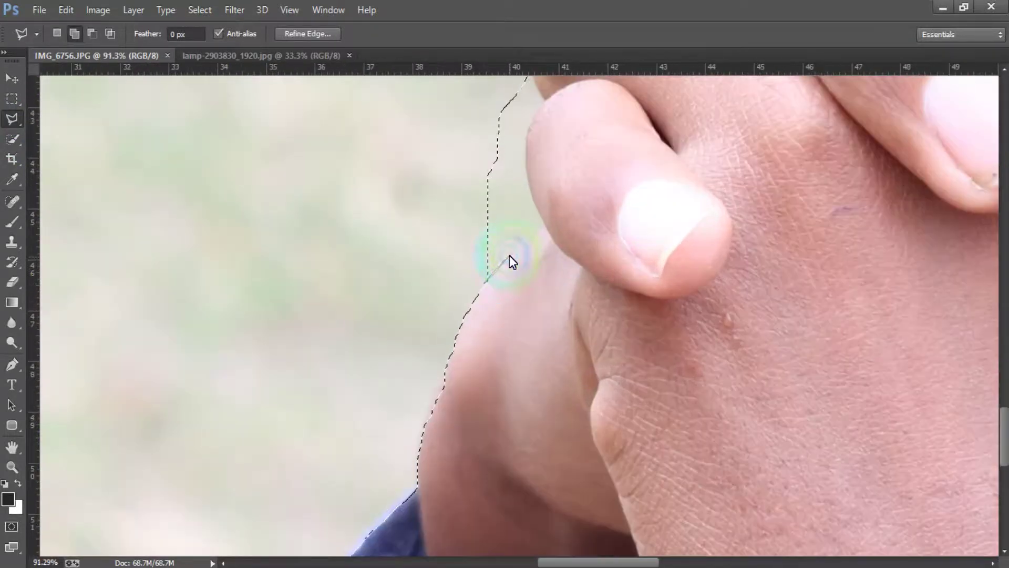
click(542, 219)
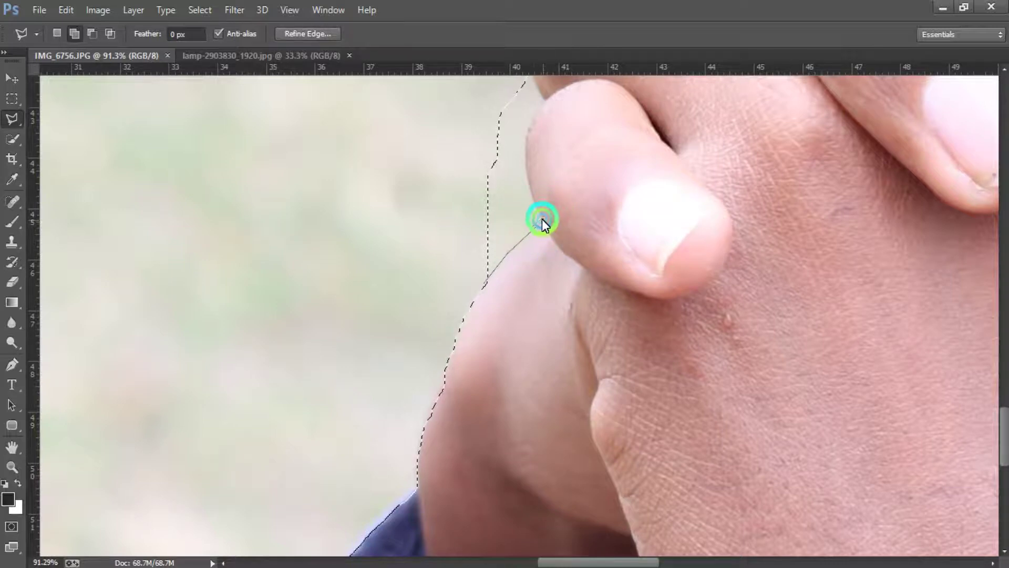
click(526, 157)
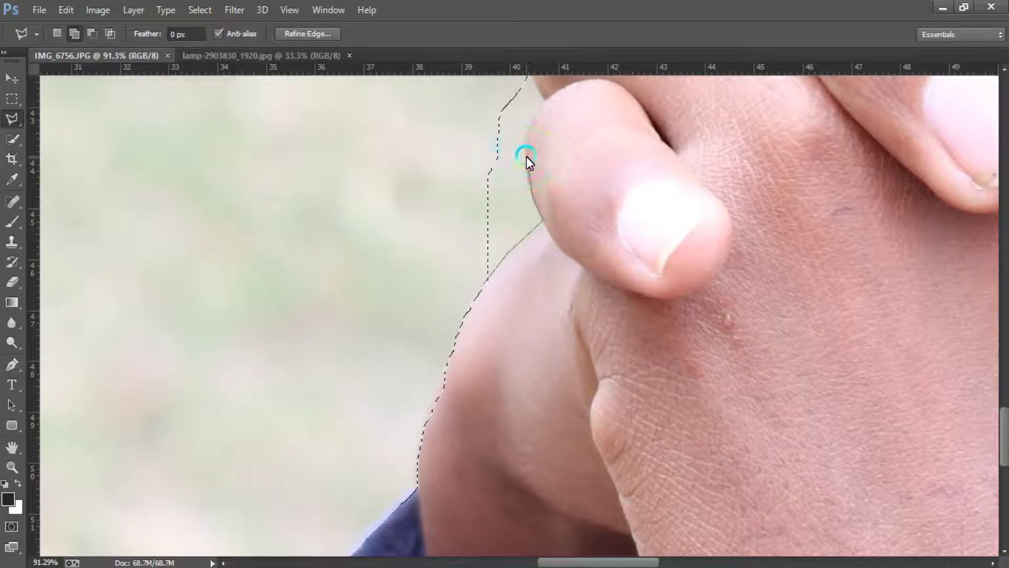
click(531, 125)
click(544, 101)
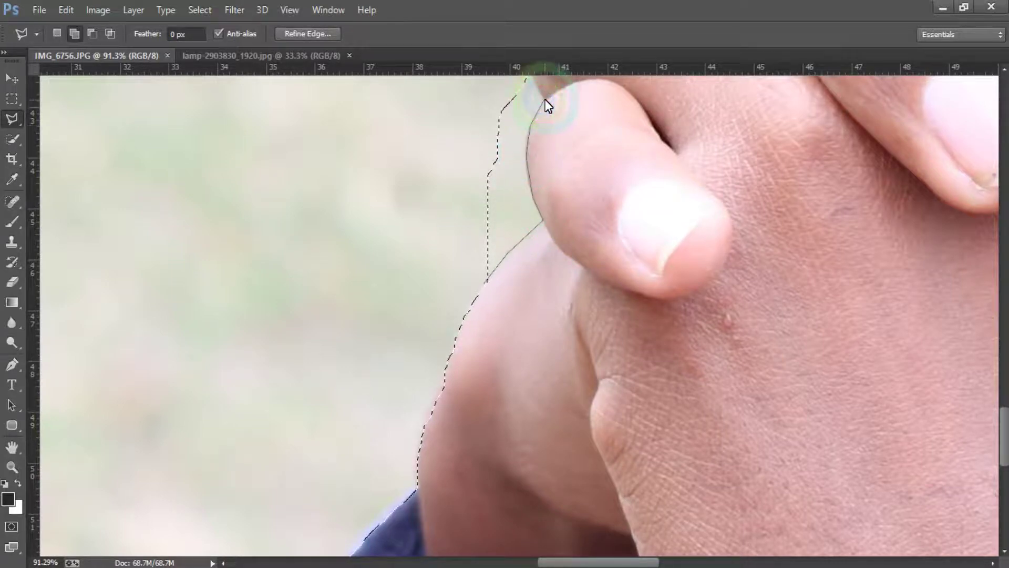
click(562, 101)
scroll(589, 269, up, 2)
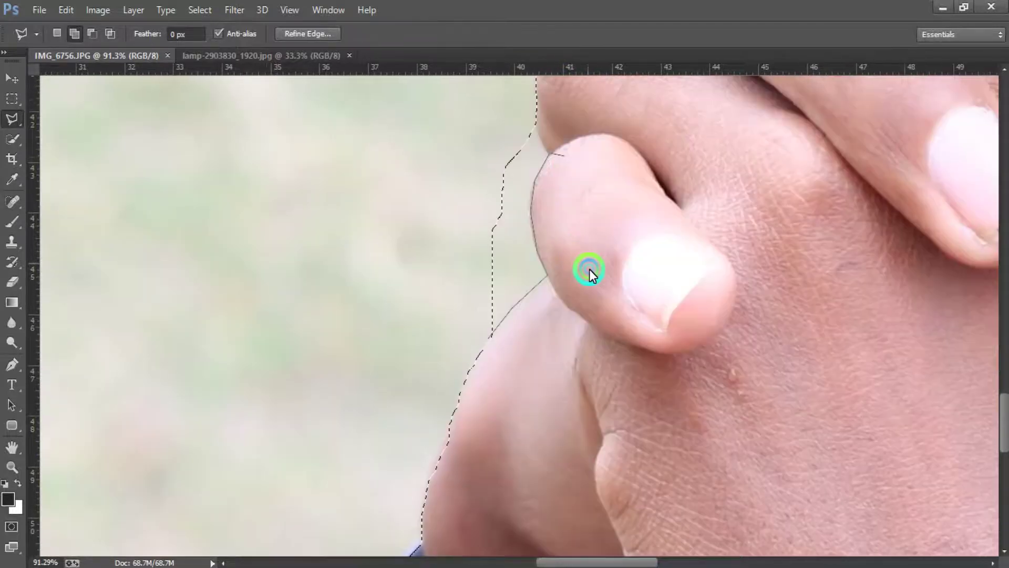
scroll(589, 269, up, 3)
click(524, 133)
click(420, 227)
double_click(573, 354)
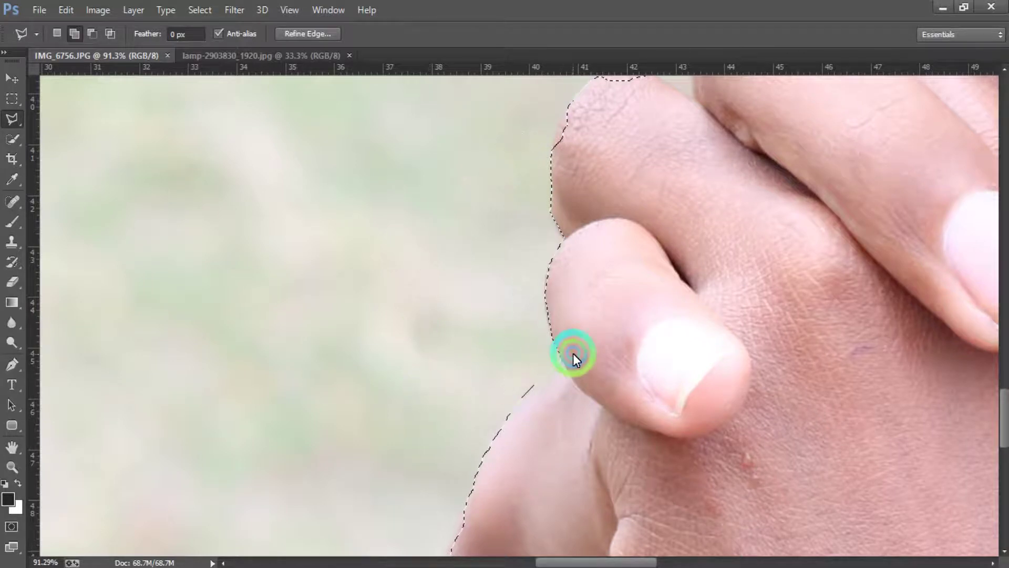
- Trace the finger's left edge with a second polygonal outline to tighten the selection
drag(613, 200, 562, 330)
click(474, 357)
click(479, 401)
click(480, 425)
click(474, 409)
click(473, 388)
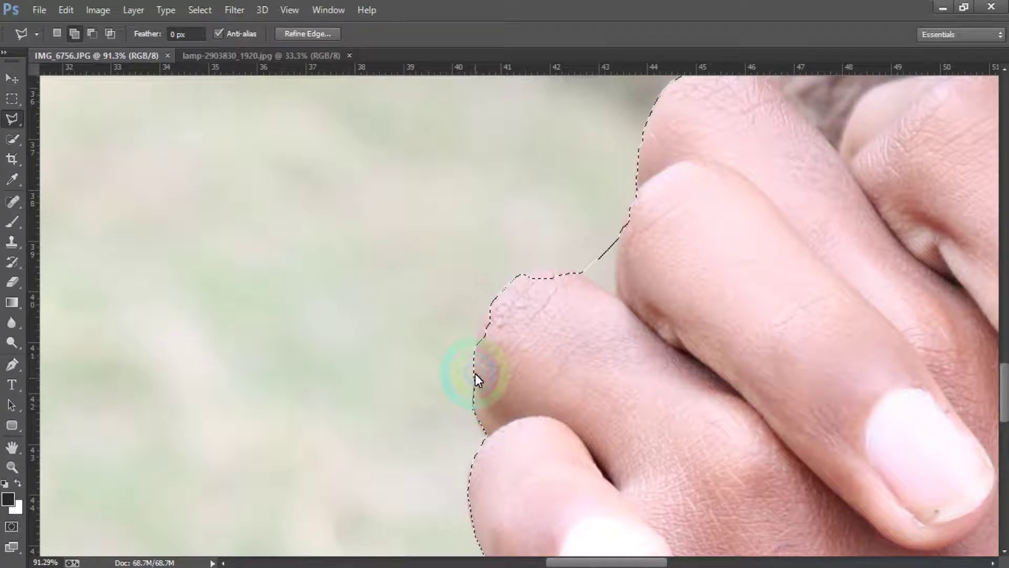
click(475, 353)
click(477, 333)
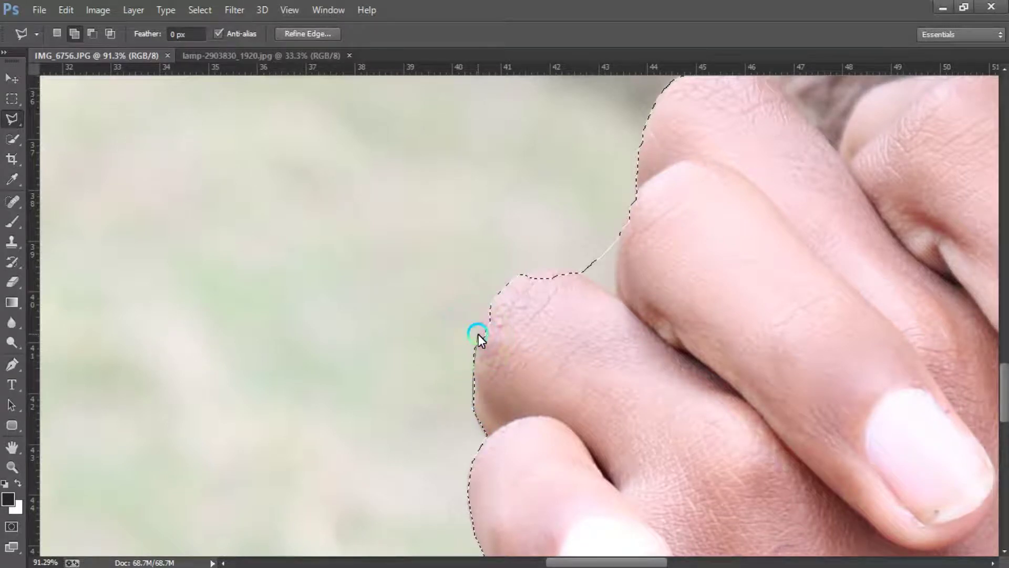
click(490, 308)
click(500, 290)
click(446, 226)
click(387, 315)
double_click(395, 373)
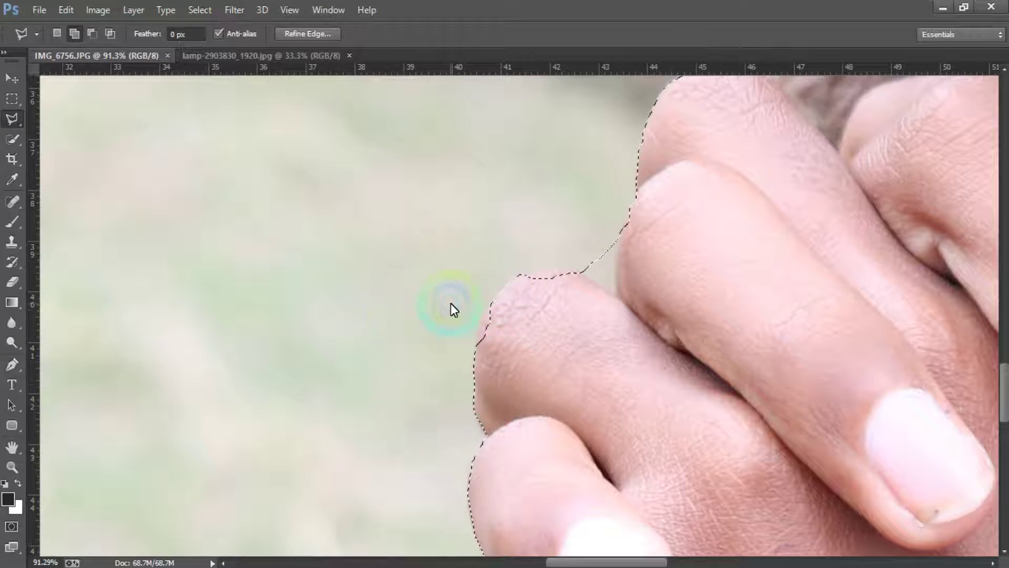
- Add a polygonal outline along the finger's top edge to the selection
scroll(567, 270, up, 2)
click(576, 269)
click(644, 311)
click(647, 237)
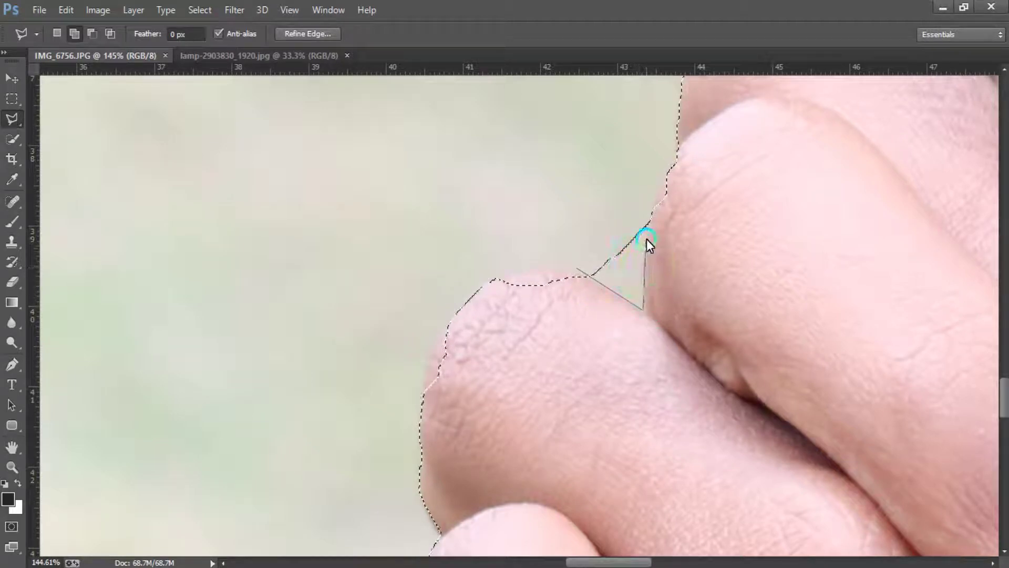
click(642, 216)
double_click(531, 202)
- Move to the upper fingertip and subtract a polygonal outline trimming its top edge
click(11, 120)
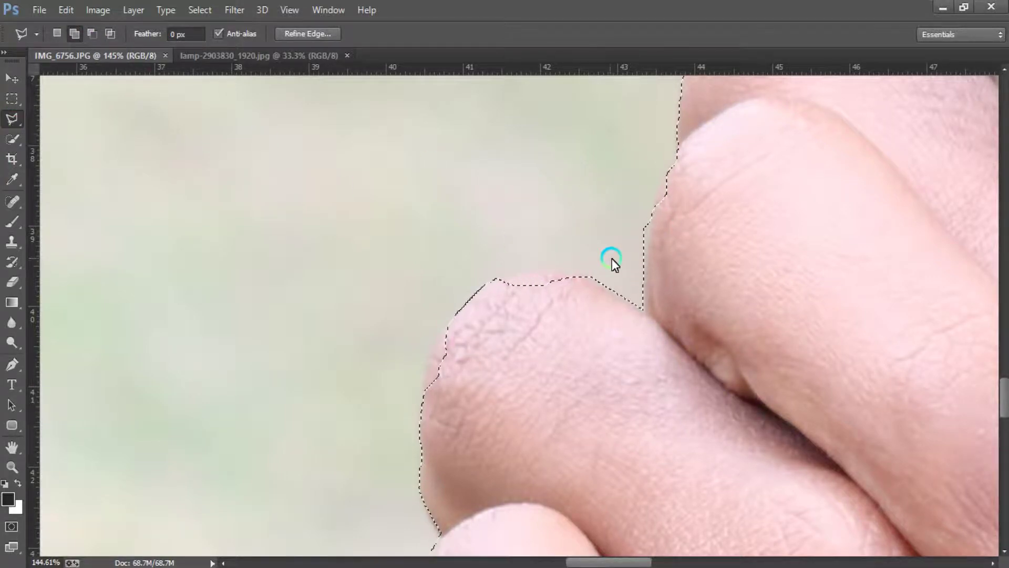
drag(693, 185, 634, 366)
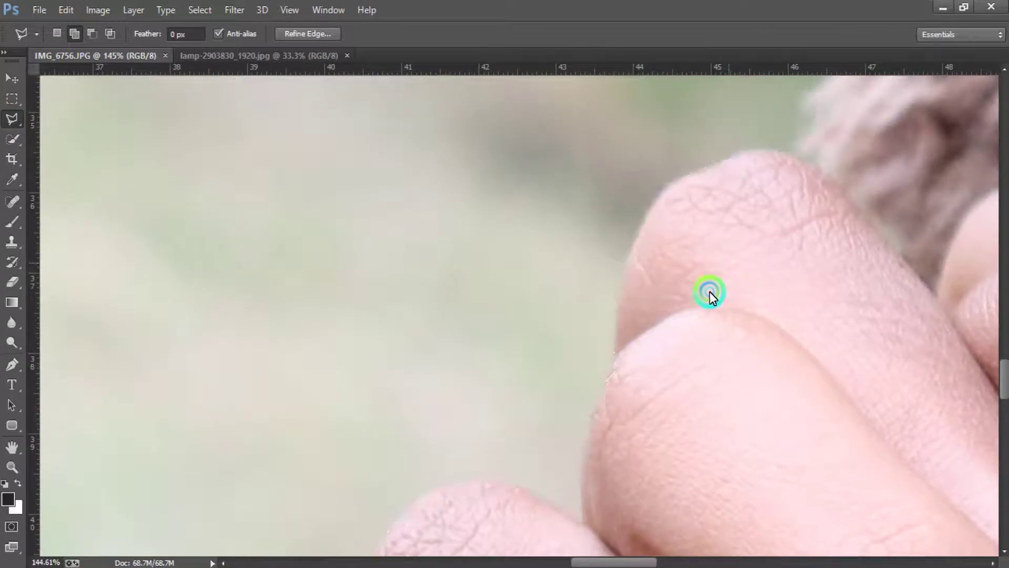
drag(716, 300, 575, 371)
mouse_move(660, 333)
mouse_down()
mouse_move(601, 460)
mouse_move(652, 344)
mouse_move(588, 441)
mouse_move(603, 334)
mouse_move(623, 291)
mouse_up()
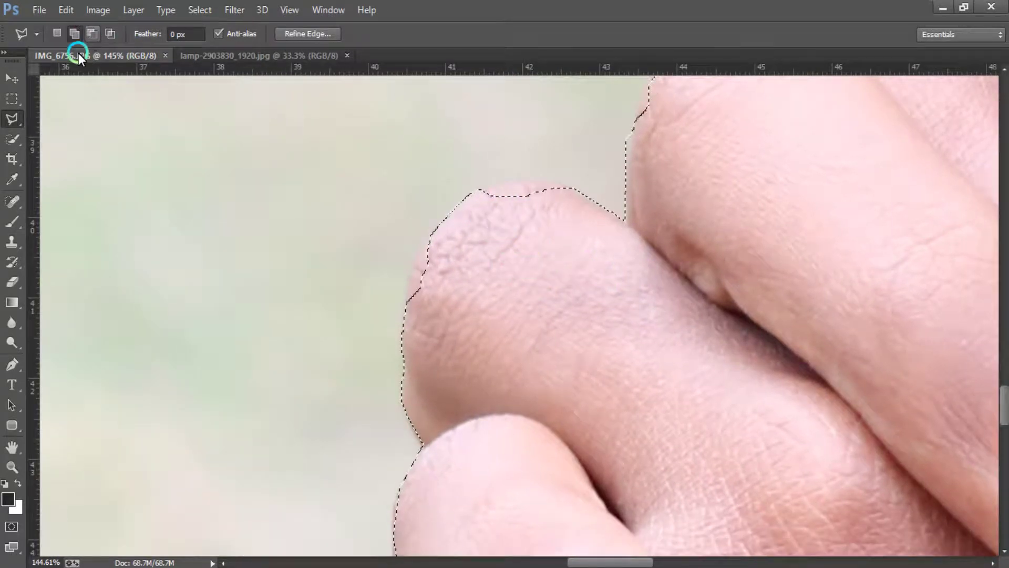
click(91, 34)
click(555, 185)
click(572, 189)
click(534, 178)
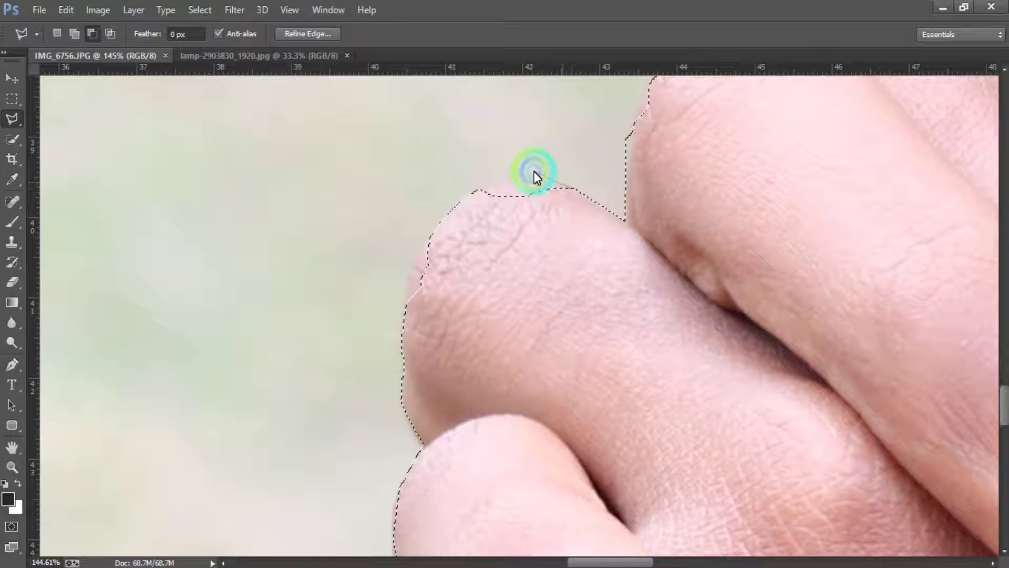
click(506, 181)
click(485, 182)
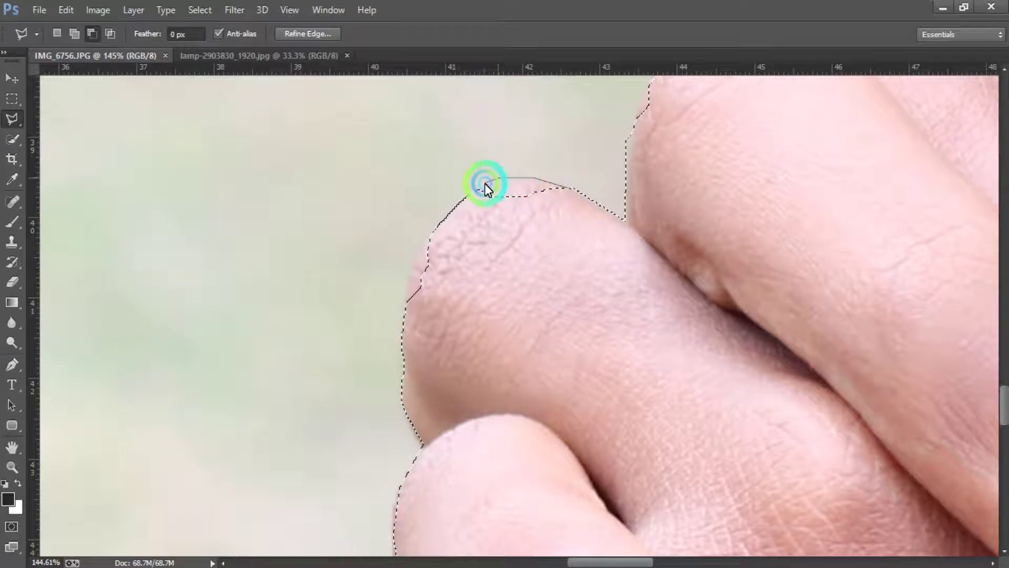
click(489, 250)
double_click(553, 254)
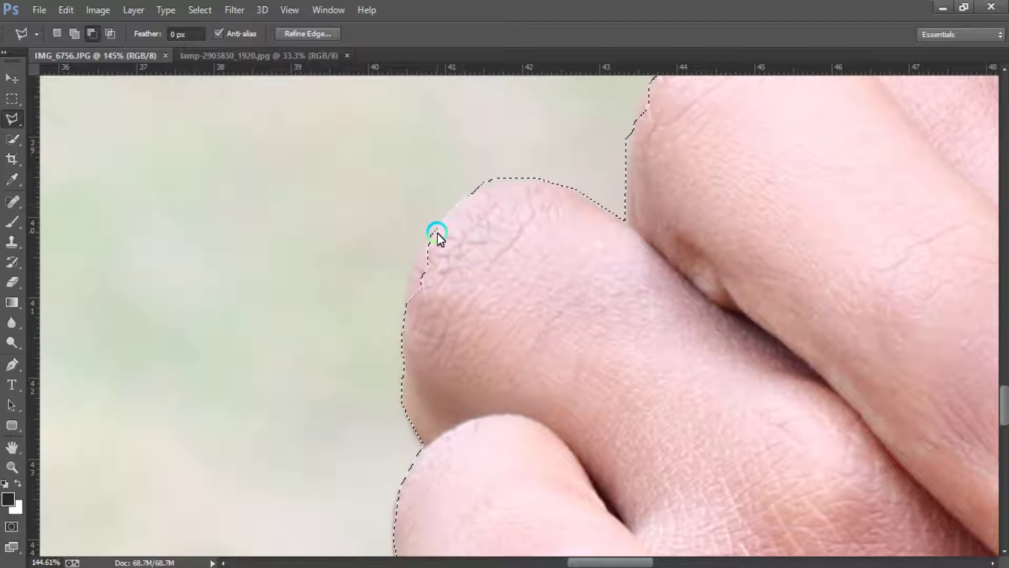
- Trim down the fingertip's left edge, then zoom out to view the whole photo
click(421, 257)
click(407, 289)
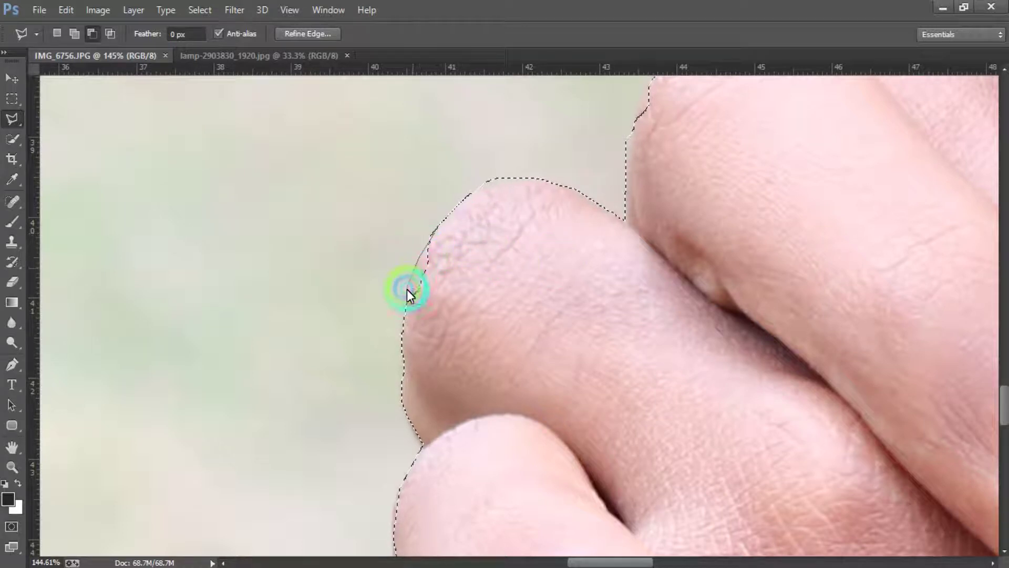
click(405, 315)
double_click(481, 325)
scroll(538, 294, down, 3)
scroll(599, 263, down, 3)
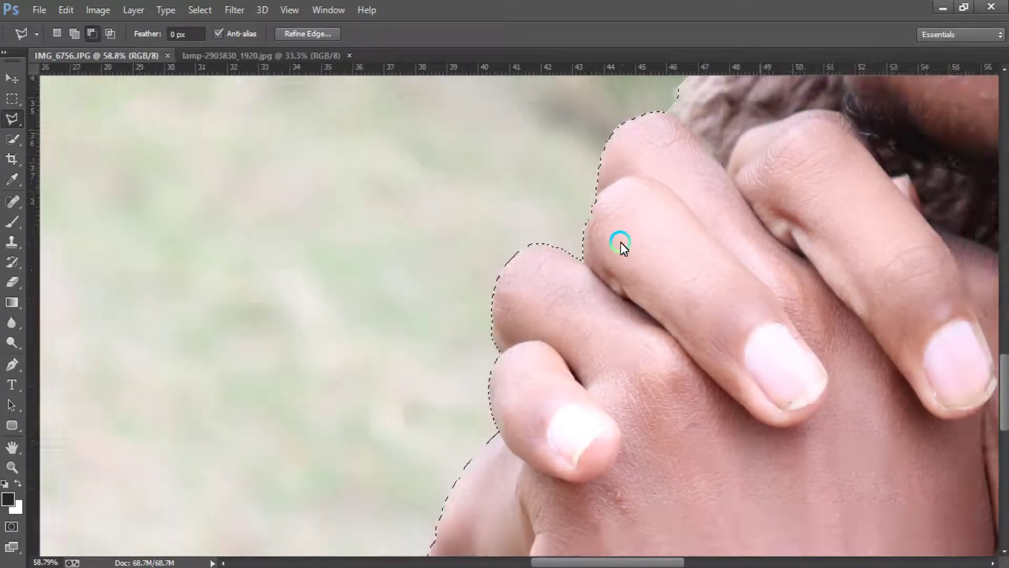
scroll(620, 242, down, 3)
scroll(621, 243, down, 2)
scroll(622, 243, down, 1)
scroll(622, 243, down, 1)
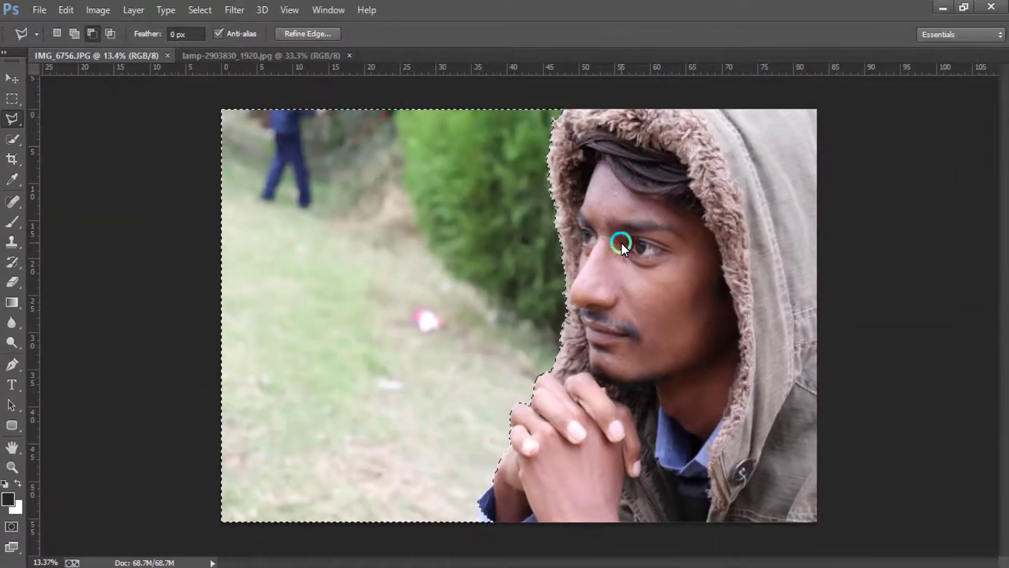
right_click(389, 214)
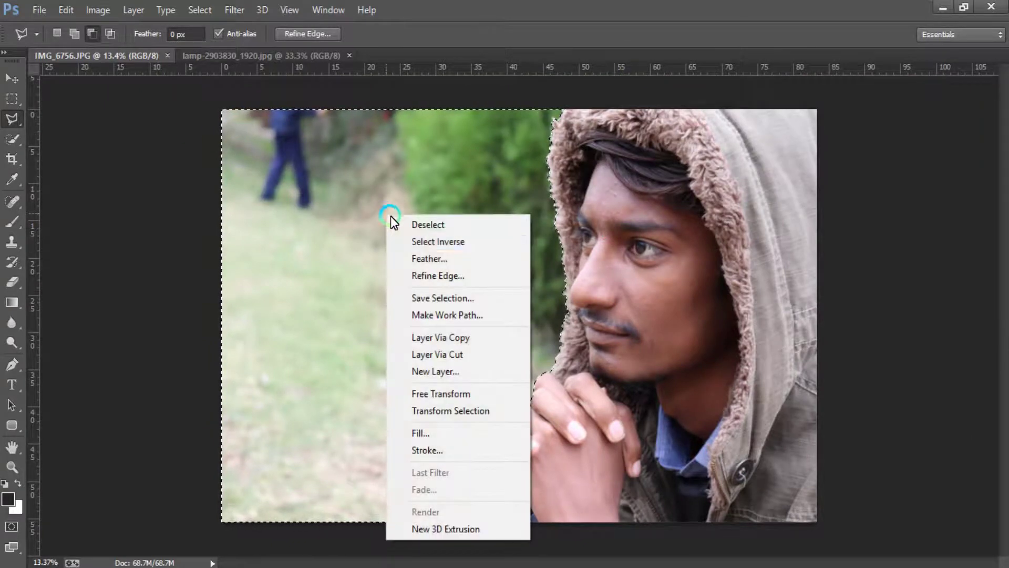
click(437, 261)
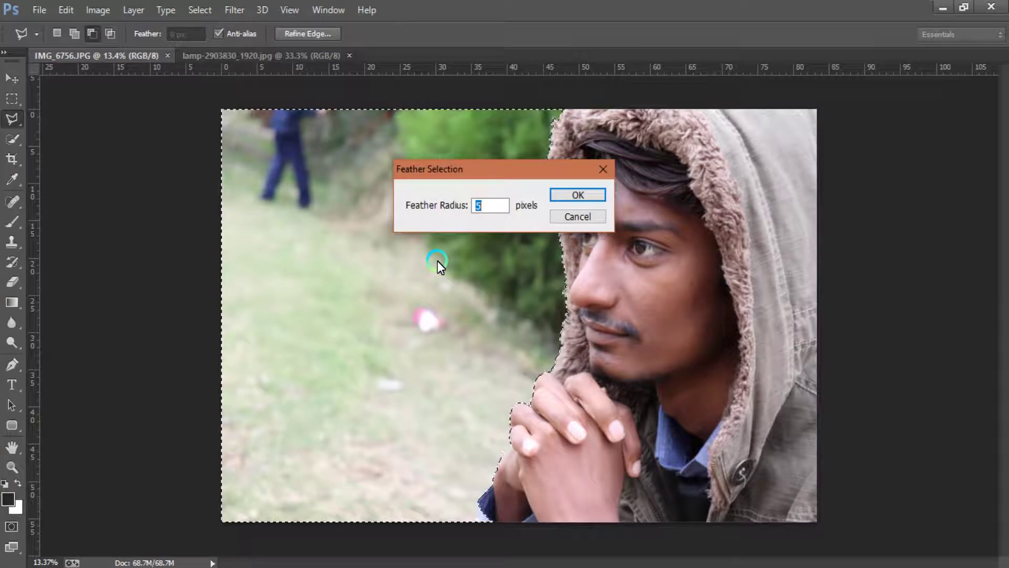
click(566, 218)
scroll(563, 217, up, 2)
scroll(562, 179, up, 2)
scroll(564, 168, up, 1)
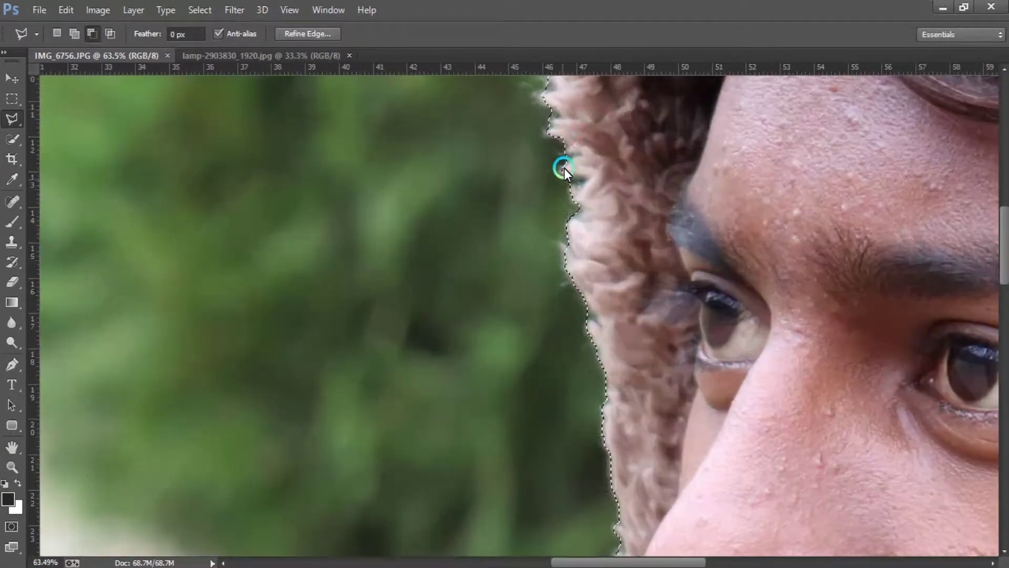
scroll(570, 168, up, 1)
scroll(563, 162, up, 1)
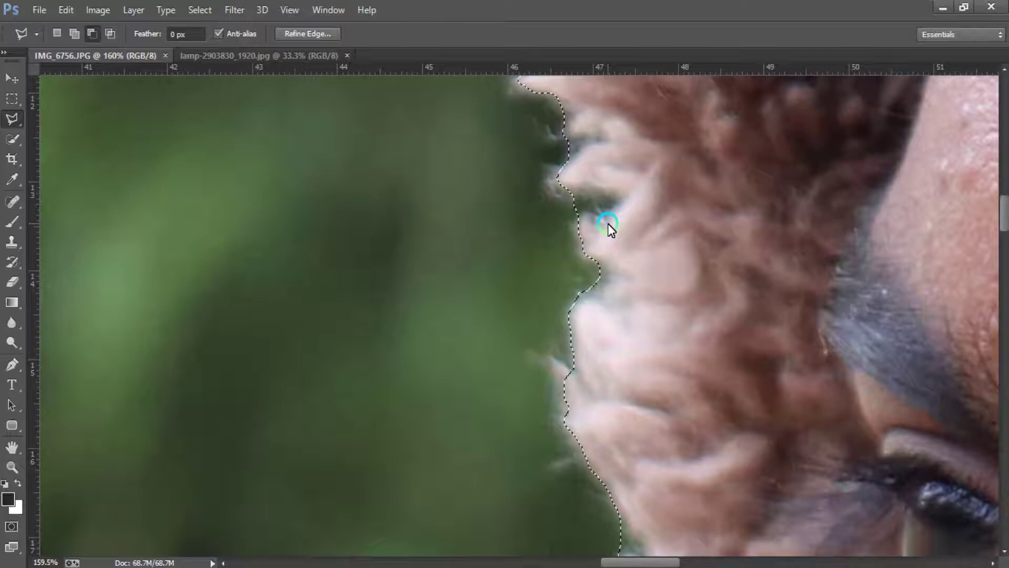
scroll(608, 231, down, 5)
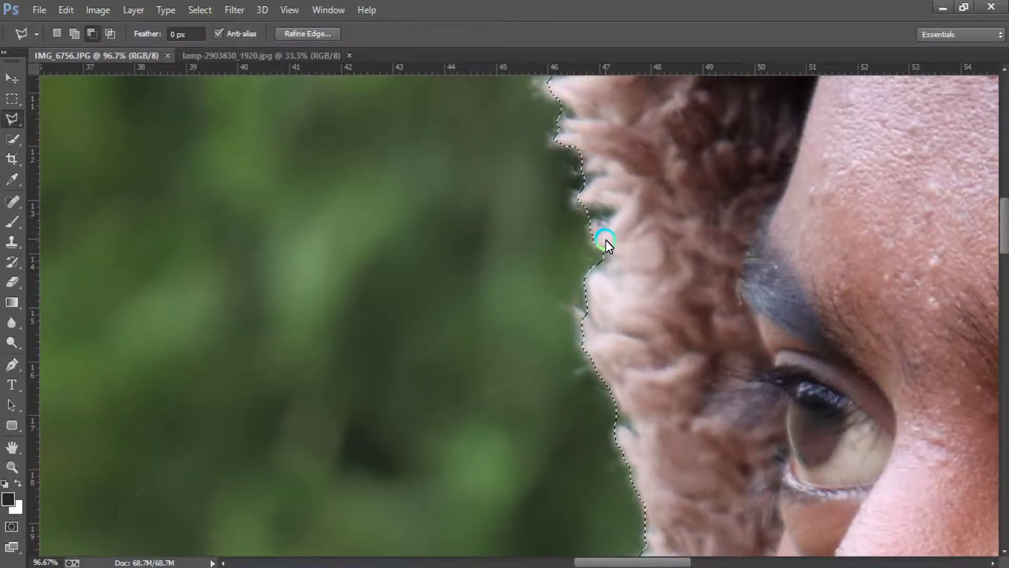
scroll(586, 261, down, 4)
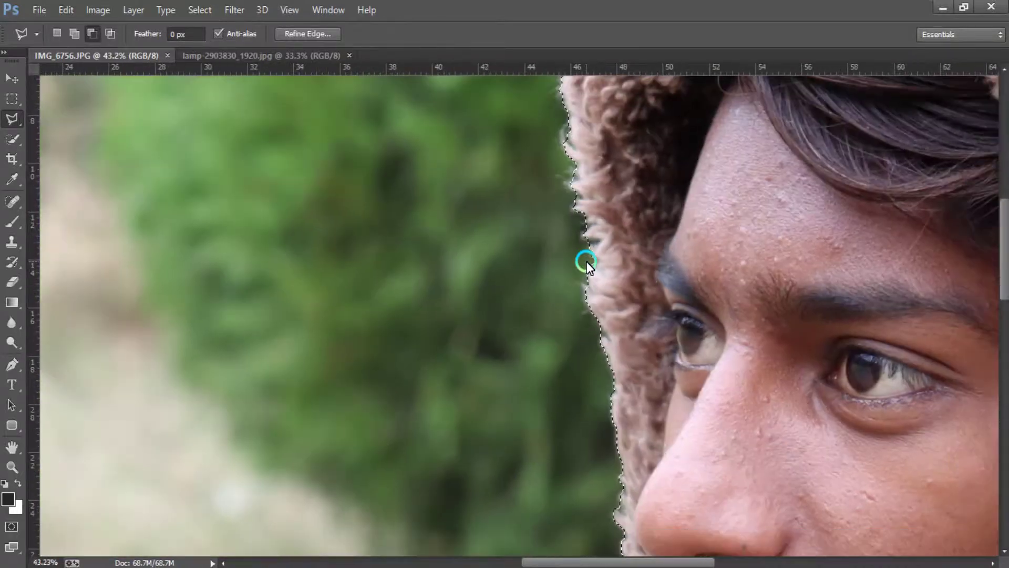
scroll(587, 261, down, 2)
scroll(587, 261, down, 2)
scroll(587, 261, down, 1)
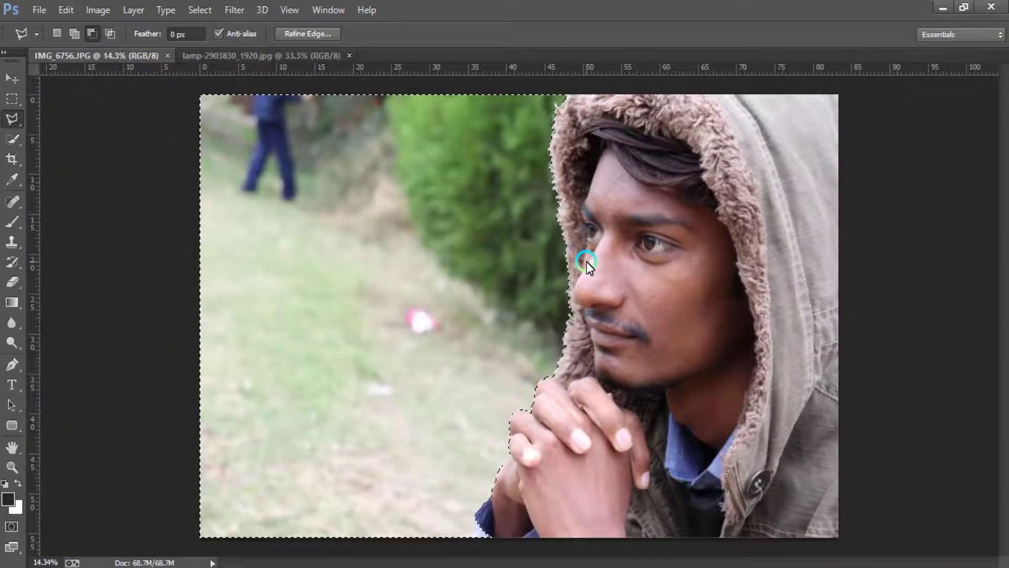
scroll(542, 120, up, 2)
scroll(541, 136, up, 1)
scroll(541, 146, up, 1)
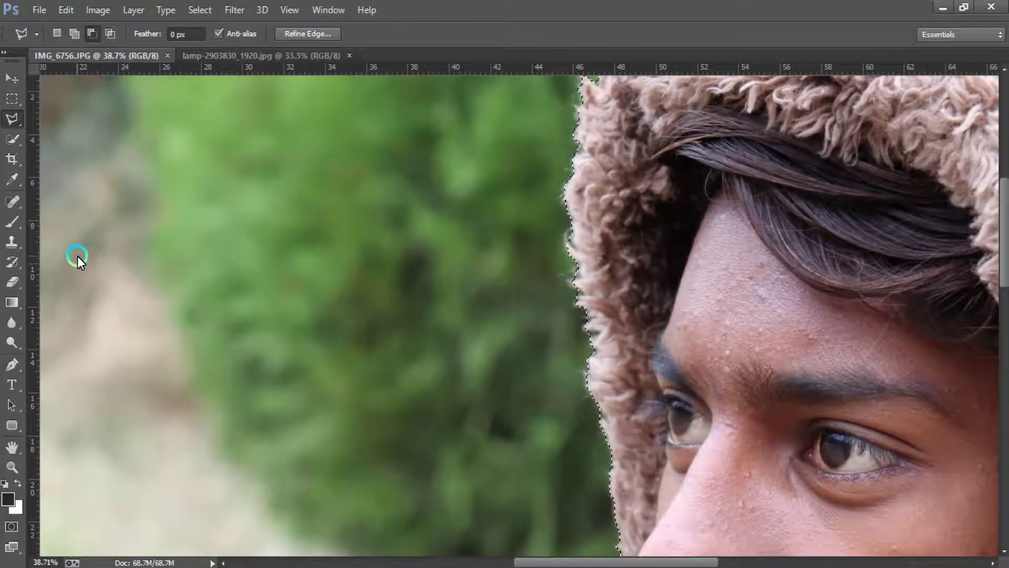
key(b)
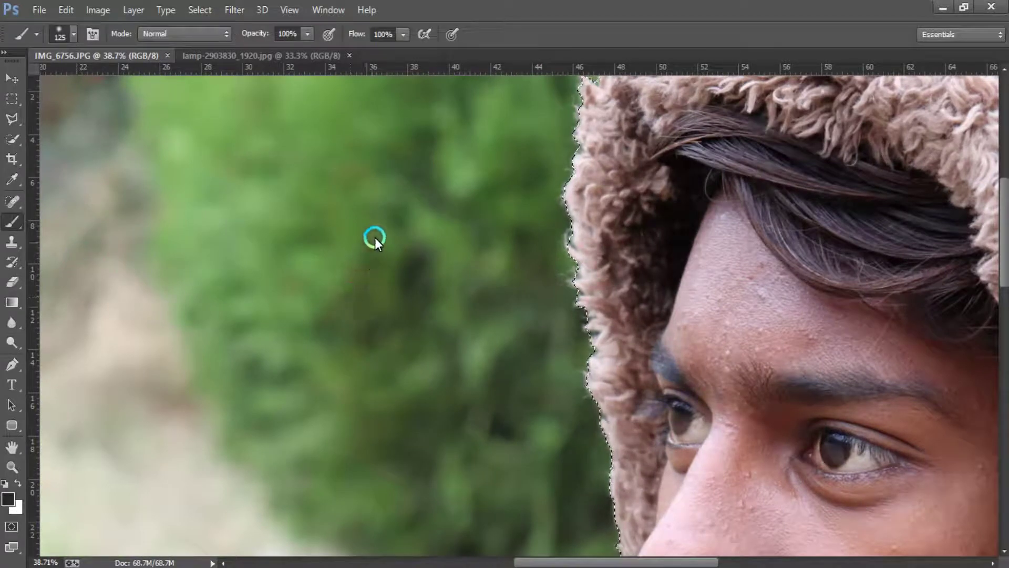
right_click(377, 234)
click(408, 338)
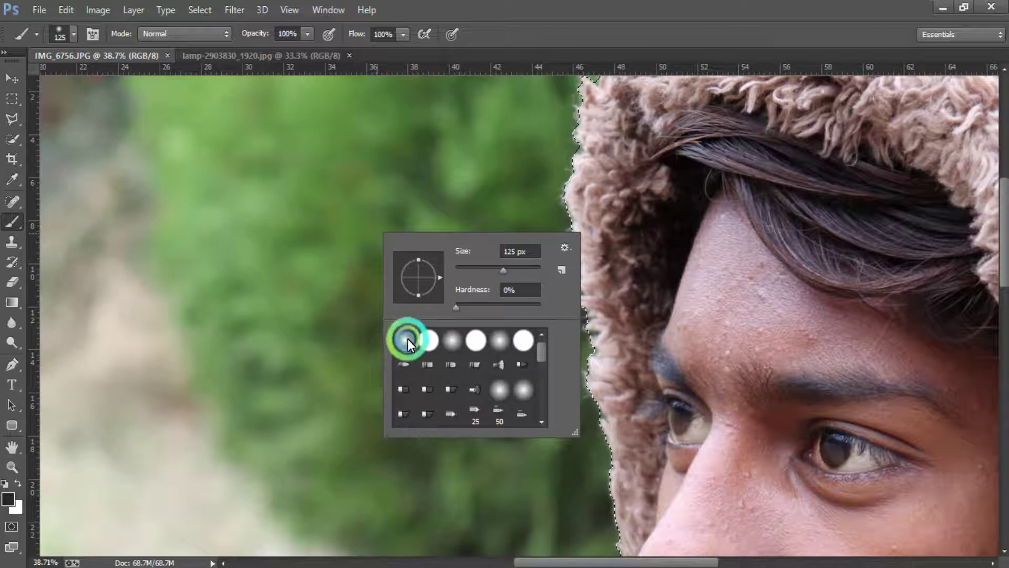
click(362, 207)
scroll(369, 194, up, 3)
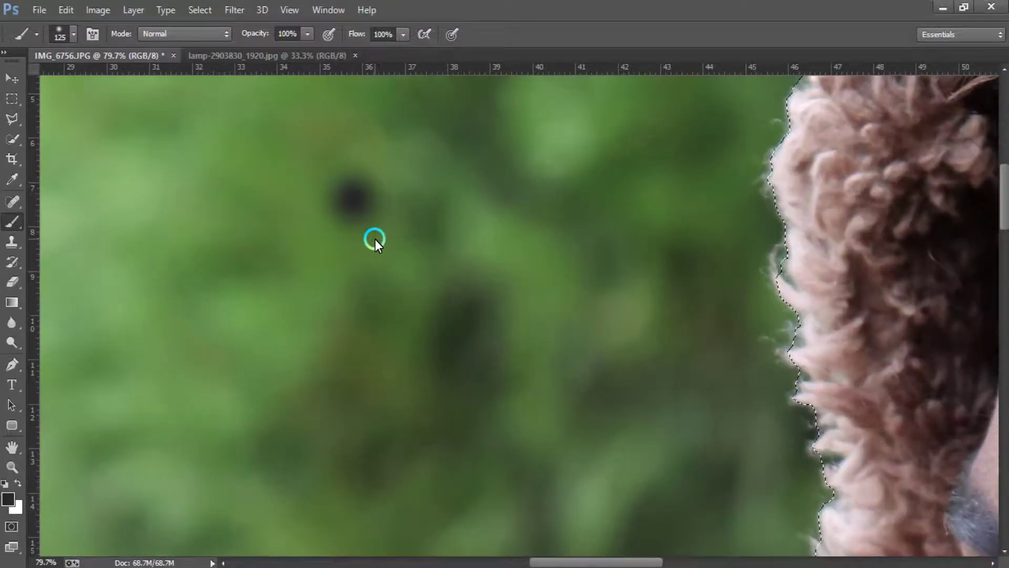
right_click(424, 191)
click(460, 292)
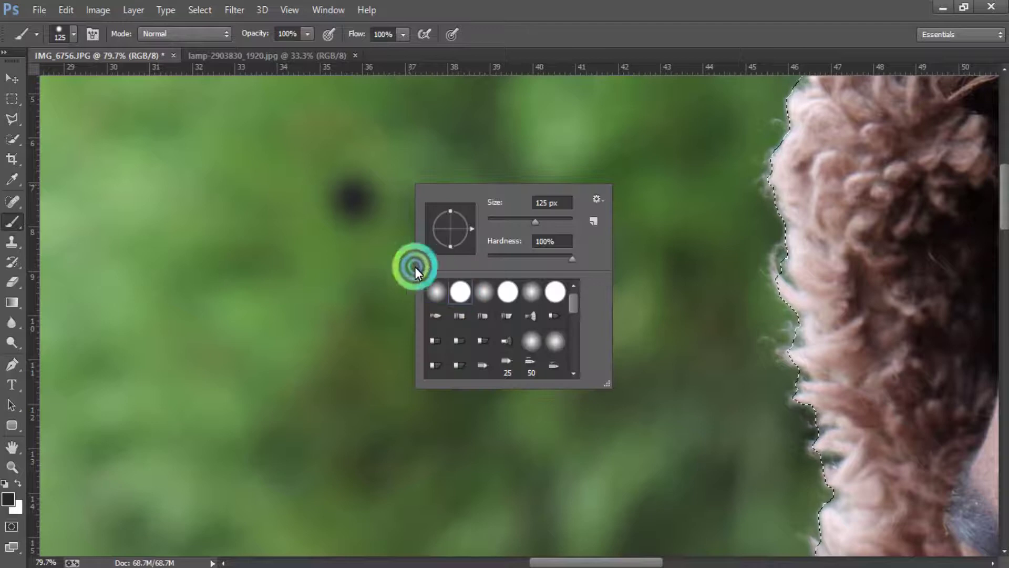
click(350, 271)
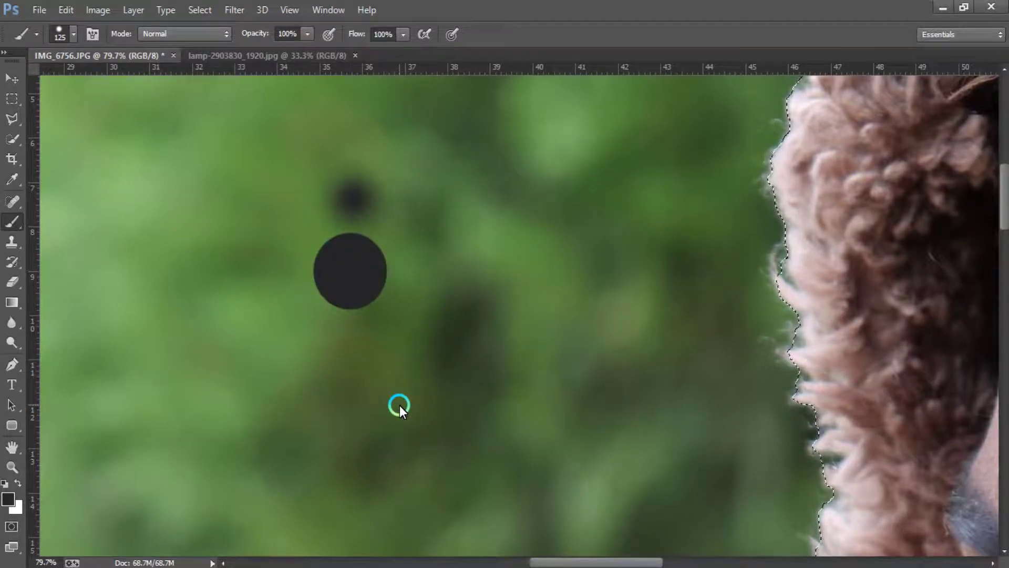
key(ctrl+alt+z)
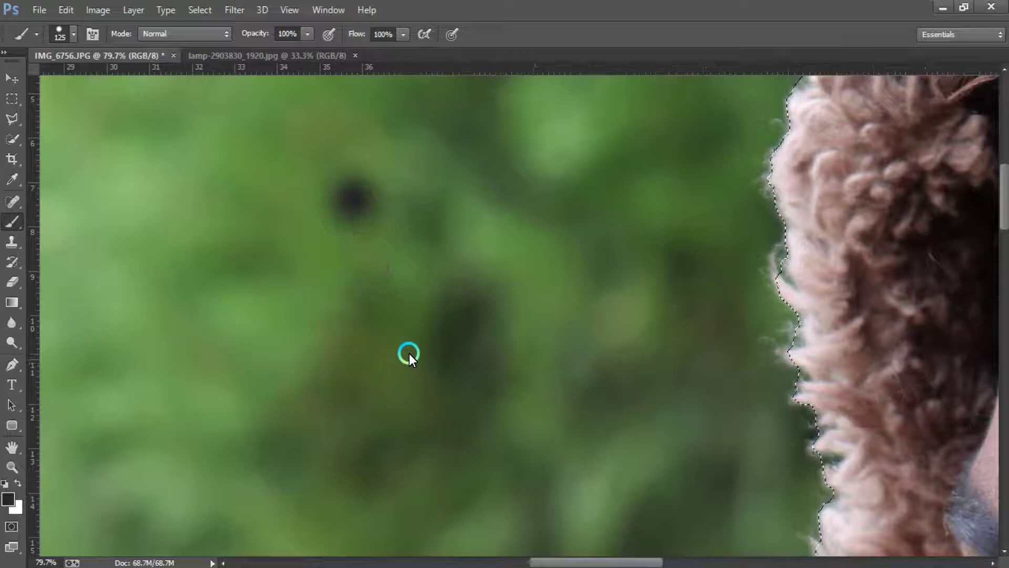
key(ctrl+alt+z)
scroll(410, 342, down, 2)
scroll(410, 343, down, 2)
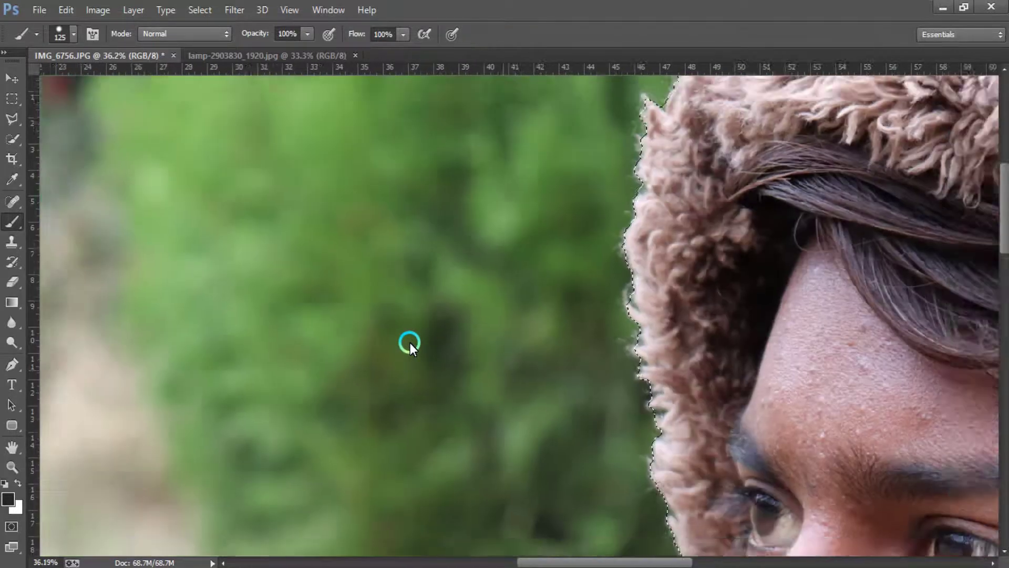
scroll(410, 342, down, 1)
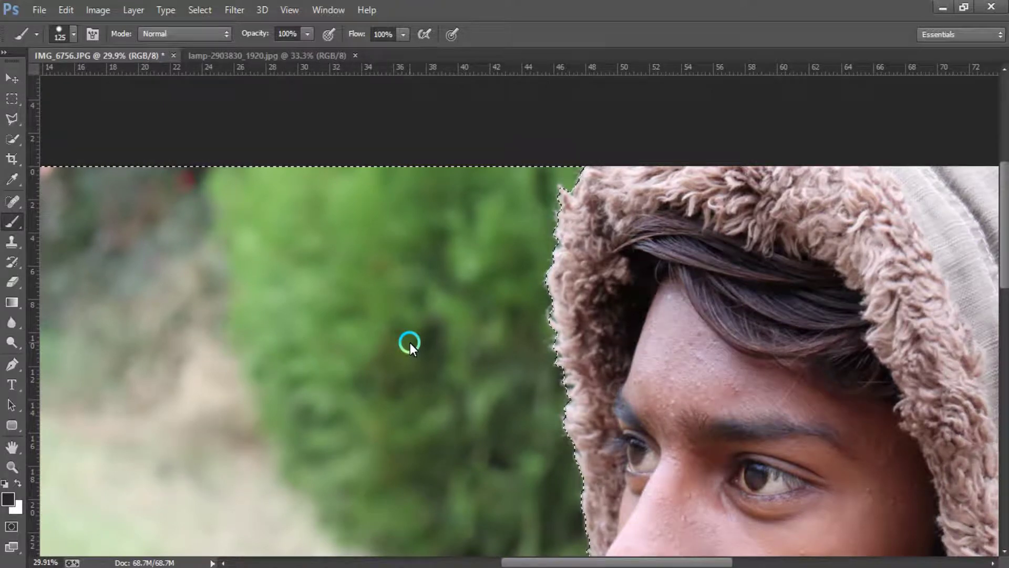
- Give the background selection a 3-pixel Feather Radius and show the Layers panel
key(m)
right_click(406, 315)
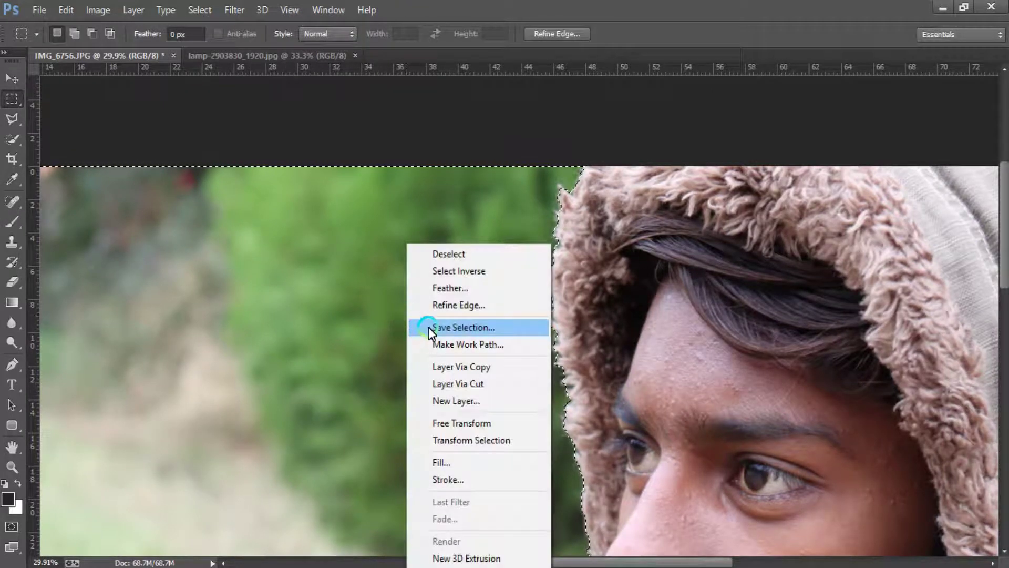
click(437, 289)
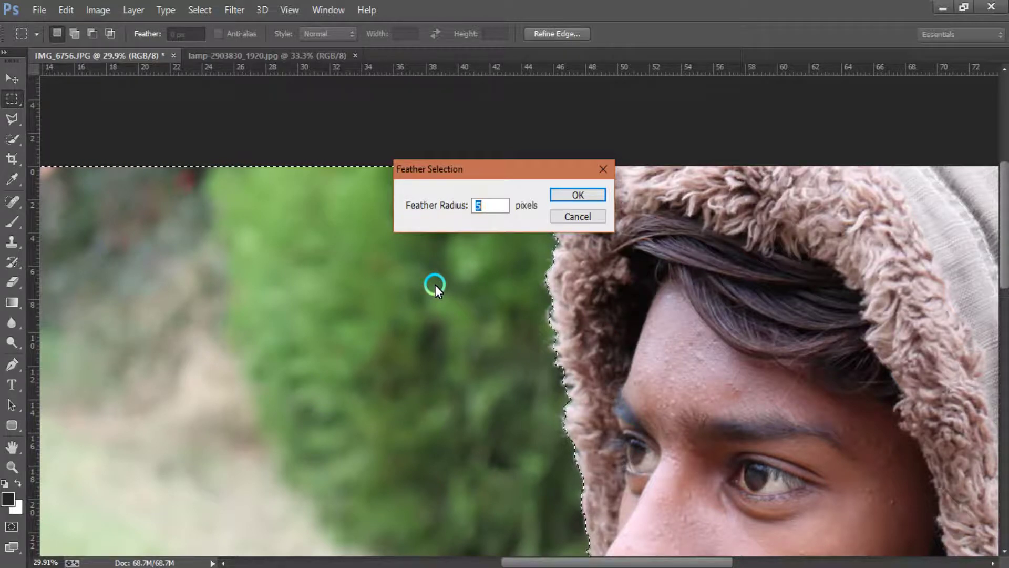
text(3)
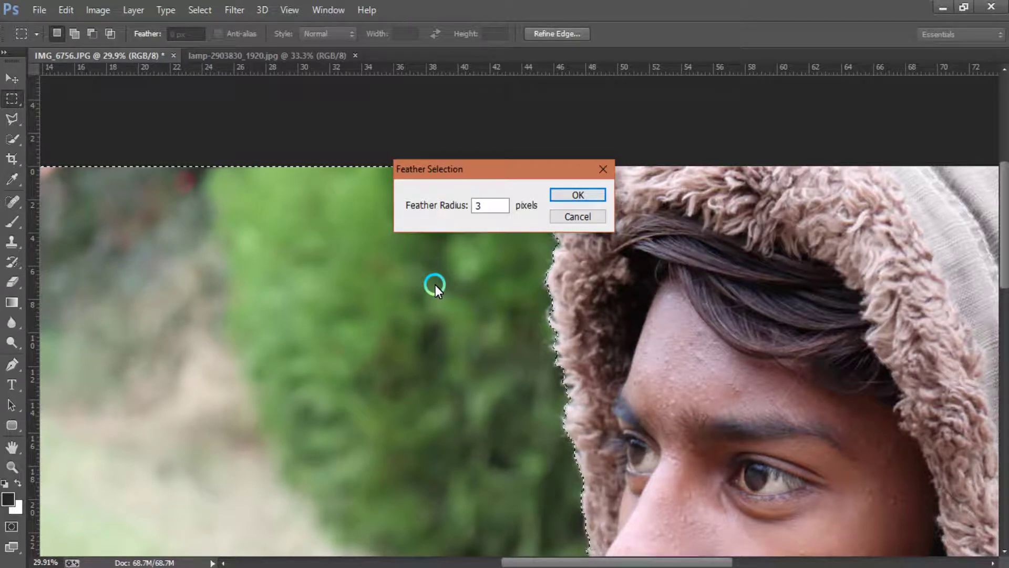
key(Return)
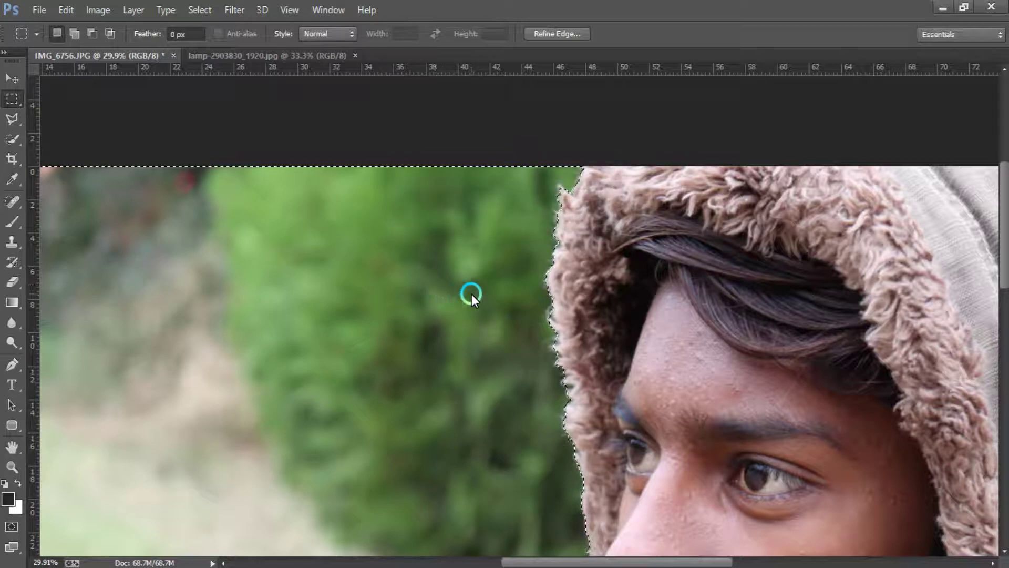
key(F7)
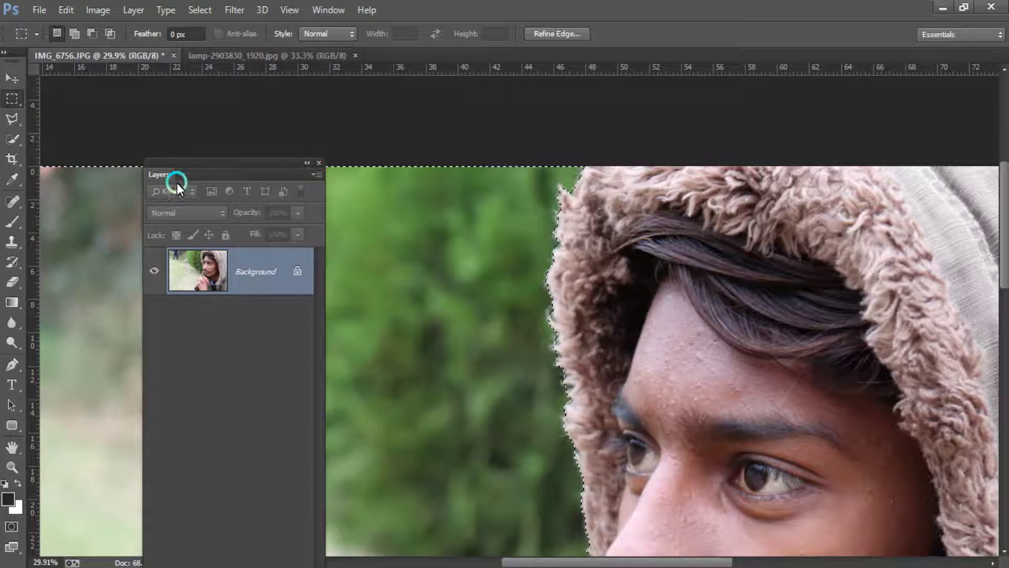
- Try unlocking the Background into Layer 0 and toggling its visibility, then undo the unlock
click(270, 273)
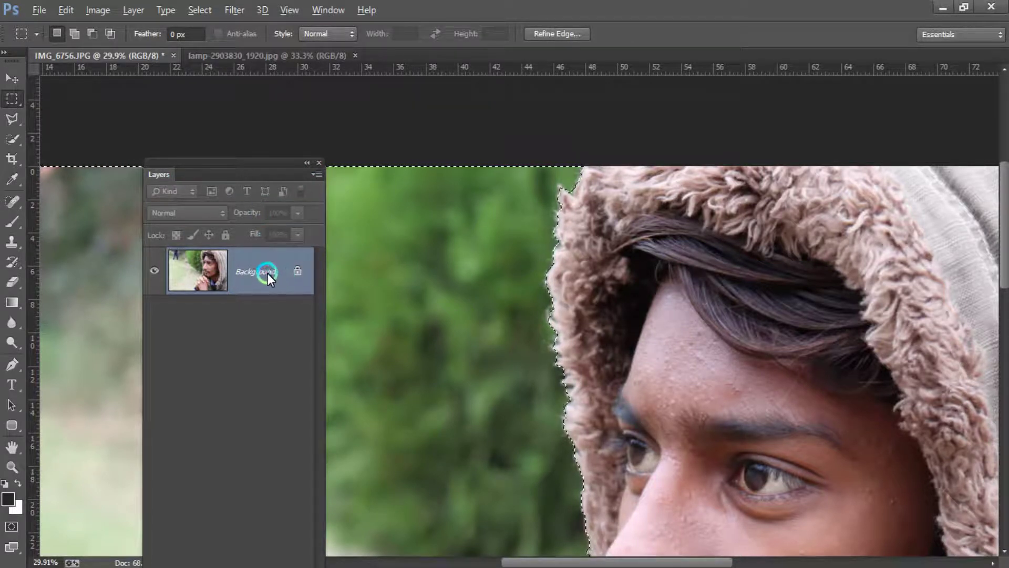
double_click(267, 274)
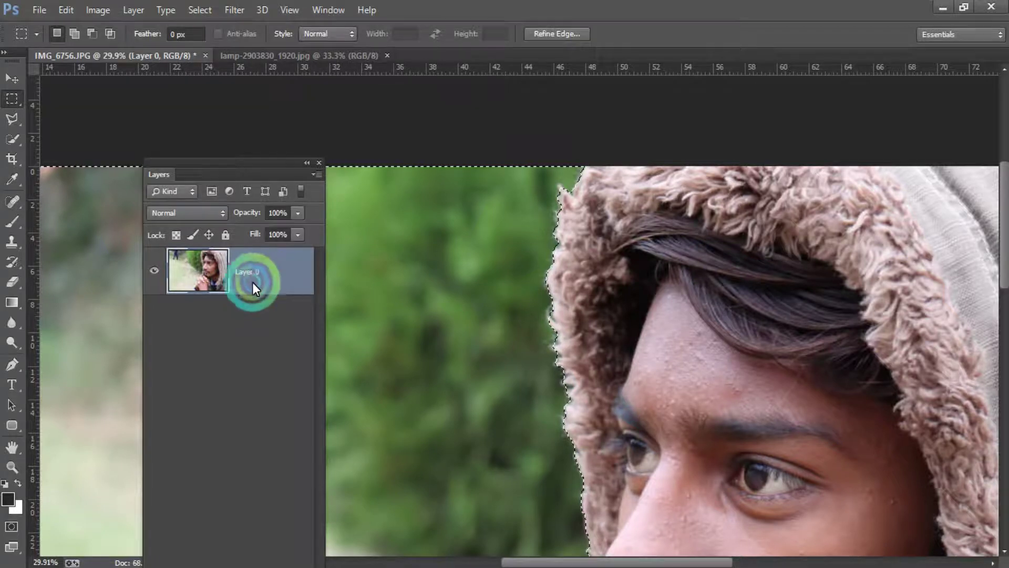
mouse_move(237, 163)
mouse_down()
mouse_move(369, 90)
mouse_move(356, 96)
mouse_up()
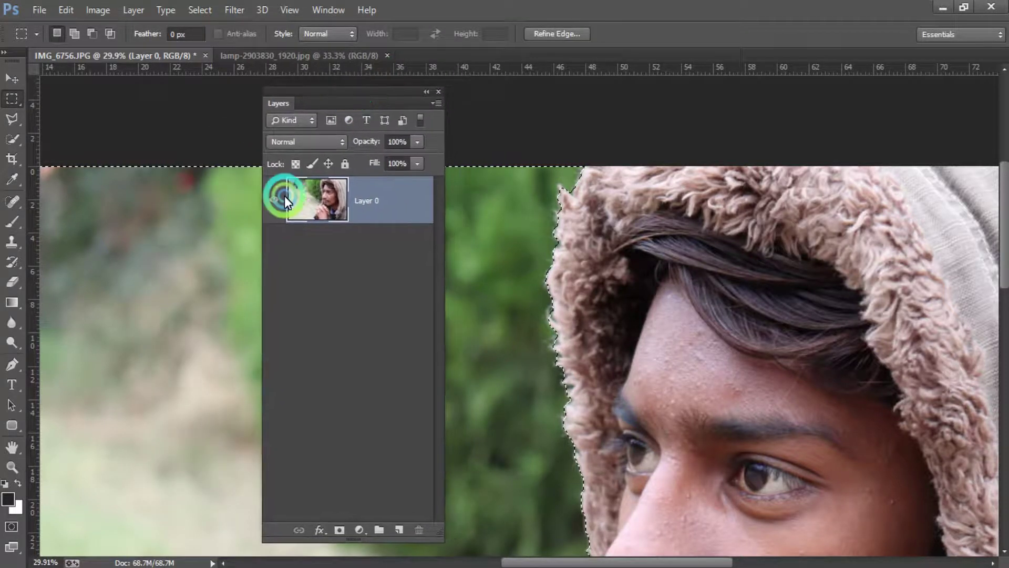
click(274, 199)
click(274, 199)
click(334, 203)
click(345, 220)
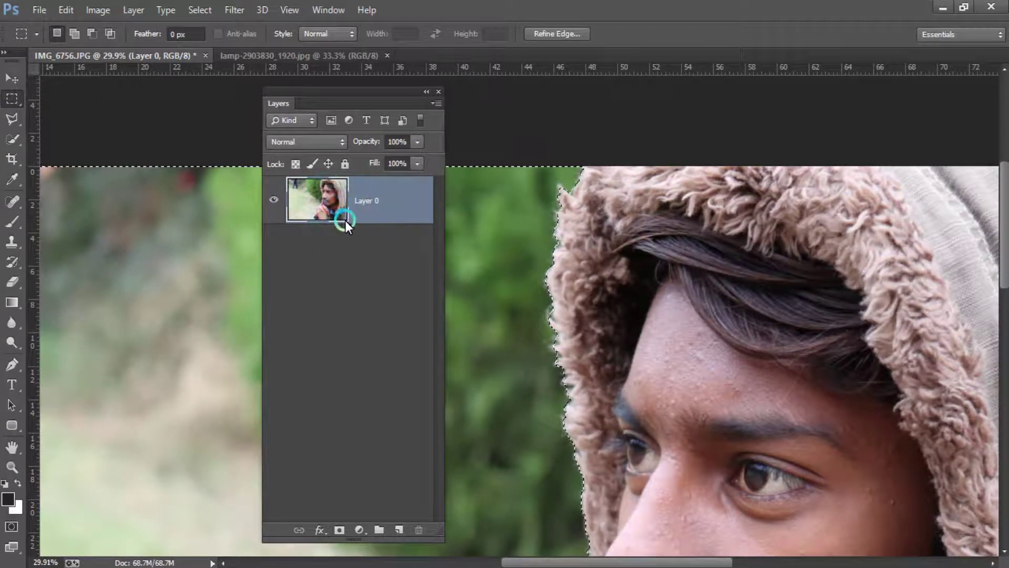
key(ctrl+z)
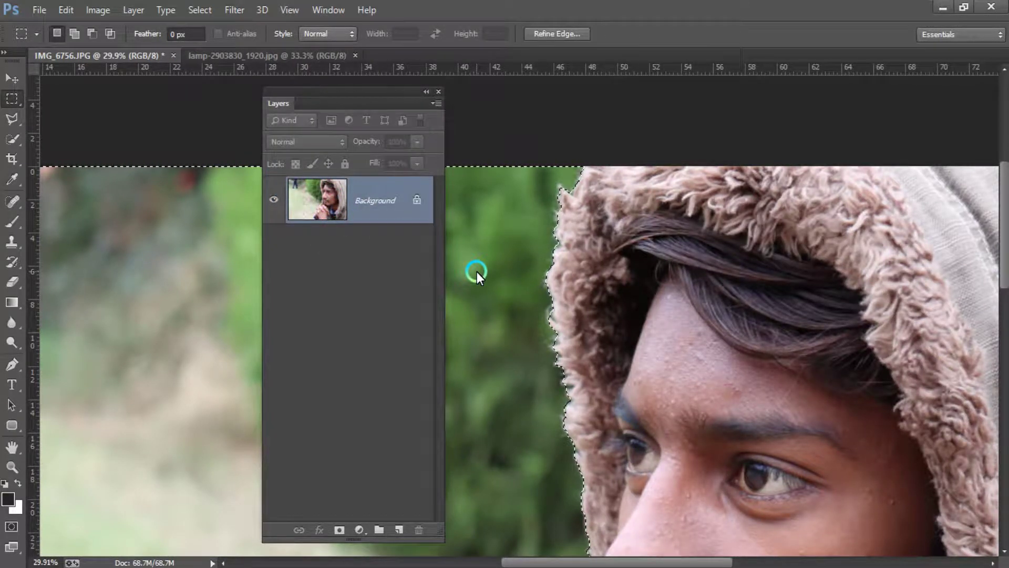
- Fill the selected background with the dark colour using Shift+Backspace
key(shift+BackSpace)
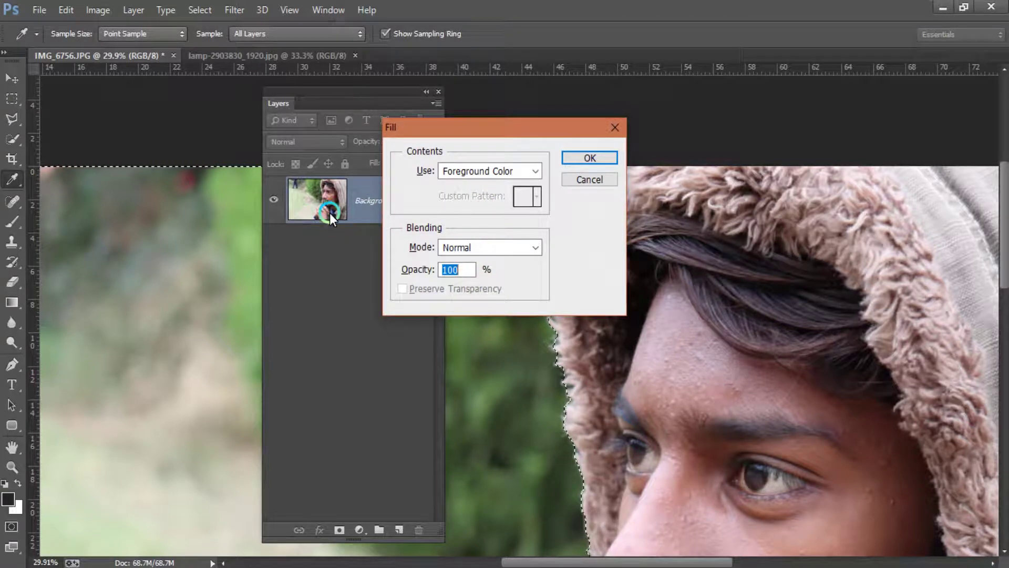
click(572, 179)
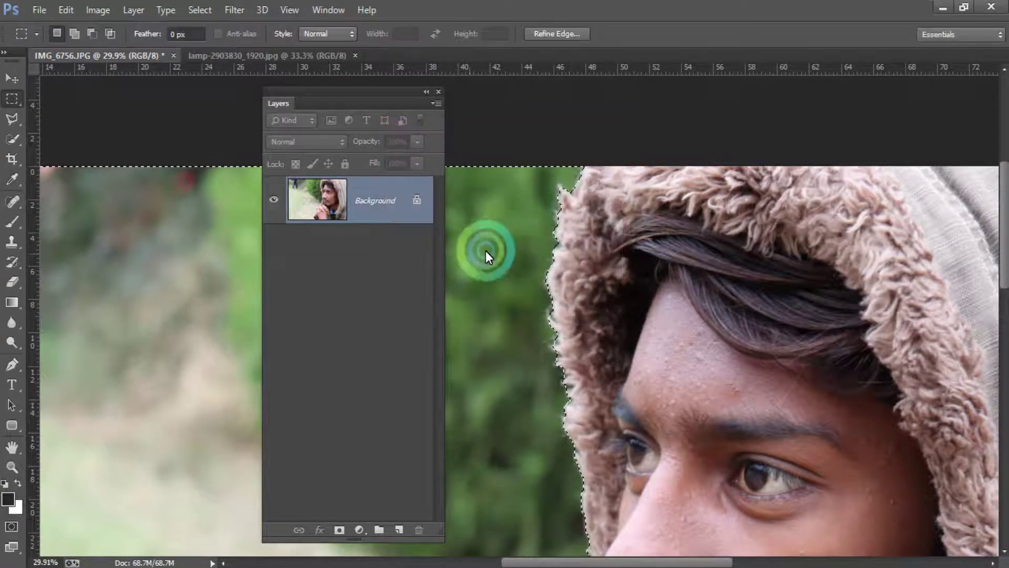
key(shift+BackSpace)
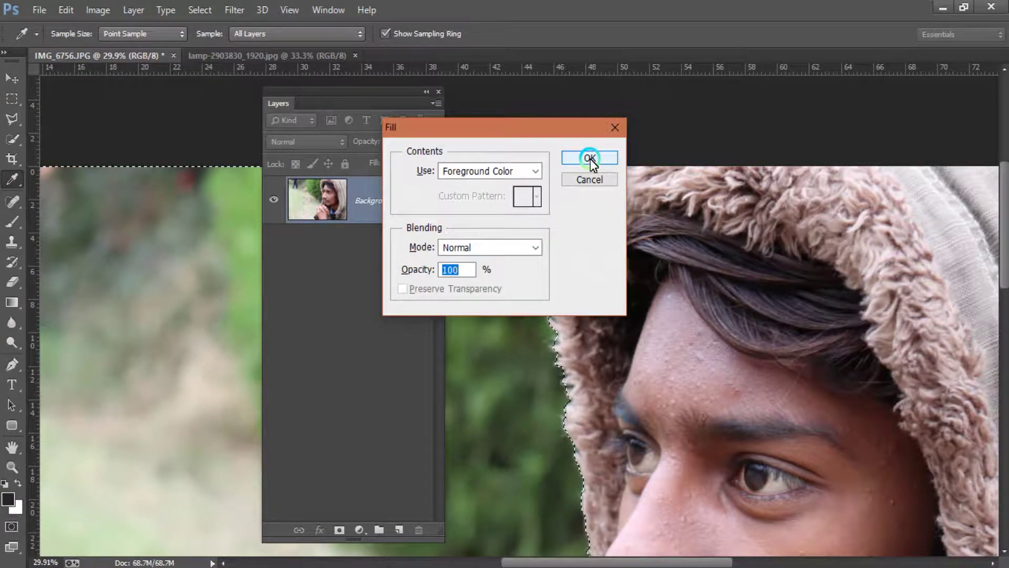
click(591, 159)
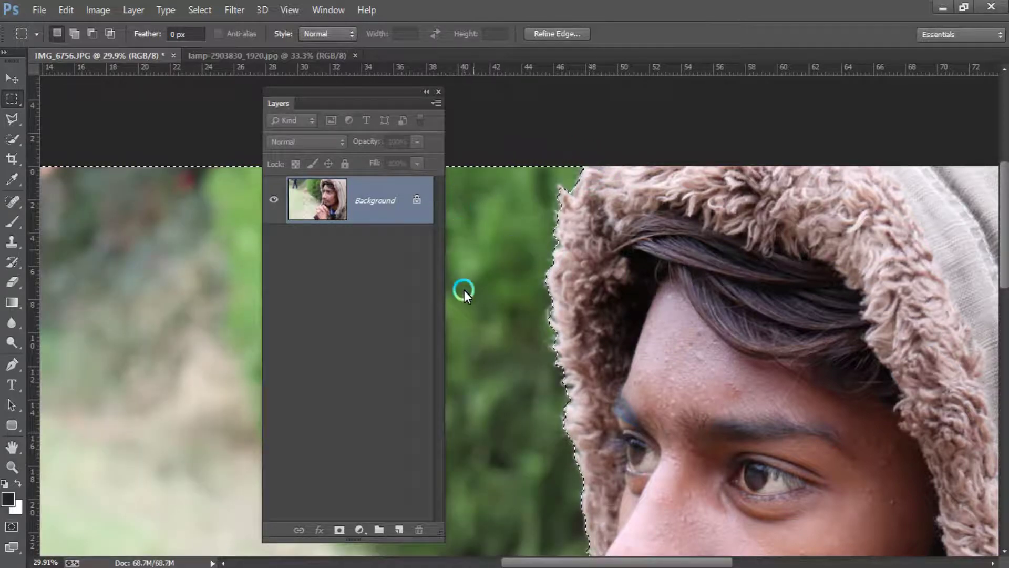
- Unlock the Background into Layer 0, delete the selected grass to transparency, and deselect
double_click(377, 201)
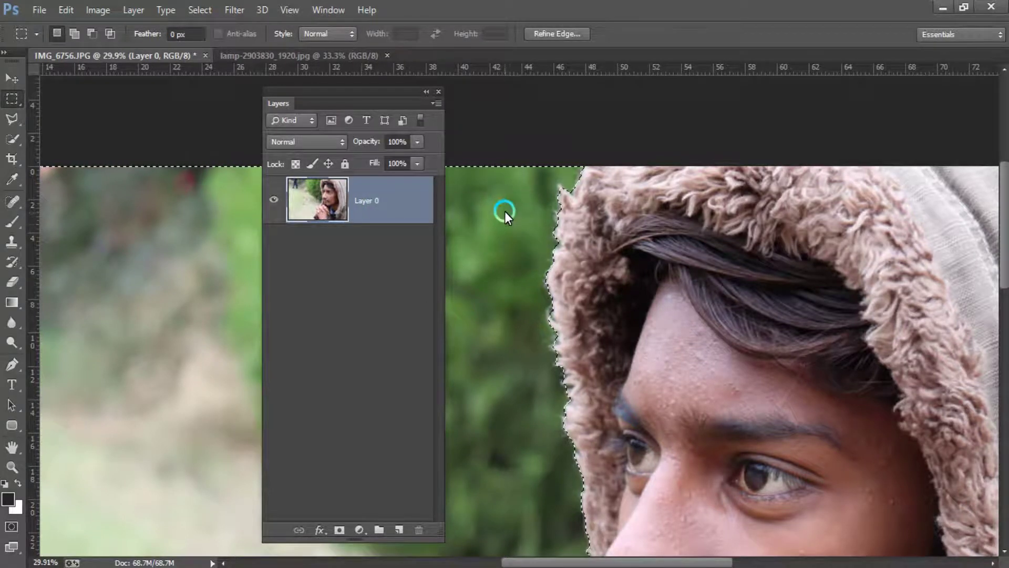
key(Delete)
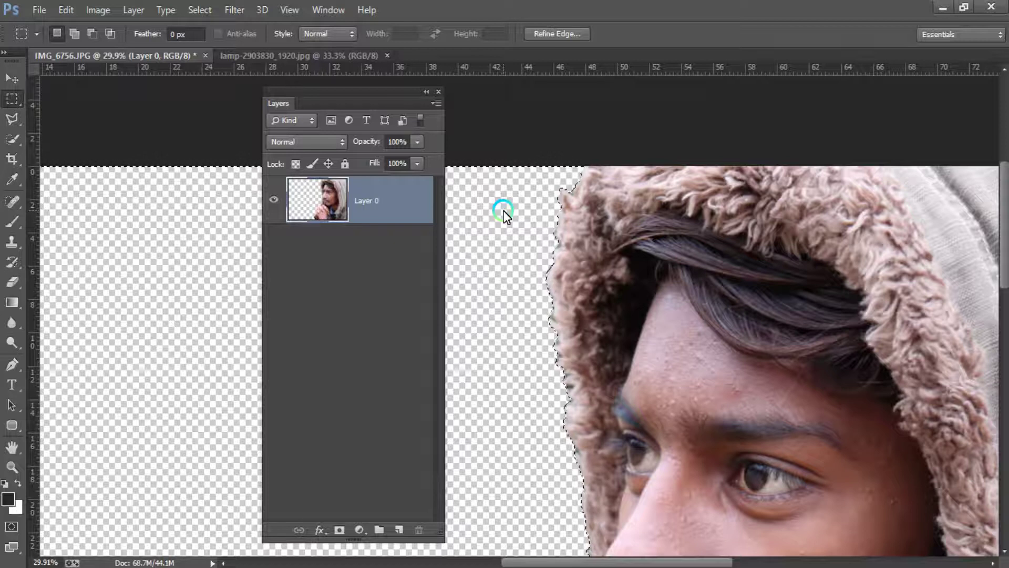
key(ctrl+d)
scroll(538, 233, down, 2)
scroll(542, 234, down, 2)
scroll(542, 234, down, 1)
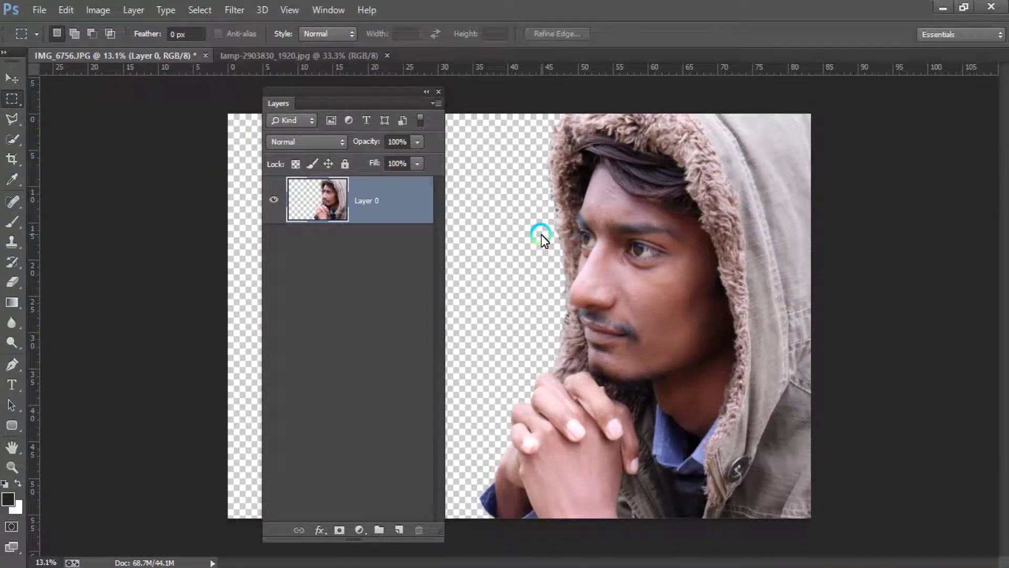
- Close the floating Layers panel and zoom in and out to check the cut-out edges
click(437, 93)
scroll(568, 182, up, 4)
scroll(551, 172, up, 3)
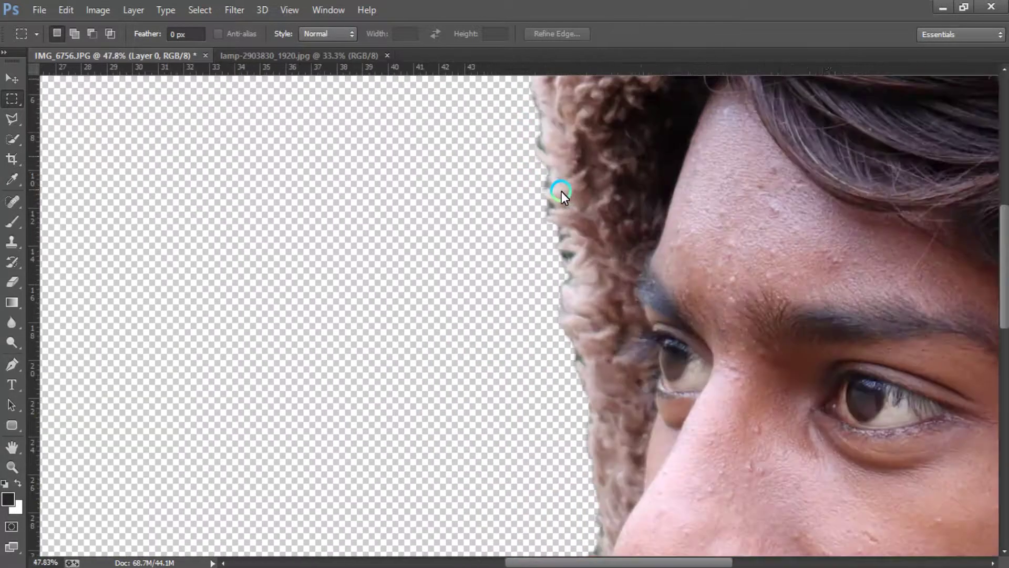
scroll(561, 191, down, 1)
scroll(565, 184, down, 2)
scroll(566, 184, down, 1)
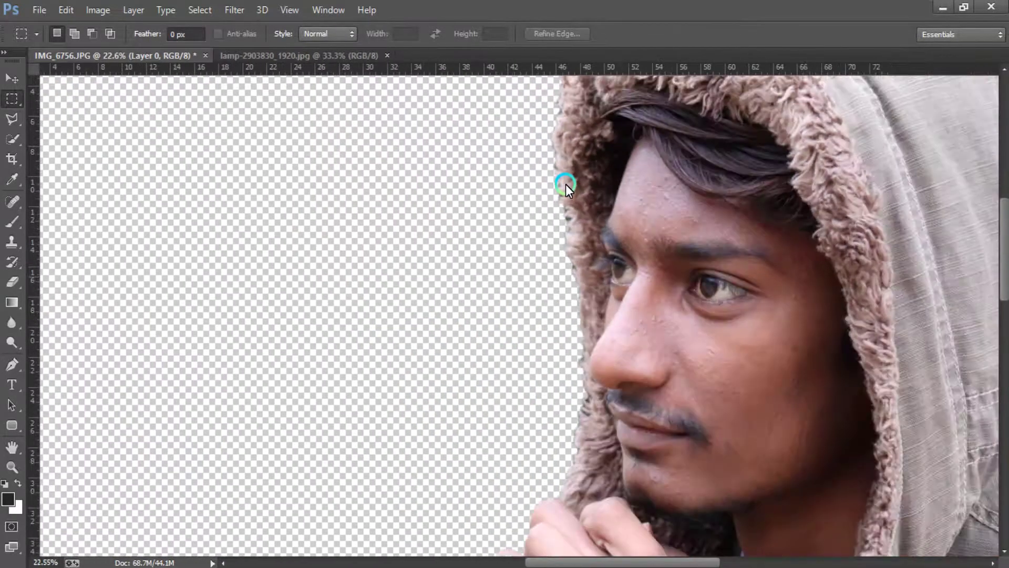
scroll(566, 184, down, 2)
scroll(565, 184, down, 1)
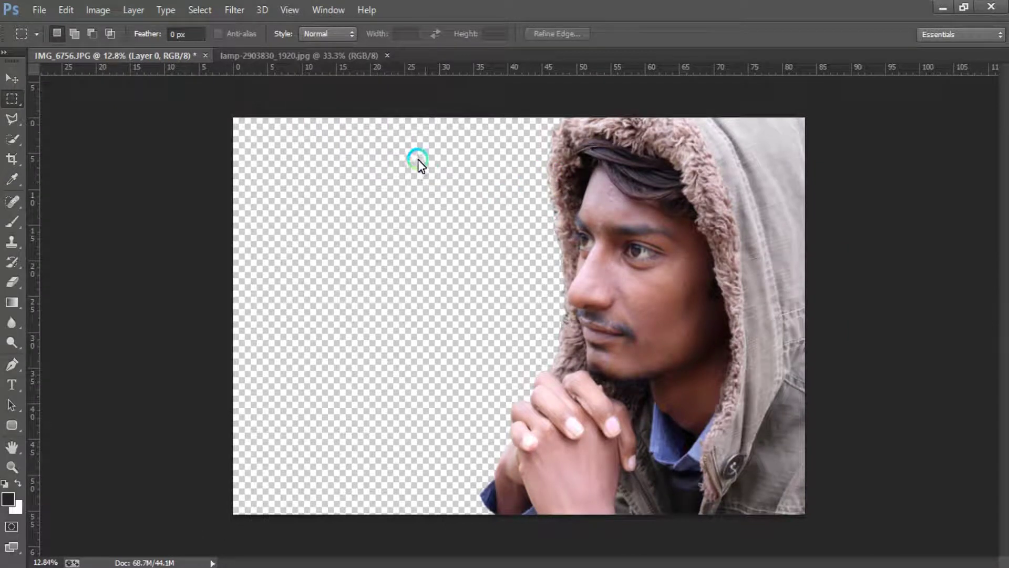
click(13, 78)
- Drag the cut-out man into the lantern photo and scale him down to about 36%
click(295, 55)
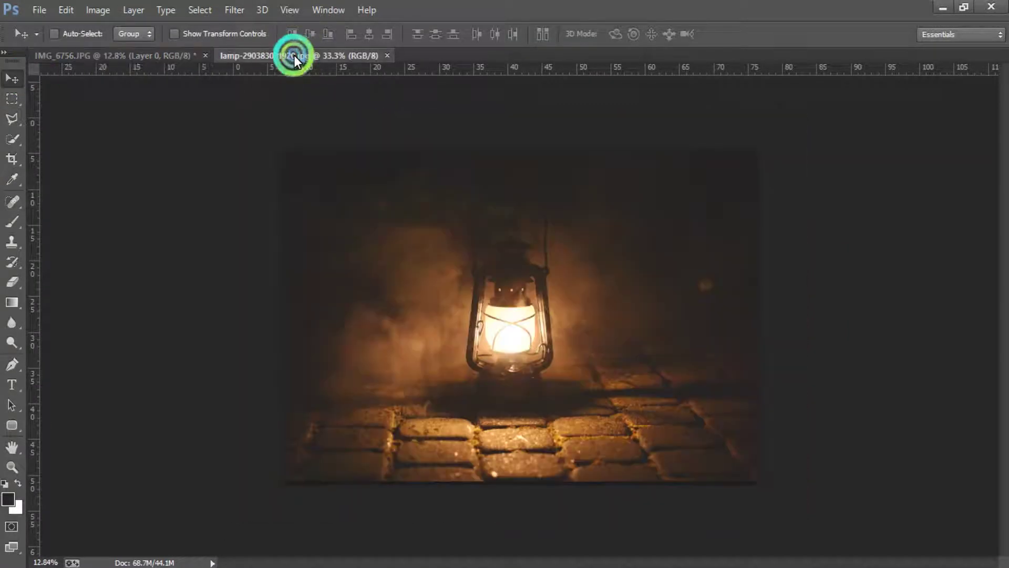
mouse_move(265, 111)
mouse_down()
mouse_move(631, 221)
mouse_move(345, 60)
mouse_move(578, 273)
mouse_up()
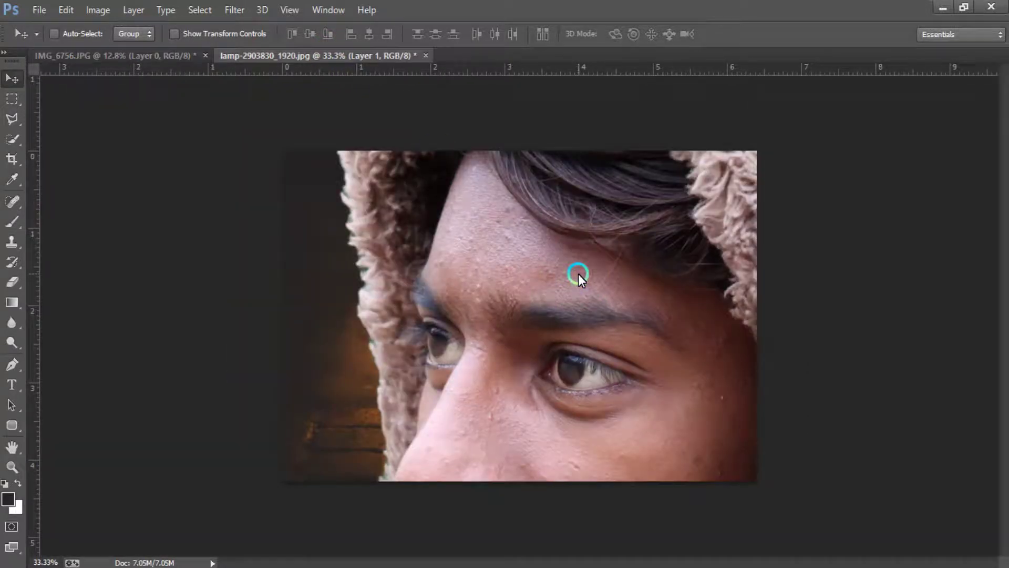
key(ctrl+t)
key(ctrl+minus)
key(ctrl+minus)
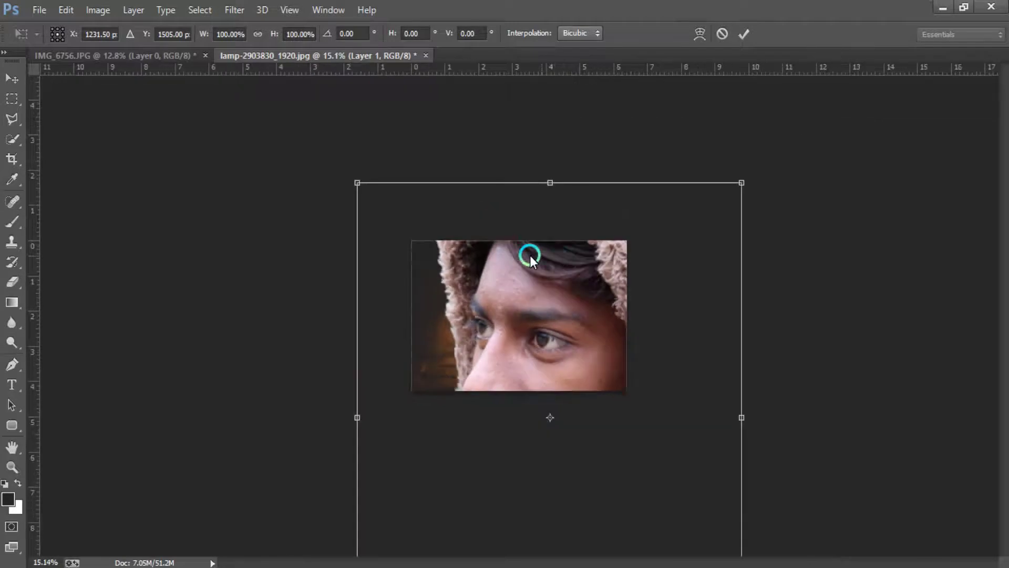
drag(358, 183, 464, 351)
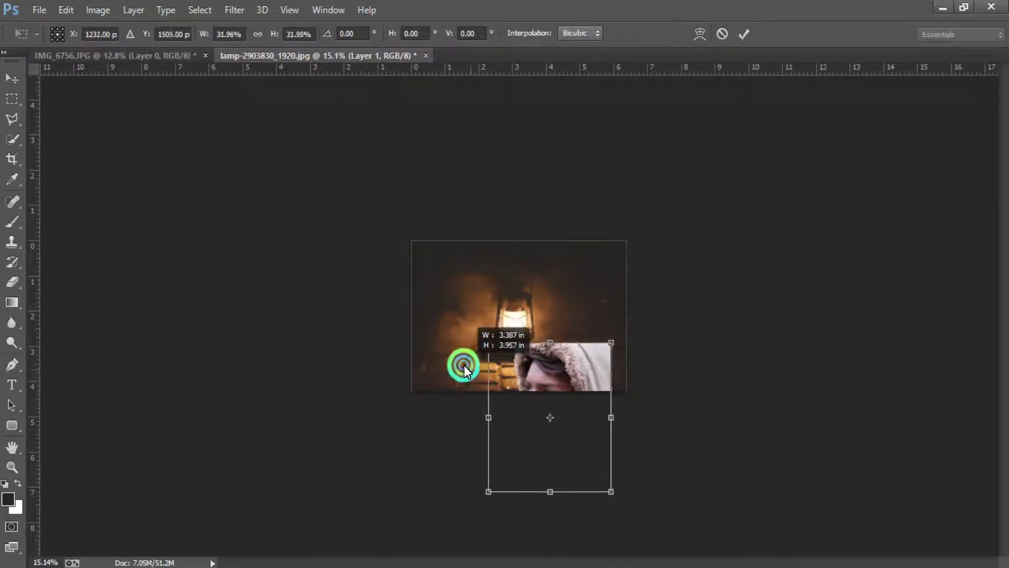
drag(464, 352, 455, 362)
- Move the man to the right of the lantern scene and fine-tune his size to about 33%
drag(570, 381, 590, 292)
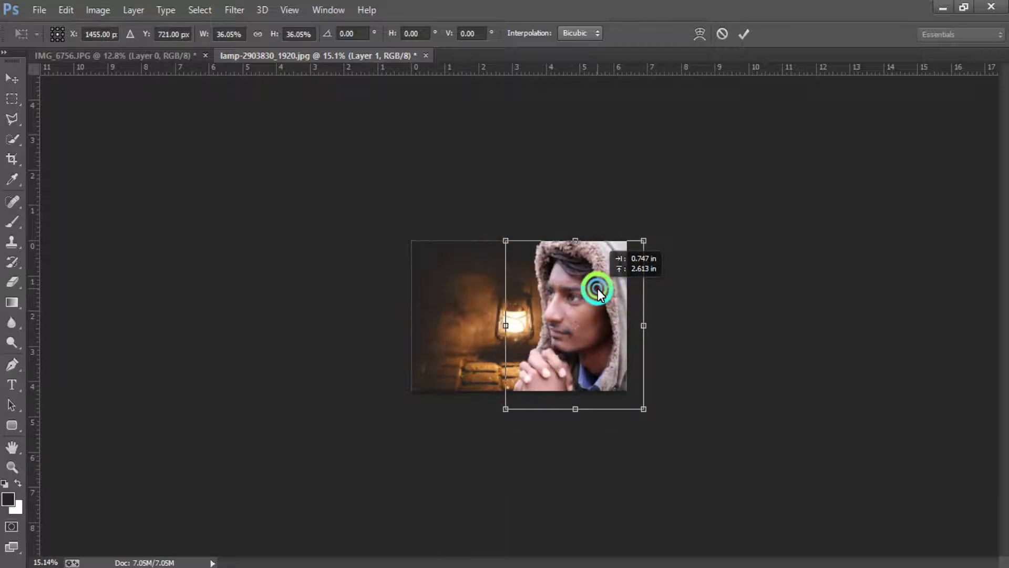
key(ctrl+plus)
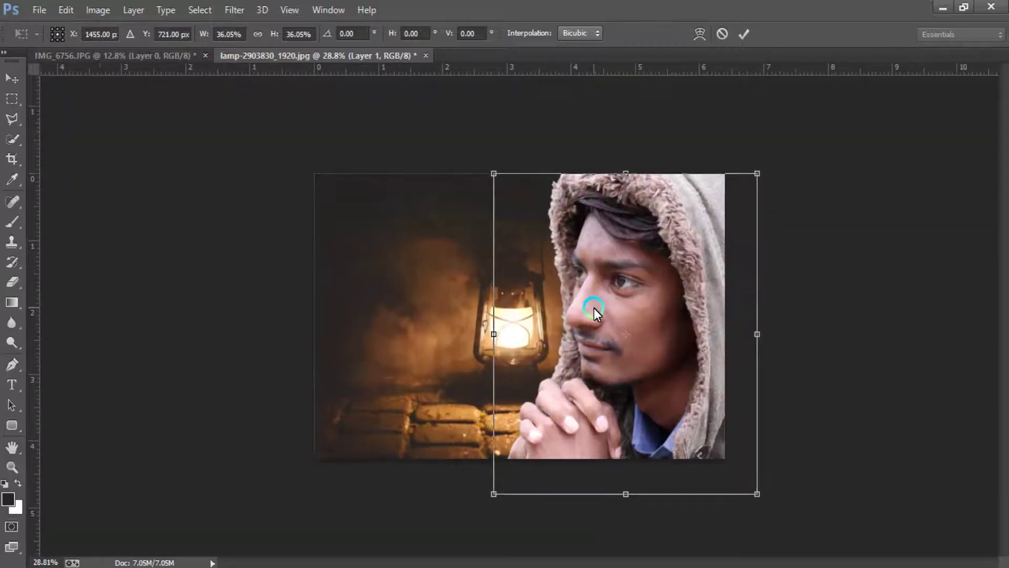
drag(494, 173, 512, 191)
drag(587, 256, 593, 253)
drag(516, 171, 511, 164)
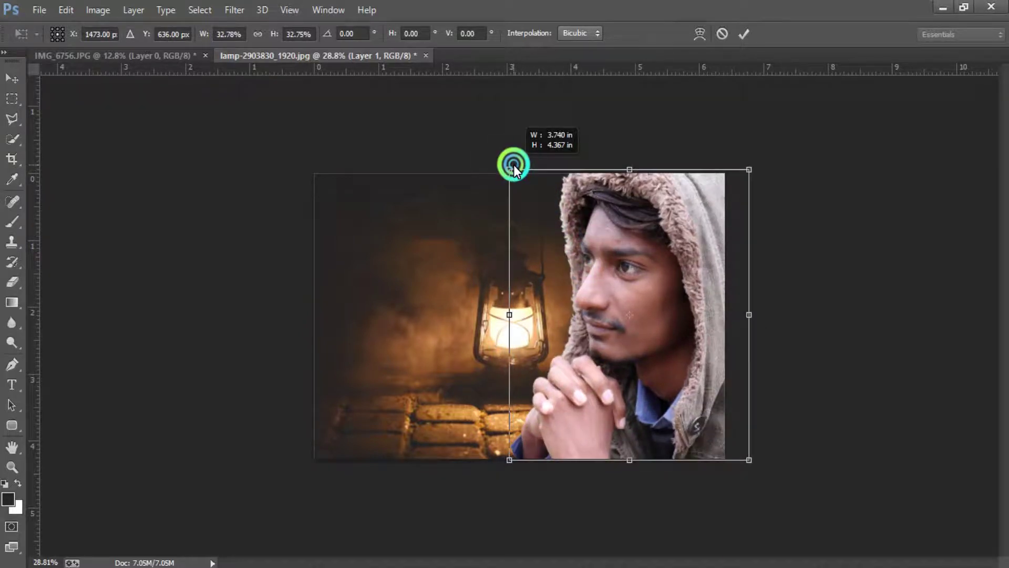
drag(555, 228, 557, 232)
- Commit the man's transform and make a first attempt at extending the crop leftward
key(Return)
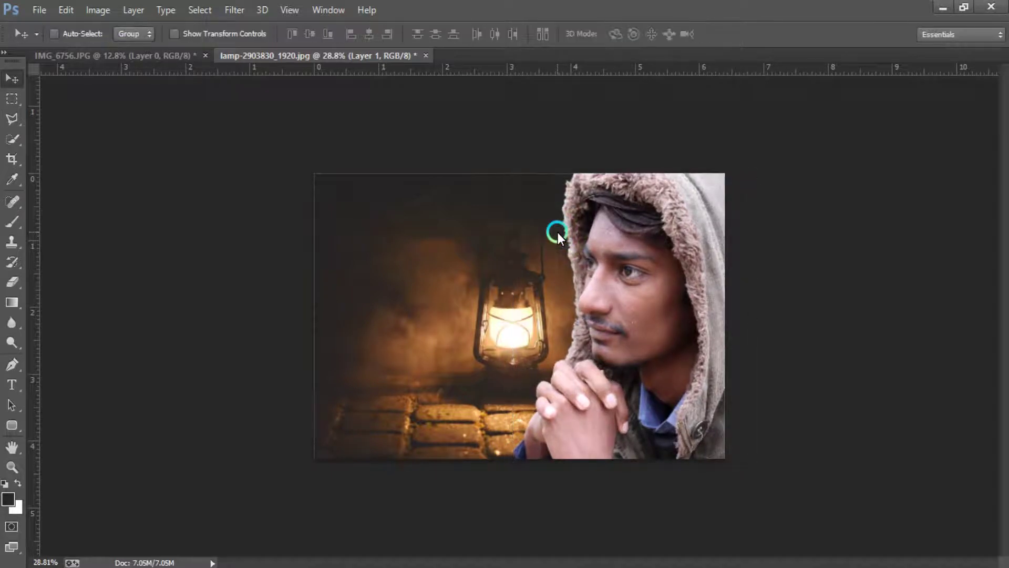
key(F7)
key(F7)
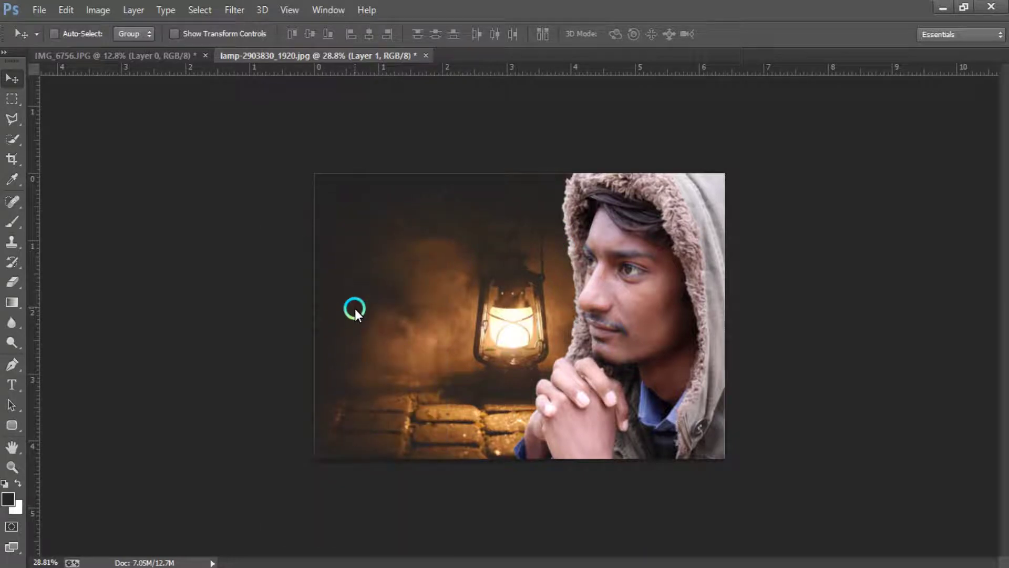
key(c)
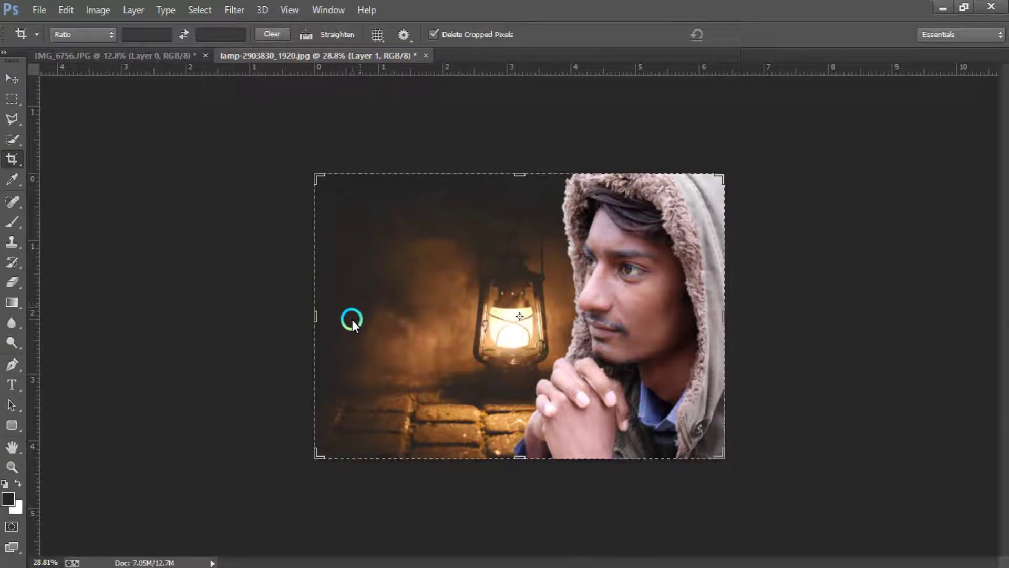
drag(315, 317, 277, 326)
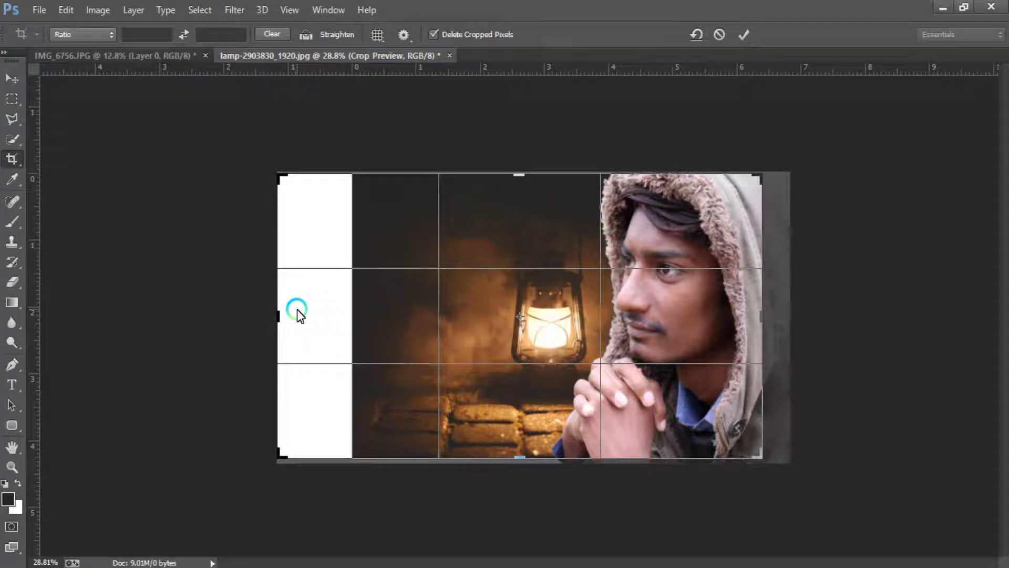
click(11, 78)
click(516, 230)
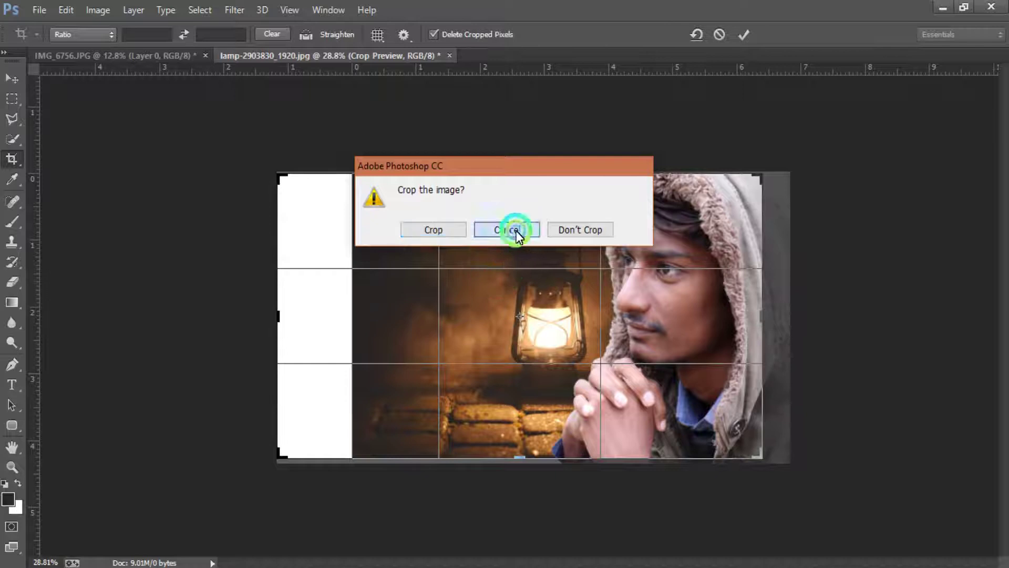
double_click(585, 274)
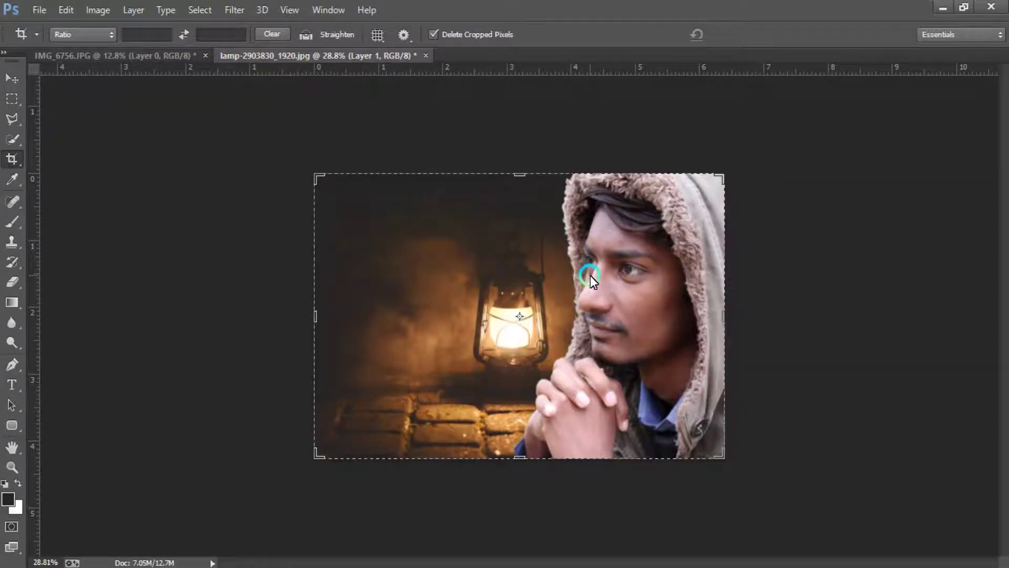
- Nudge the man left and back, then crop to widen the canvas on the left
key(v)
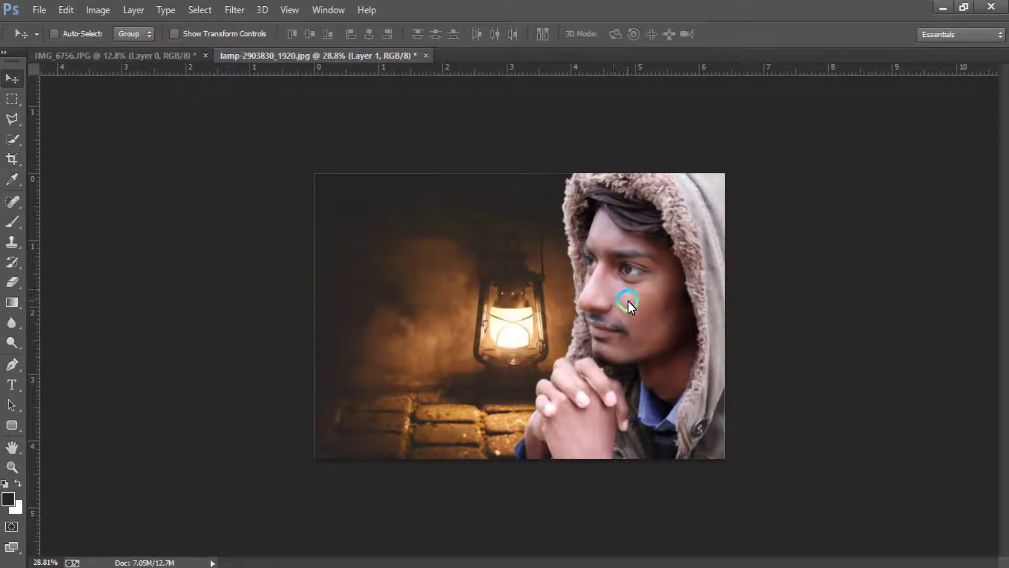
key(shift+Left)
key(shift+Left)
key(shift+Left)
key(shift+Left)
key(shift+Left)
key(shift+Left)
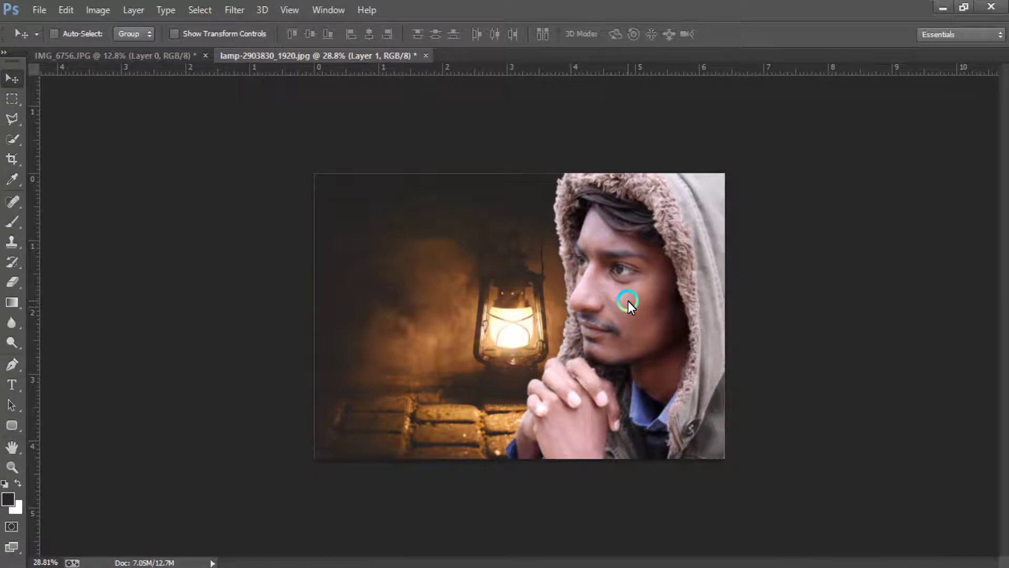
key(shift+Left)
key(shift+Left)
key(shift+Left)
key(shift+Left)
key(shift+Left)
key(shift+Left)
key(shift+Left)
key(shift+Left)
key(shift+Right)
key(shift+Right)
key(shift+Right)
key(shift+Right)
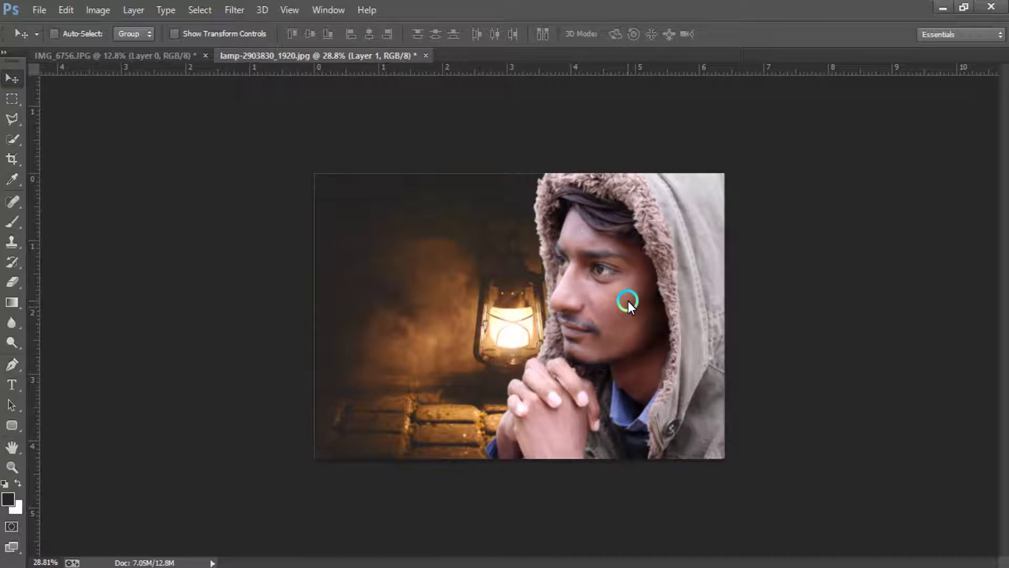
key(shift+Right)
key(shift+Right)
key(shift+Right)
key(shift+Right)
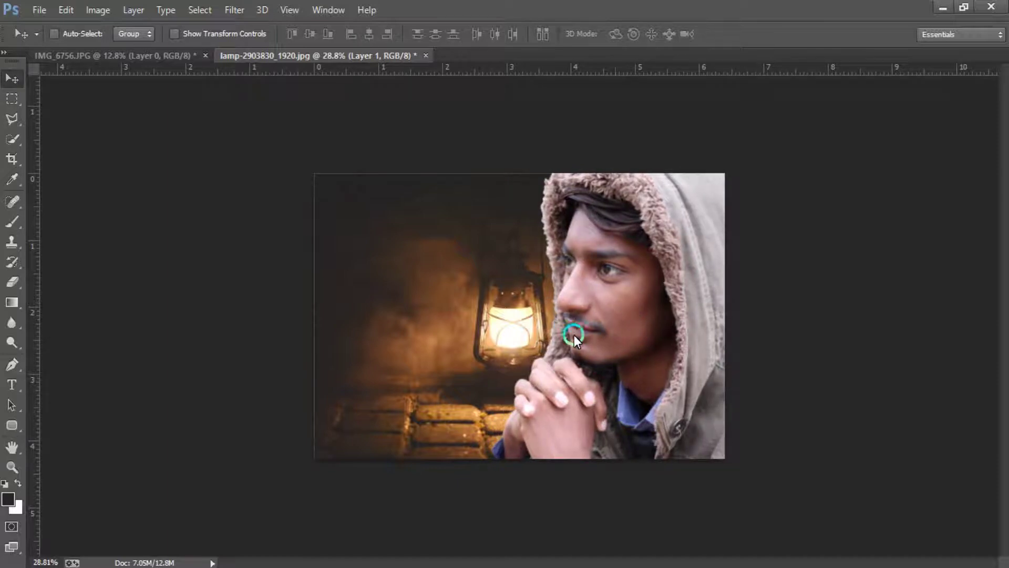
key(c)
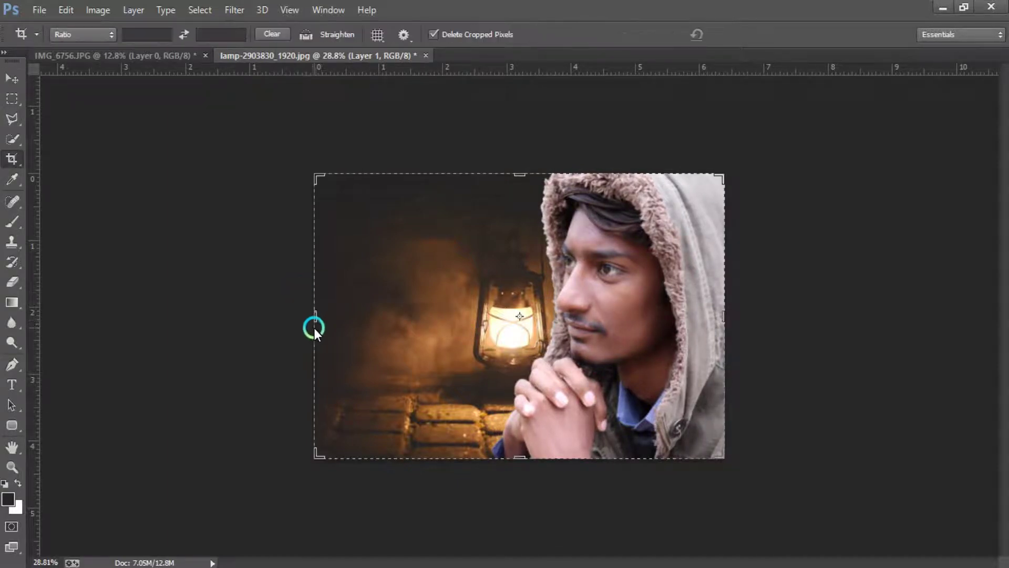
drag(315, 328, 257, 323)
key(Return)
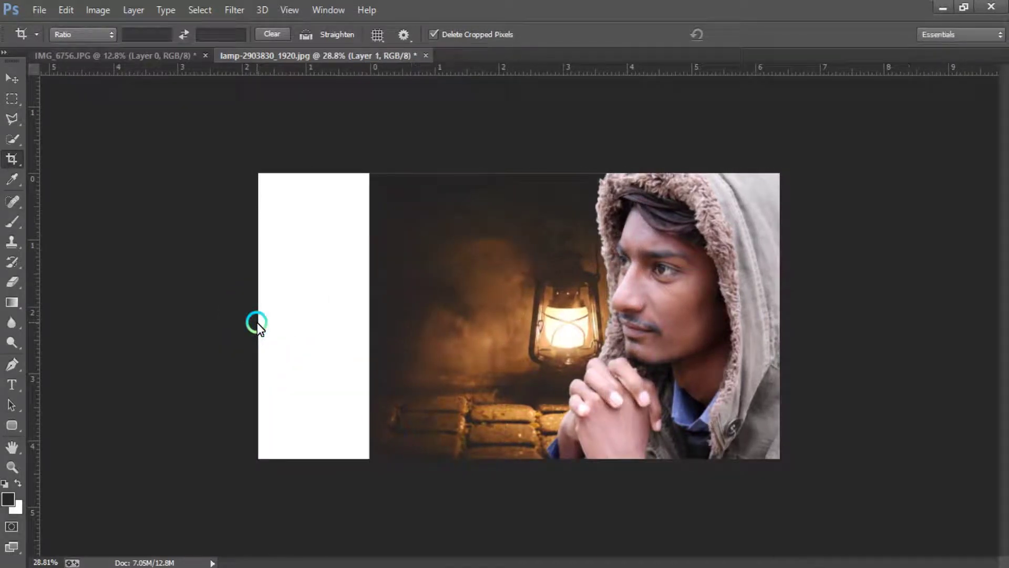
- Unlock the lantern Background as Layer 0, slide it left to fill the canvas, then select Layer 1
key(v)
key(F7)
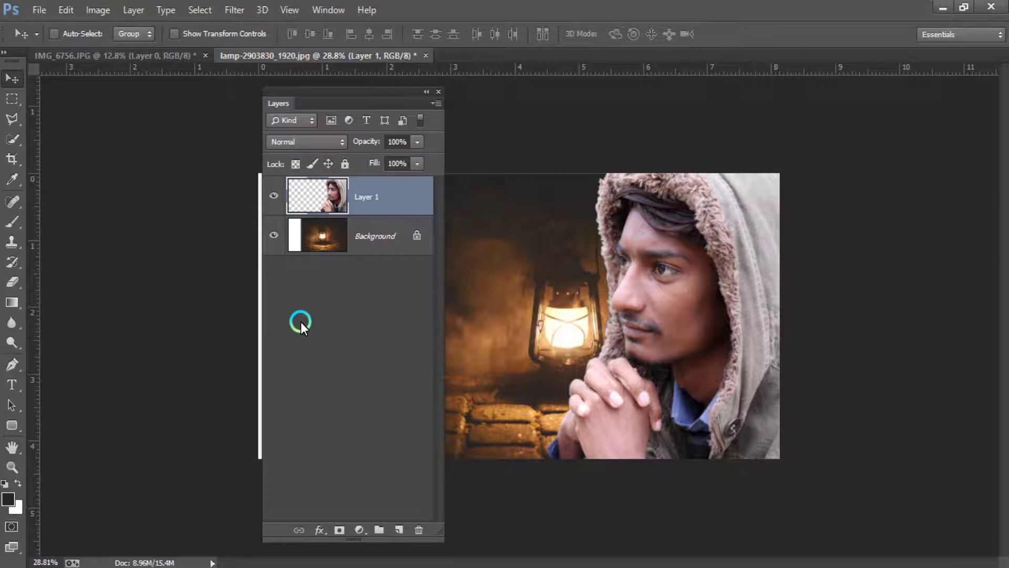
alt+double_click(387, 238)
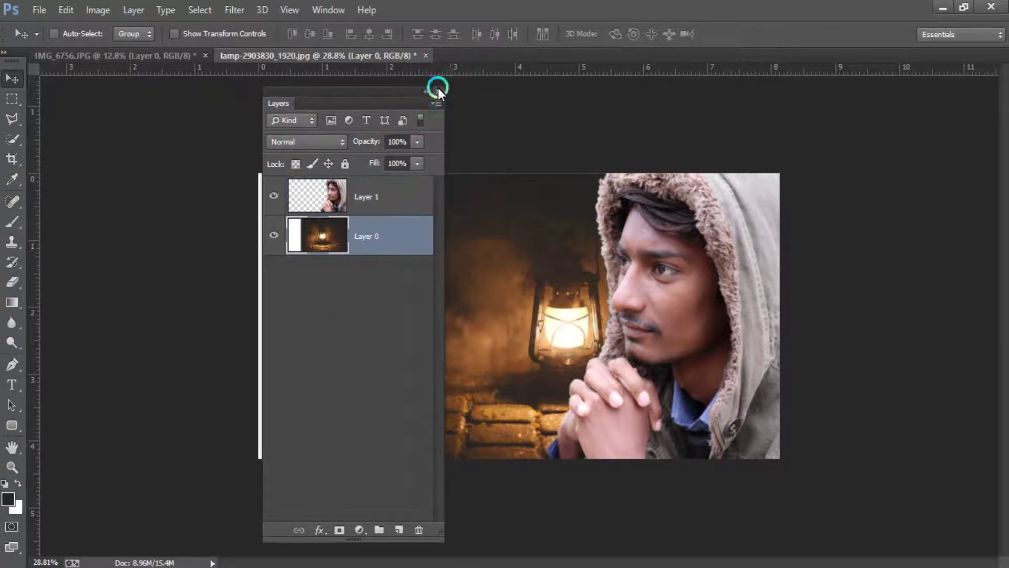
click(439, 91)
mouse_move(512, 280)
mouse_down()
mouse_move(496, 290)
mouse_move(414, 285)
mouse_up()
scroll(525, 384, up, 1)
scroll(520, 368, up, 1)
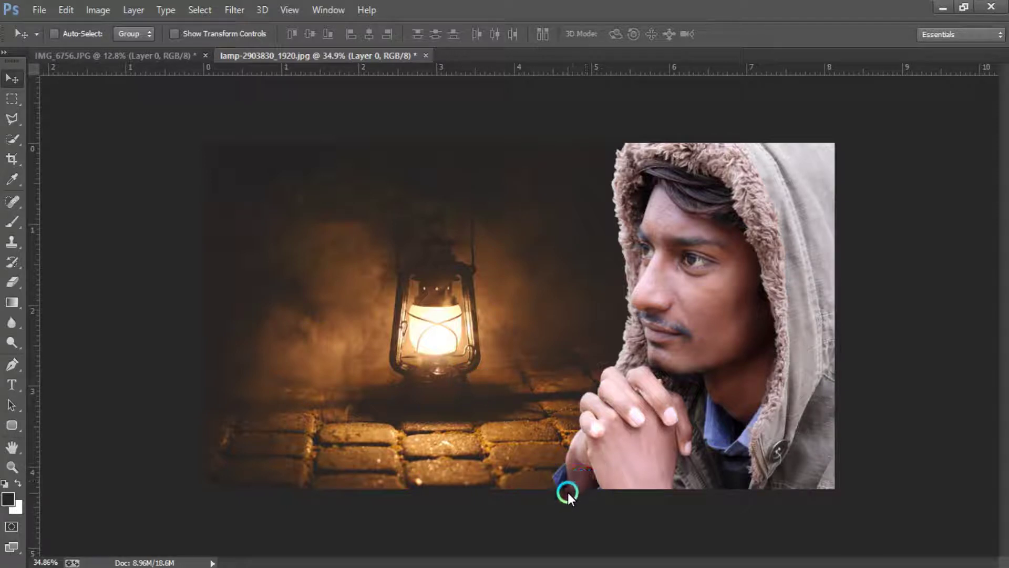
key(F7)
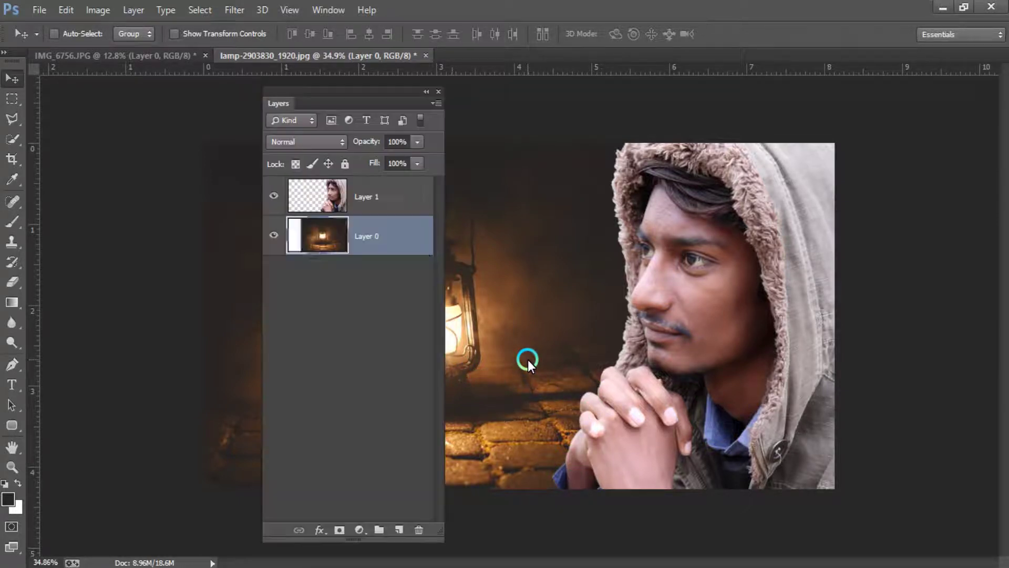
click(374, 200)
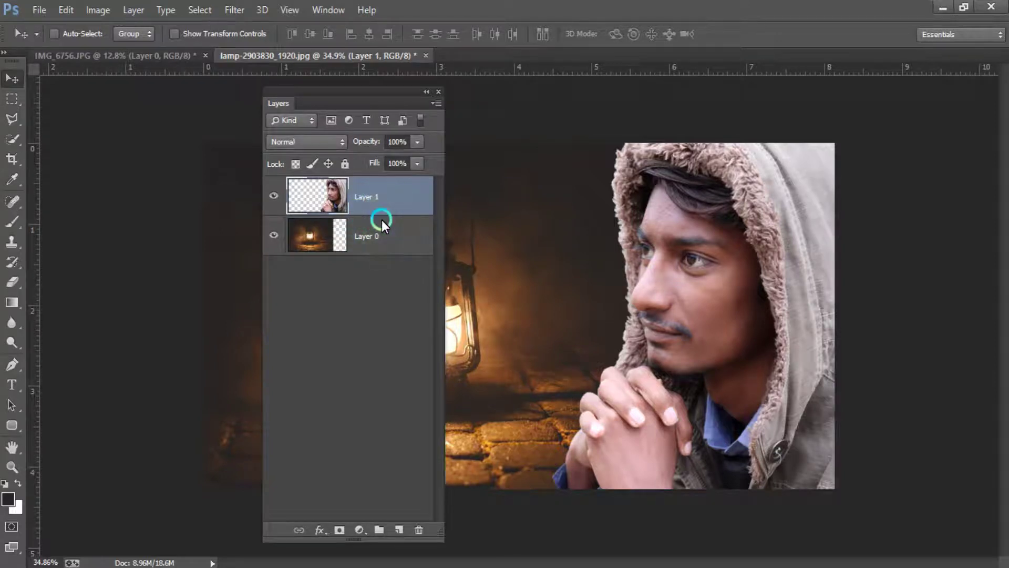
- Duplicate the man's layer and set its Camera Raw Temperature to -5 and Tint +3
key(ctrl+j)
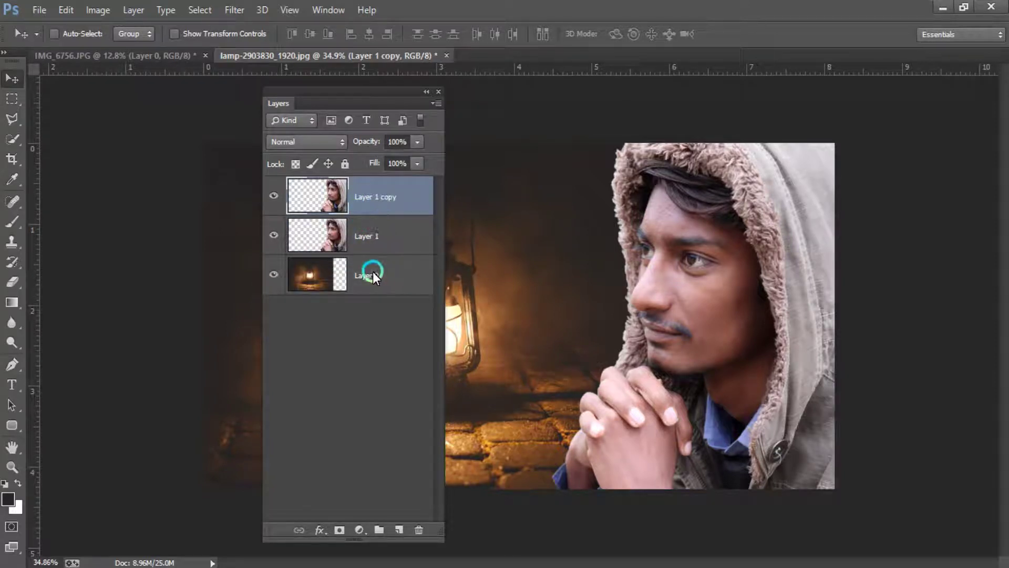
click(438, 92)
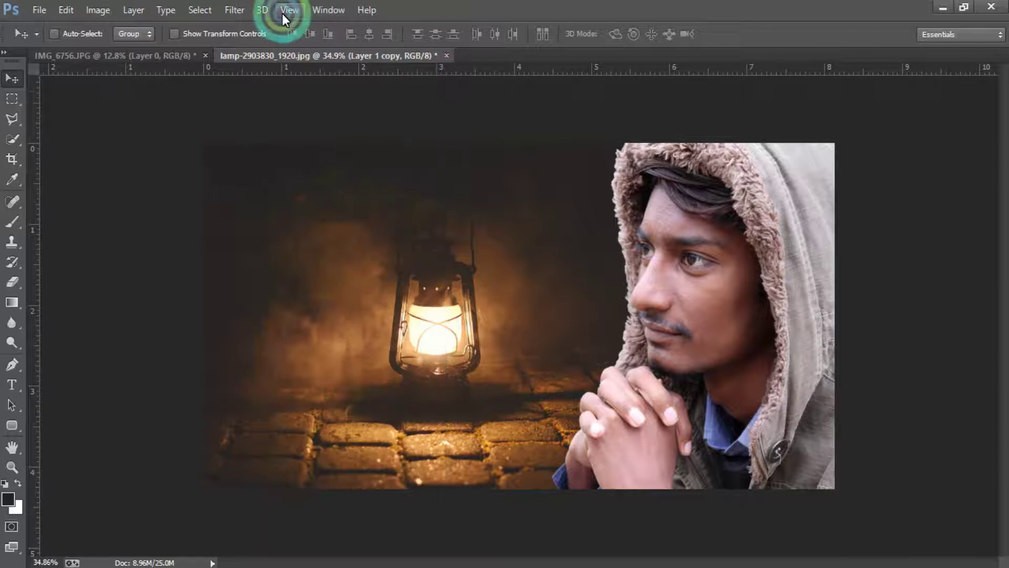
click(232, 12)
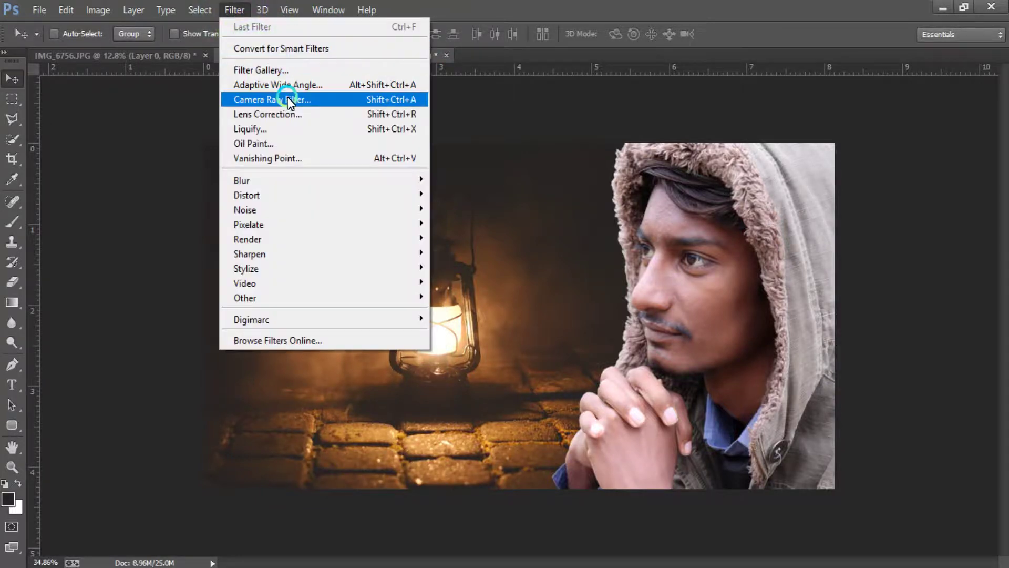
click(287, 99)
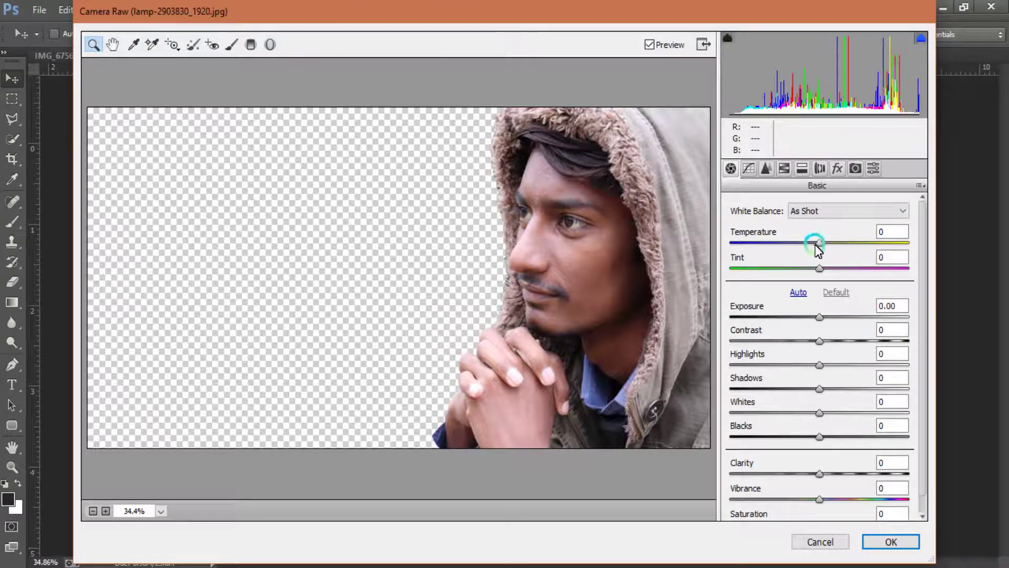
drag(818, 243, 822, 268)
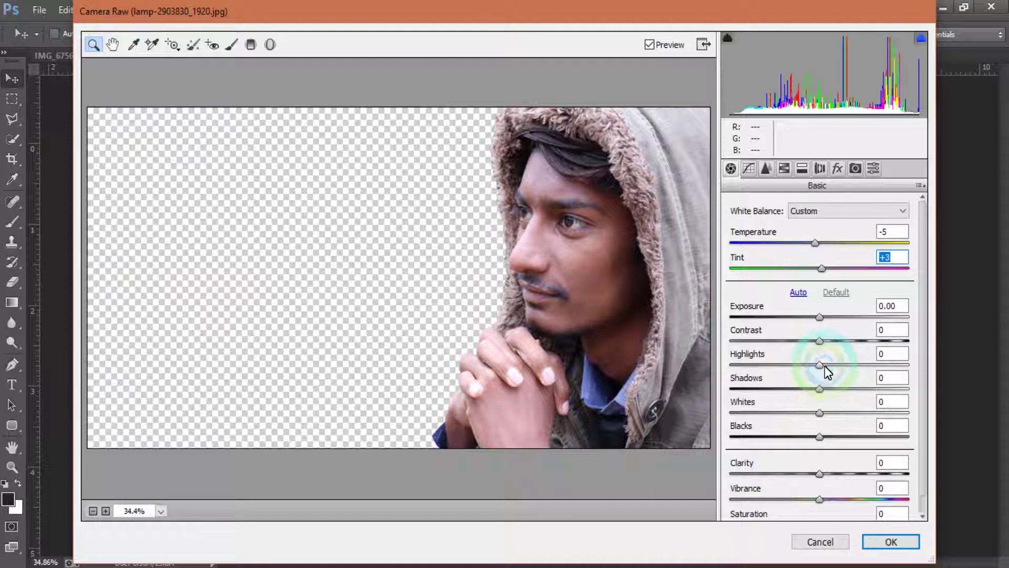
- Set Highlights -43, Shadows -54, Whites -33, Blacks -23, Vibrance +23 and Saturation +17
mouse_move(825, 366)
mouse_down()
mouse_move(783, 365)
mouse_move(770, 389)
mouse_up()
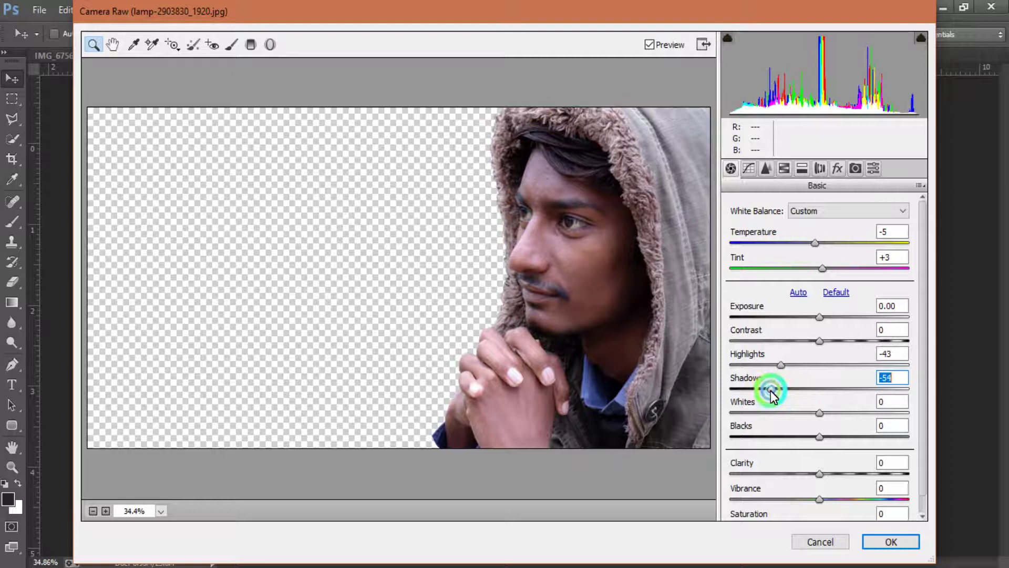
mouse_move(820, 413)
mouse_down()
mouse_move(790, 413)
mouse_move(800, 437)
mouse_up()
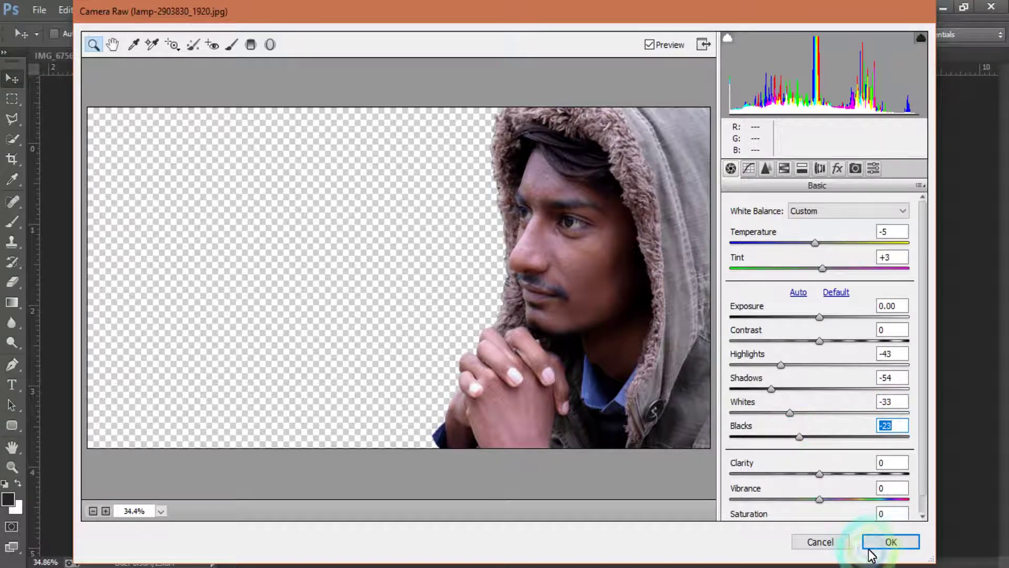
click(839, 500)
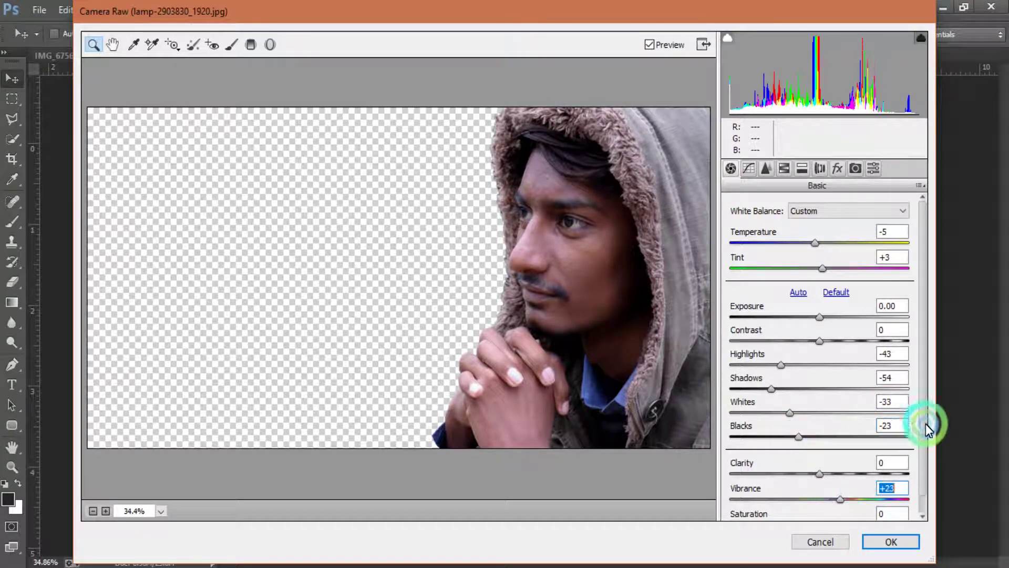
drag(924, 421, 921, 466)
drag(832, 509, 834, 508)
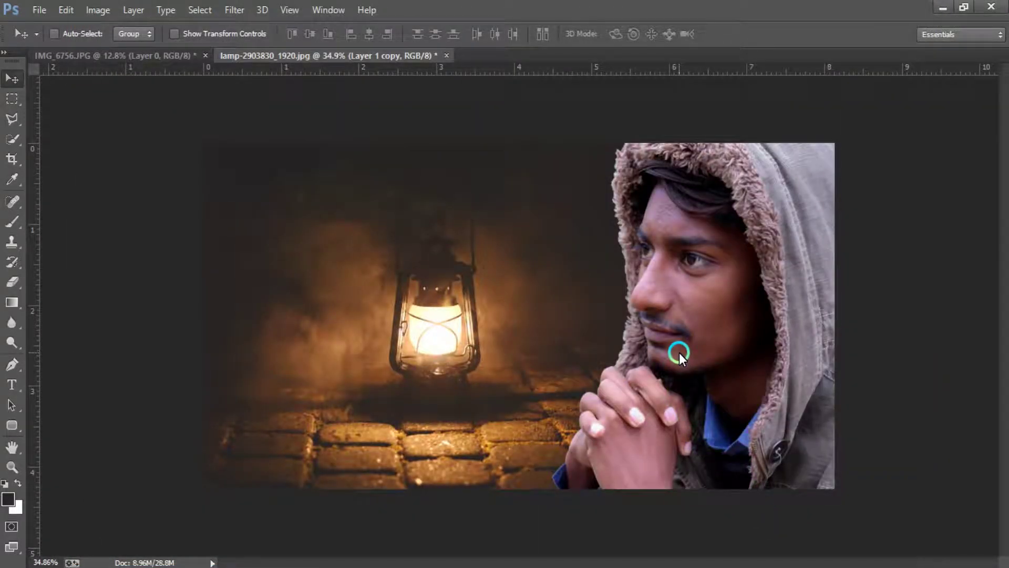
- Compare the graded Layer 1 copy on and off, then merge it down into Layer 1
key(F7)
click(274, 197)
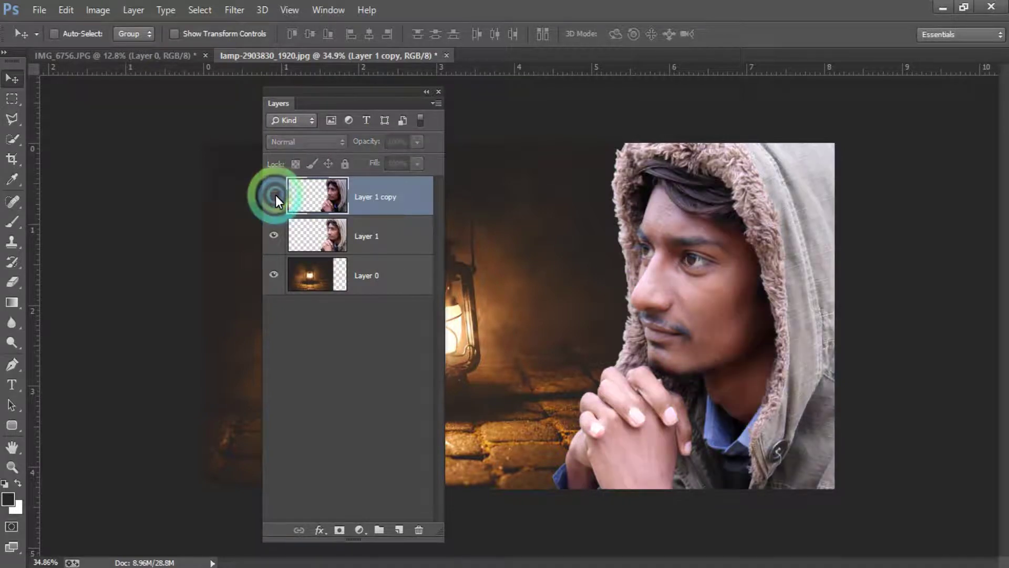
click(274, 197)
click(274, 197)
click(280, 196)
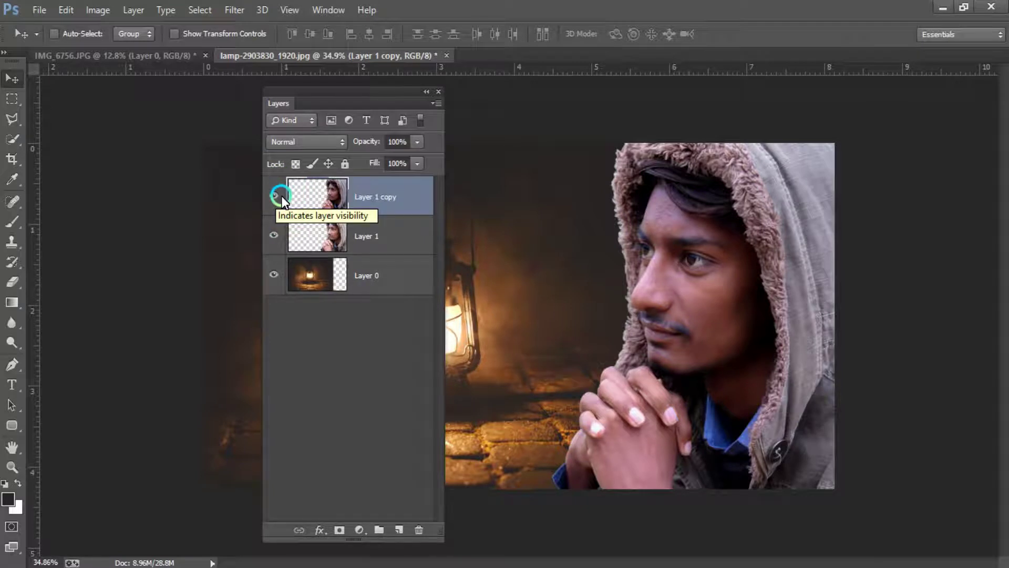
click(352, 231)
click(339, 213)
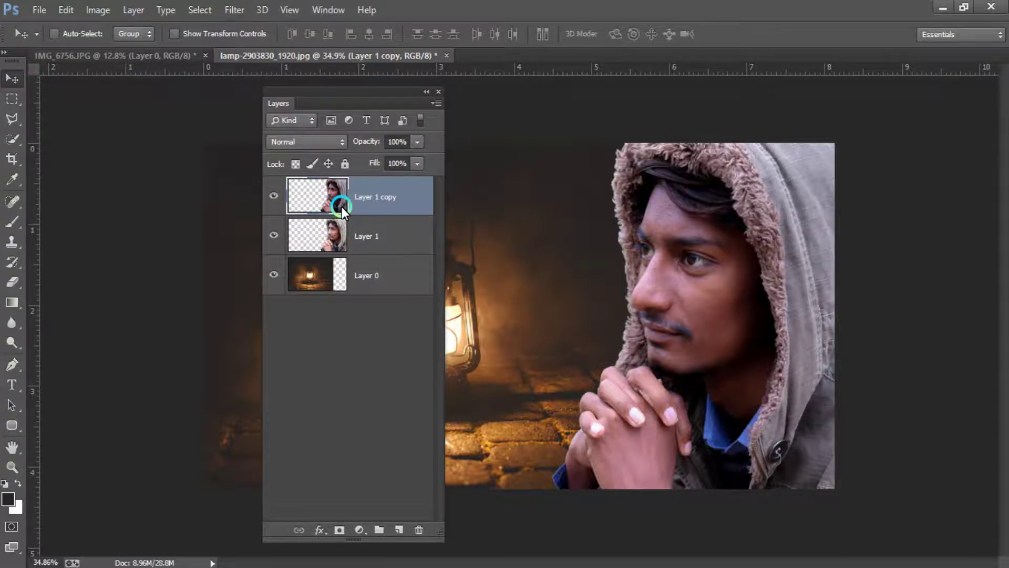
key(ctrl+e)
scroll(668, 206, up, 2)
- Zoom into the face and sample the pink cheek skin tone as the brush colour
scroll(701, 194, up, 3)
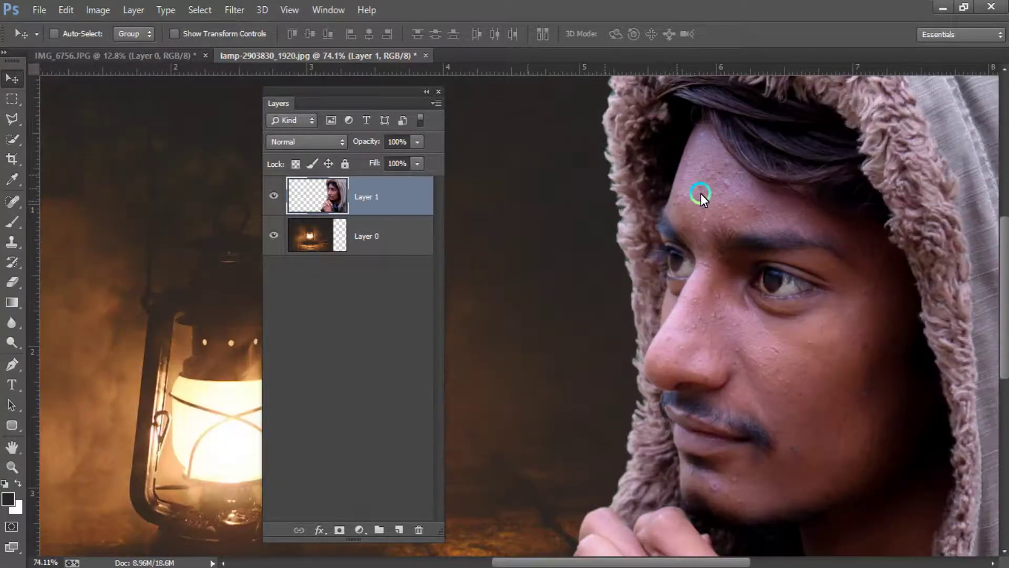
scroll(727, 192, up, 3)
scroll(727, 191, up, 2)
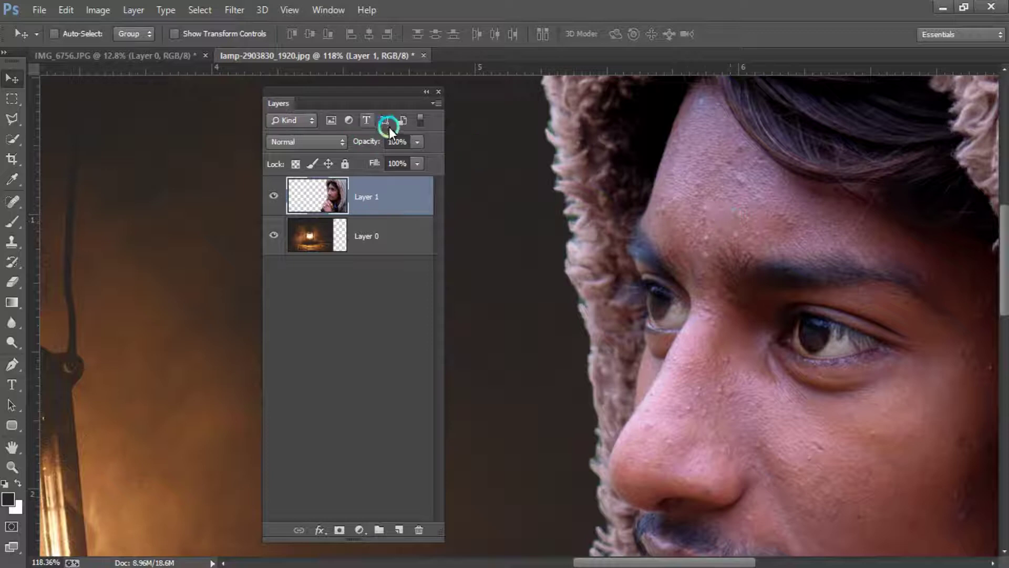
click(438, 92)
mouse_move(809, 214)
mouse_down()
mouse_move(636, 197)
mouse_move(630, 182)
mouse_up()
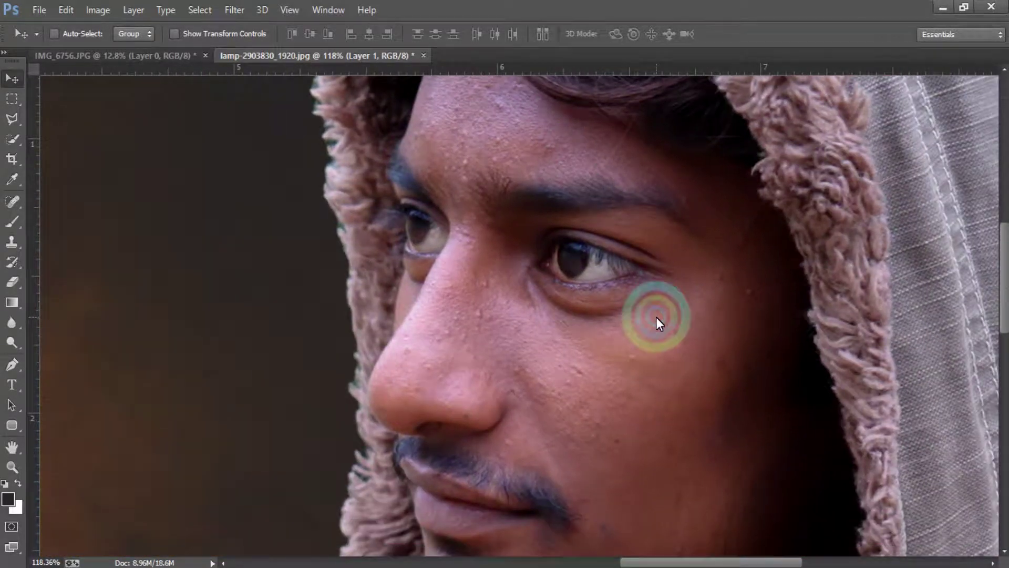
right_click(16, 181)
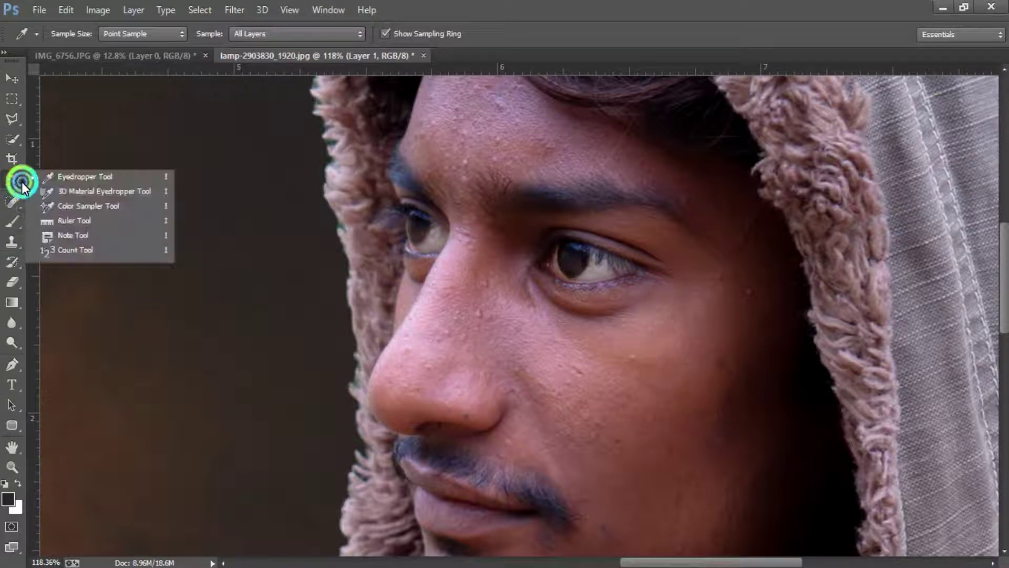
click(96, 180)
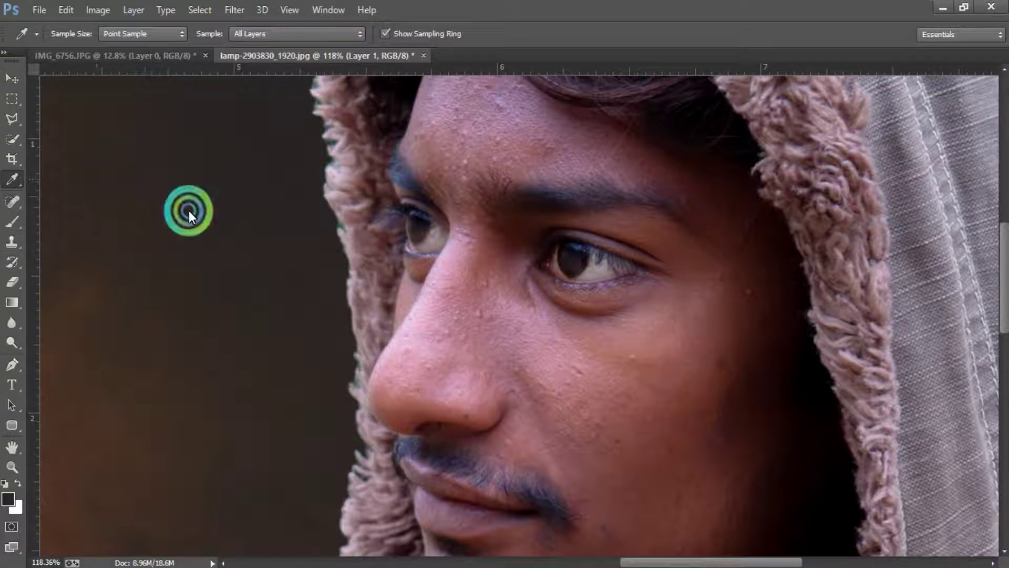
click(646, 322)
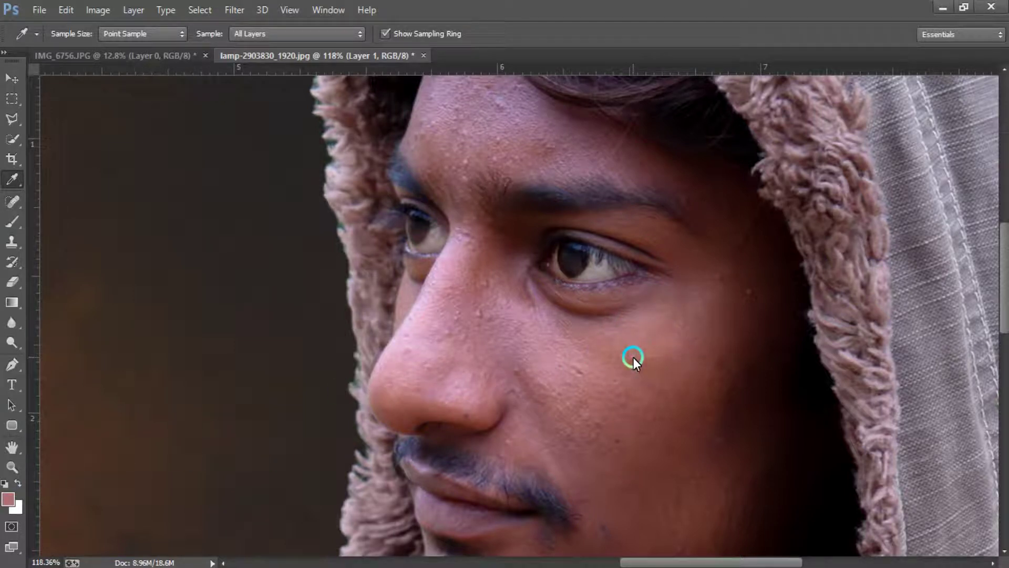
key(b)
key(F7)
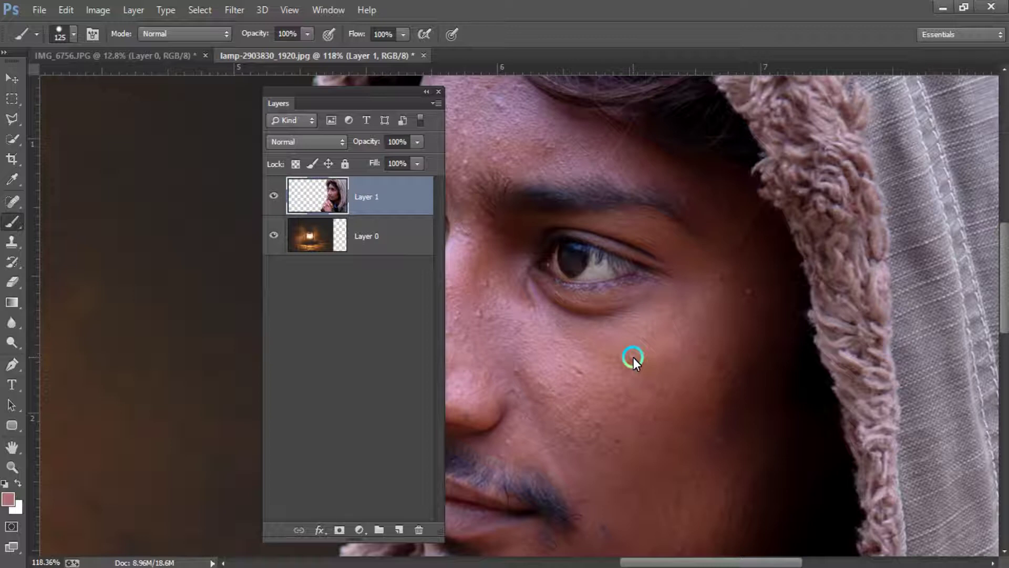
- Create a new empty layer named Layer 2 above the man's layer
key(ctrl+shift+n)
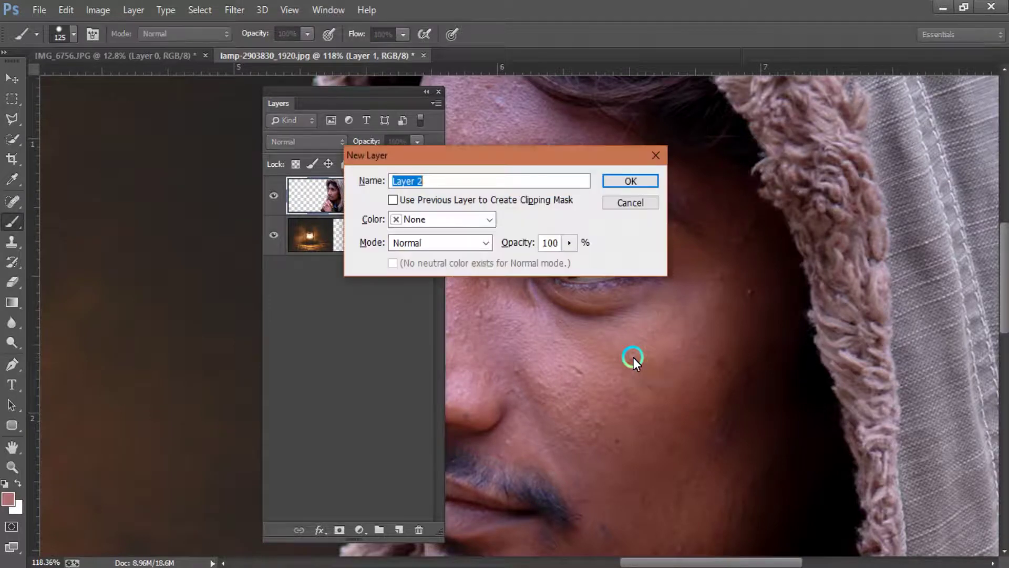
drag(492, 154, 619, 176)
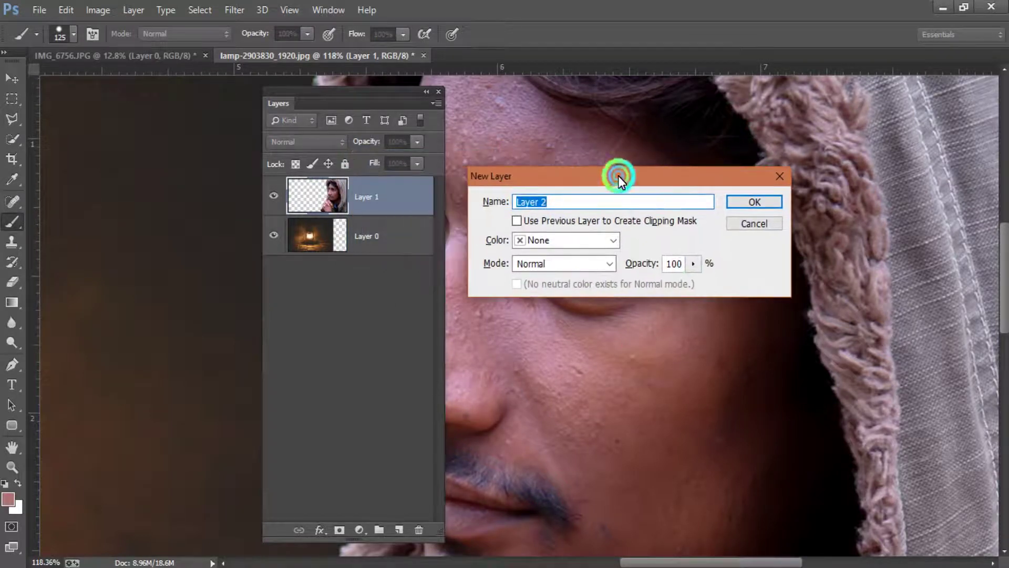
click(768, 225)
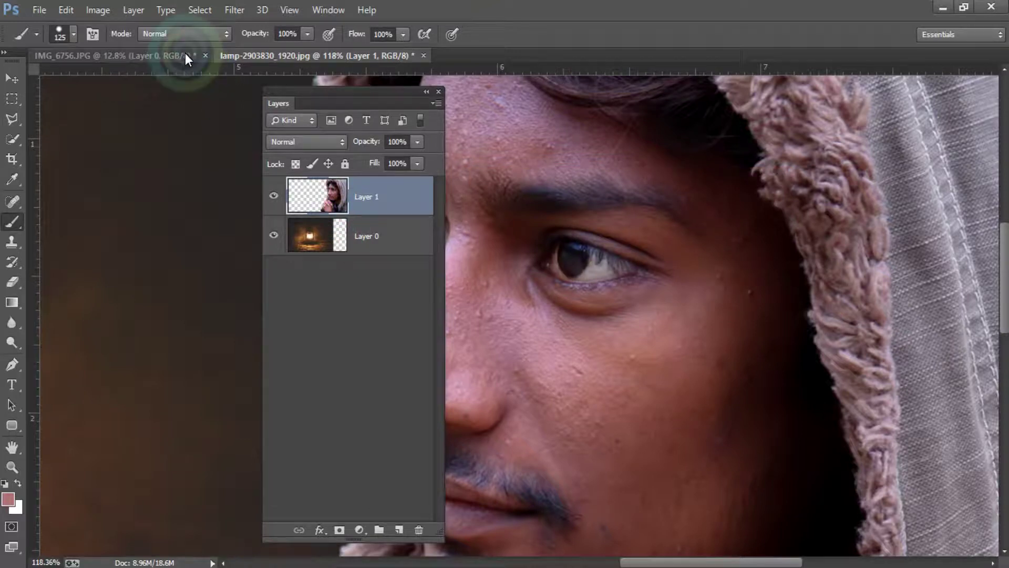
click(122, 10)
mouse_move(142, 27)
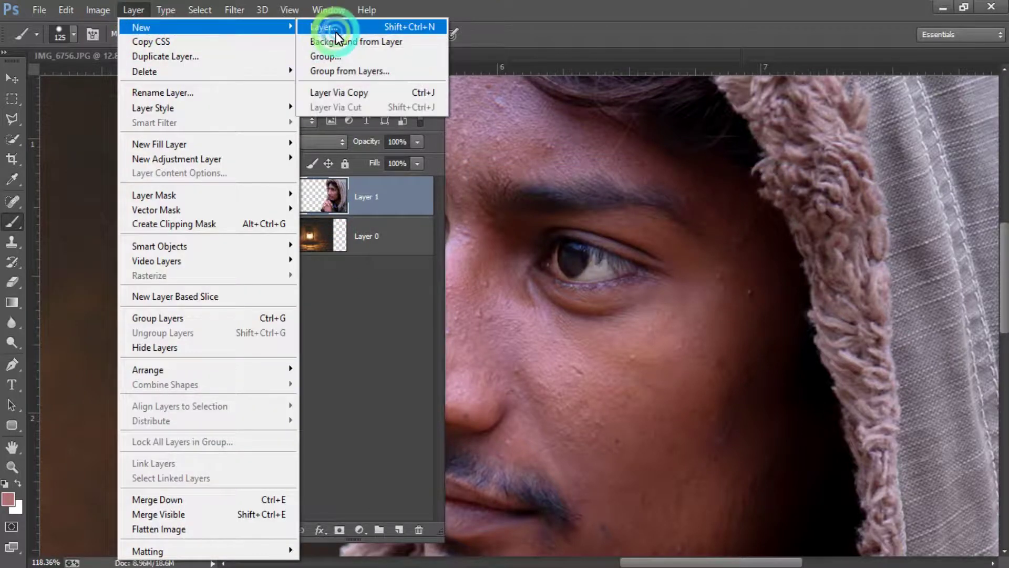
click(337, 33)
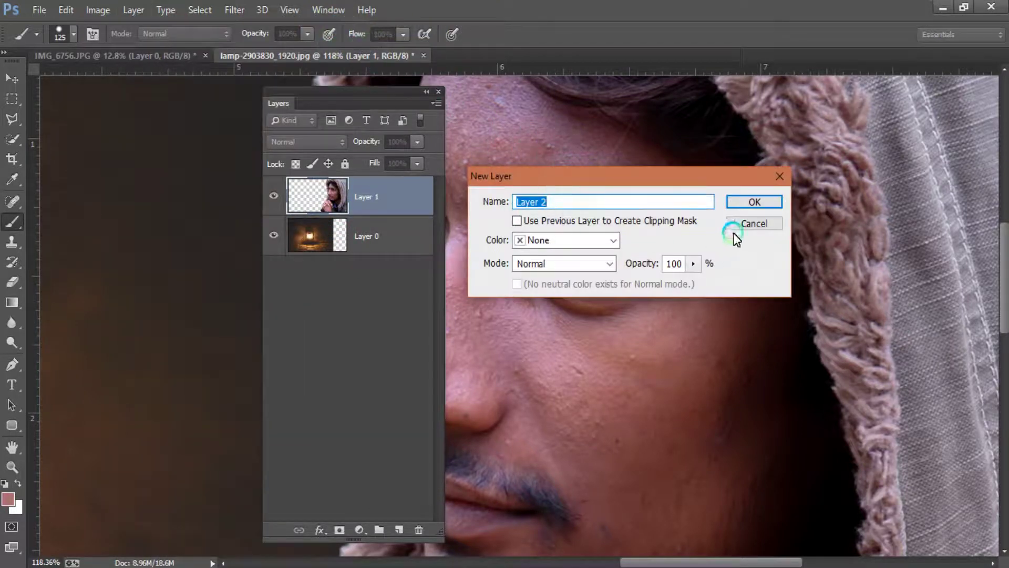
click(748, 202)
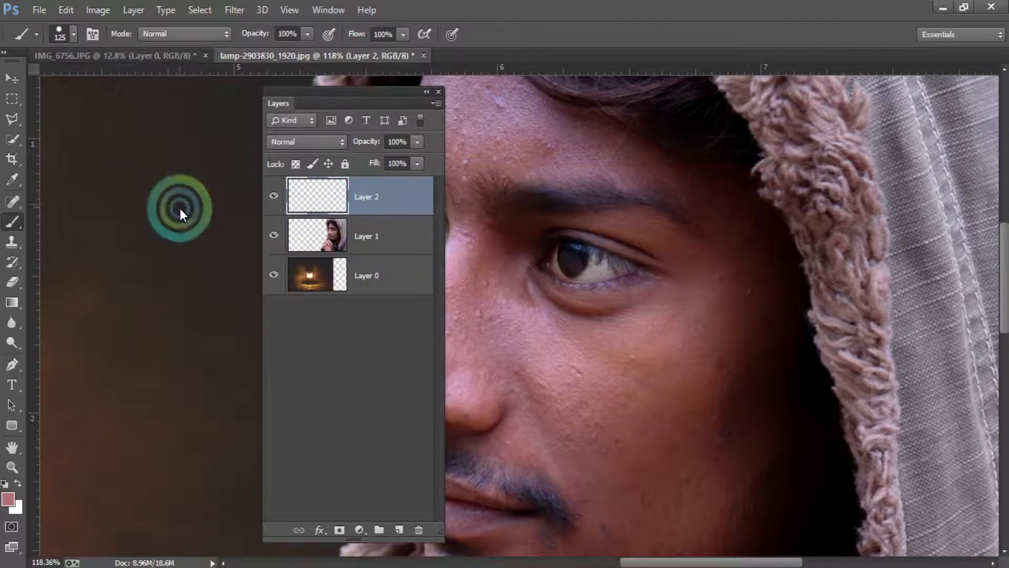
scroll(714, 298, down, 3)
- Try pink strokes on the cheek and nose, resample a lighter pink, and undo them
scroll(612, 367, up, 2)
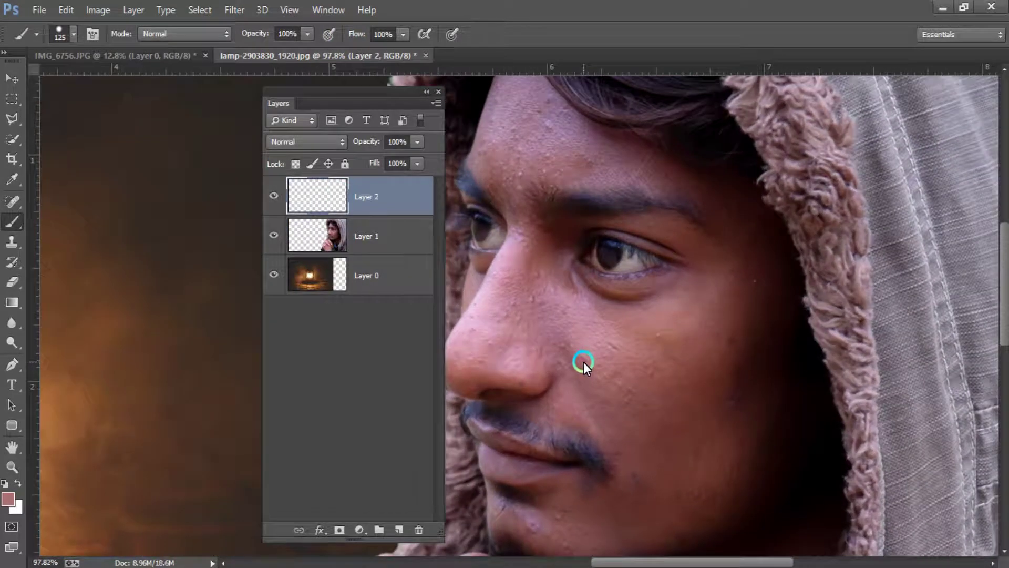
click(586, 359)
drag(607, 363, 632, 363)
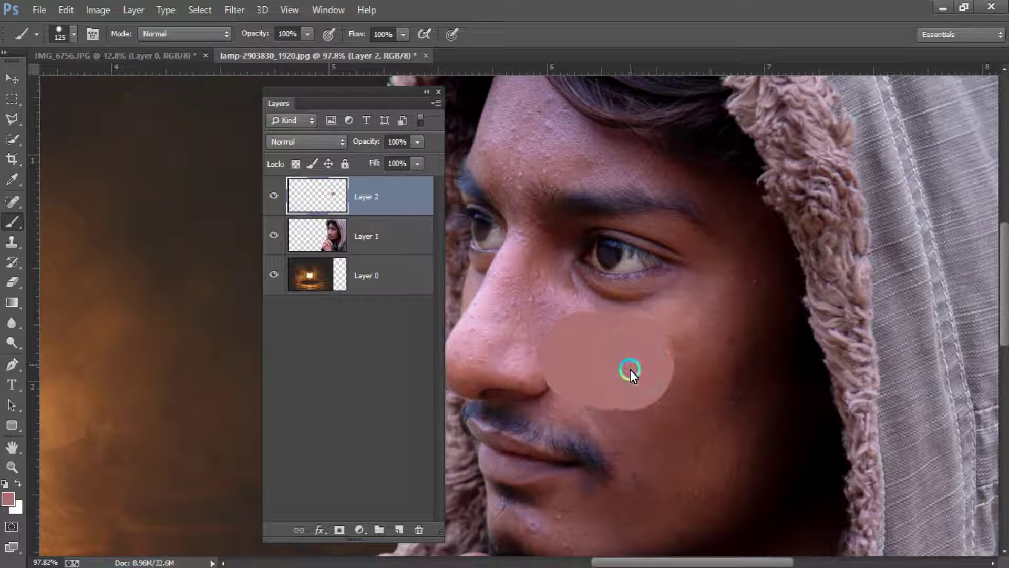
key(ctrl+z)
key(i)
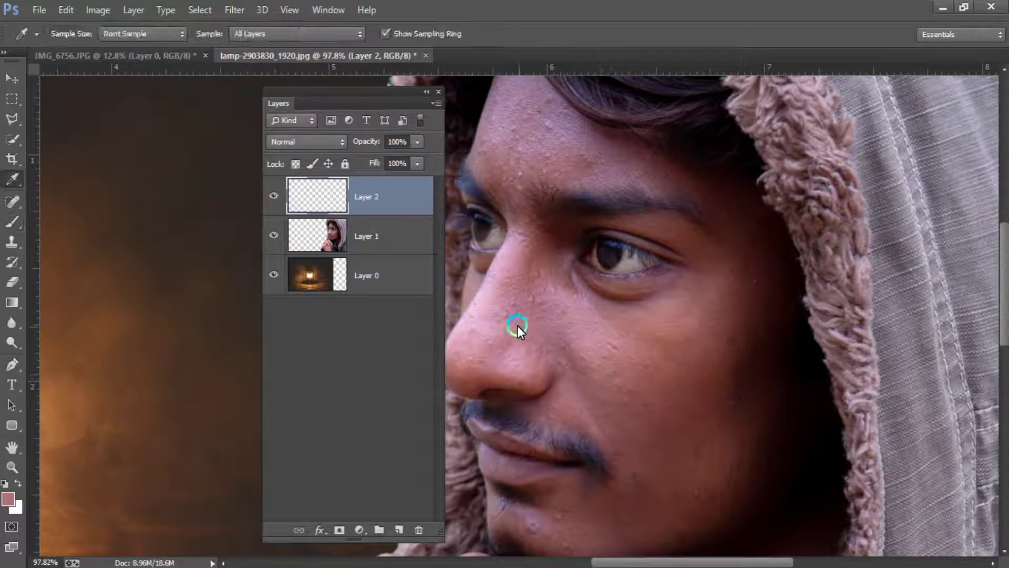
click(477, 310)
key(b)
drag(548, 312, 532, 308)
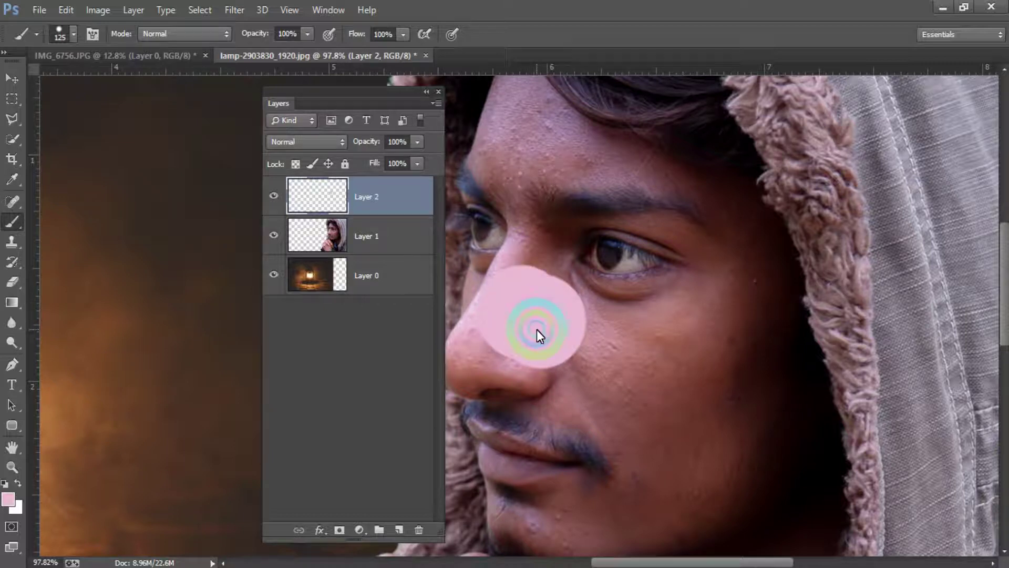
key(ctrl+z)
- Switch to a soft round brush and paint pink over the nose and forehead
right_click(591, 340)
click(616, 444)
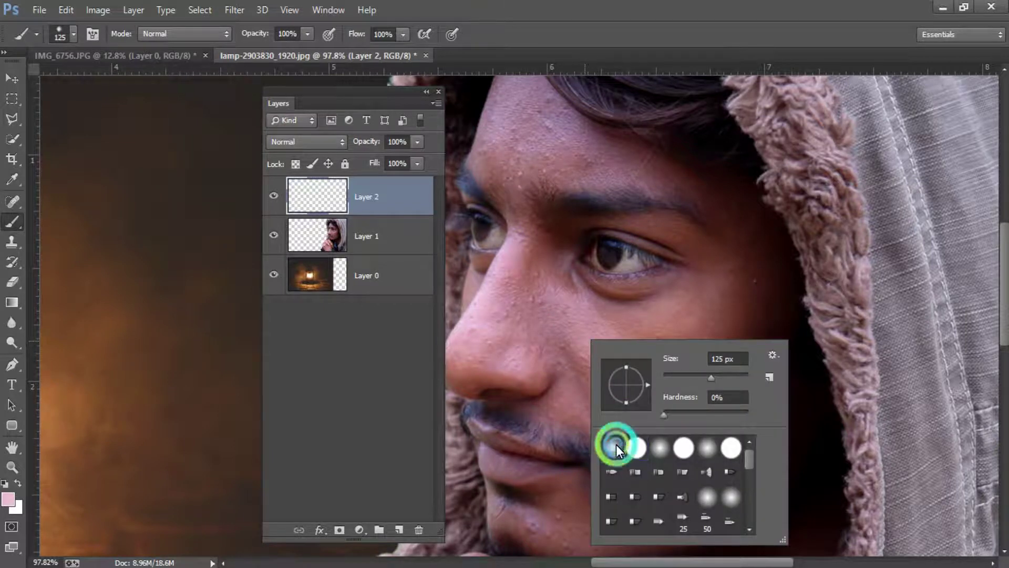
click(526, 322)
mouse_move(519, 324)
mouse_down()
mouse_move(529, 279)
mouse_move(583, 347)
mouse_move(563, 305)
mouse_move(722, 316)
mouse_move(757, 295)
mouse_move(752, 247)
mouse_move(726, 212)
mouse_move(740, 411)
mouse_move(757, 435)
mouse_move(703, 522)
mouse_move(578, 525)
mouse_move(619, 424)
mouse_move(566, 392)
mouse_move(637, 353)
mouse_move(642, 363)
mouse_up()
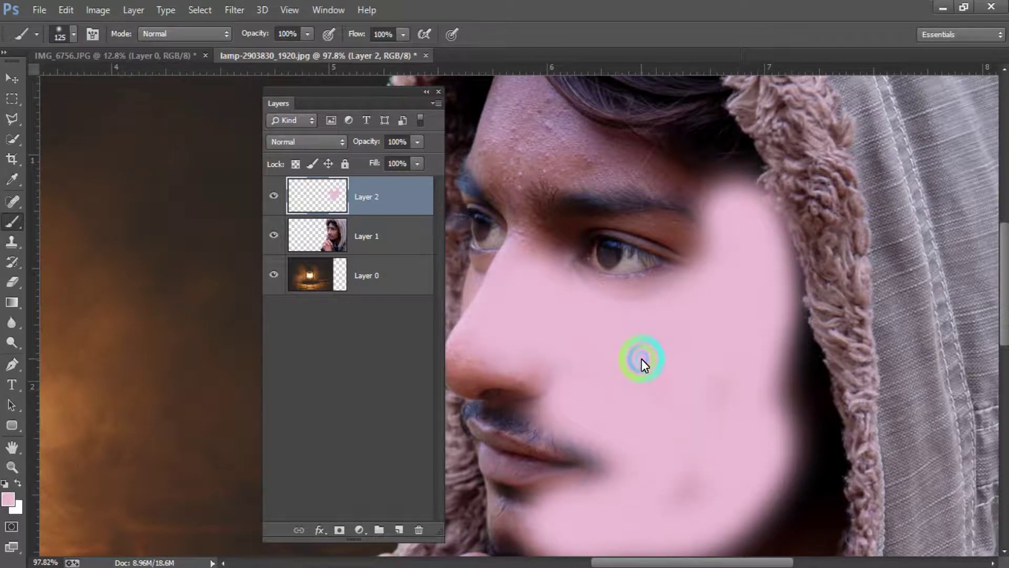
scroll(626, 326, down, 2)
scroll(610, 284, up, 3)
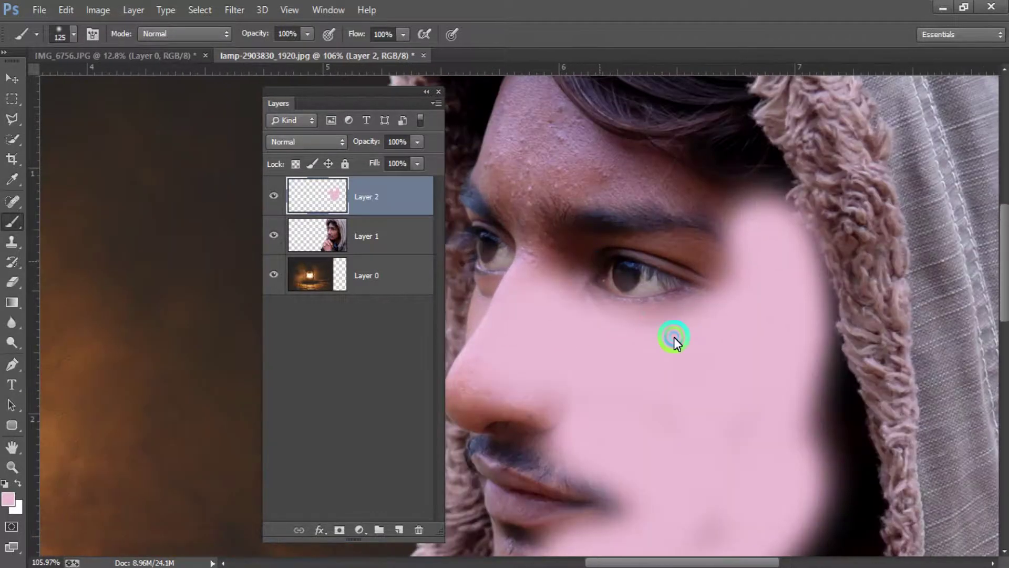
drag(601, 260, 700, 366)
mouse_move(655, 254)
mouse_down()
mouse_move(626, 200)
mouse_move(620, 292)
mouse_move(743, 282)
mouse_move(840, 331)
mouse_move(727, 374)
mouse_move(793, 356)
mouse_move(649, 394)
mouse_move(632, 326)
mouse_up()
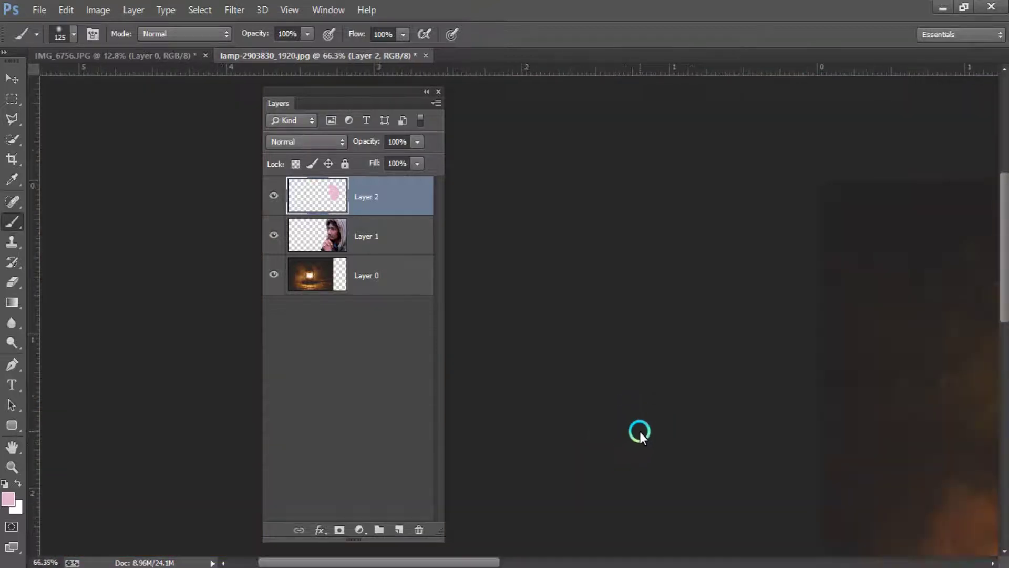
- Paint pink over the chin, lower cheek and nose
scroll(705, 377, up, 1)
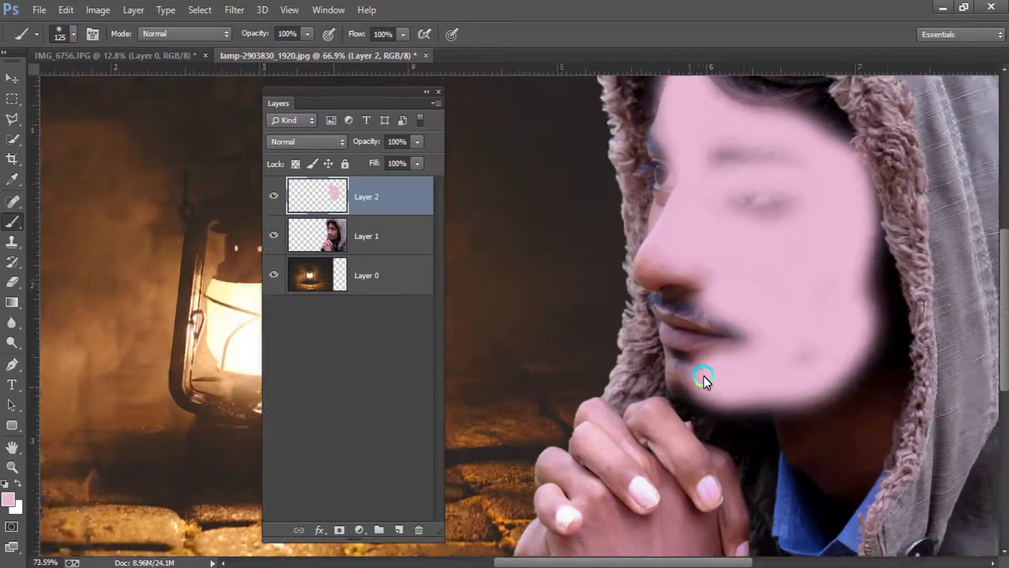
mouse_move(699, 386)
mouse_down()
mouse_move(676, 370)
mouse_move(824, 412)
mouse_move(793, 419)
mouse_move(838, 480)
mouse_move(890, 440)
mouse_move(908, 371)
mouse_move(837, 405)
mouse_move(872, 374)
mouse_move(869, 295)
mouse_up()
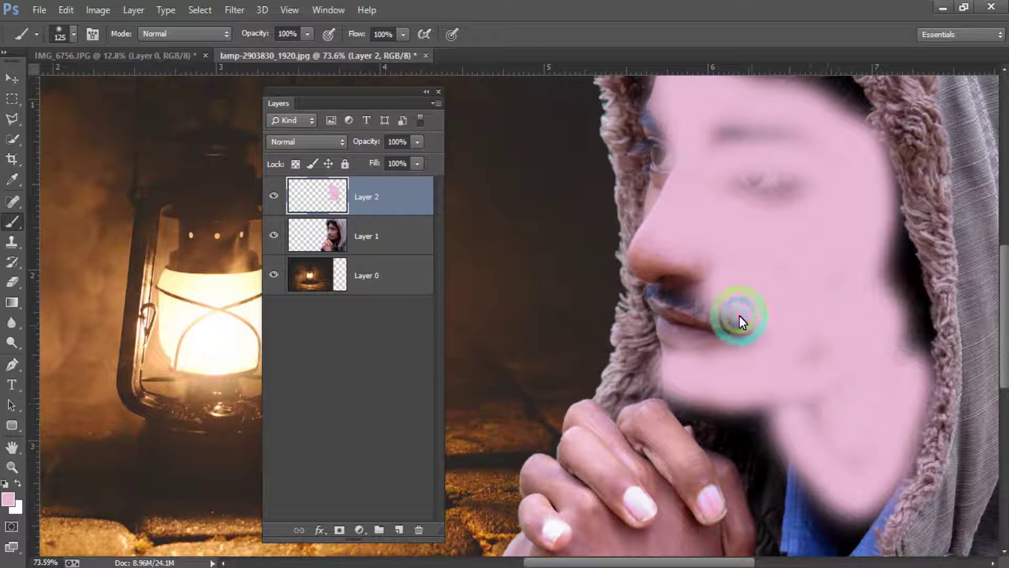
drag(681, 255, 701, 264)
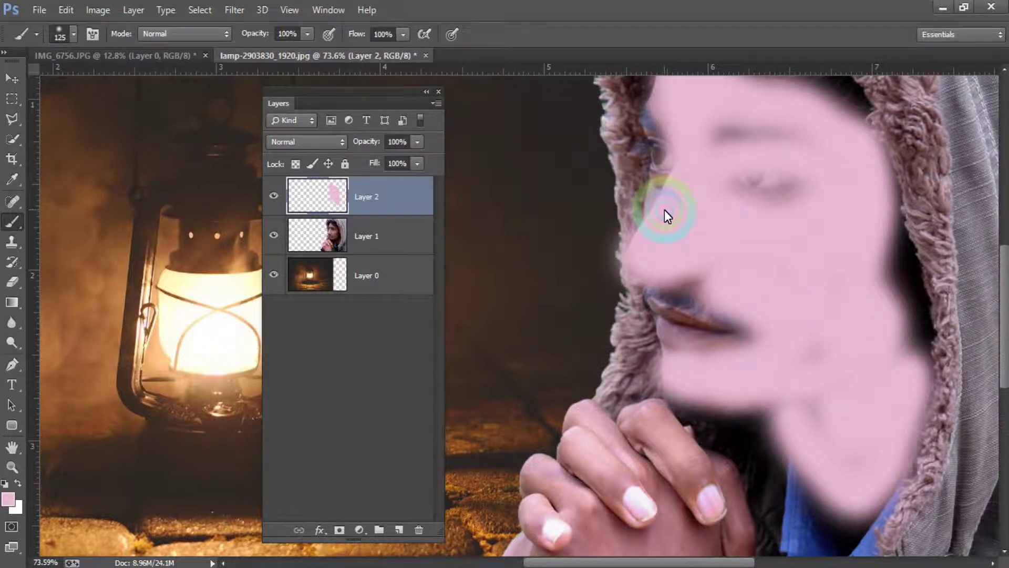
drag(731, 343, 731, 216)
click(670, 402)
scroll(694, 327, down, 3)
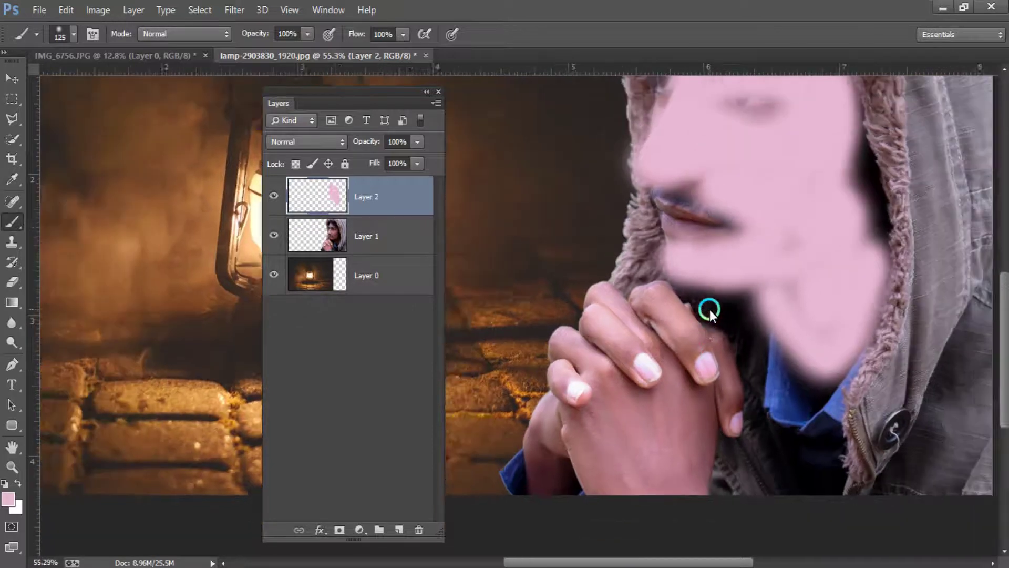
click(426, 140)
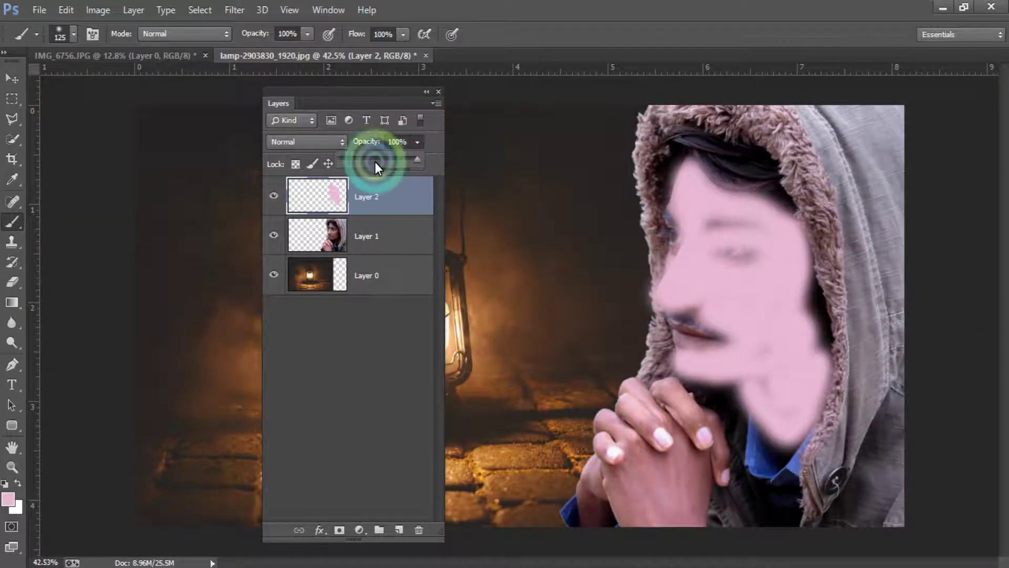
- Lower Layer 2's opacity to 25% and set up a 45 px eraser
drag(374, 161, 361, 158)
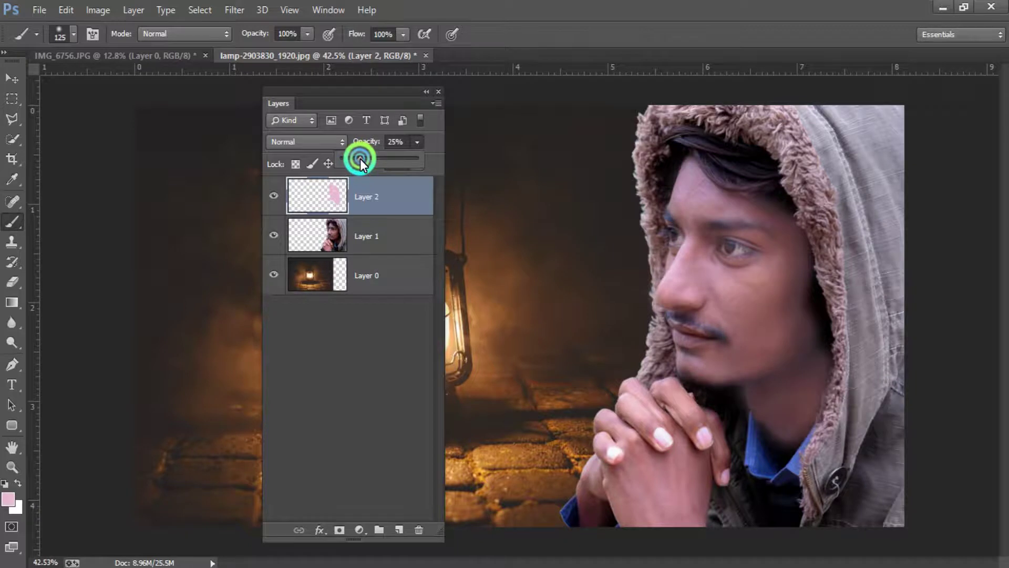
scroll(711, 310, up, 2)
scroll(765, 312, up, 1)
scroll(748, 241, up, 2)
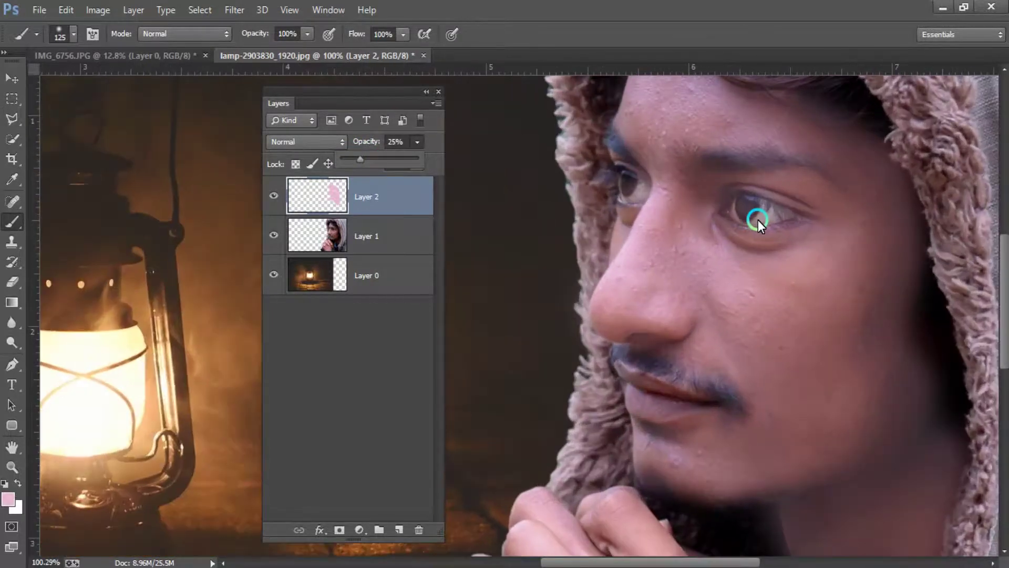
scroll(759, 220, up, 1)
key(e)
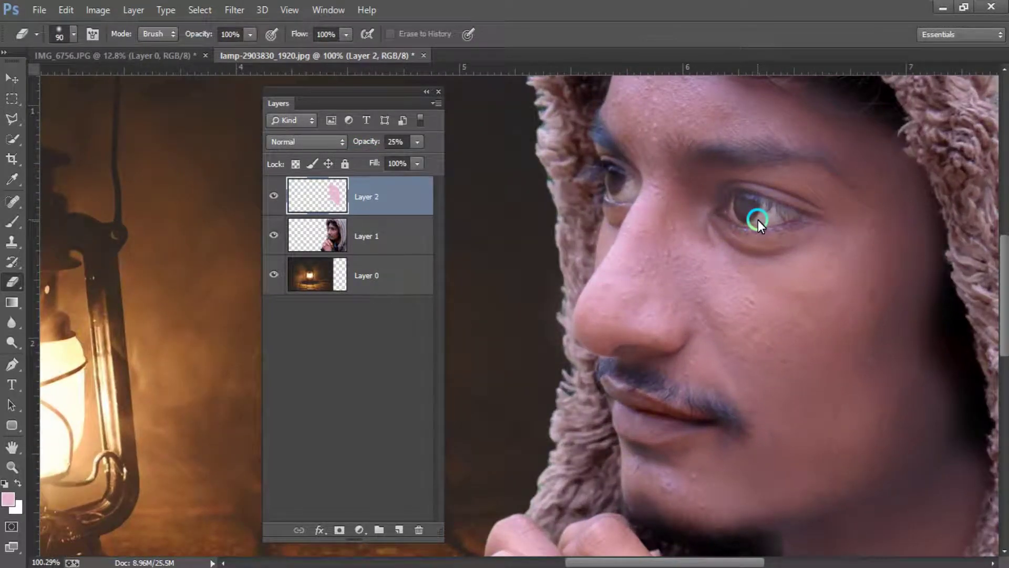
key(bracketleft)
key(bracketleft)
right_click(753, 208)
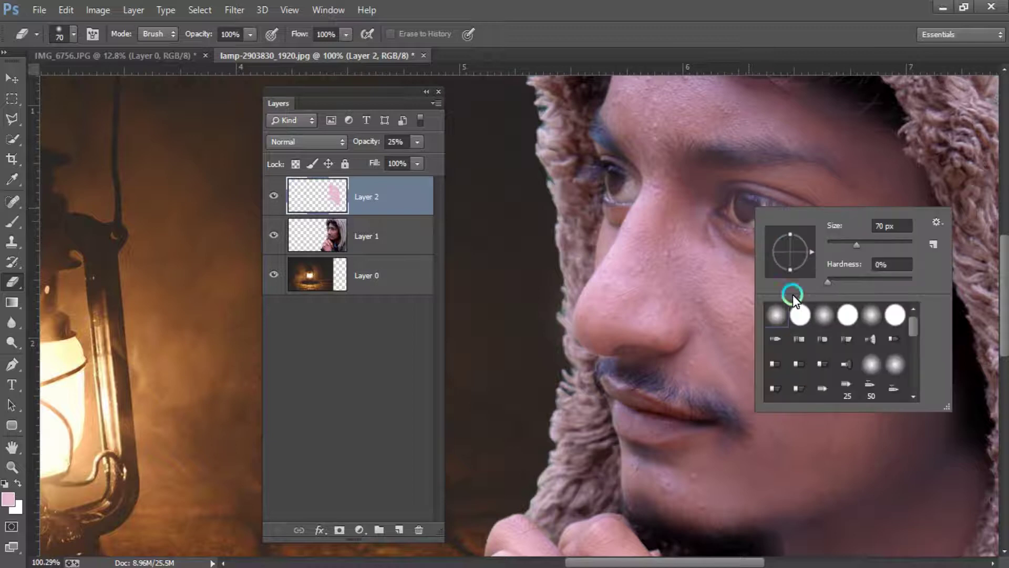
click(736, 211)
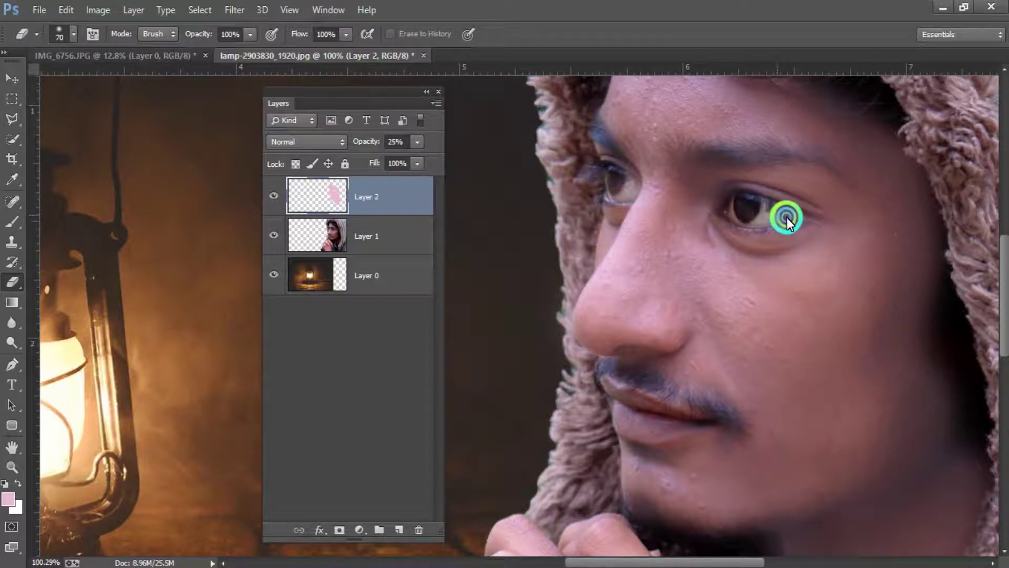
key(bracketleft)
key(bracketleft)
key(bracketleft)
- Erase the pink from the eyebrow, right eye, lips and moustache
mouse_move(700, 160)
mouse_down()
mouse_move(781, 155)
mouse_move(823, 169)
mouse_move(784, 149)
mouse_move(705, 153)
mouse_move(615, 164)
mouse_move(624, 185)
mouse_move(598, 194)
mouse_move(615, 178)
mouse_move(581, 135)
mouse_up()
mouse_move(742, 216)
mouse_down()
mouse_move(727, 206)
mouse_move(811, 212)
mouse_move(719, 219)
mouse_move(823, 226)
mouse_move(629, 192)
mouse_move(622, 211)
mouse_move(640, 185)
mouse_move(613, 176)
mouse_up()
mouse_move(670, 403)
mouse_down()
mouse_move(738, 431)
mouse_move(604, 363)
mouse_move(648, 357)
mouse_move(613, 358)
mouse_move(629, 390)
mouse_up()
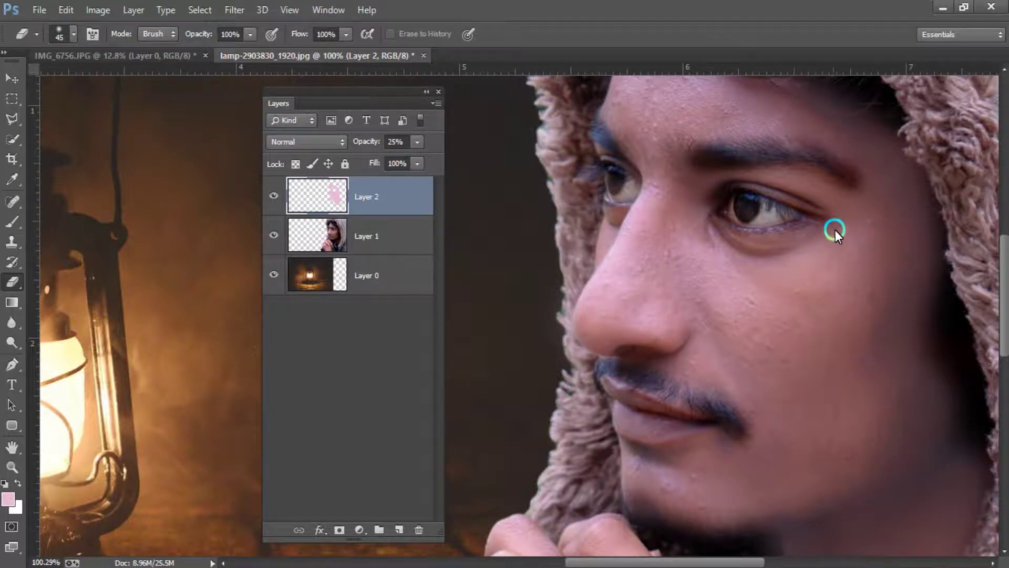
scroll(853, 172, down, 2)
scroll(859, 185, down, 2)
scroll(916, 236, down, 2)
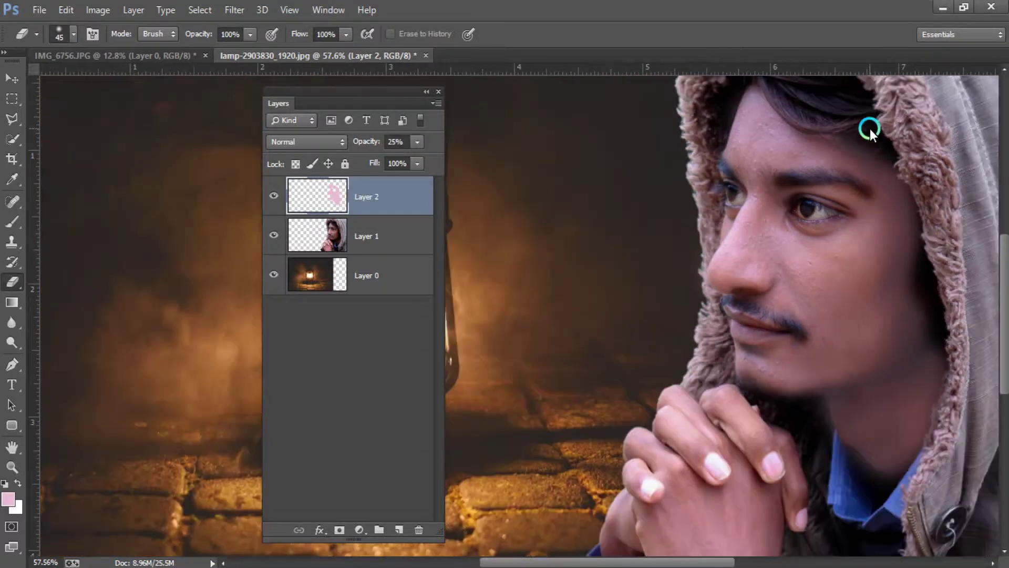
scroll(857, 129, up, 4)
scroll(833, 126, up, 4)
- Erase the pink along the hood edge, collar and neck
mouse_move(835, 132)
mouse_down()
mouse_move(988, 226)
mouse_move(878, 197)
mouse_move(835, 157)
mouse_move(925, 240)
mouse_move(718, 174)
mouse_up()
mouse_move(826, 202)
mouse_down()
mouse_move(859, 275)
mouse_move(862, 363)
mouse_move(897, 470)
mouse_move(770, 254)
mouse_up()
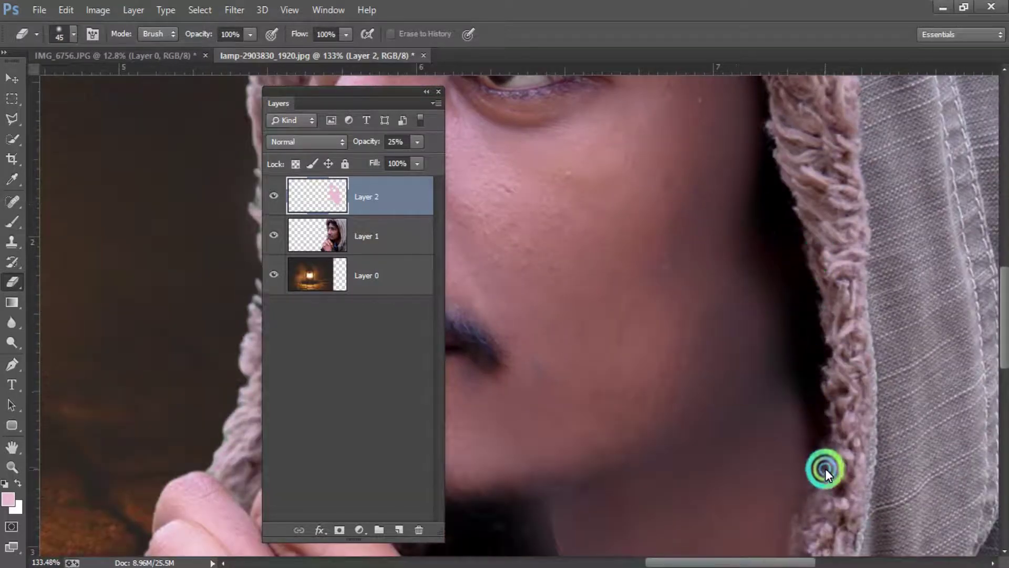
drag(749, 422, 746, 266)
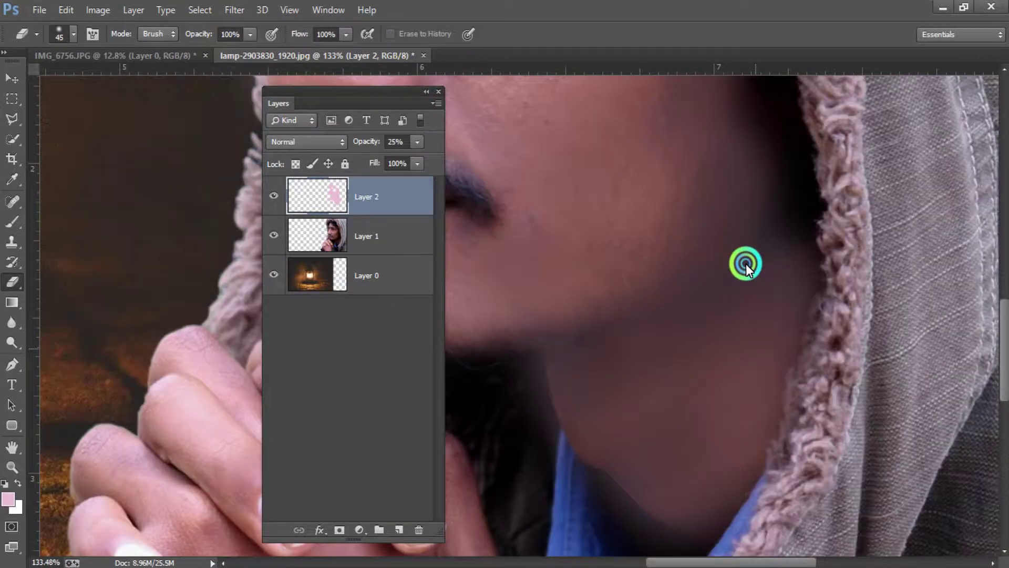
mouse_move(832, 243)
mouse_down()
mouse_move(828, 333)
mouse_move(752, 493)
mouse_up()
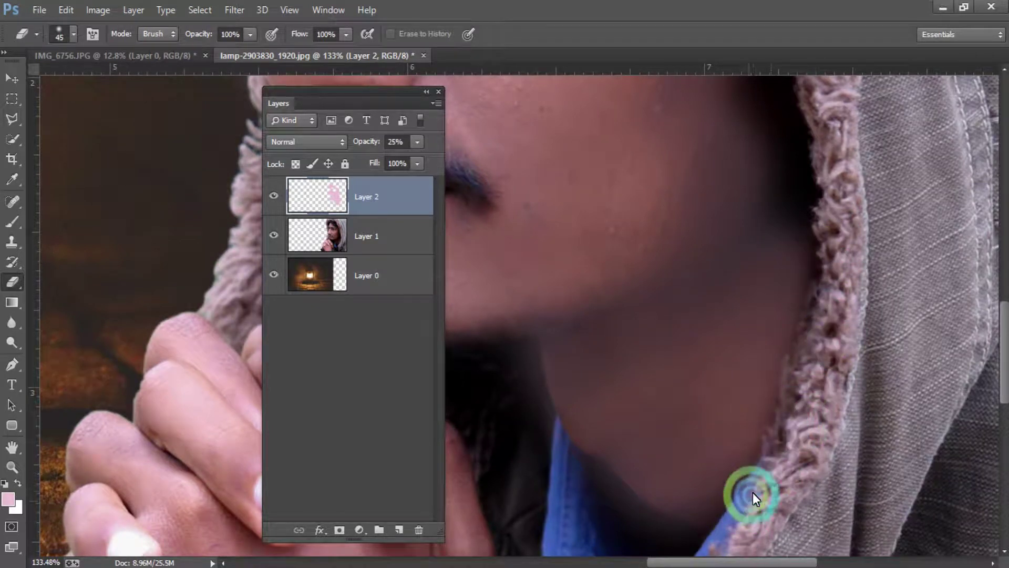
drag(757, 440, 807, 289)
mouse_move(734, 375)
mouse_down()
mouse_move(683, 349)
mouse_move(607, 269)
mouse_up()
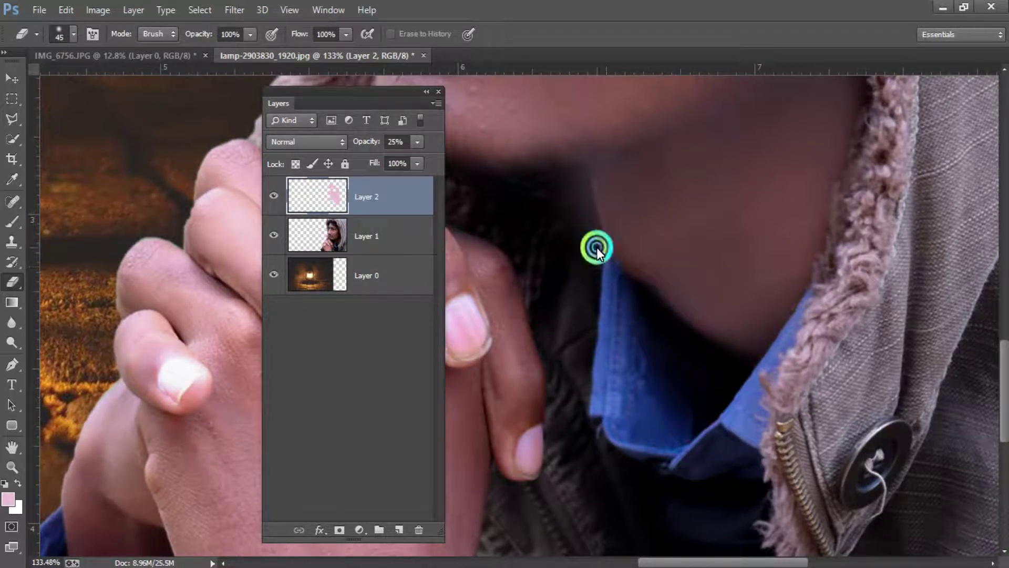
mouse_move(588, 202)
mouse_down()
mouse_move(587, 220)
mouse_move(656, 320)
mouse_move(651, 309)
mouse_up()
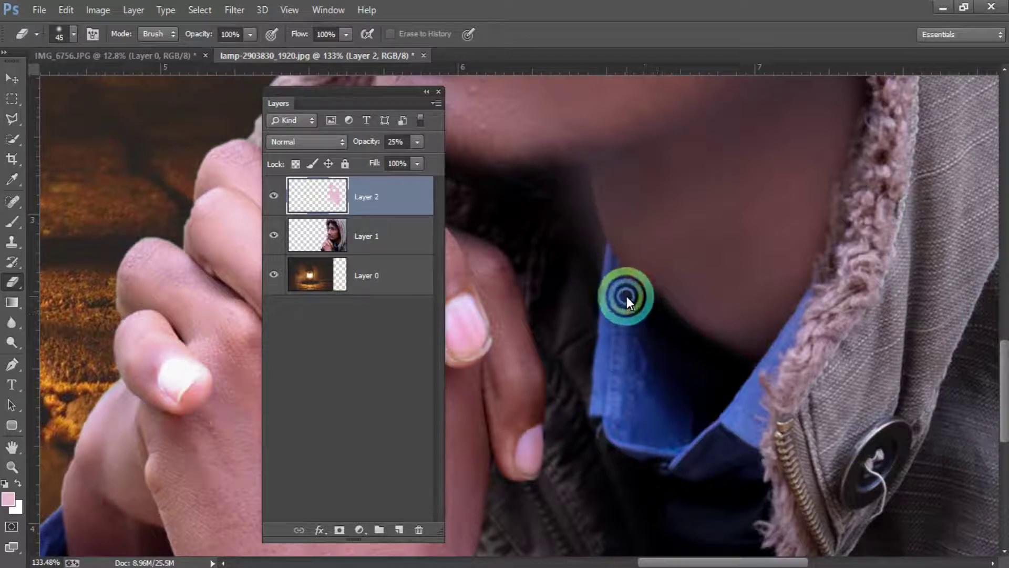
mouse_move(598, 273)
mouse_down()
mouse_move(579, 205)
mouse_move(562, 200)
mouse_move(657, 339)
mouse_up()
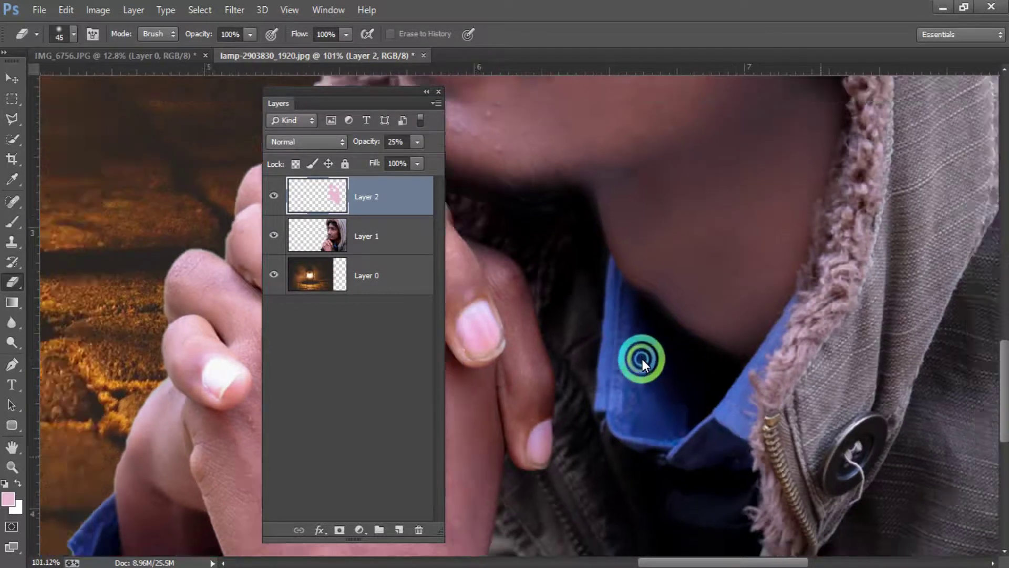
scroll(642, 352, down, 5)
scroll(641, 350, down, 2)
- Confirm Layer 2's opacity at 25% in the Opacity field
scroll(512, 261, up, 1)
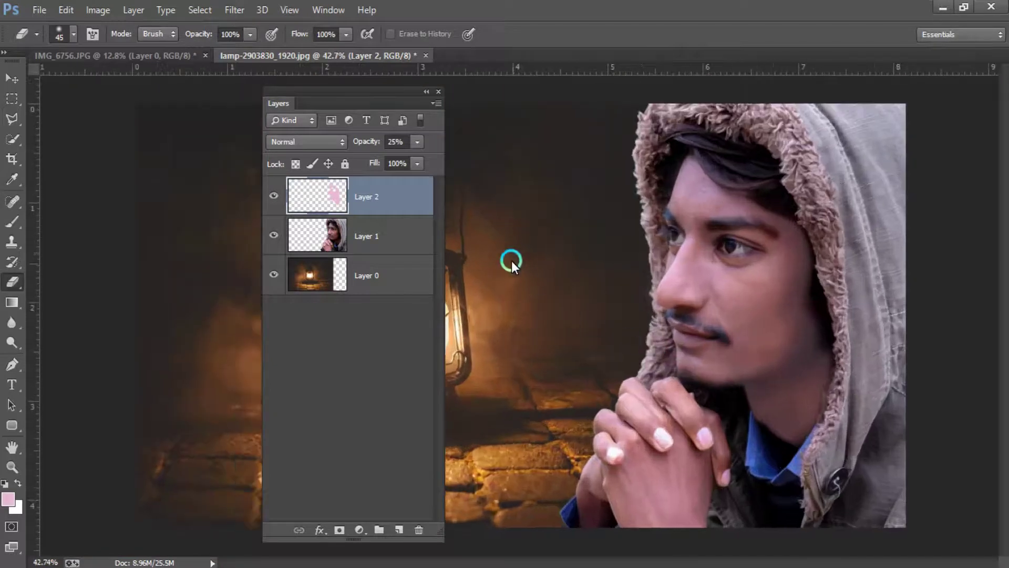
click(406, 140)
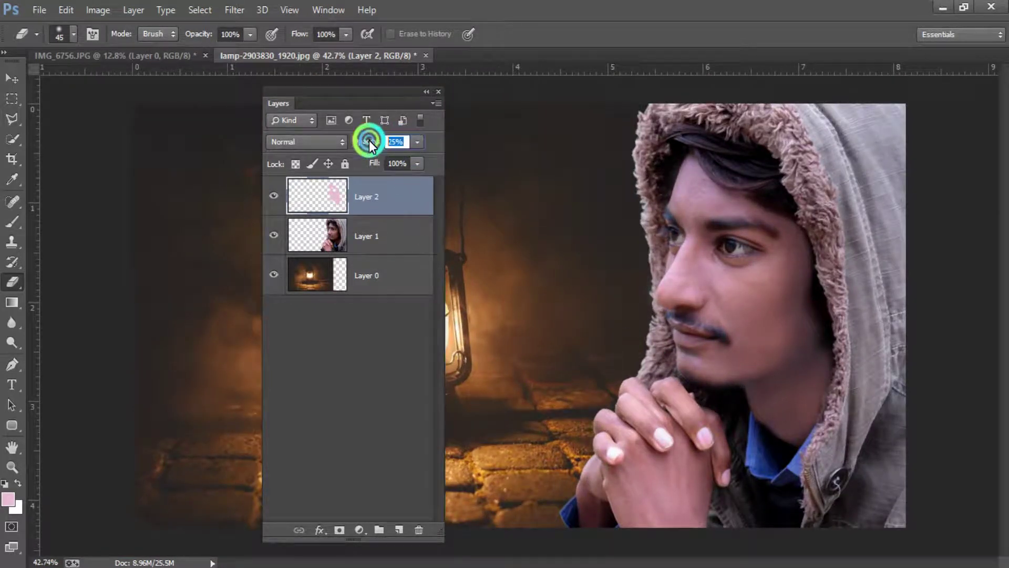
text(15)
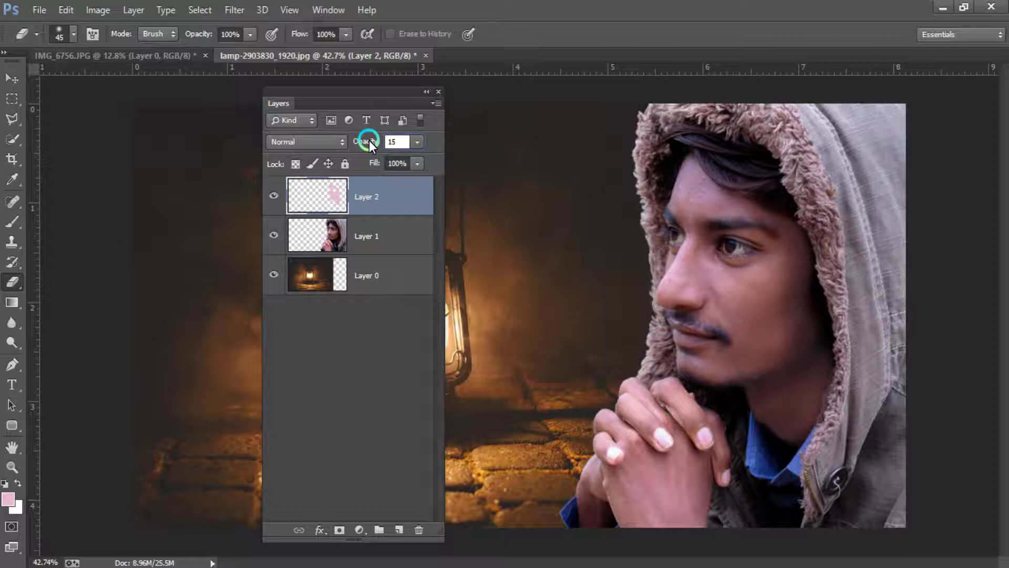
key(BackSpace)
key(BackSpace)
text(5)
key(Return)
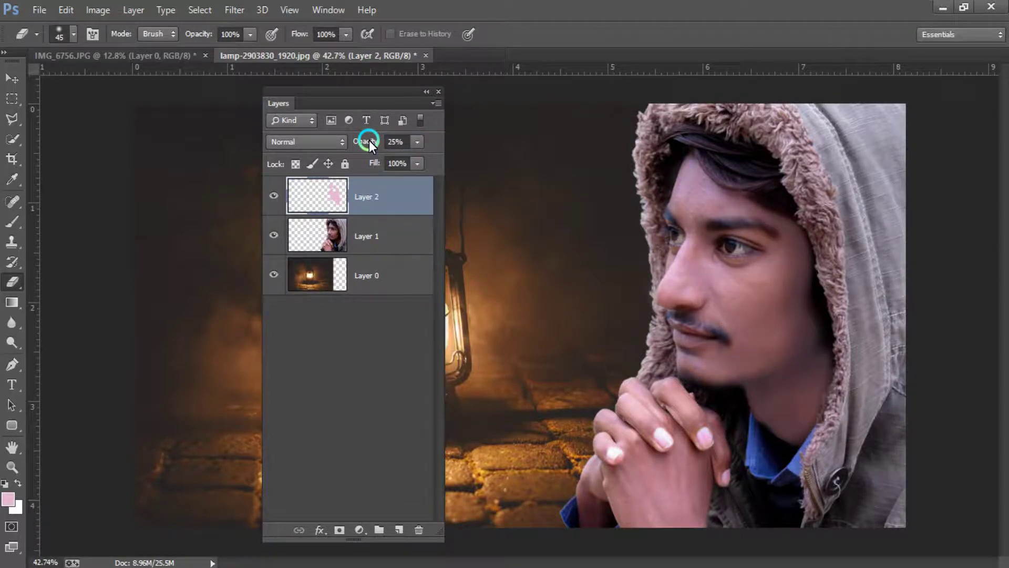
- Darken Layer 2 with Curves (midpoint pulled down) and Levels (black input raised to 58)
key(ctrl+m)
mouse_move(241, 282)
mouse_down()
mouse_move(253, 296)
mouse_move(244, 285)
mouse_up()
click(406, 139)
key(i)
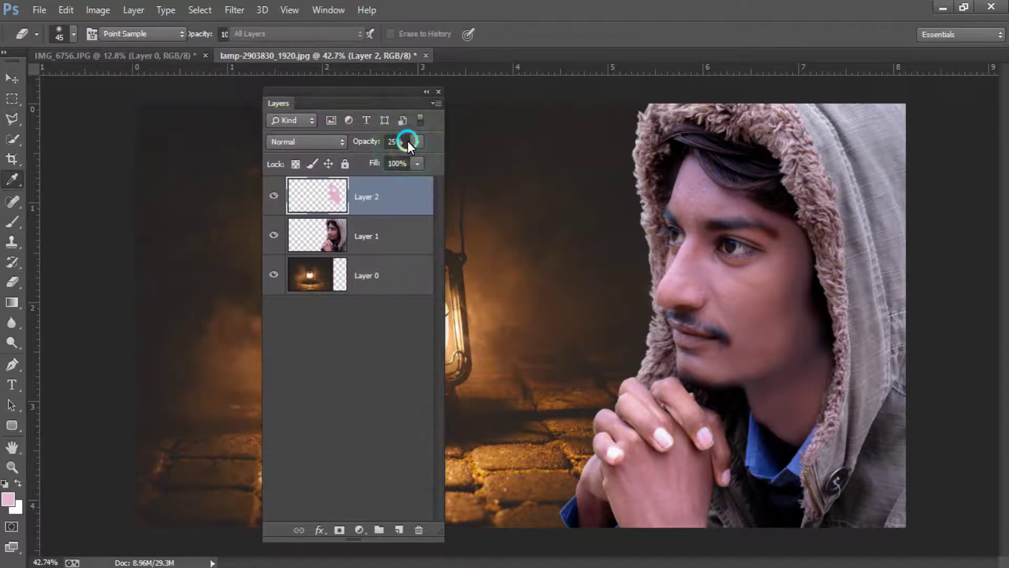
key(ctrl+l)
drag(173, 300, 211, 302)
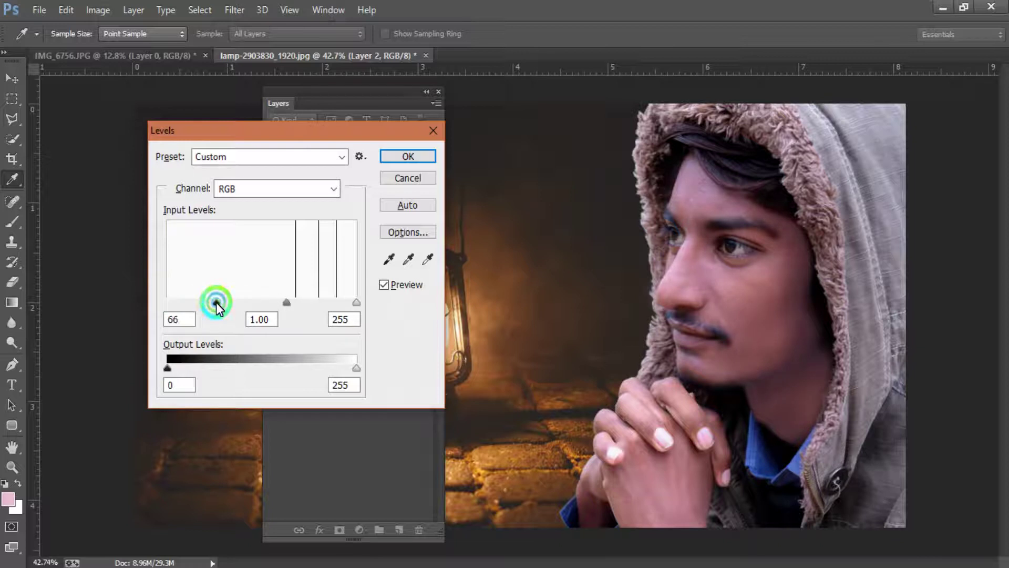
click(420, 156)
- Lower Layer 2's opacity to 15%
click(405, 141)
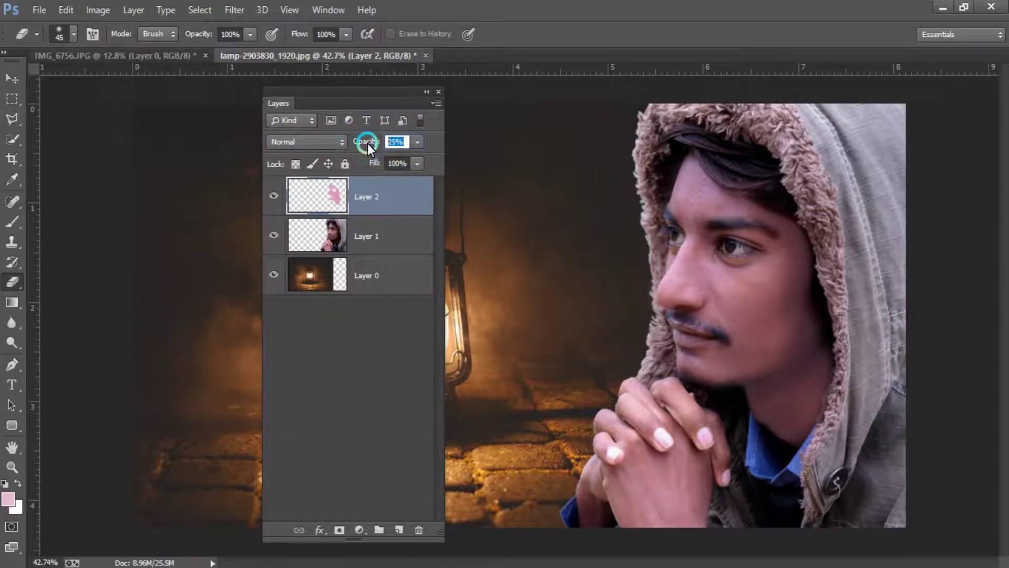
text(10)
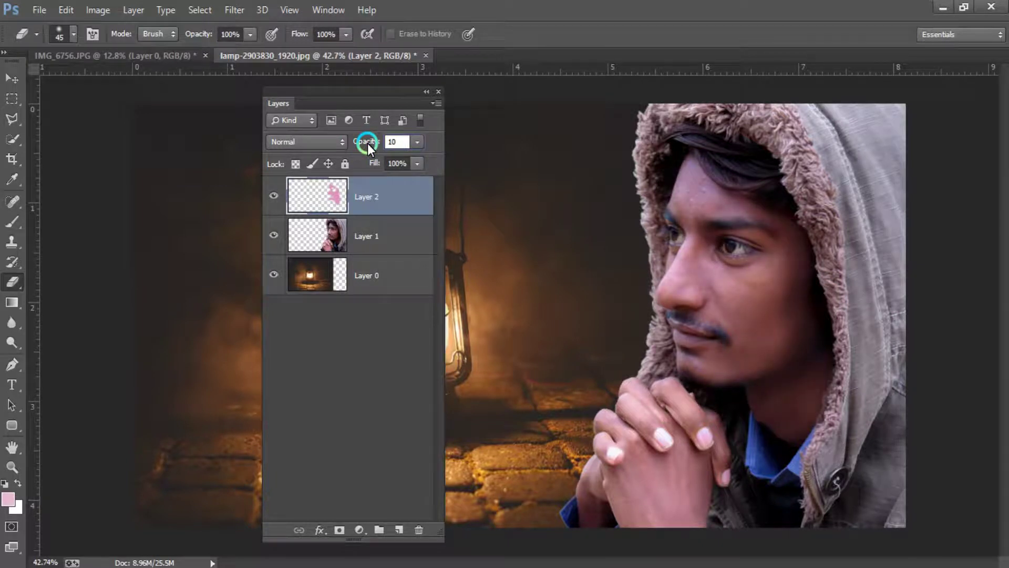
key(BackSpace)
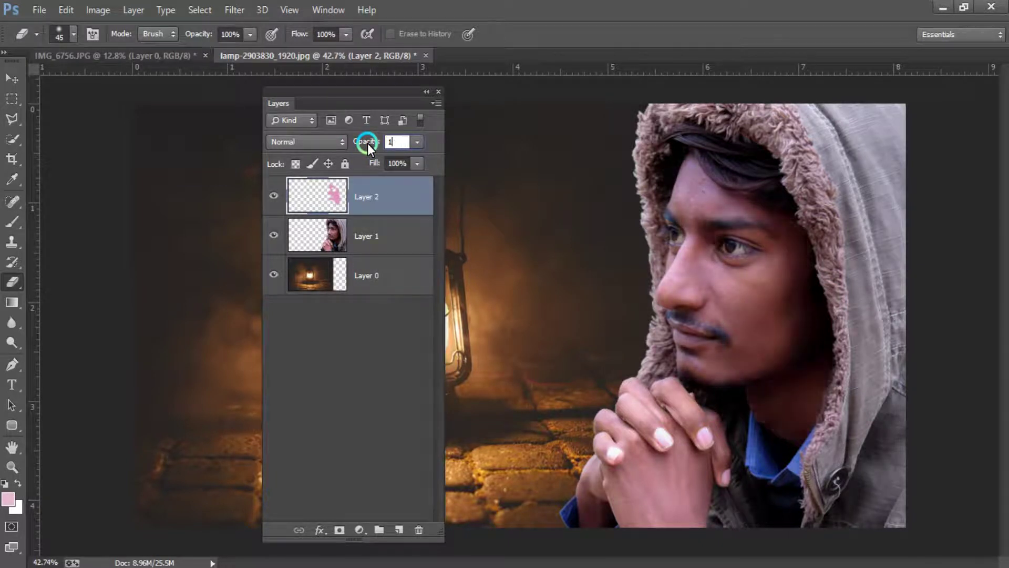
text(5)
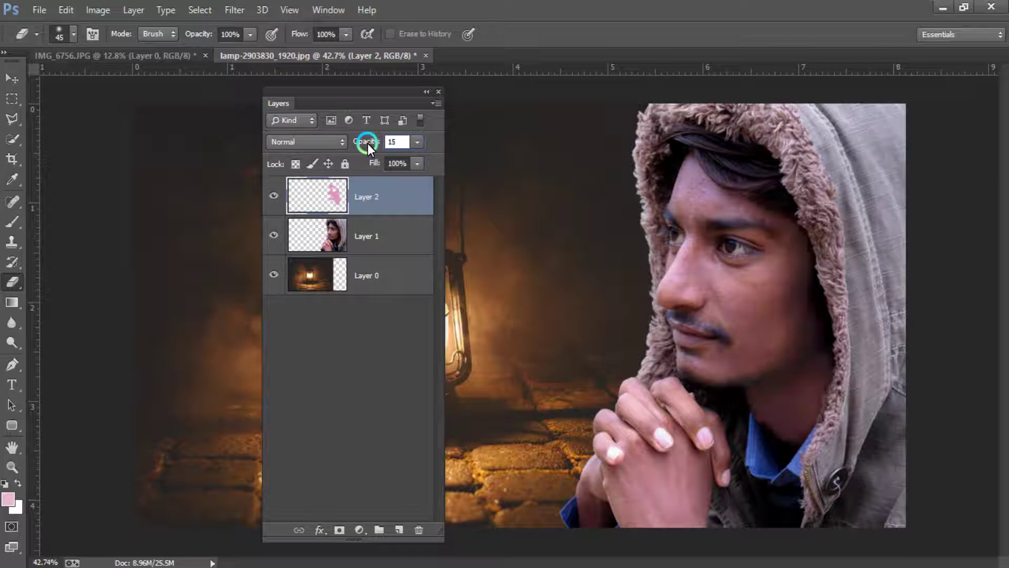
key(Return)
- Change Layer 2's blend mode to Soft Light
click(335, 150)
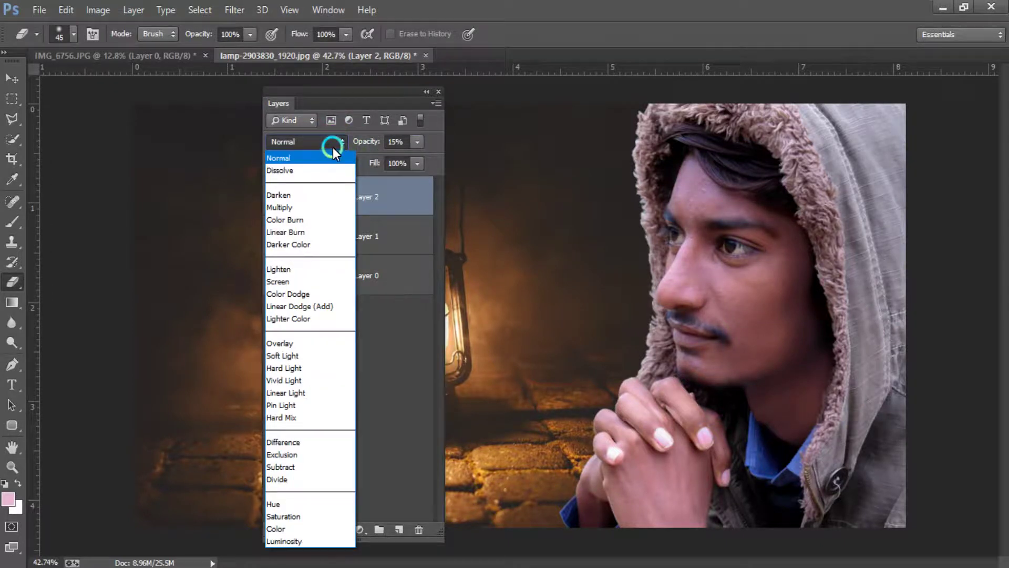
click(333, 147)
key(Down)
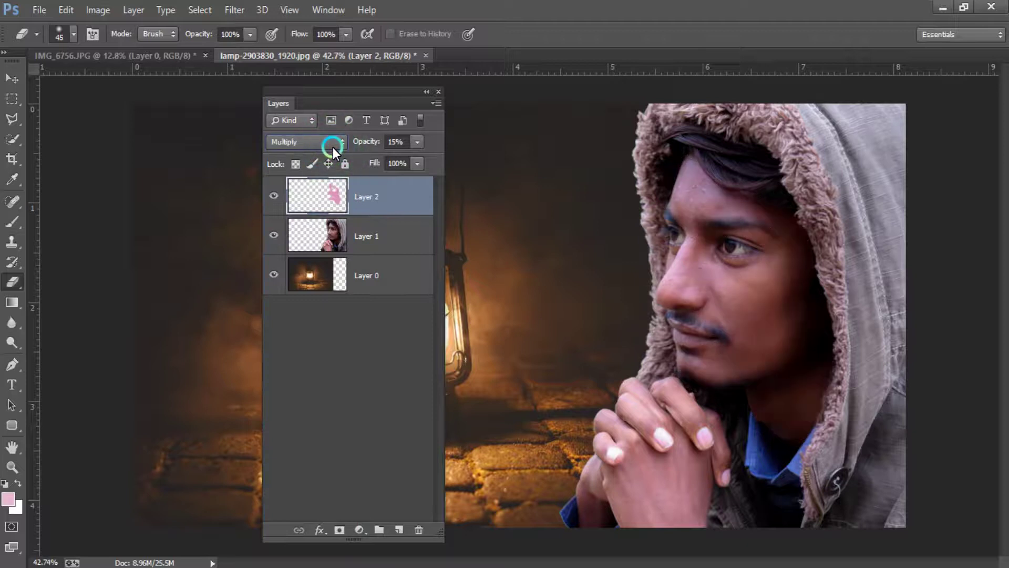
scroll(333, 148, down, 2)
scroll(332, 147, down, 2)
scroll(332, 147, down, 2)
scroll(332, 147, down, 2)
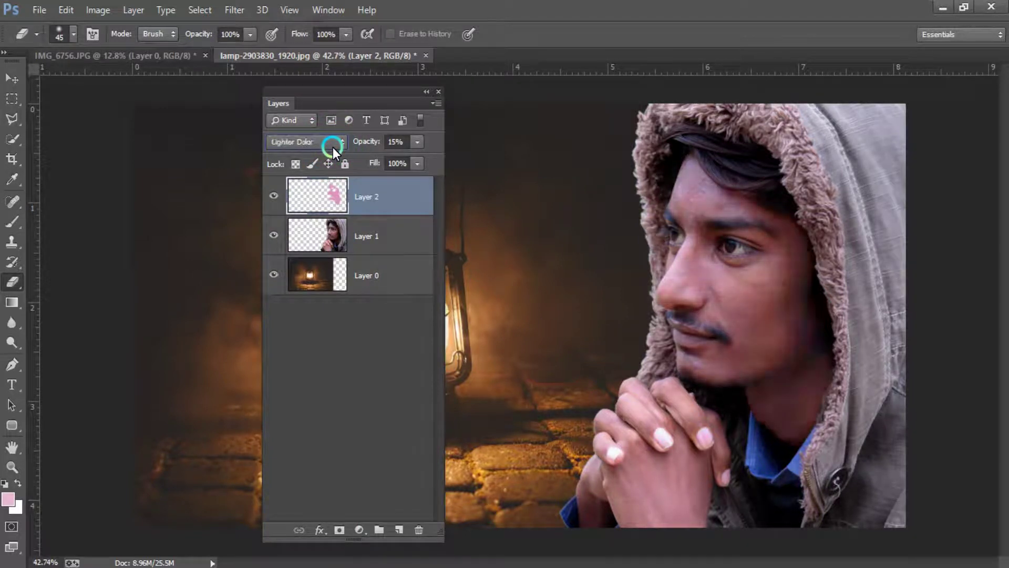
scroll(332, 147, up, 2)
scroll(333, 147, down, 3)
scroll(333, 147, down, 1)
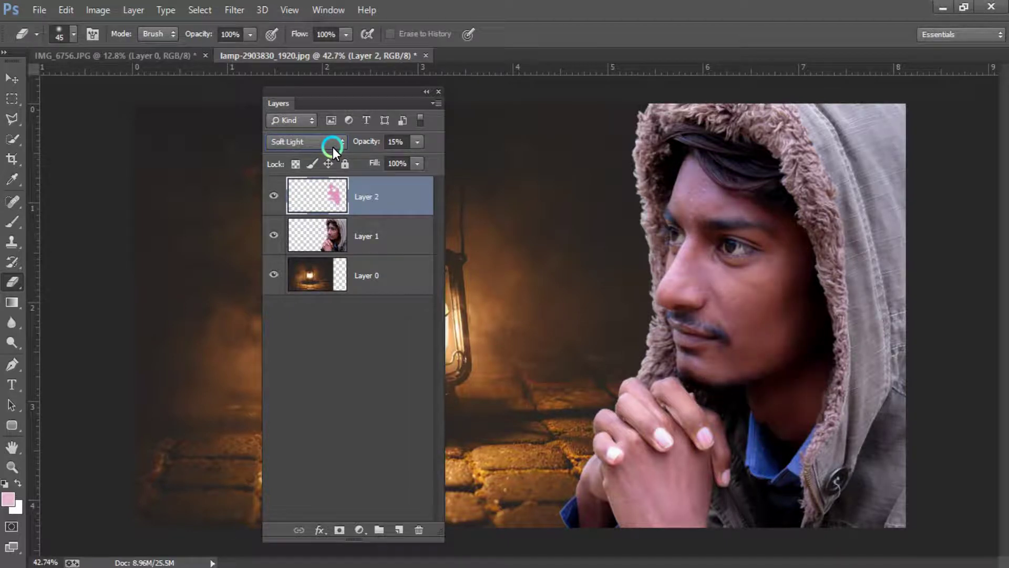
- Toggle the pink layer's visibility to compare, then select Layers 1 and 2 together
click(270, 196)
click(270, 197)
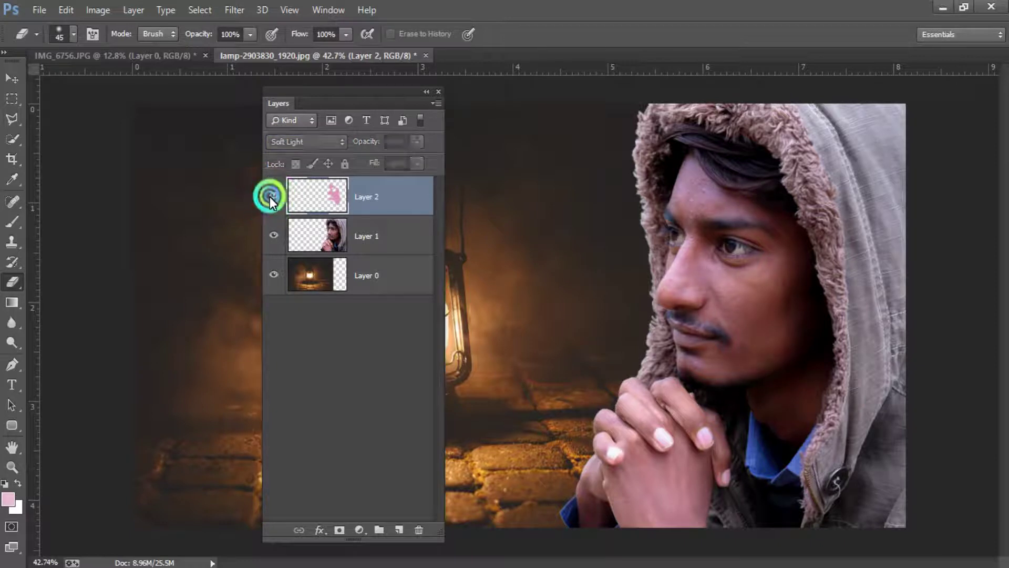
click(270, 196)
click(401, 232)
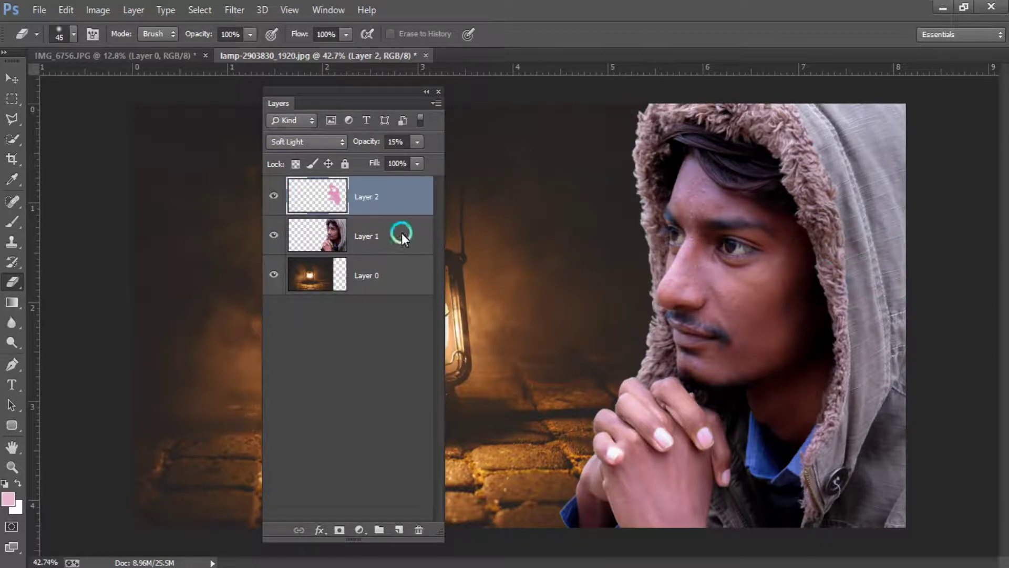
click(345, 185)
ctrl+click(377, 228)
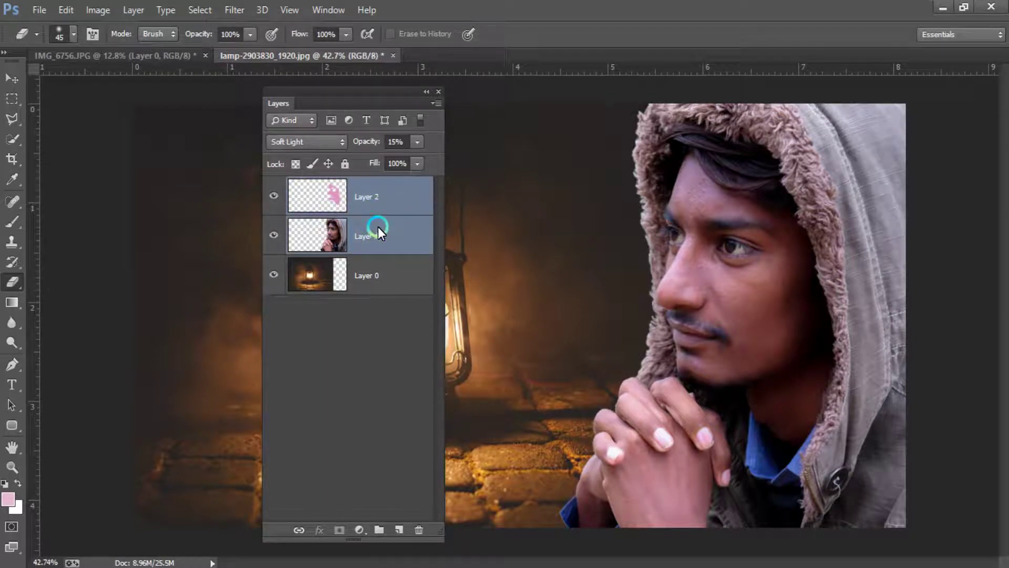
- Merge the pink glow layer into the man's layer and zoom in on his face
key(ctrl+e)
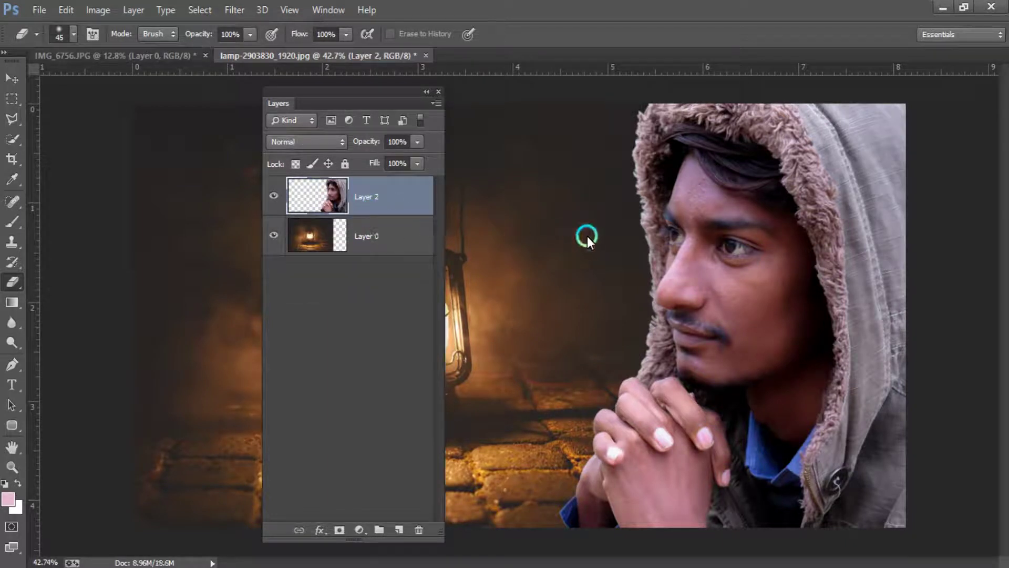
scroll(736, 176, up, 3)
scroll(734, 172, up, 2)
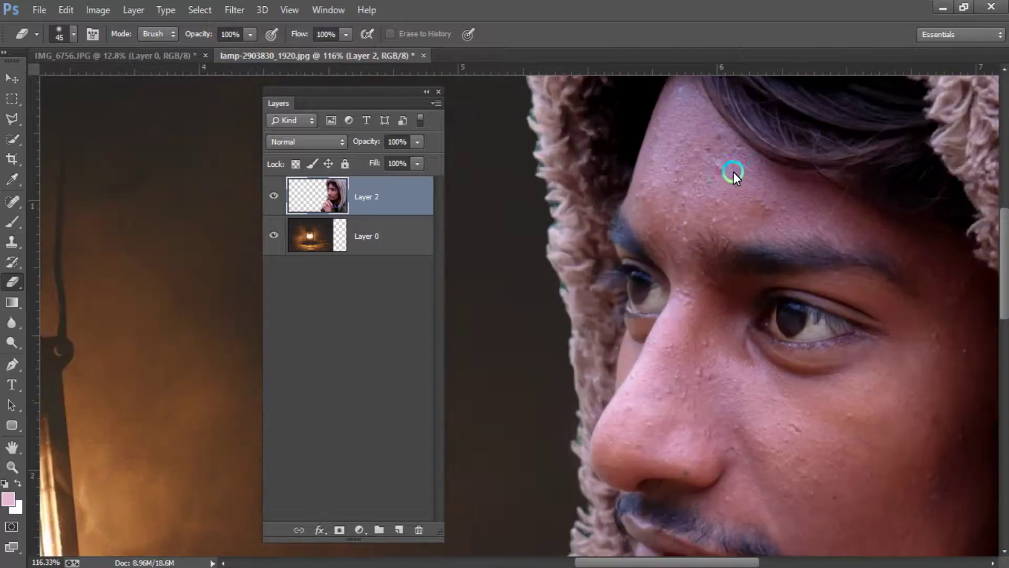
scroll(739, 176, up, 1)
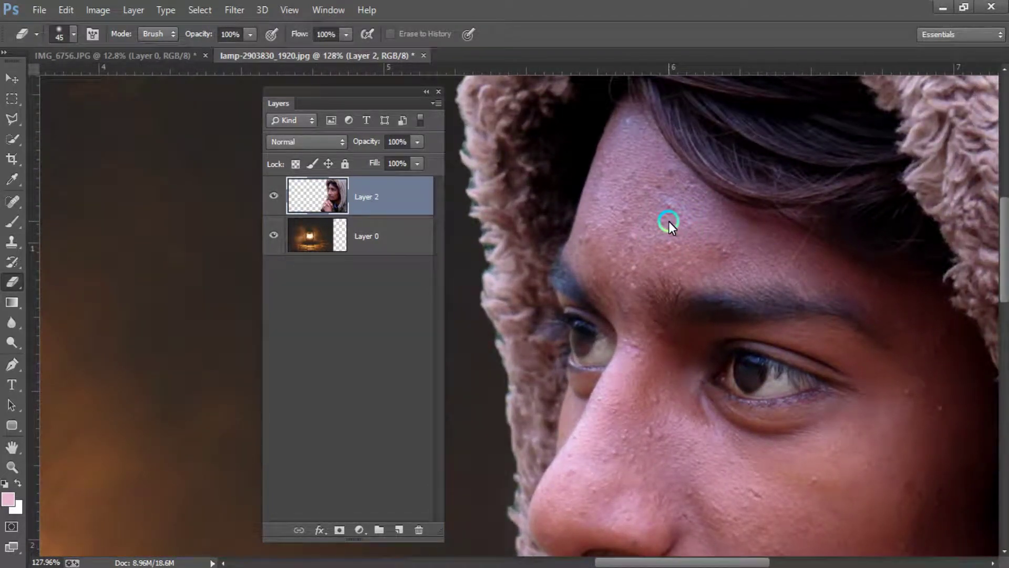
- Spot-heal the small blemishes across the center and left side of the forehead
key(j)
click(676, 242)
click(677, 235)
click(665, 185)
click(709, 243)
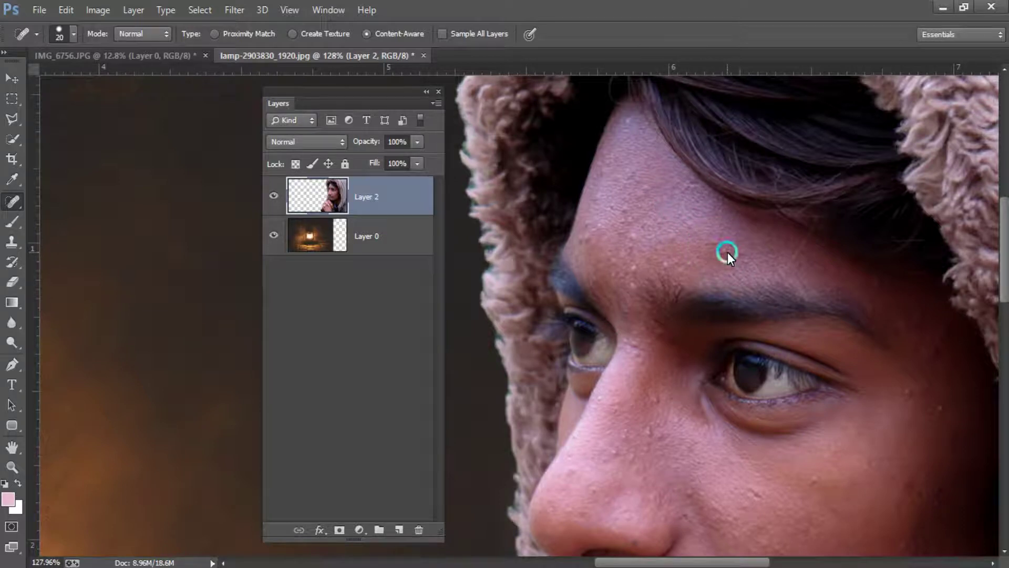
click(666, 270)
click(671, 235)
click(694, 267)
click(636, 270)
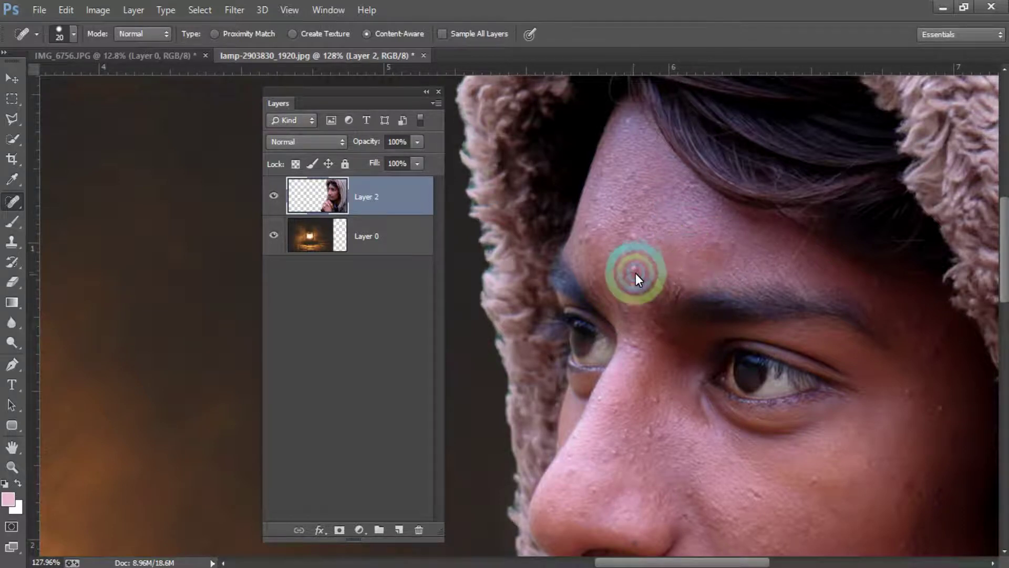
click(617, 276)
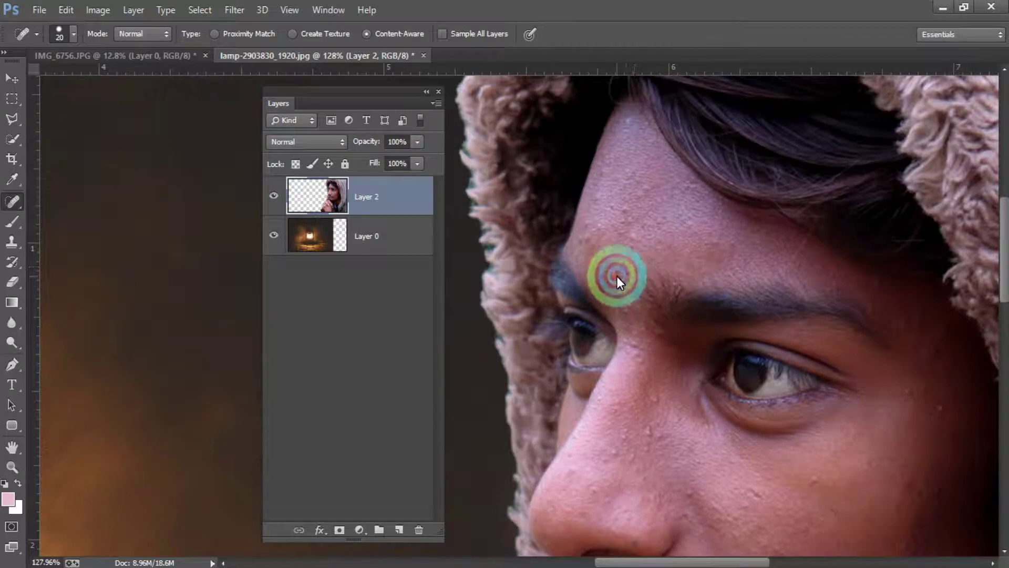
click(614, 258)
click(632, 248)
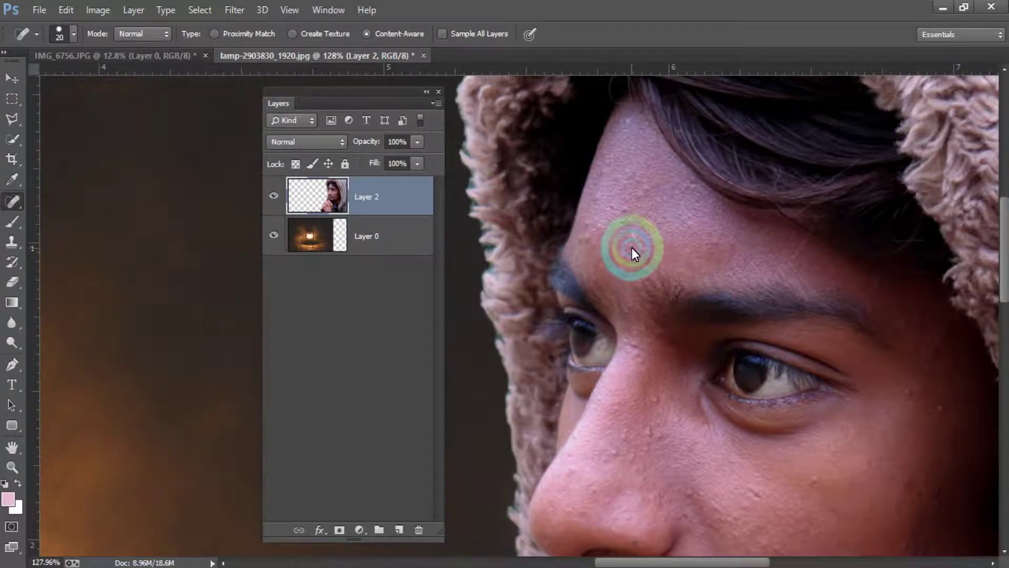
click(632, 249)
- Heal the remaining spots and dark dabs on the upper forehead
click(622, 234)
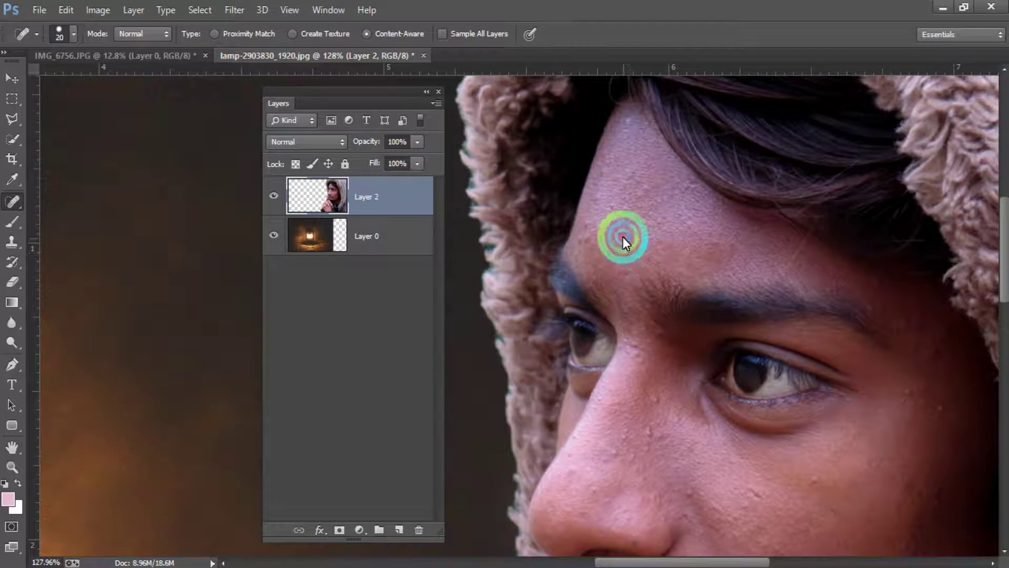
click(623, 218)
click(593, 236)
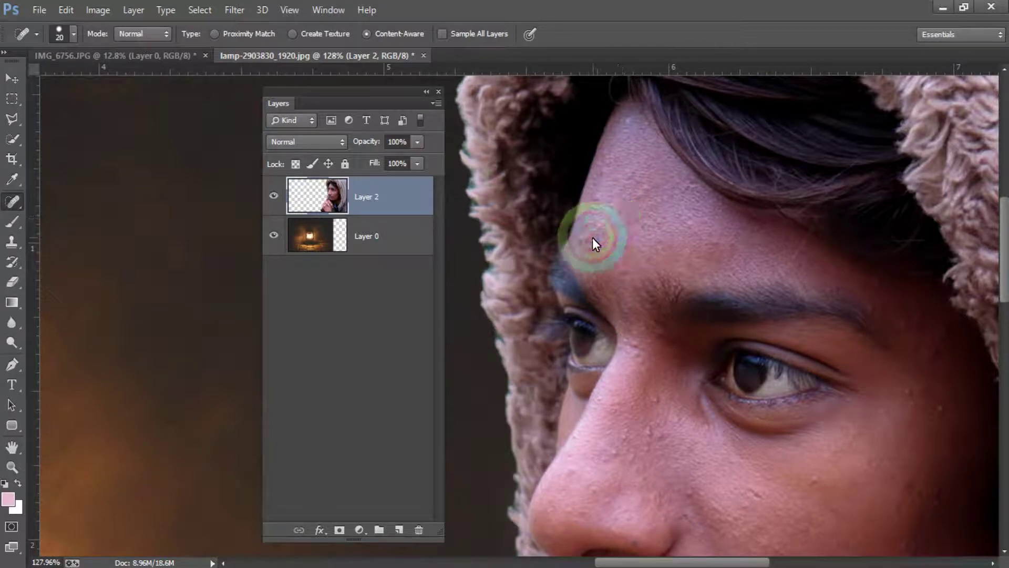
click(588, 226)
click(600, 197)
click(604, 172)
click(646, 192)
click(619, 207)
- Heal the blemishes above the left eyebrow and along the brow line
click(608, 250)
click(599, 283)
click(634, 281)
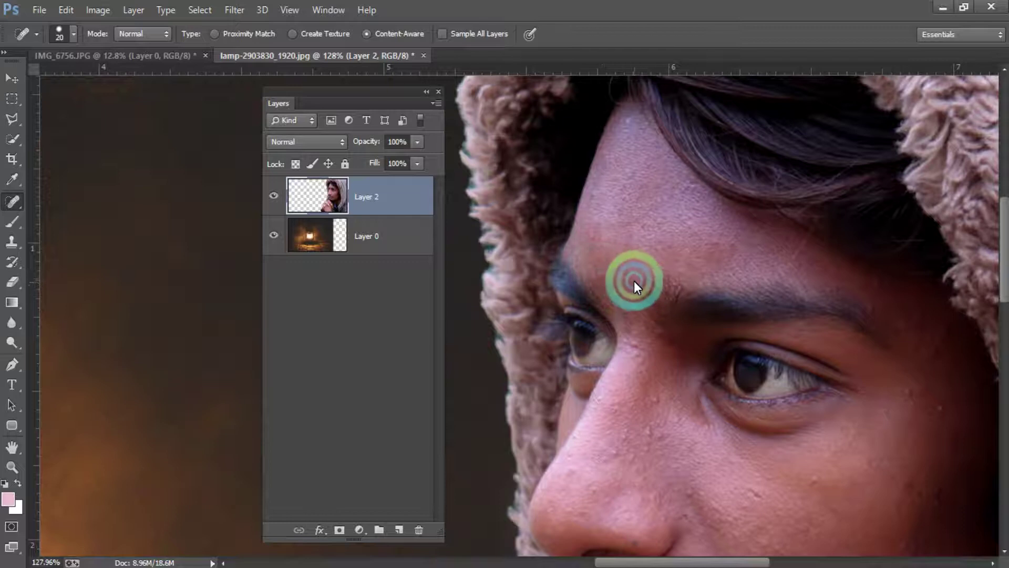
click(648, 264)
click(649, 225)
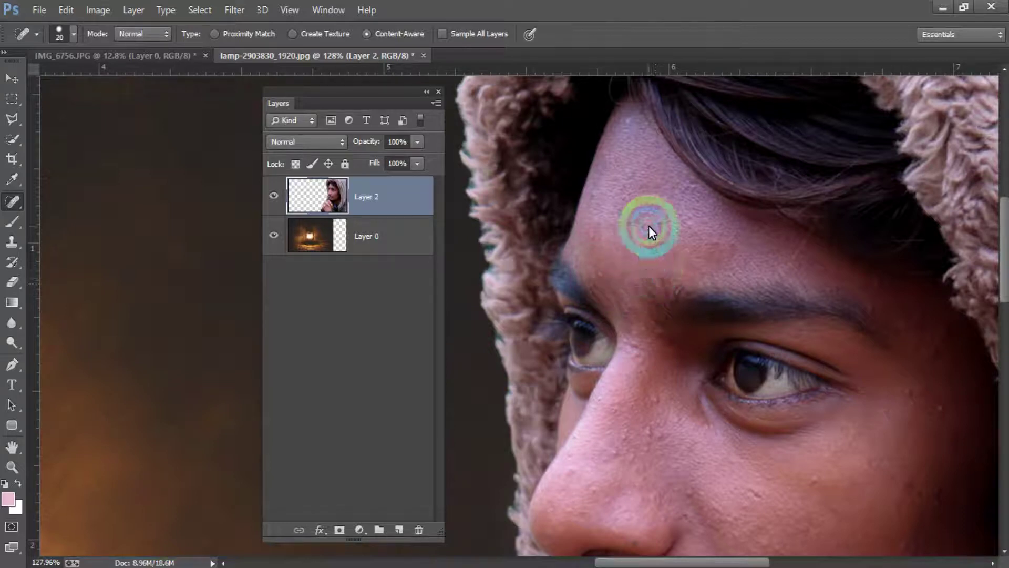
click(646, 188)
click(681, 214)
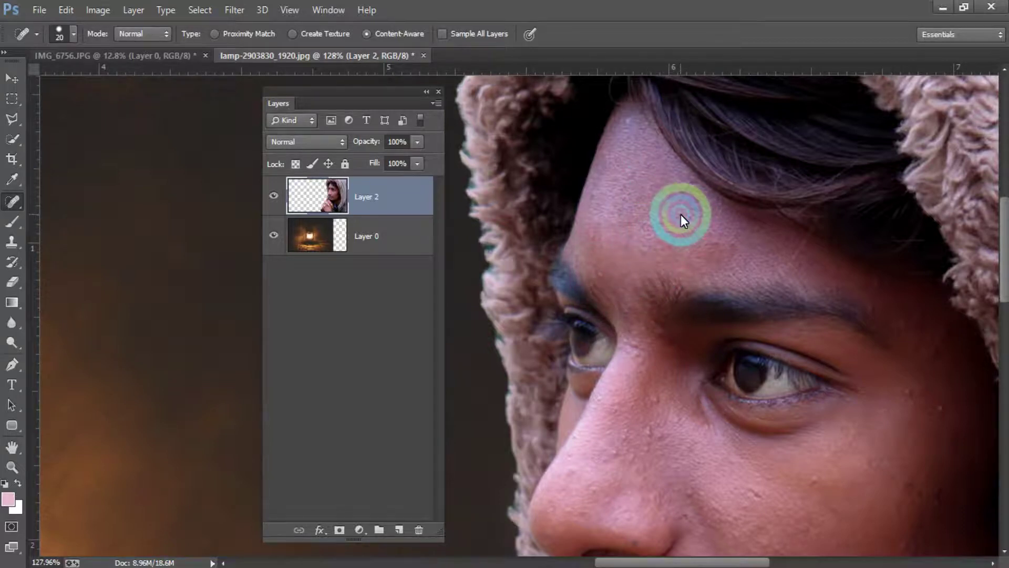
click(722, 237)
click(712, 242)
click(733, 242)
click(775, 269)
- Scroll to the cheek and spot-heal its dark spots and blemishes
scroll(721, 258, down, 3)
scroll(721, 258, right, 3)
click(839, 323)
click(816, 364)
click(815, 329)
click(803, 316)
click(790, 331)
click(800, 306)
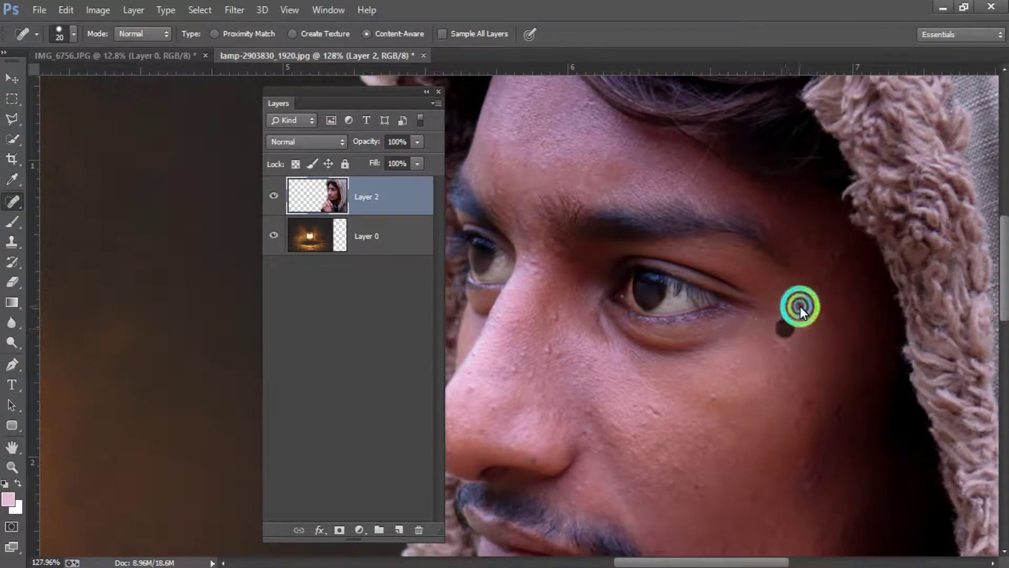
click(868, 310)
click(866, 305)
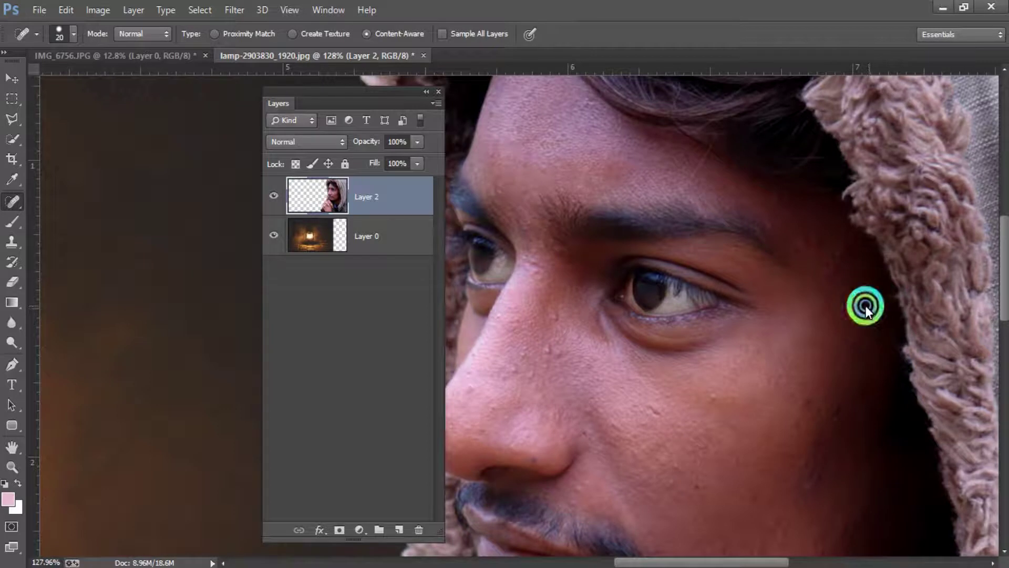
click(866, 289)
click(834, 270)
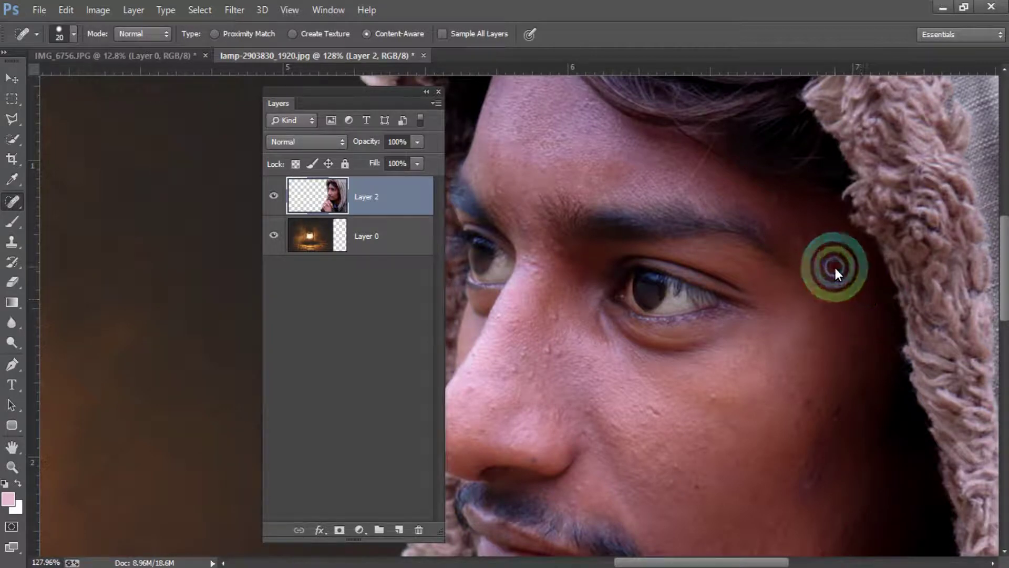
click(839, 255)
- Heal the small blemishes on the temple
click(818, 245)
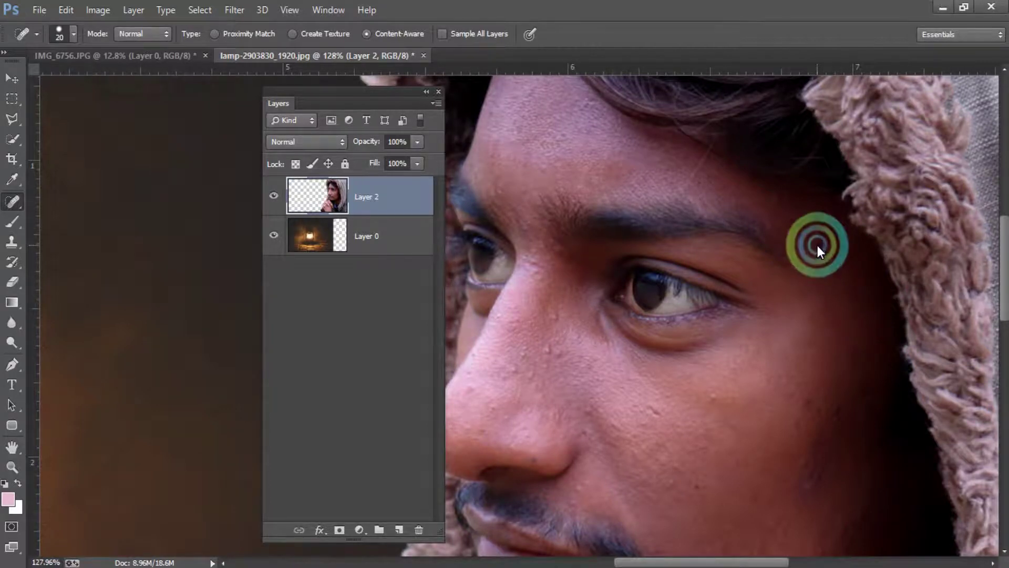
click(812, 228)
click(804, 238)
click(782, 225)
click(787, 215)
click(777, 199)
click(805, 214)
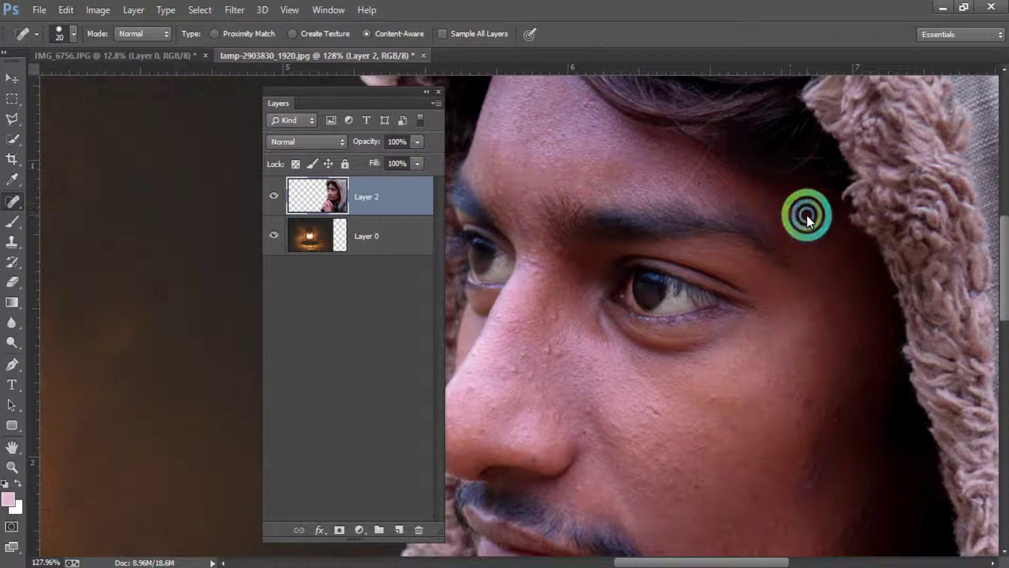
- Heal the spots across the lower cheek
click(838, 407)
click(836, 405)
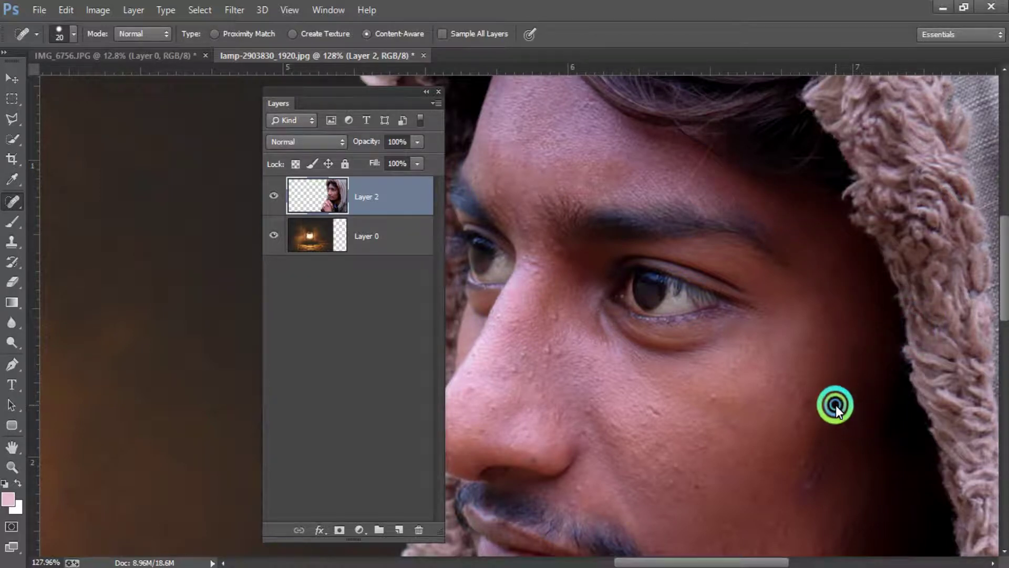
click(834, 429)
click(818, 420)
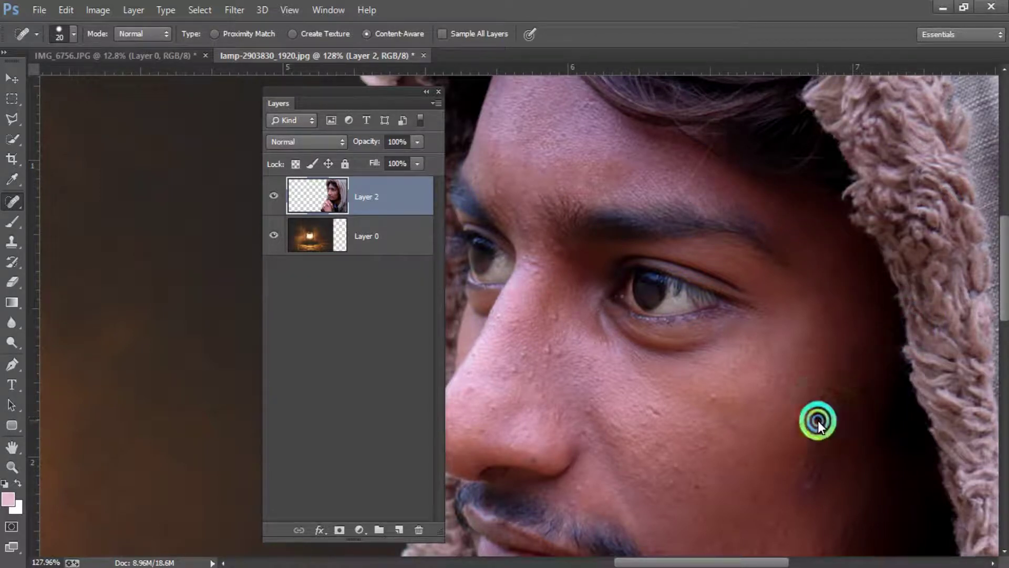
click(822, 398)
click(799, 384)
click(777, 396)
click(715, 403)
click(733, 429)
click(677, 456)
- Heal the blemishes along the nose bridge and the nearby cheek
click(541, 318)
click(549, 350)
click(535, 371)
click(554, 355)
click(549, 365)
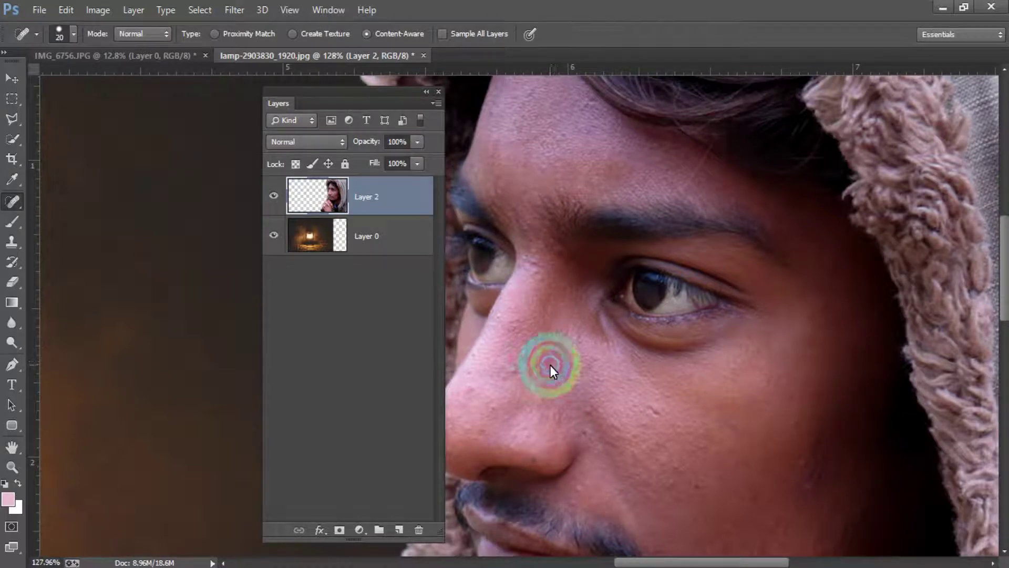
click(515, 368)
click(556, 402)
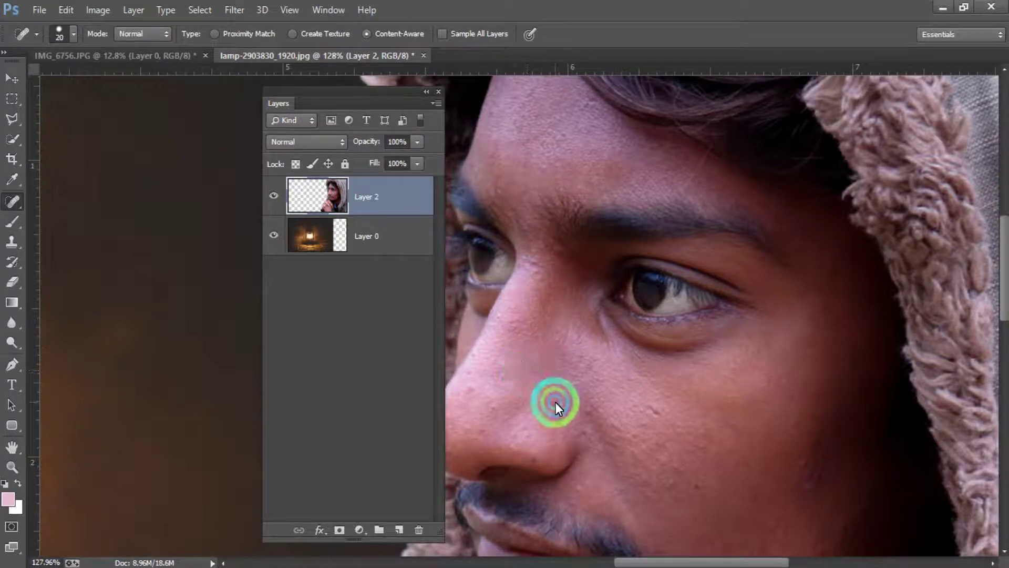
click(538, 380)
click(617, 427)
click(588, 409)
click(633, 440)
drag(646, 449, 696, 374)
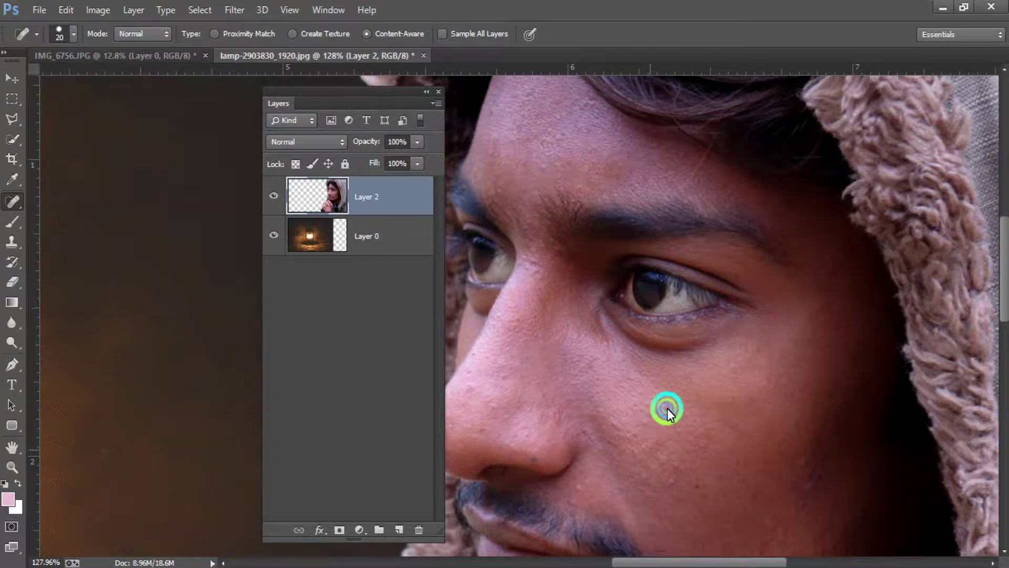
- Go back over the nose, clearing spots near the nostril and upper nose
click(526, 351)
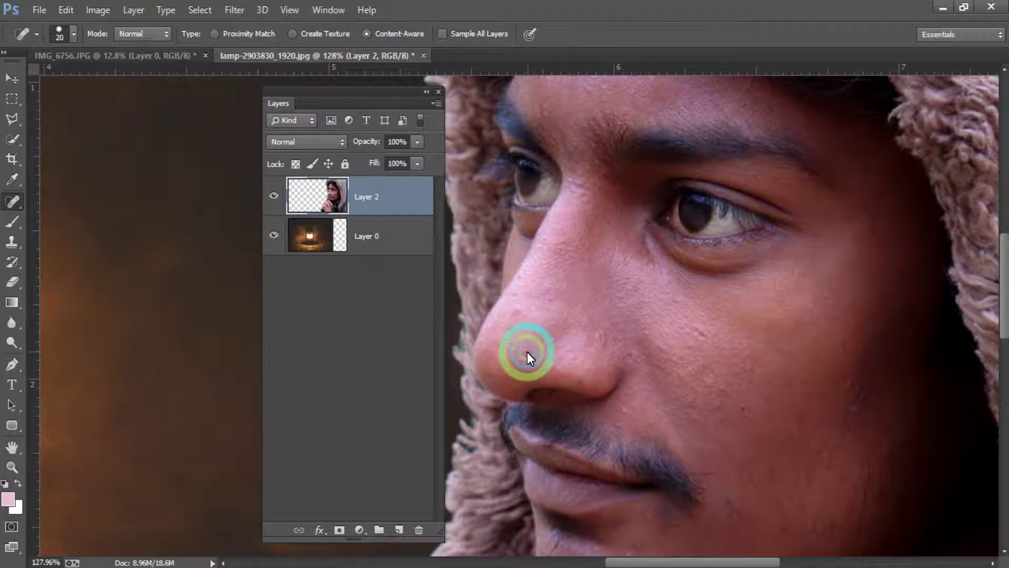
click(584, 389)
click(578, 379)
click(520, 335)
click(517, 310)
click(519, 289)
click(548, 306)
click(527, 365)
click(500, 357)
click(536, 355)
click(560, 344)
- Heal the blemishes below the eye and across the cheek
click(701, 273)
click(691, 330)
click(692, 348)
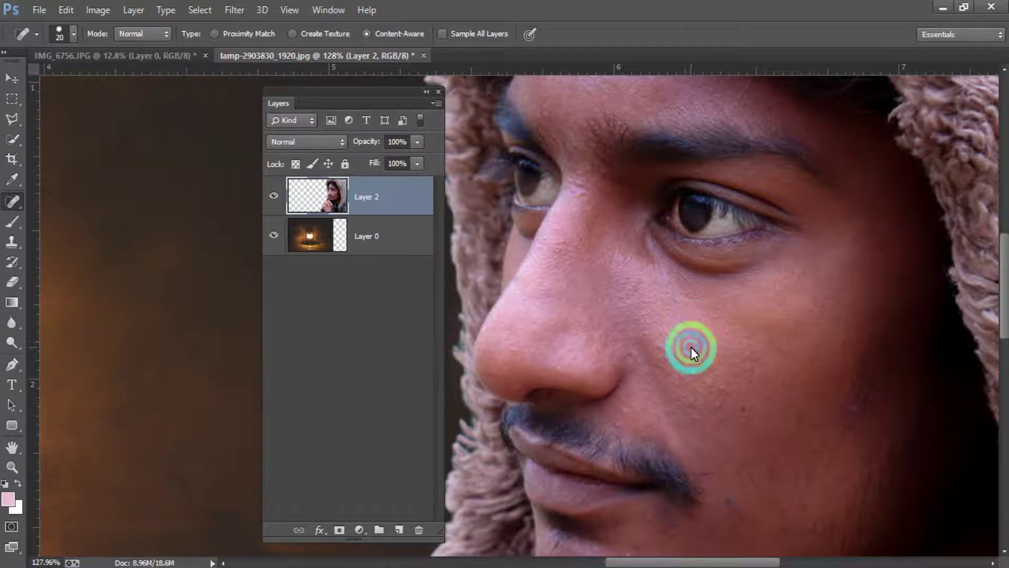
click(735, 329)
click(759, 306)
click(780, 300)
click(815, 310)
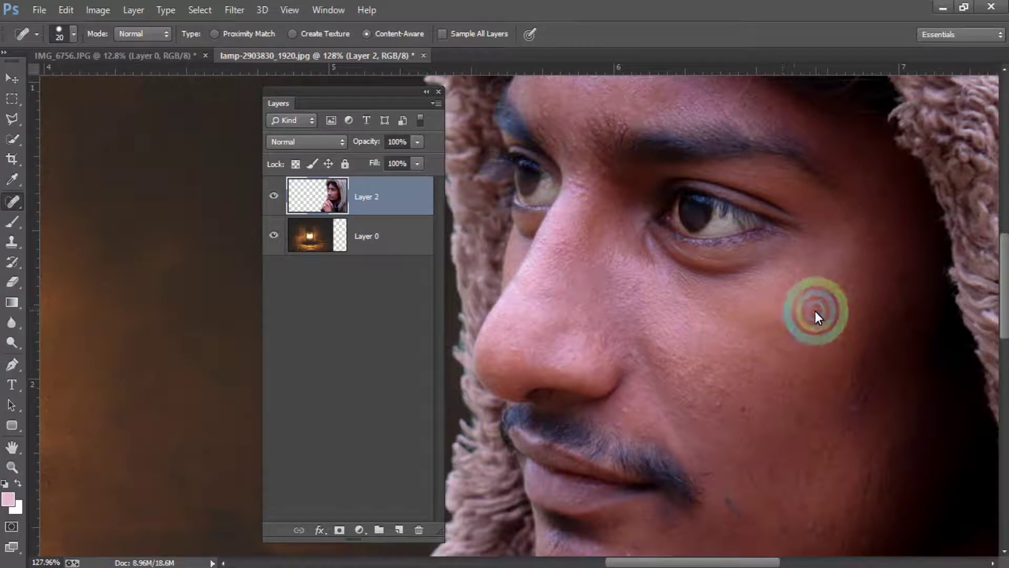
click(830, 290)
click(822, 335)
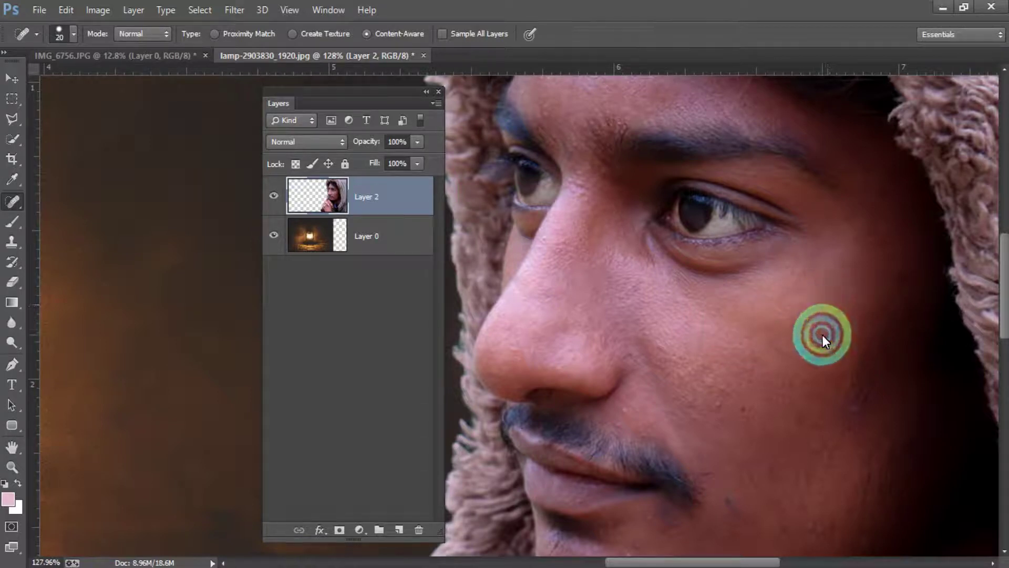
click(823, 369)
click(721, 392)
click(707, 368)
click(677, 383)
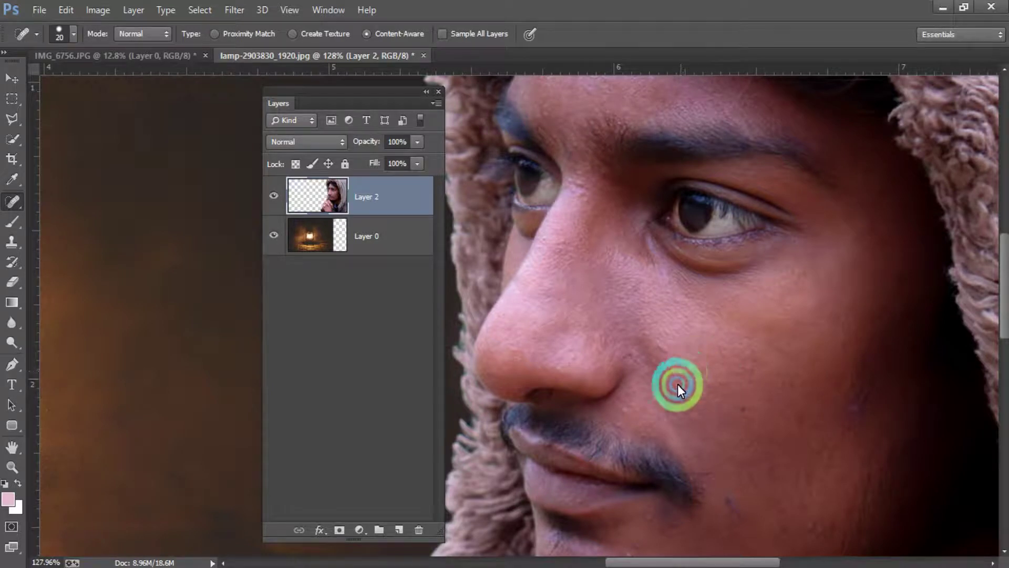
- Heal the spots on the skin under the nose above the moustache
click(626, 411)
click(630, 429)
click(626, 419)
click(652, 424)
click(647, 426)
click(639, 412)
click(707, 429)
click(726, 455)
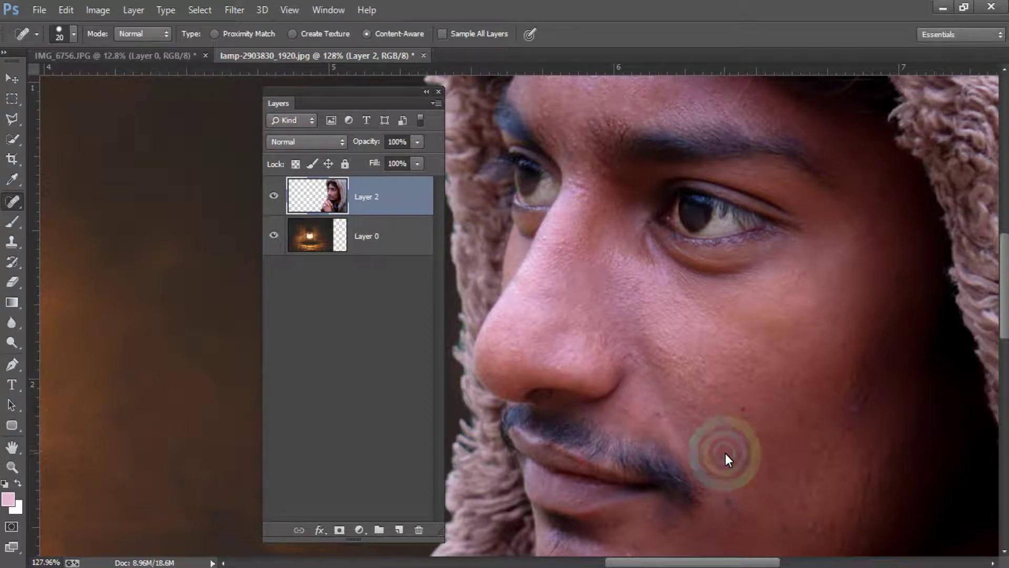
scroll(705, 456, up, 3)
click(642, 397)
click(616, 412)
click(592, 391)
click(625, 420)
- Touch up the last cheek blemishes and remaining spots under the nose
click(606, 331)
click(605, 234)
click(606, 217)
click(542, 213)
click(644, 295)
click(677, 380)
click(664, 409)
click(630, 404)
click(620, 405)
- Spot-heal the moustache edge and the blemishes and streak on the right cheek
click(595, 446)
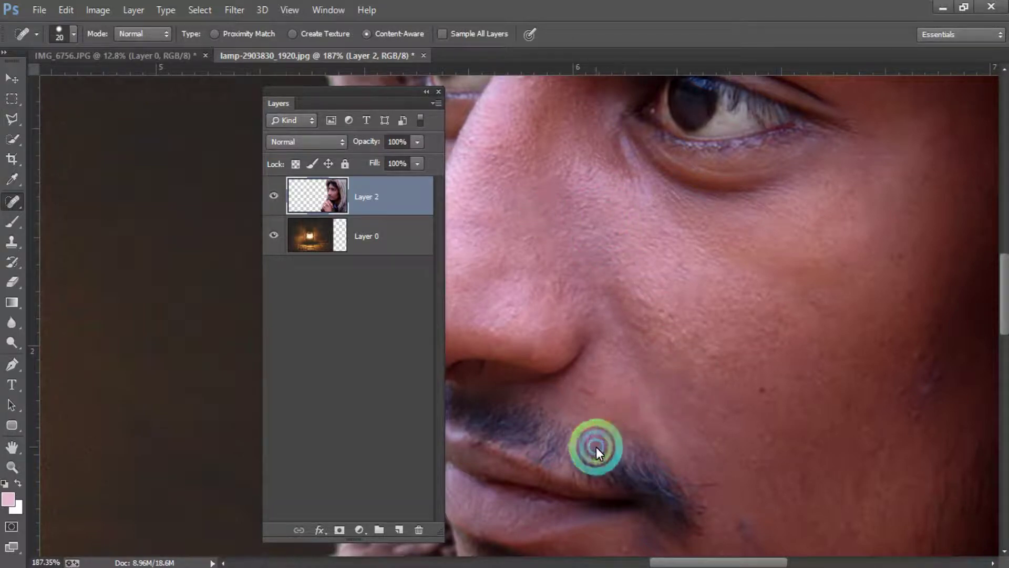
click(700, 415)
click(764, 396)
click(786, 449)
click(918, 371)
click(918, 352)
click(935, 376)
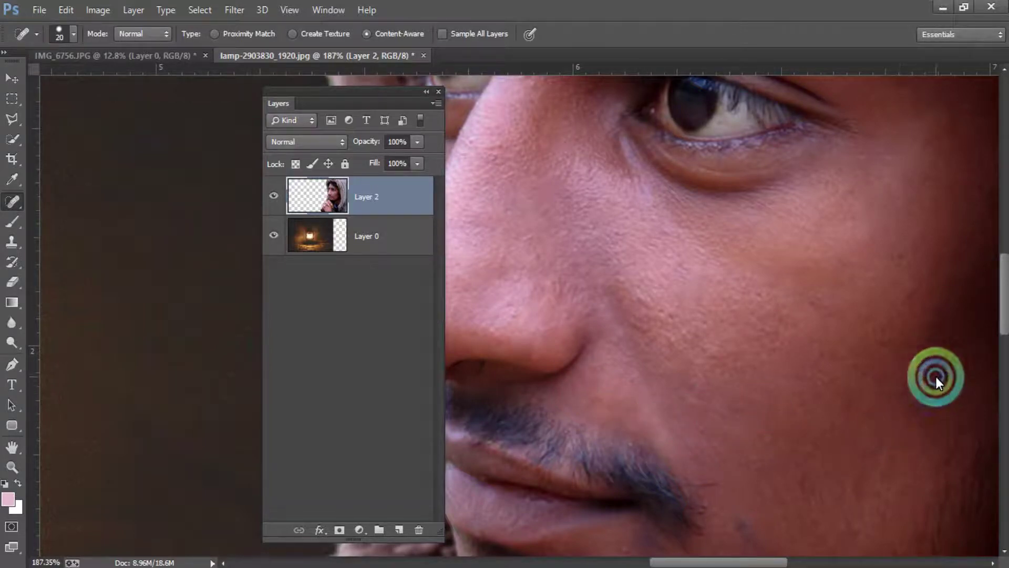
drag(934, 389, 917, 406)
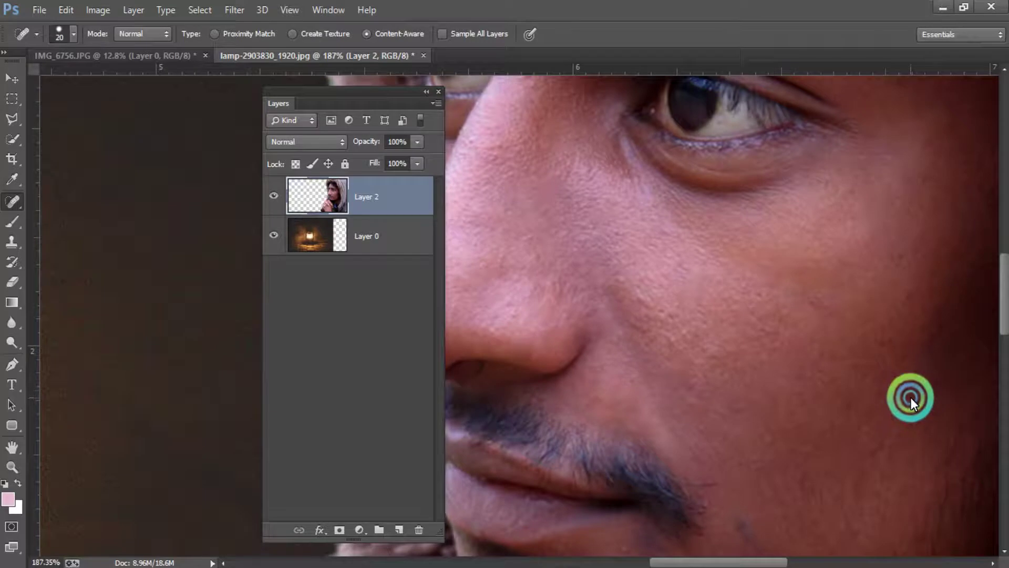
- Heal the scattered spots on the cheek and near the hood edge
drag(793, 298, 658, 376)
drag(747, 252, 751, 241)
click(717, 363)
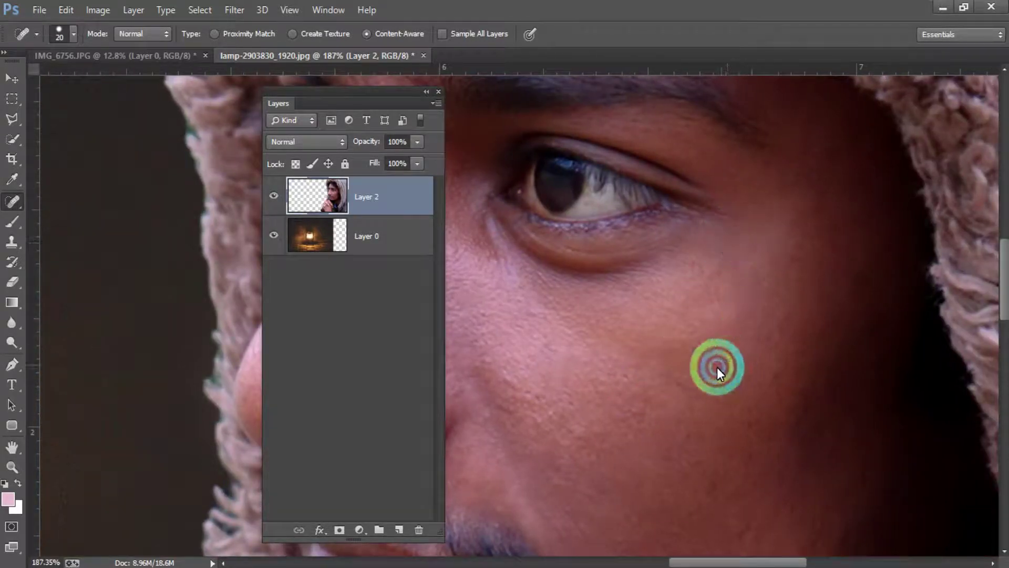
click(848, 157)
click(788, 344)
click(783, 248)
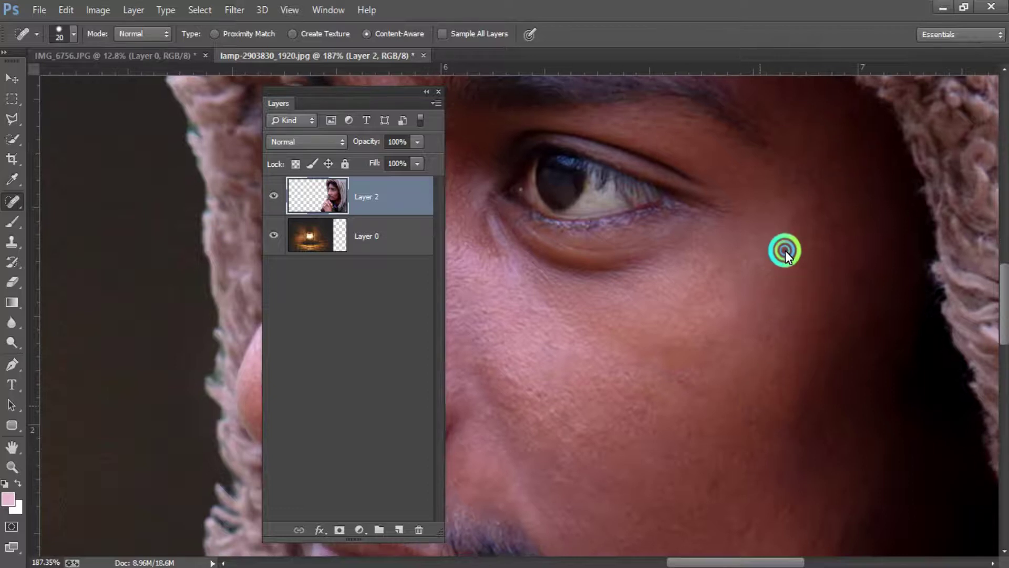
scroll(778, 263, down, 5)
click(809, 199)
scroll(810, 198, down, 3)
- Heal the blemishes on the cheek beside the mouth corner and lower down
click(654, 334)
scroll(724, 275, left, 2)
click(724, 275)
click(641, 328)
click(665, 289)
click(700, 284)
click(688, 263)
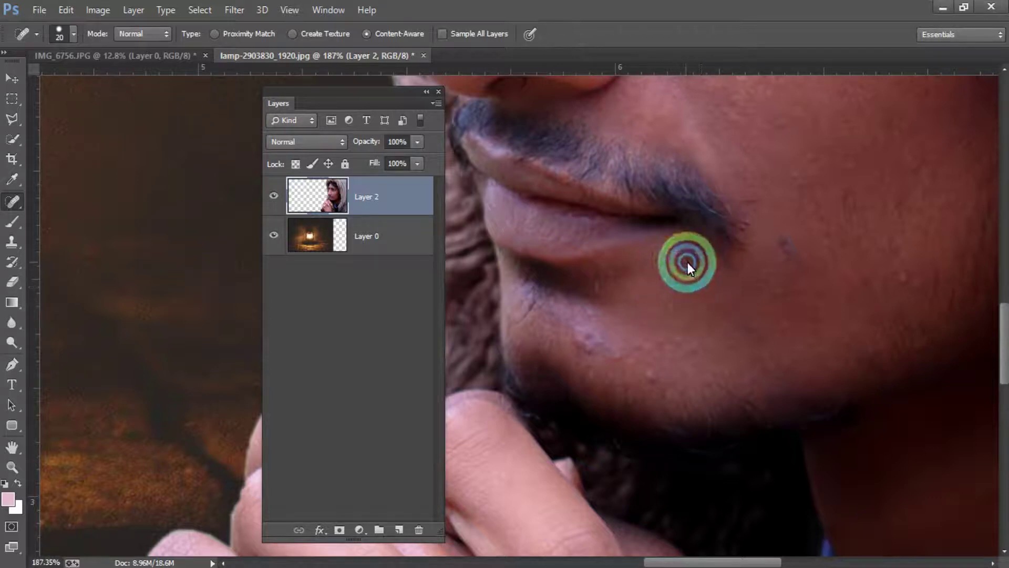
click(658, 362)
click(659, 340)
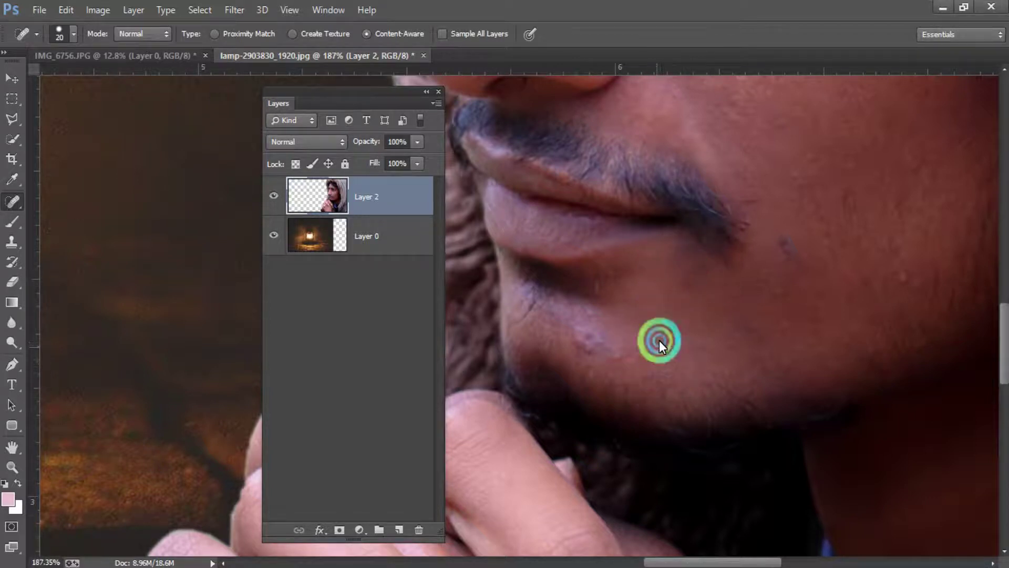
- Clear the dark marks on the cheek and chin, including the bluish spot
click(693, 345)
click(628, 357)
click(610, 357)
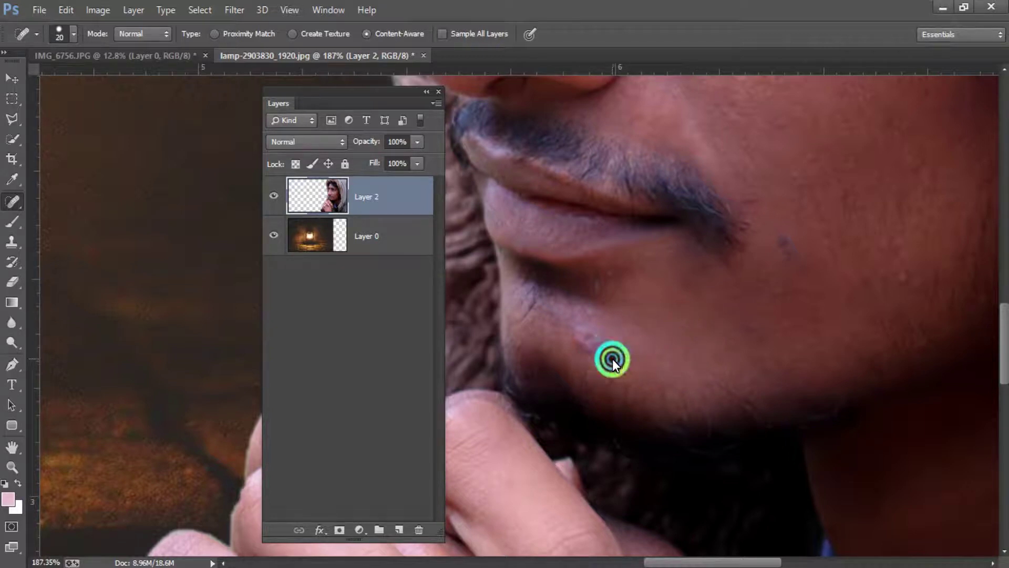
click(592, 346)
click(585, 348)
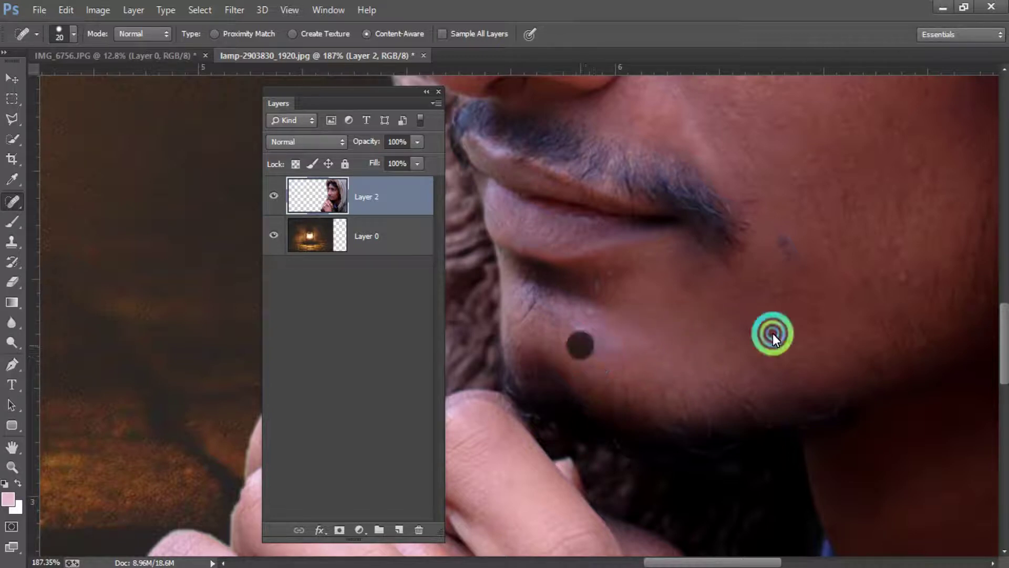
click(919, 283)
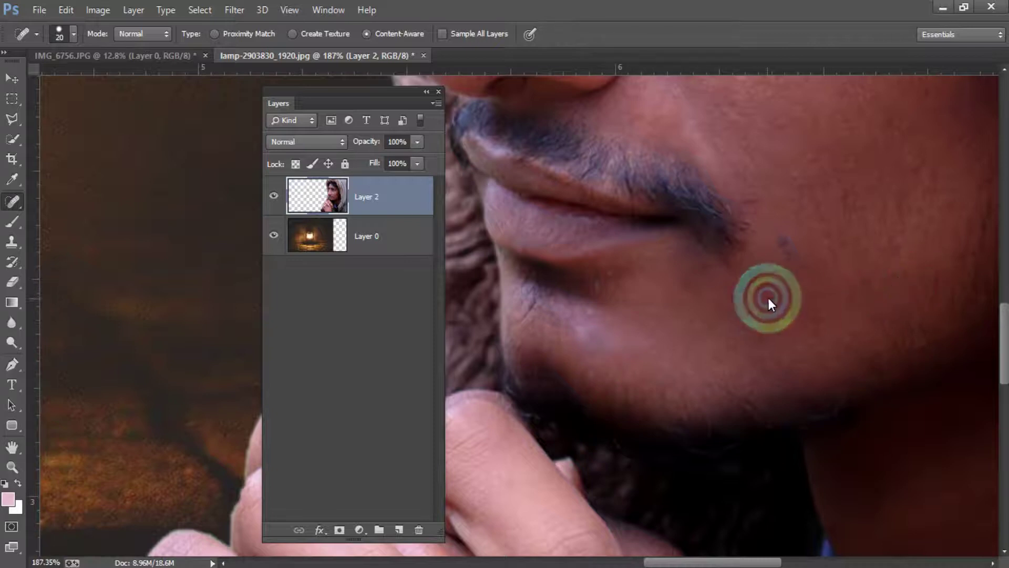
drag(779, 241, 791, 253)
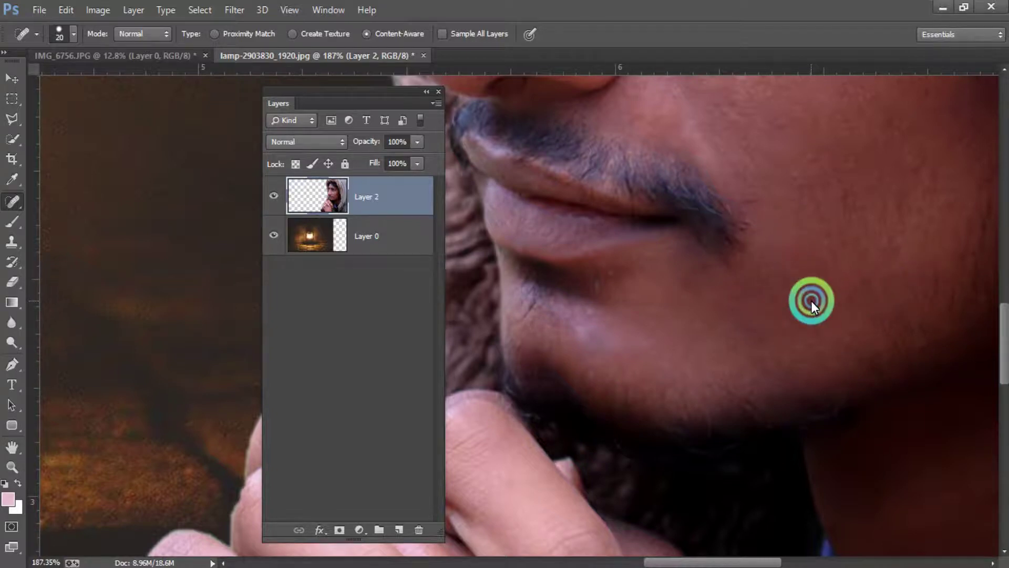
drag(843, 308, 710, 376)
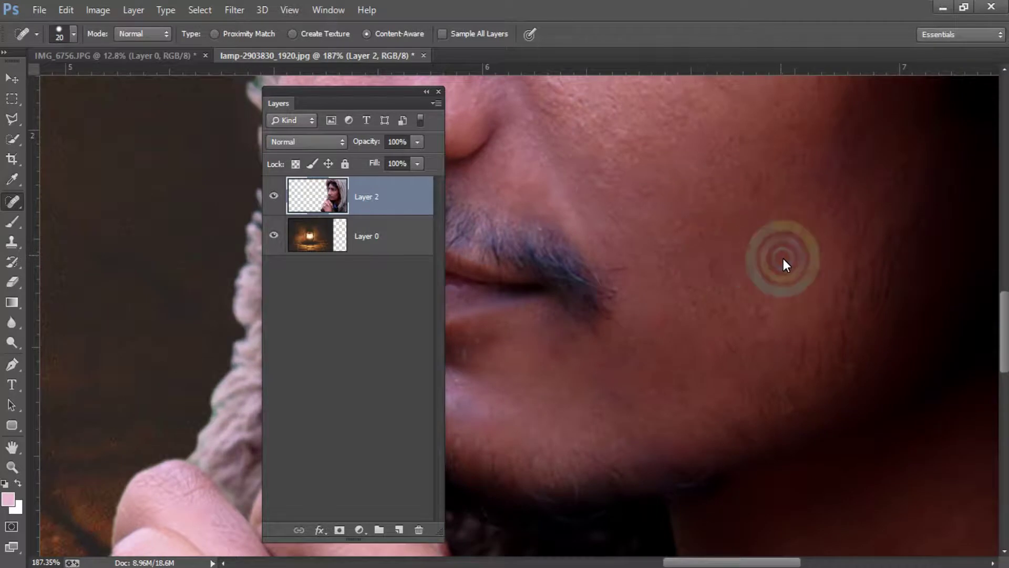
- Heal the spots on the nose bridge and smooth the skin on the brow
scroll(757, 307, right, 5)
scroll(758, 306, up, 3)
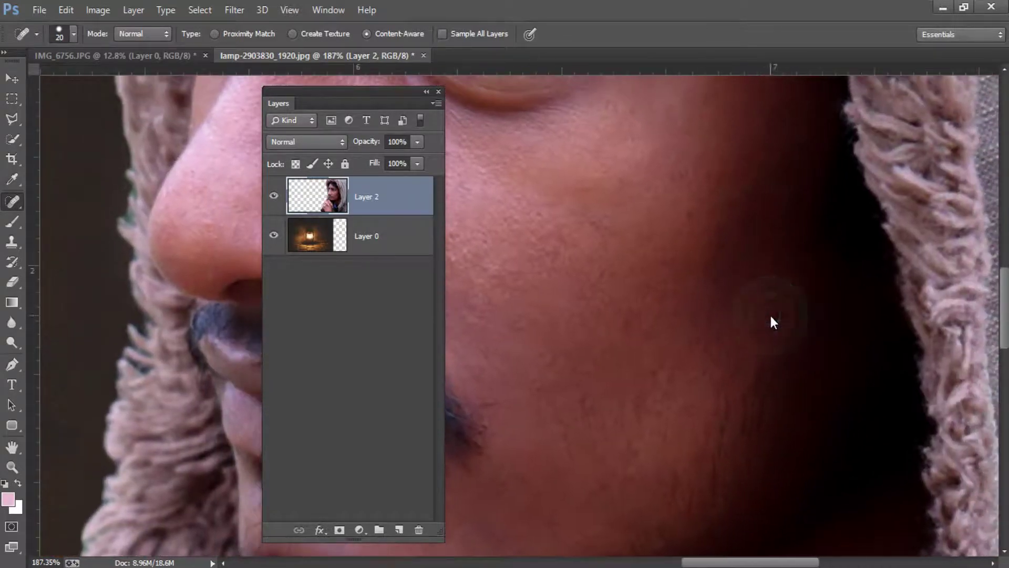
scroll(757, 210, up, 2)
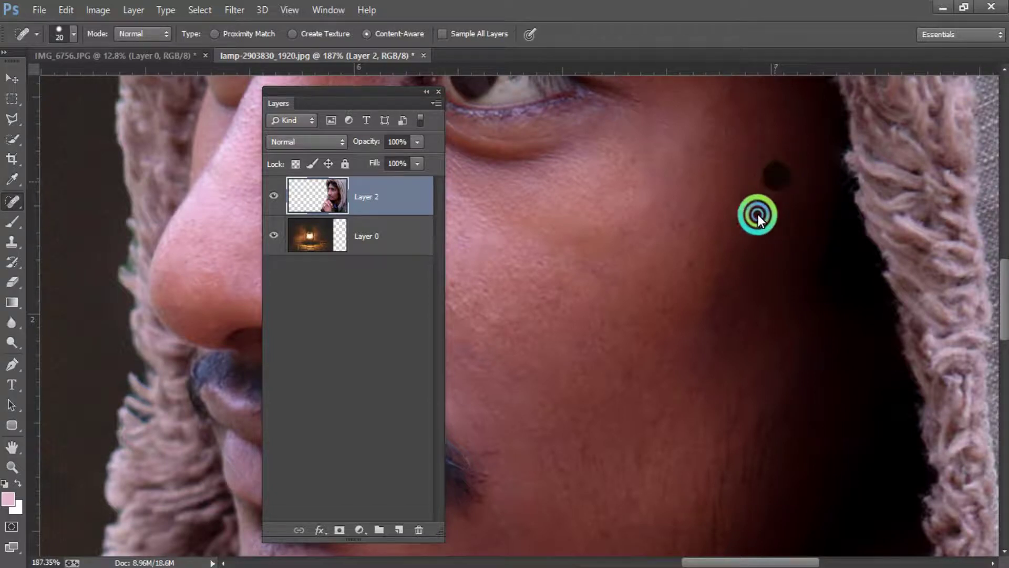
scroll(703, 248, up, 3)
scroll(741, 293, left, 3)
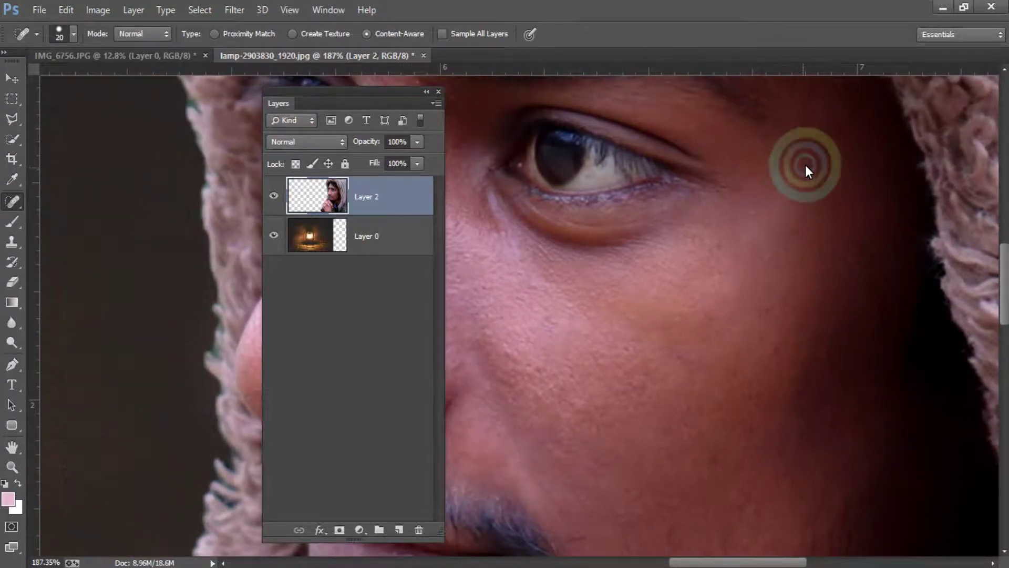
scroll(756, 269, left, 3)
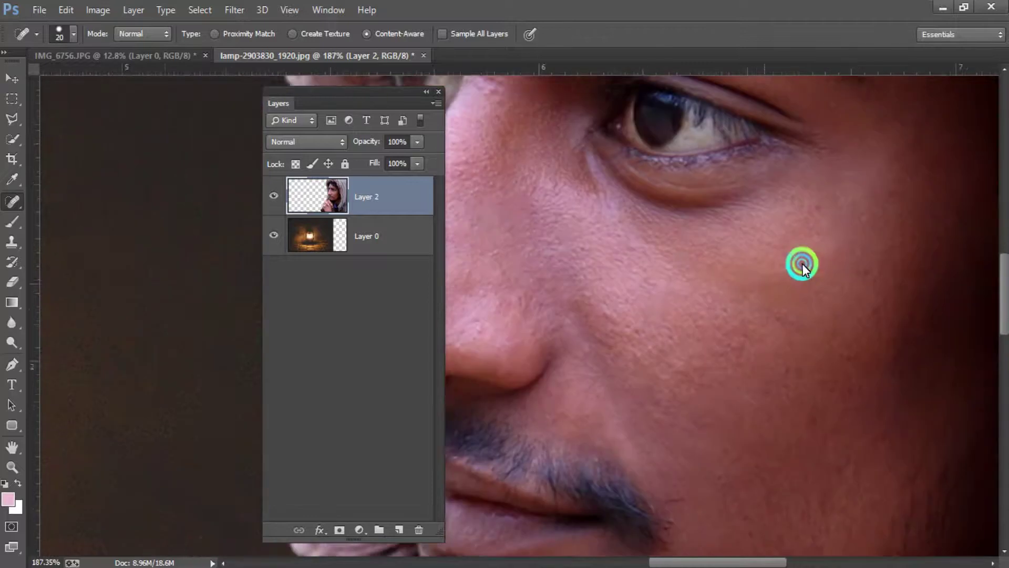
scroll(616, 251, left, 5)
scroll(661, 276, up, 2)
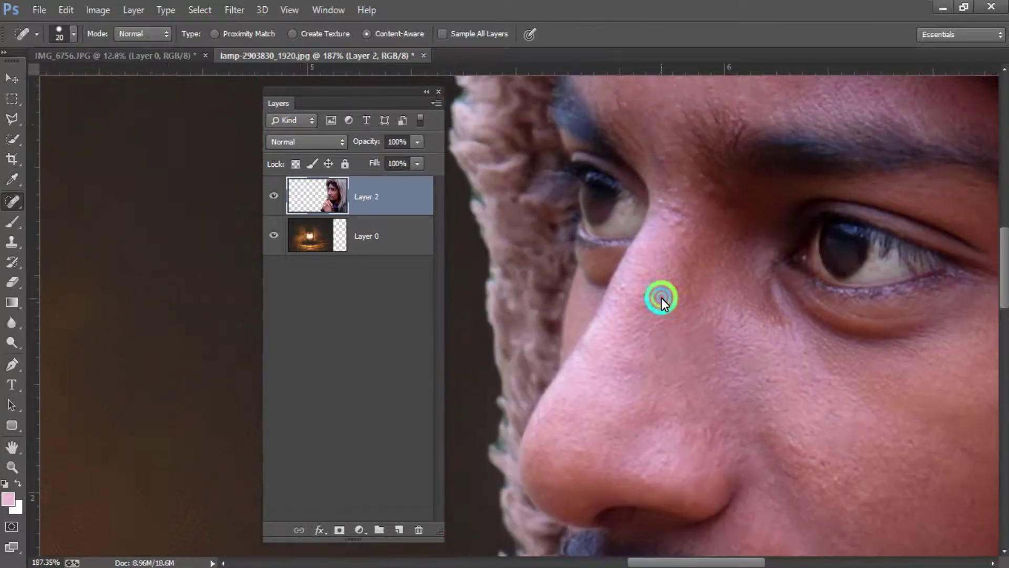
click(700, 191)
click(696, 181)
click(729, 247)
click(717, 228)
click(709, 195)
click(715, 286)
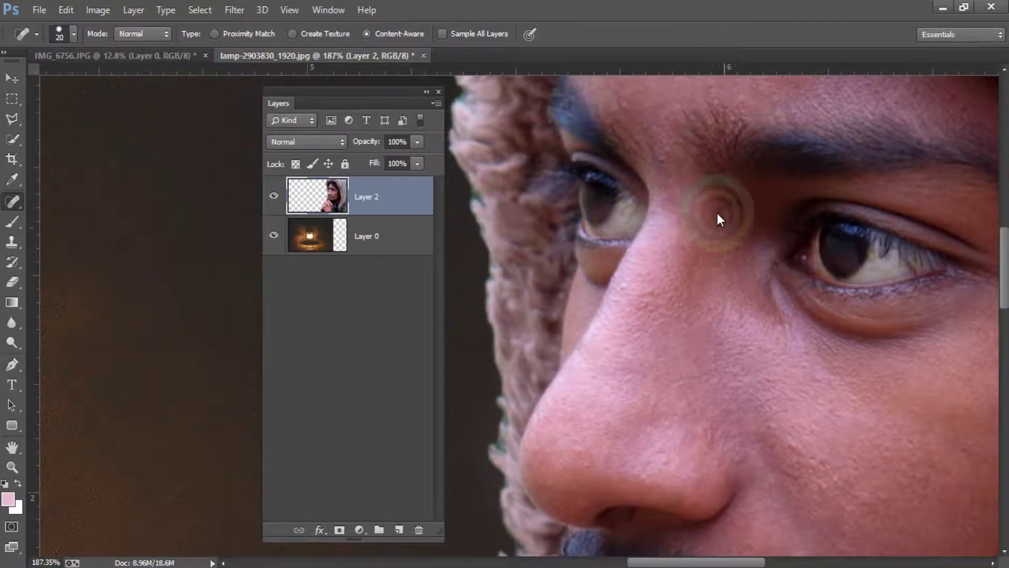
- Heal the remaining spots near the brow and across the forehead
scroll(717, 213, up, 5)
click(706, 303)
click(605, 255)
click(696, 199)
click(708, 163)
click(708, 140)
click(748, 117)
click(733, 182)
scroll(736, 189, down, 5)
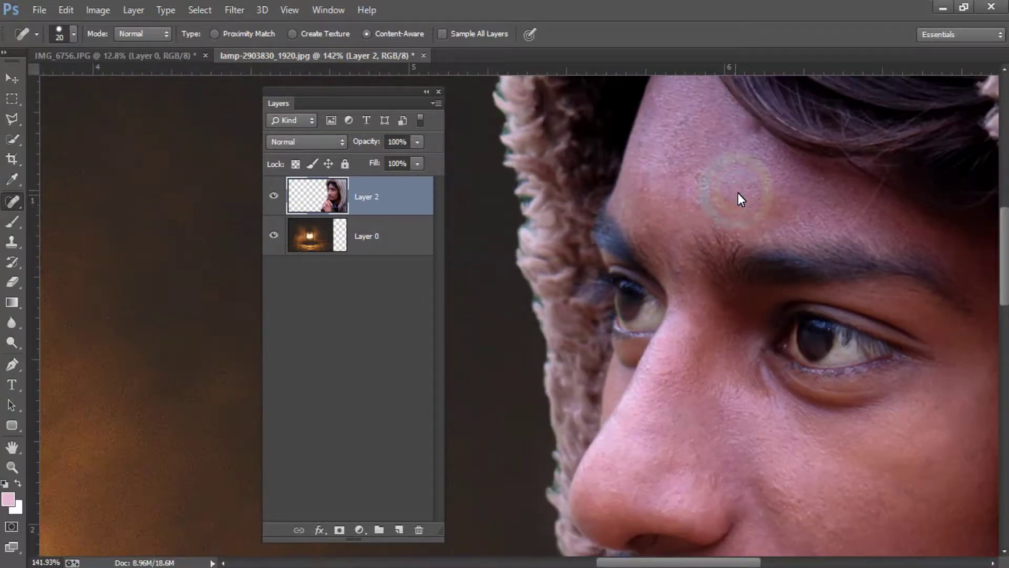
click(751, 213)
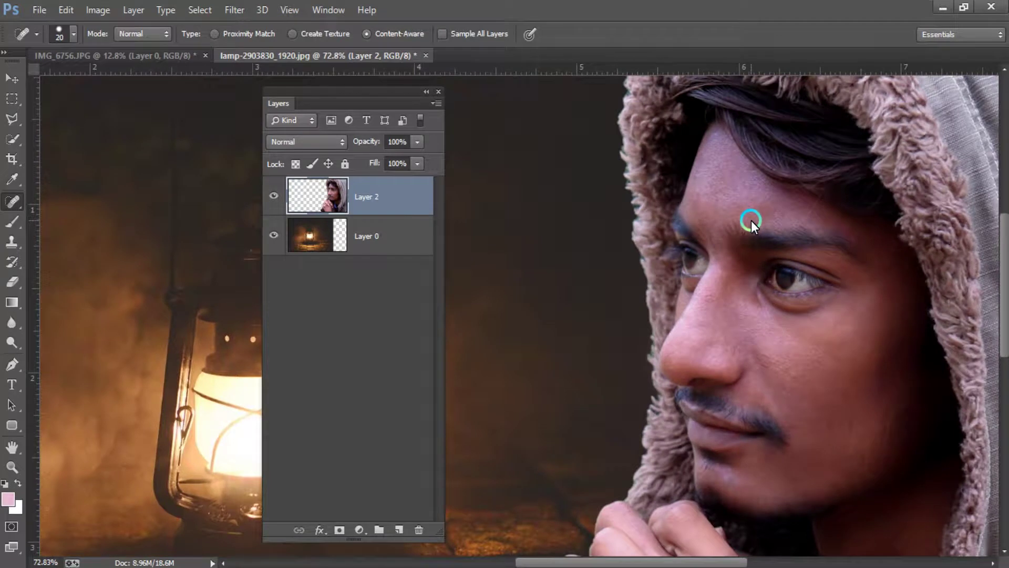
- Zoom out and duplicate Layer 2 as Layer 2 copy
scroll(751, 220, down, 3)
scroll(749, 233, down, 2)
scroll(593, 323, down, 1)
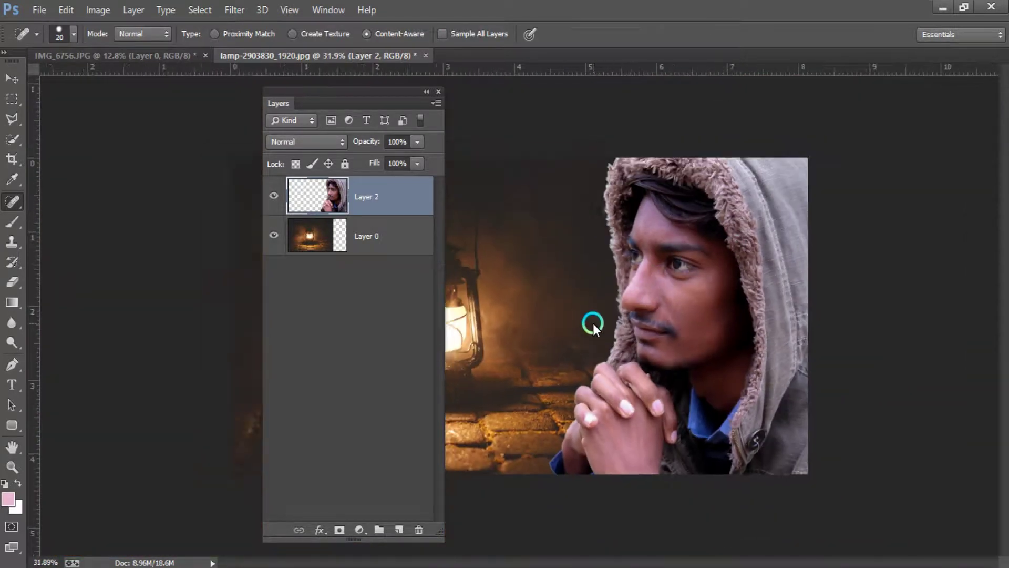
scroll(608, 335, down, 1)
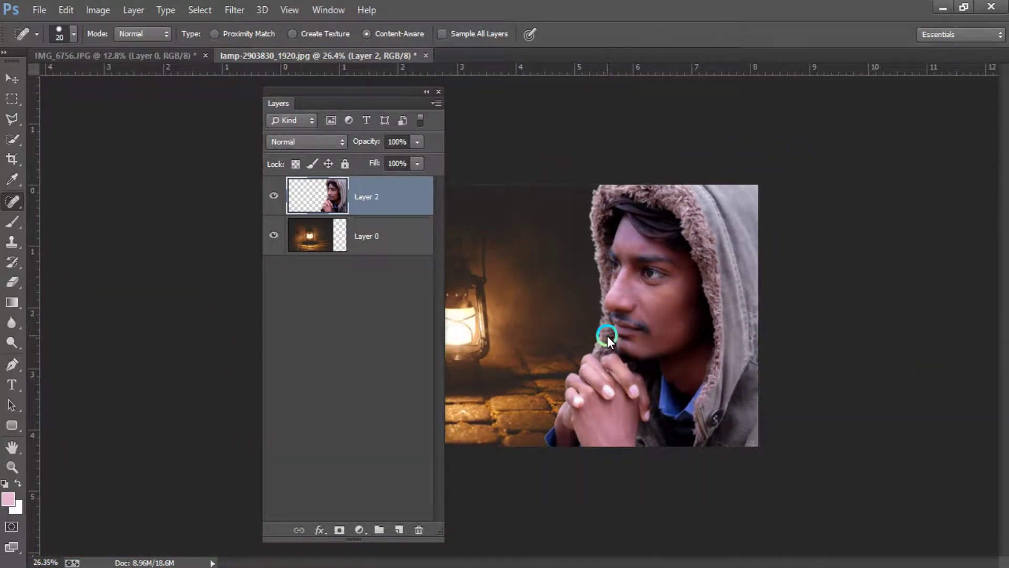
click(12, 78)
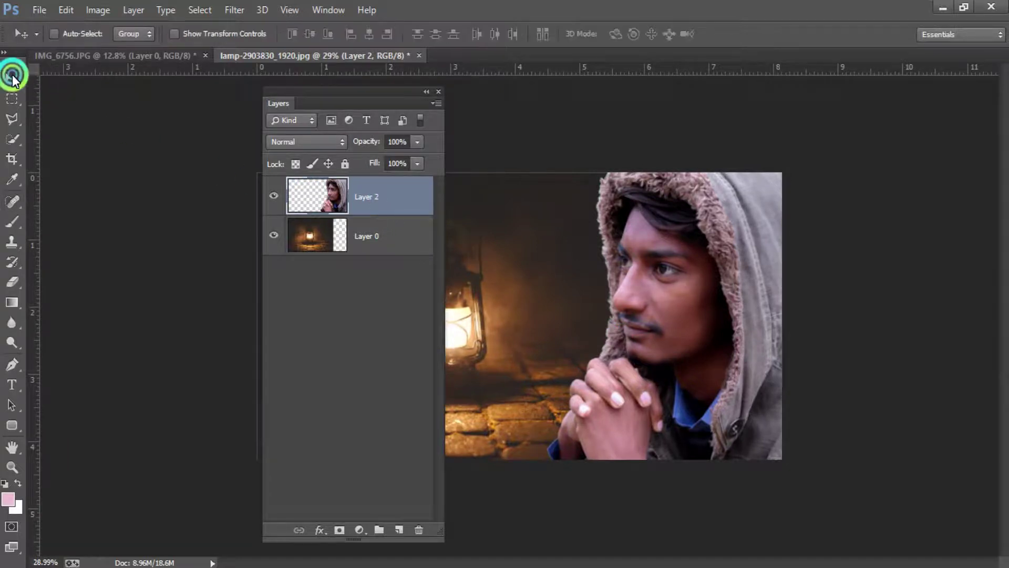
key(ctrl+j)
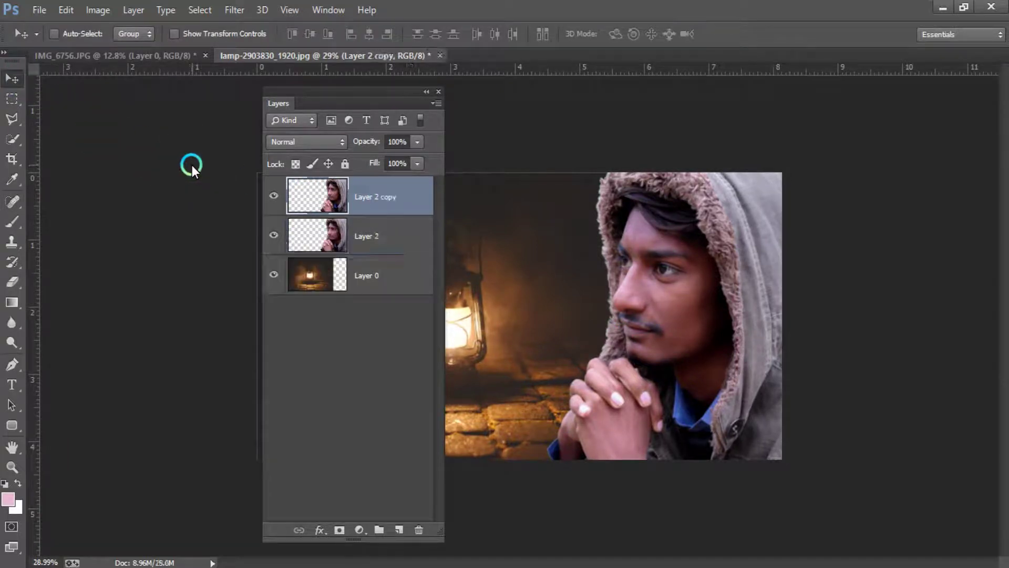
- Raise the copy's Levels black input to 14
key(ctrl+l)
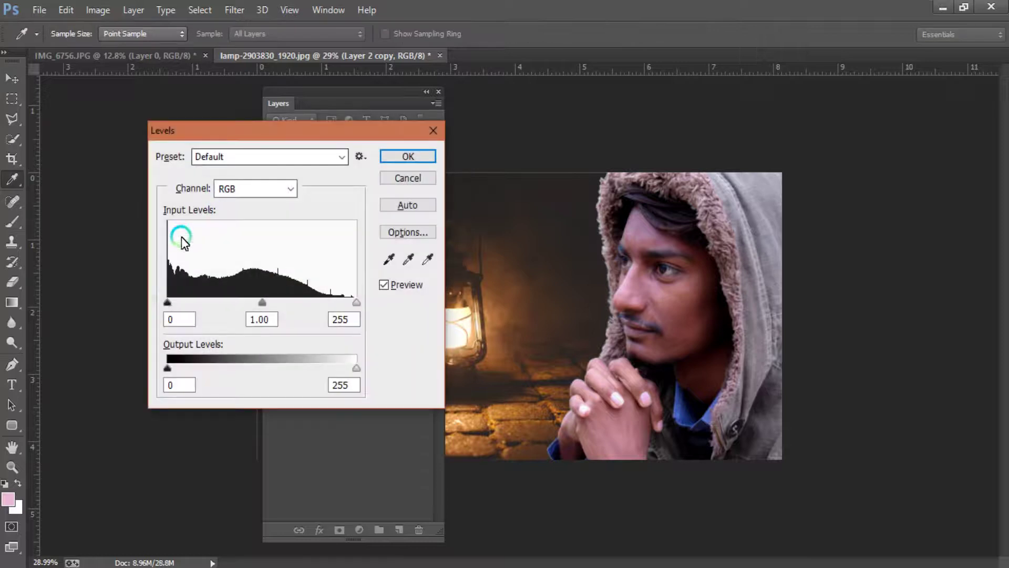
drag(167, 302, 178, 302)
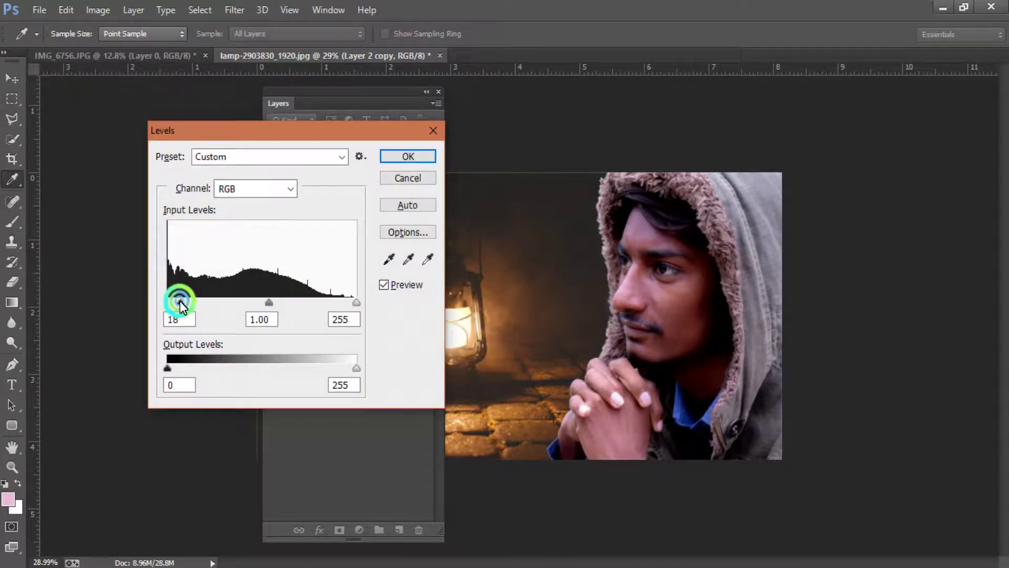
click(409, 156)
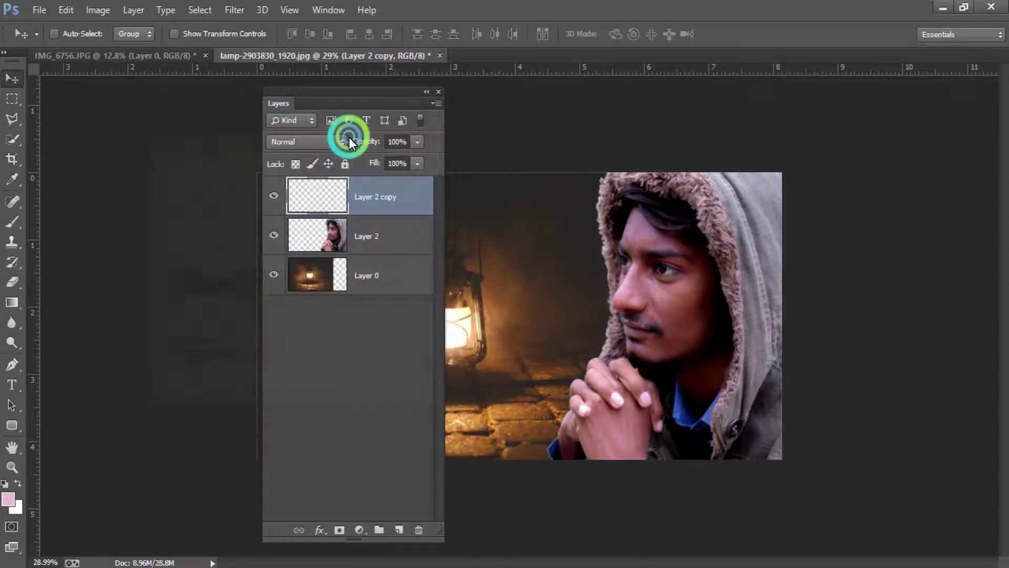
- Set Layer 2 copy to Darker Color at 50% opacity, then select Layer 0
click(332, 141)
key(Down)
key(Down)
key(Down)
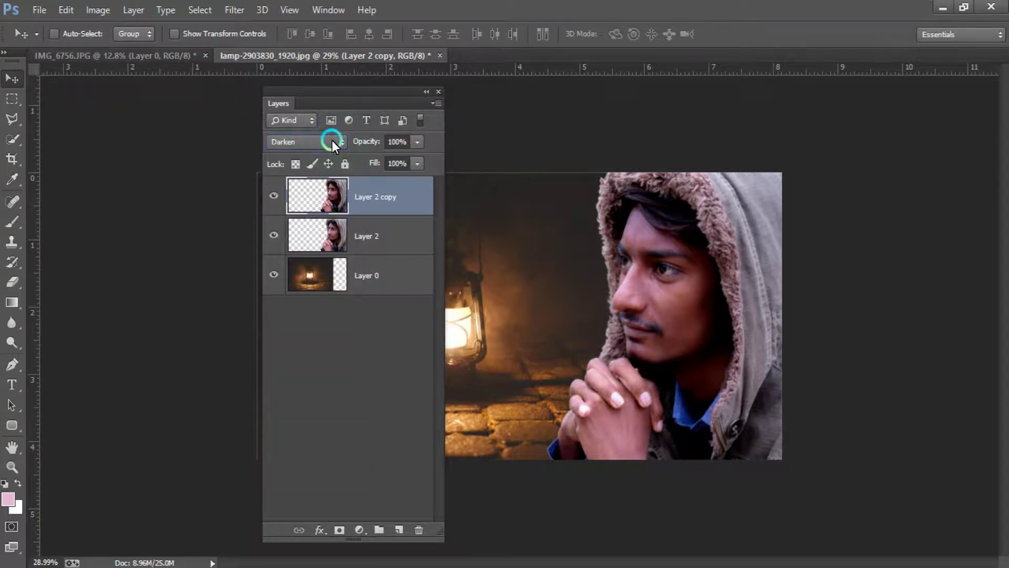
key(Down)
key(Down)
key(Down)
key(Down)
key(Down)
key(Down)
key(Down)
key(Down)
key(Down)
key(Down)
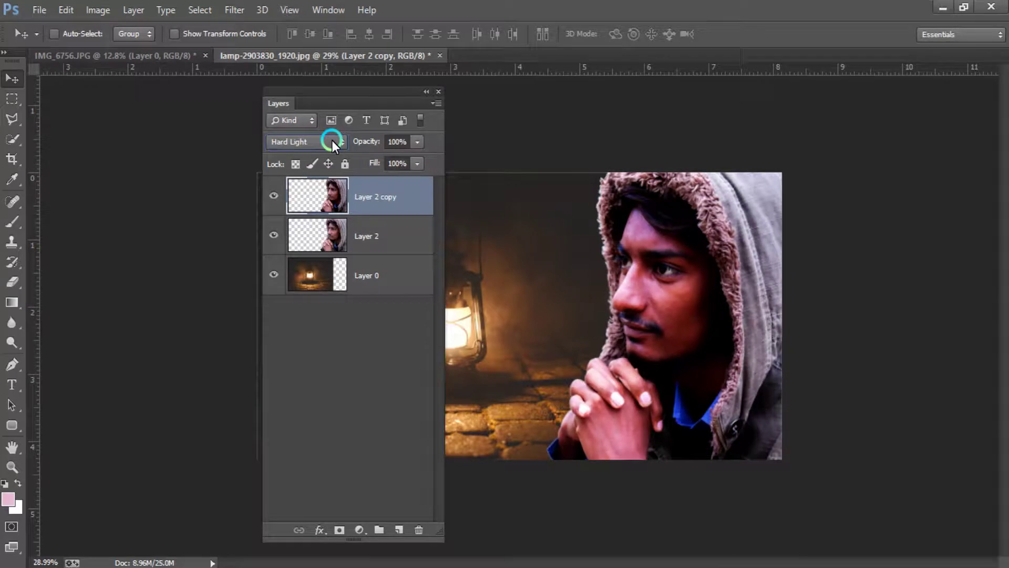
key(Down)
key(Down)
key(Down)
key(Down)
key(Down)
key(Down)
key(Down)
key(Down)
key(Down)
key(Down)
key(Down)
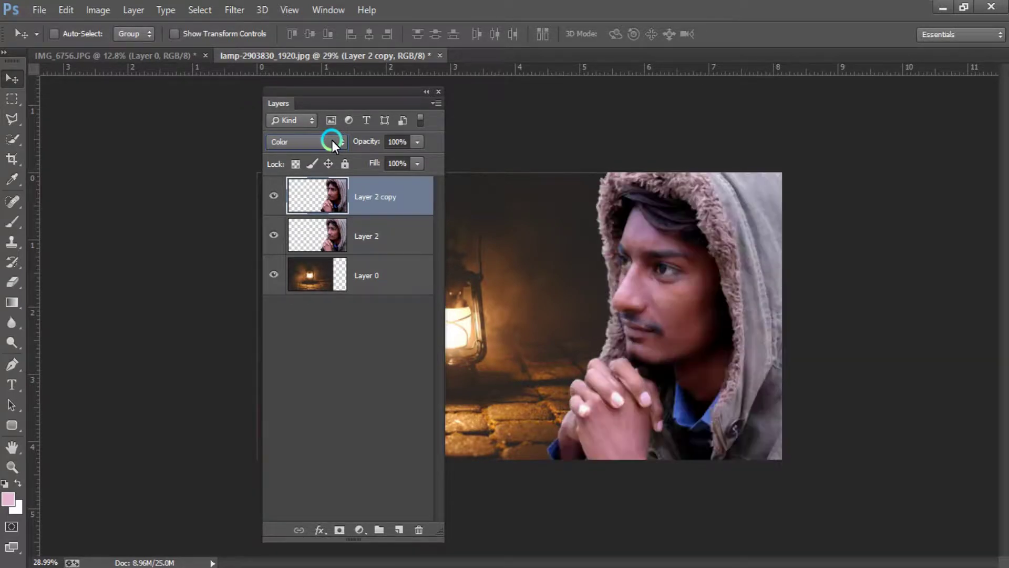
key(Down)
key(Up)
key(Up)
key(Up)
key(Up)
key(Up)
key(Up)
key(Up)
key(Up)
key(Up)
key(Up)
key(Up)
key(Up)
key(Up)
key(Up)
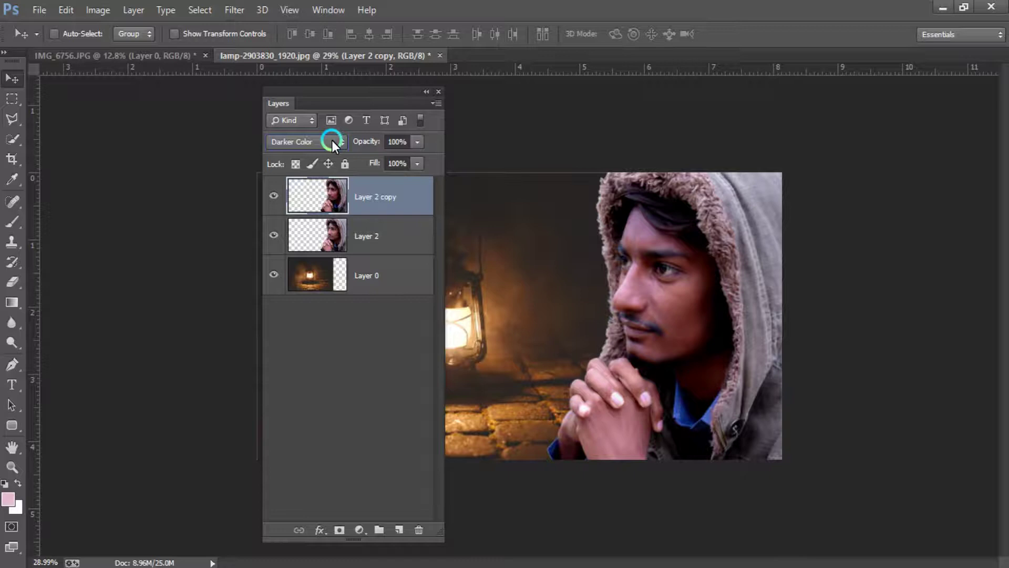
drag(418, 141, 373, 156)
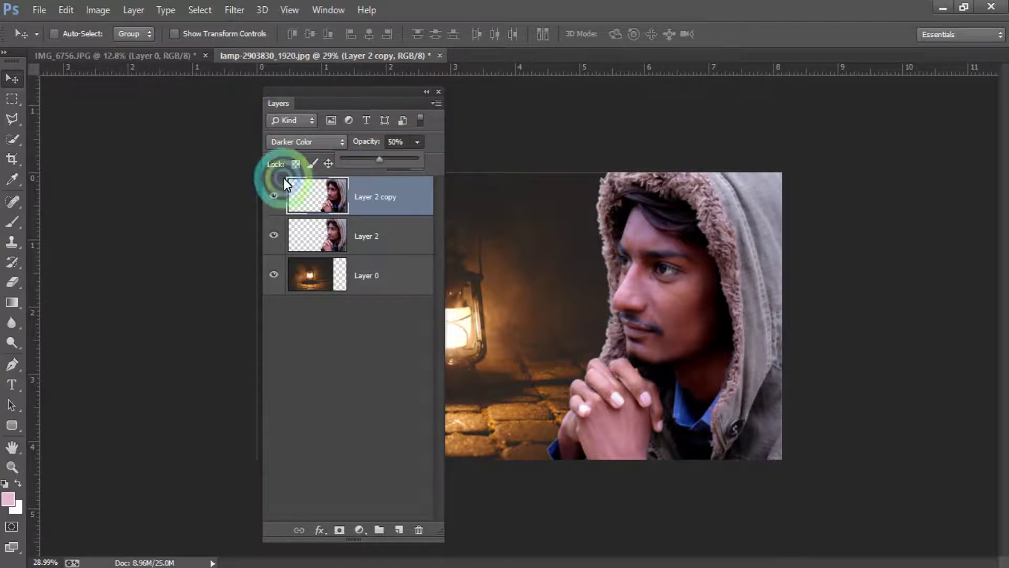
click(321, 256)
- Merge Layer 2 copy down into Layer 2 and create a new empty Layer 3
click(527, 293)
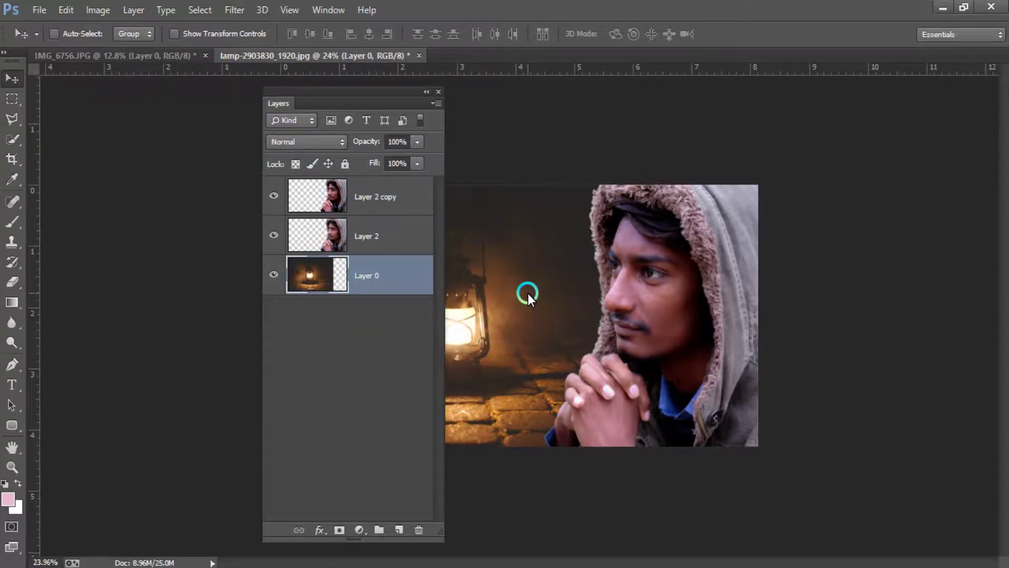
scroll(528, 293, down, 1)
scroll(462, 164, down, 1)
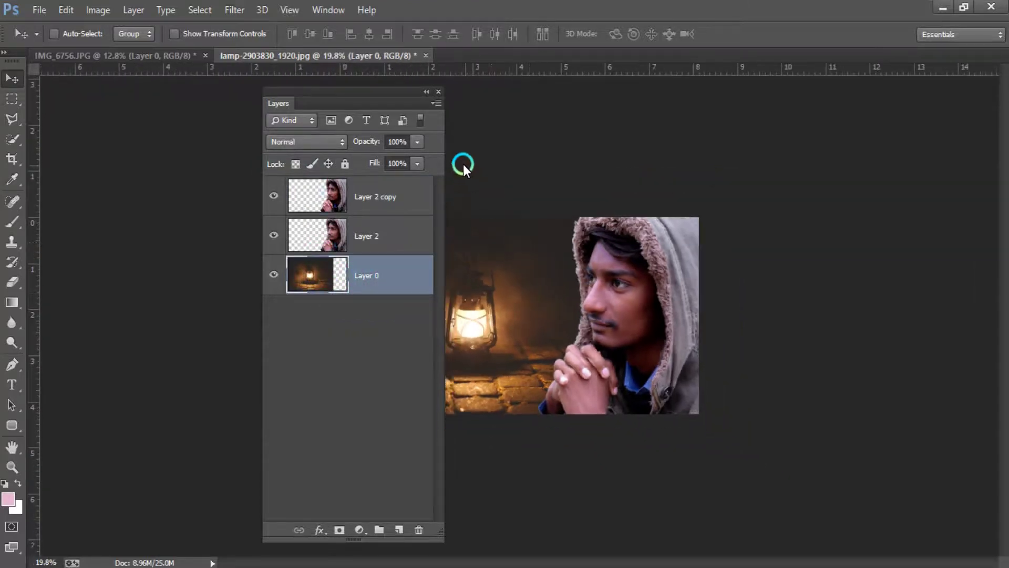
click(331, 196)
scroll(511, 278, up, 2)
scroll(511, 279, up, 2)
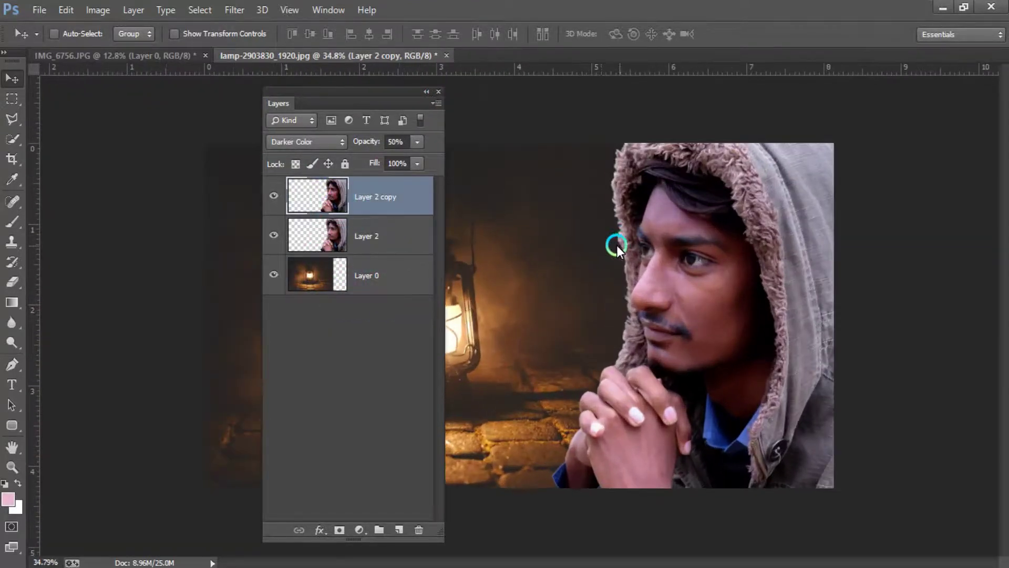
key(ctrl+e)
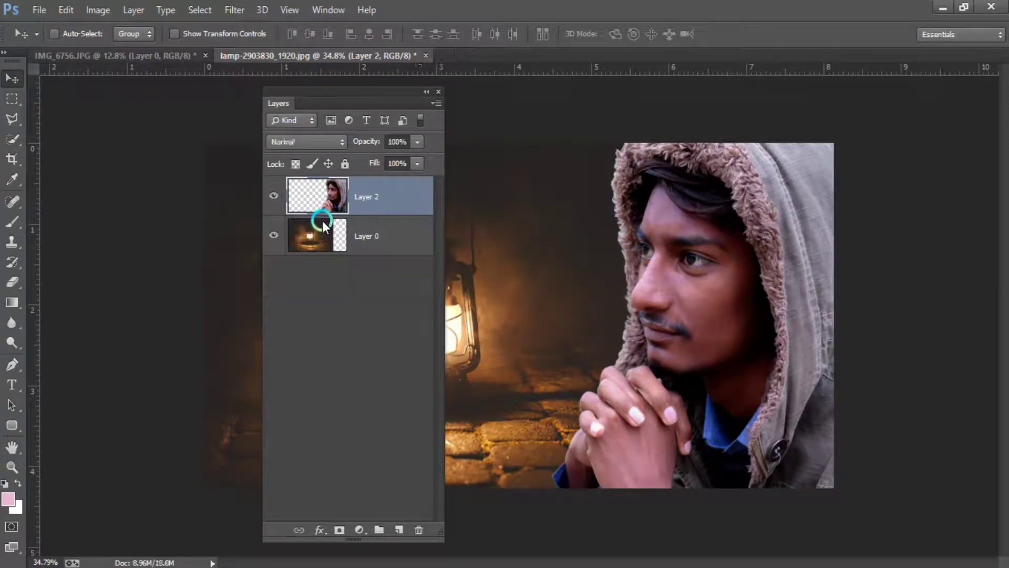
key(ctrl+shift+n)
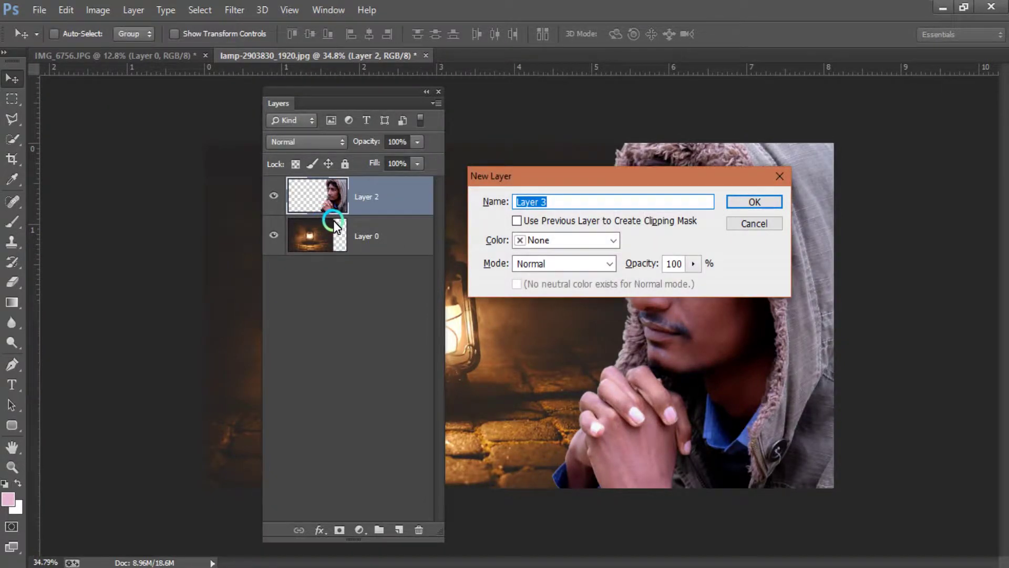
key(Return)
- Sample the lamp glow's orange-brown as paint colour and duplicate Layer 0 as Layer 0 copy
key(i)
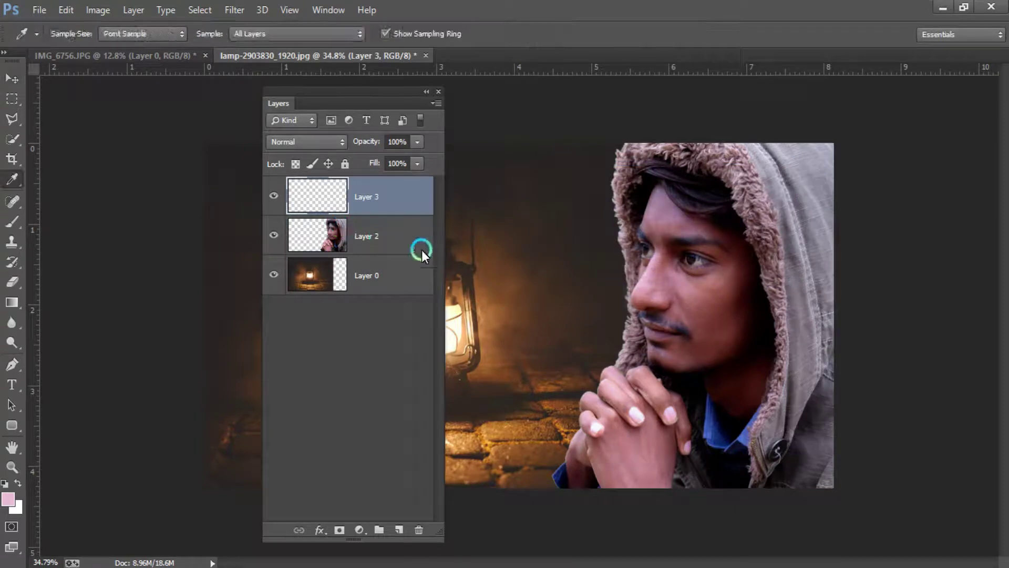
click(486, 314)
click(358, 282)
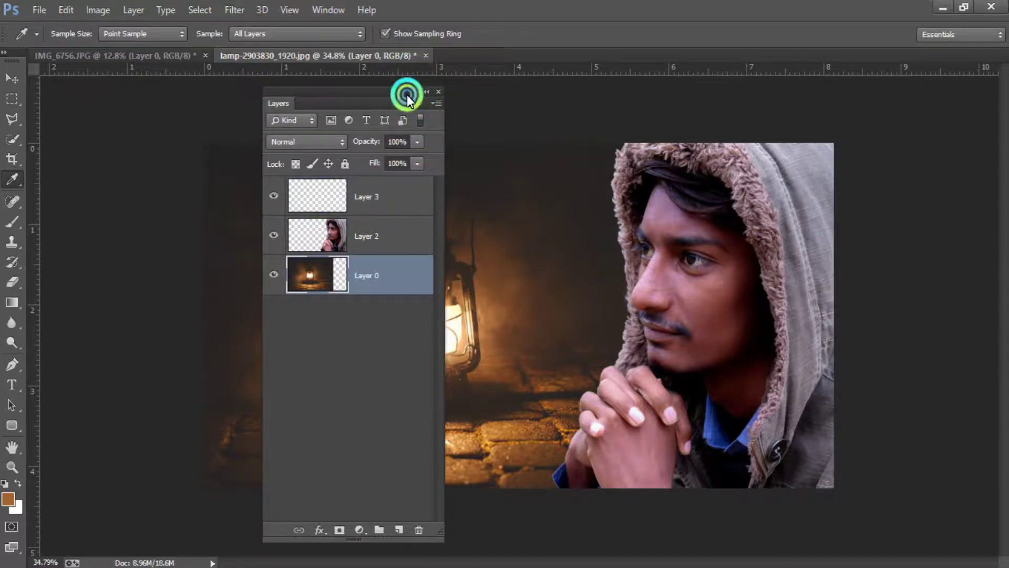
drag(407, 93, 945, 112)
click(908, 289)
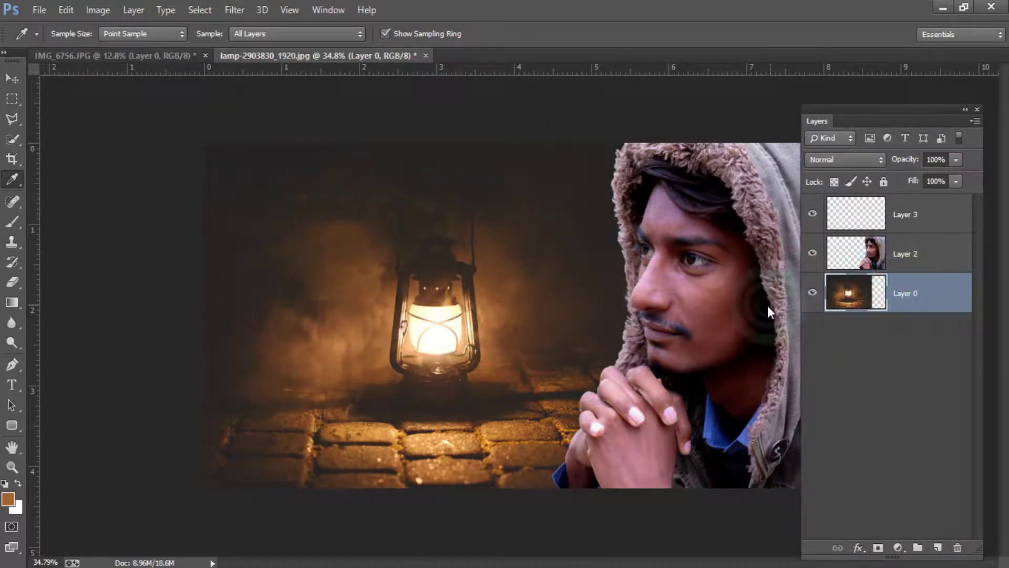
key(ctrl+j)
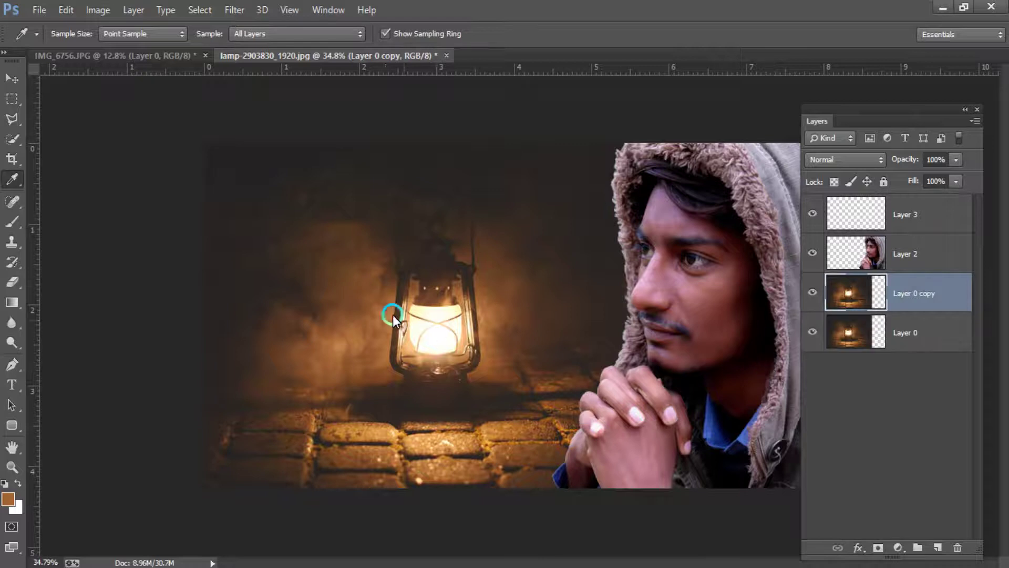
click(16, 74)
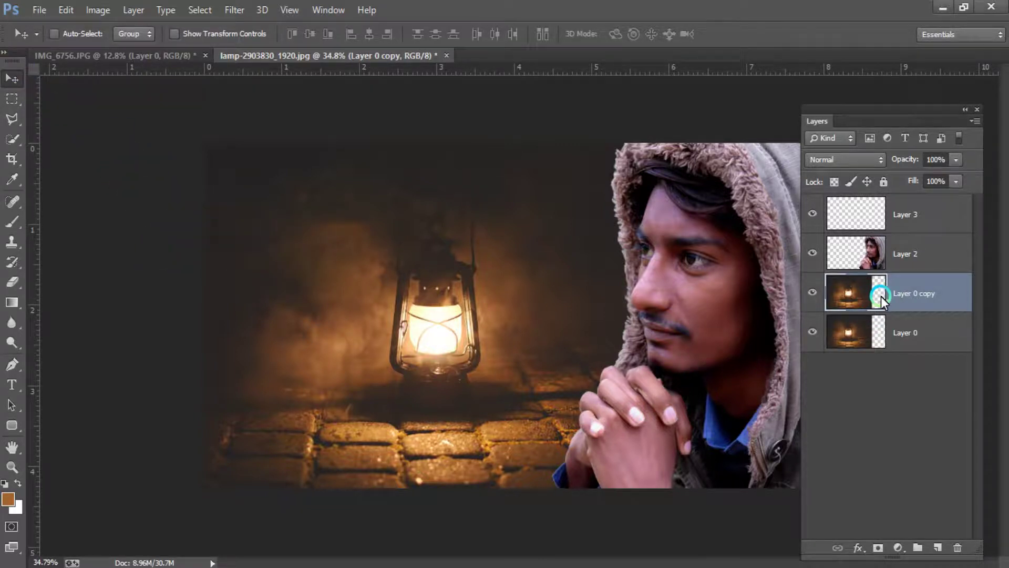
click(98, 10)
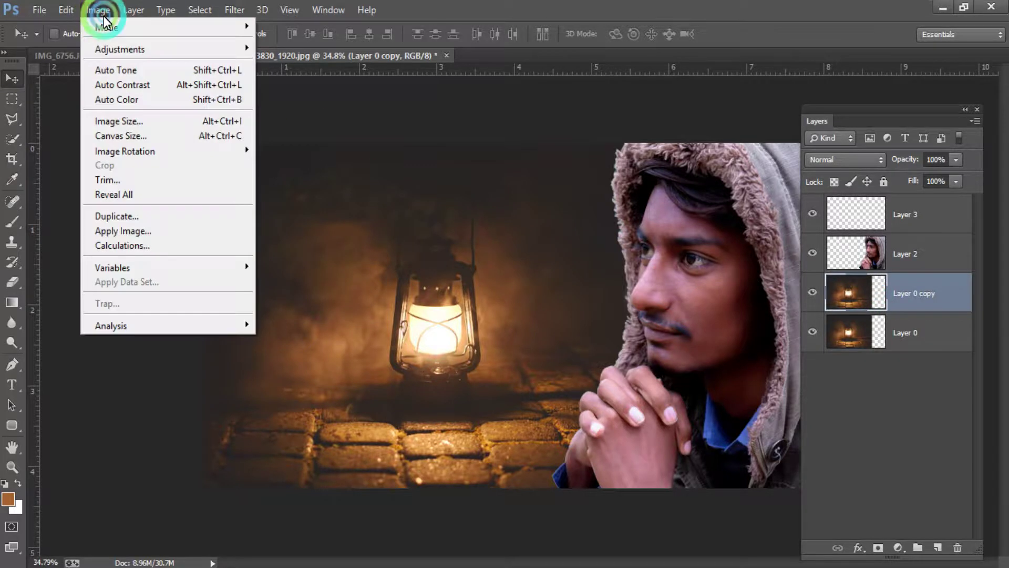
mouse_move(119, 49)
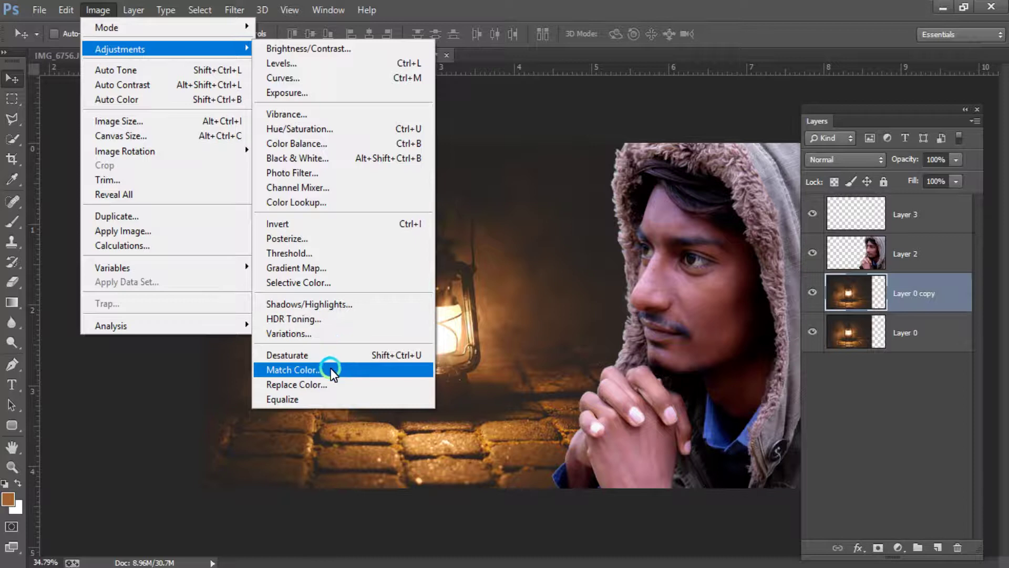
- Match Color the background copy to Layer 2, with Color Intensity about 40 and Luminance 67
click(330, 370)
mouse_move(736, 63)
mouse_down()
mouse_move(121, 47)
mouse_move(155, 76)
mouse_up()
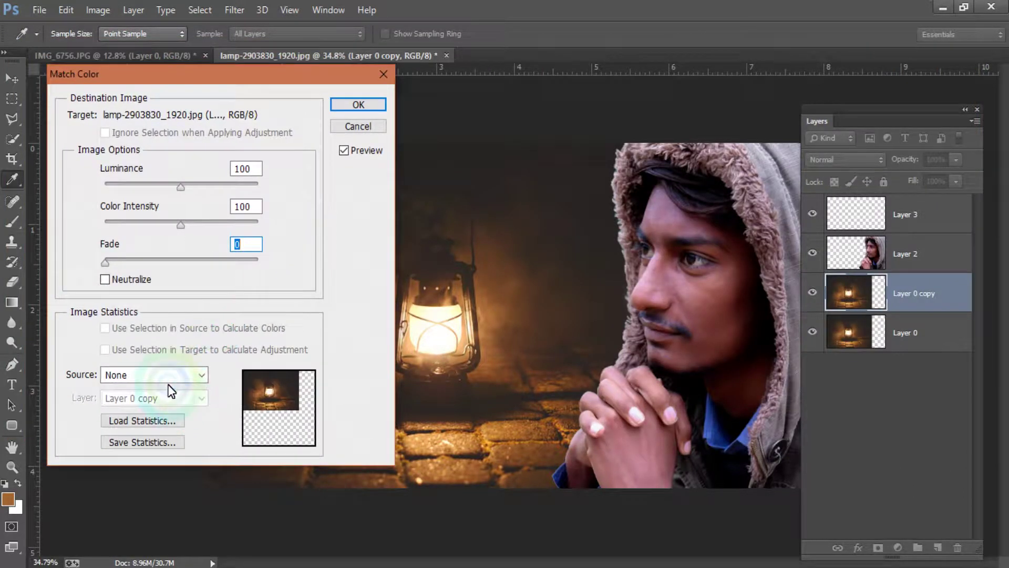
click(166, 373)
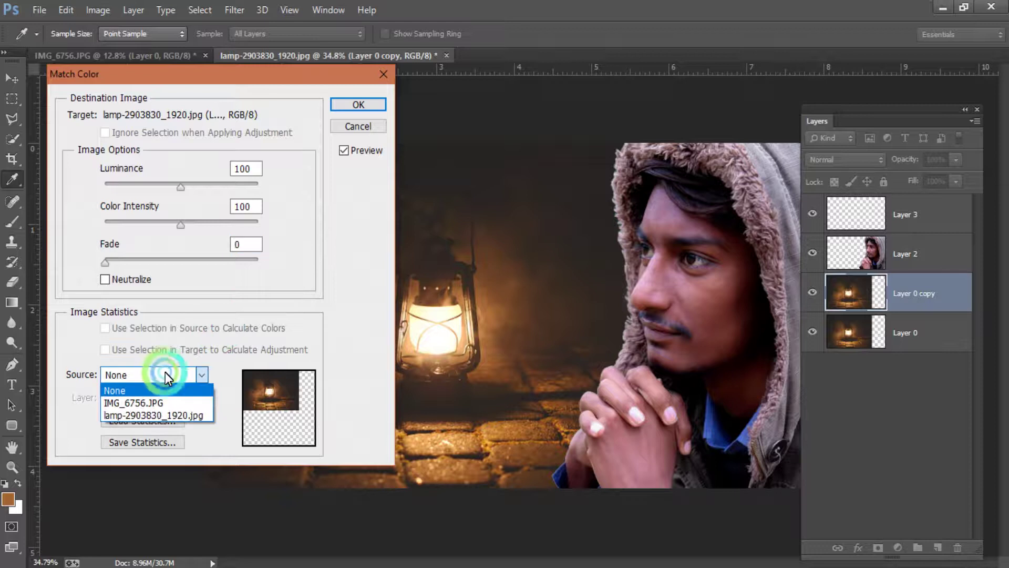
click(172, 412)
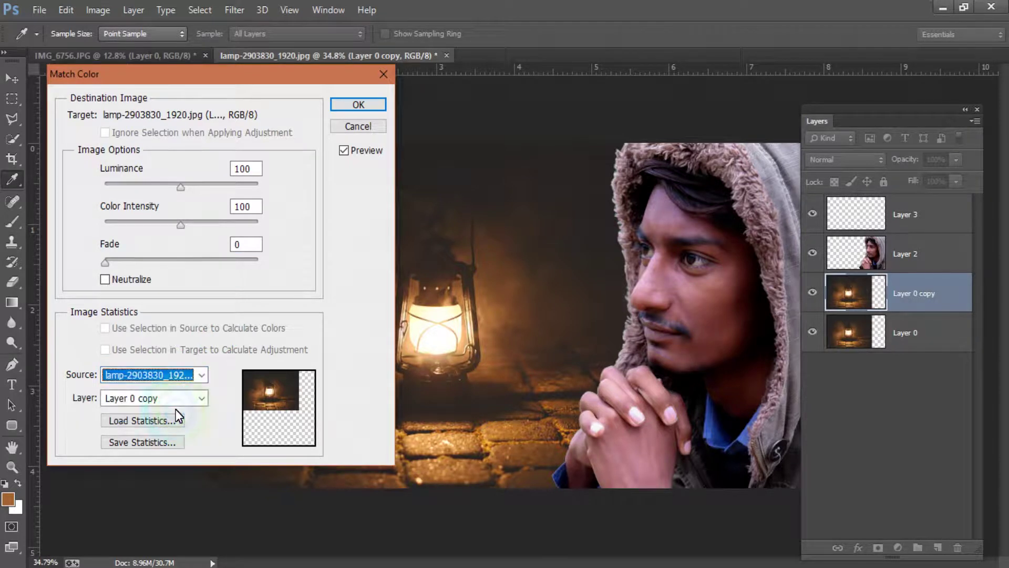
click(174, 402)
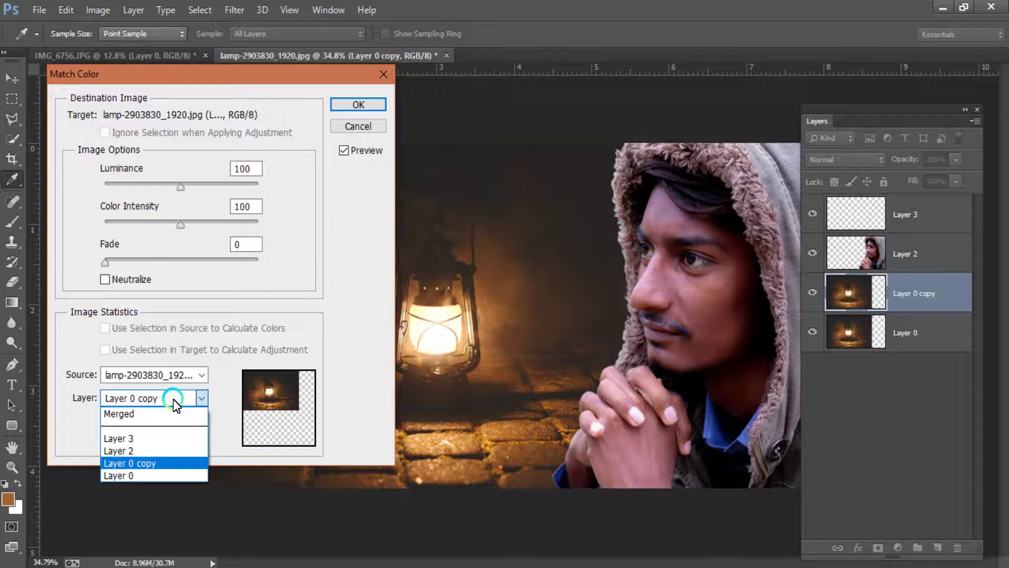
click(140, 450)
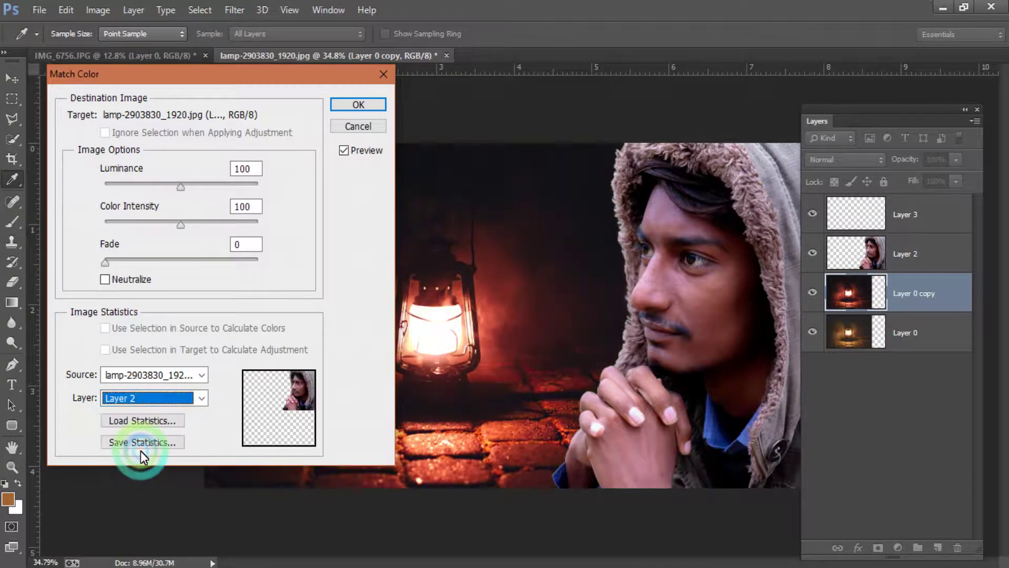
click(149, 426)
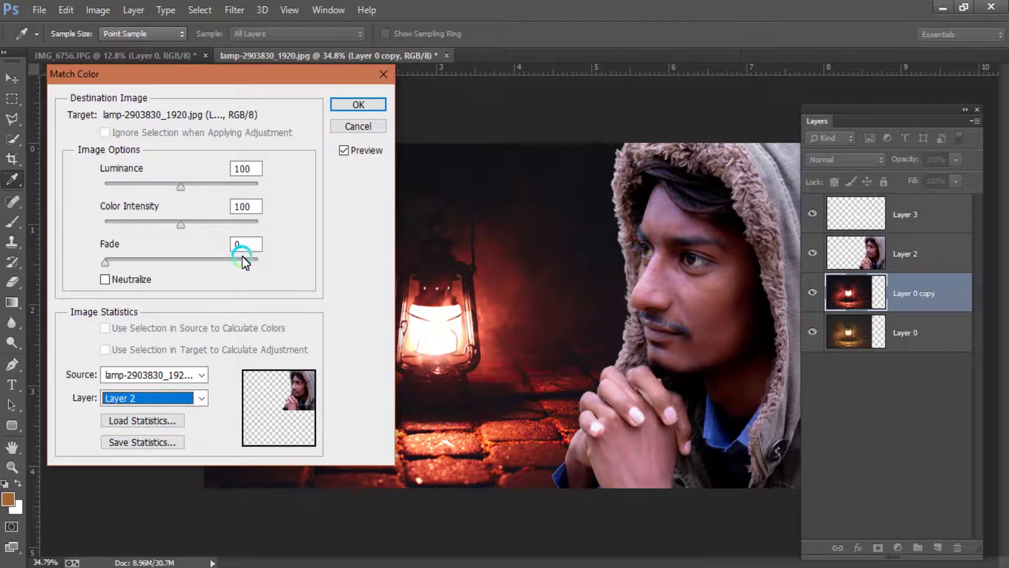
drag(180, 223, 137, 223)
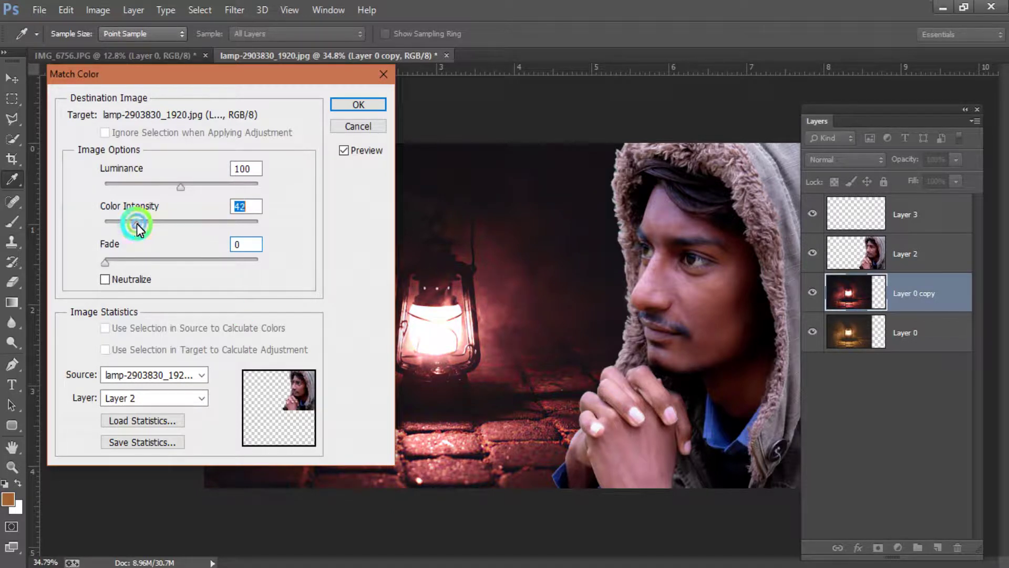
mouse_move(181, 187)
mouse_down()
mouse_move(152, 187)
mouse_move(161, 189)
mouse_up()
- Apply the colour match, compare it, and set Layer 0 copy's opacity to 75%
click(368, 101)
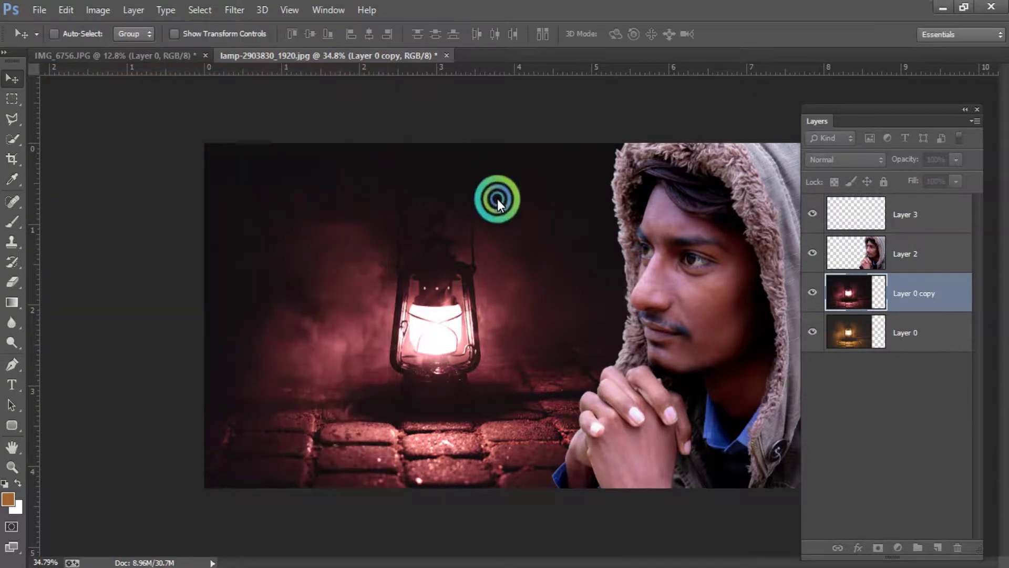
click(814, 292)
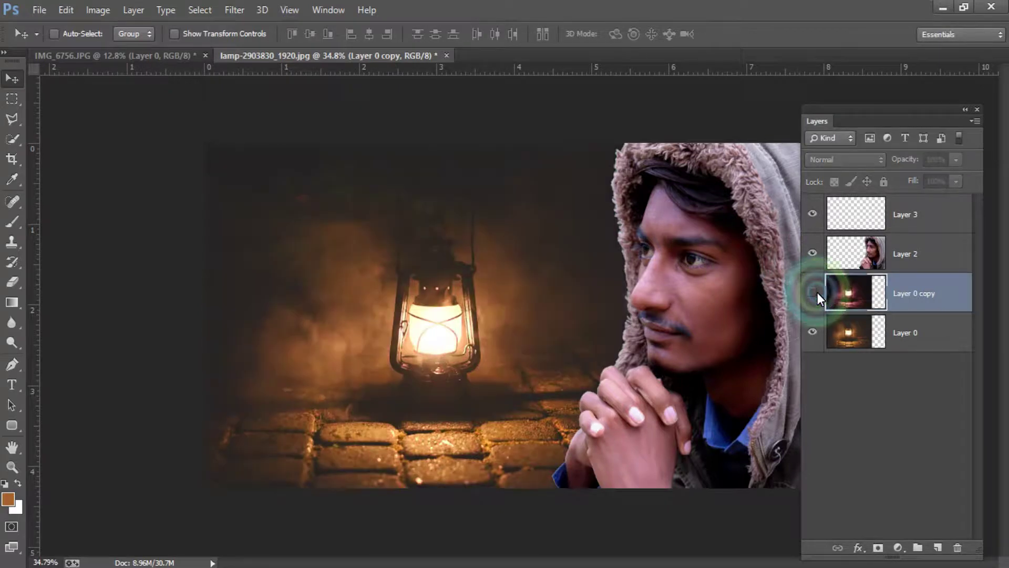
click(818, 292)
click(916, 172)
click(954, 161)
click(913, 179)
drag(914, 178, 926, 182)
click(901, 155)
text(75)
key(Return)
- Merge the copy into Layer 0 and apply a highlights Color Balance of +17, −6, +22
key(ctrl+e)
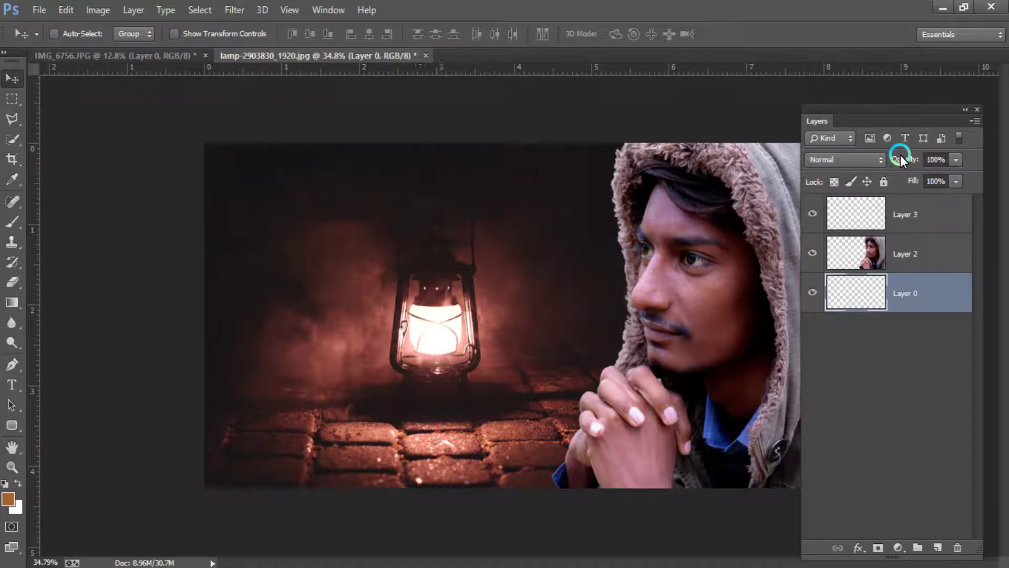
key(ctrl+b)
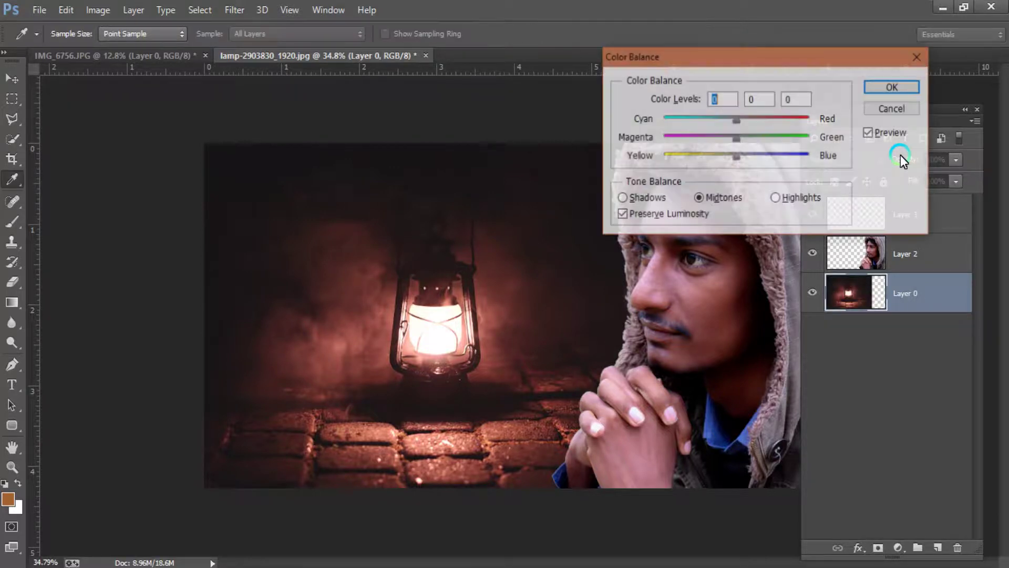
mouse_move(633, 62)
mouse_down()
mouse_move(561, 103)
mouse_move(105, 124)
mouse_up()
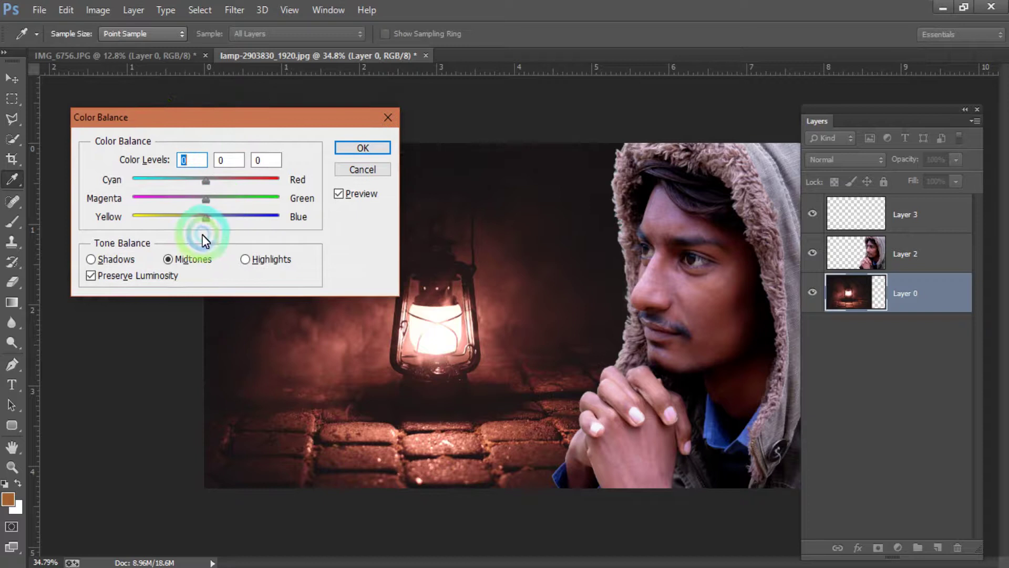
mouse_move(208, 219)
mouse_down()
mouse_move(223, 221)
mouse_move(204, 219)
mouse_move(215, 222)
mouse_up()
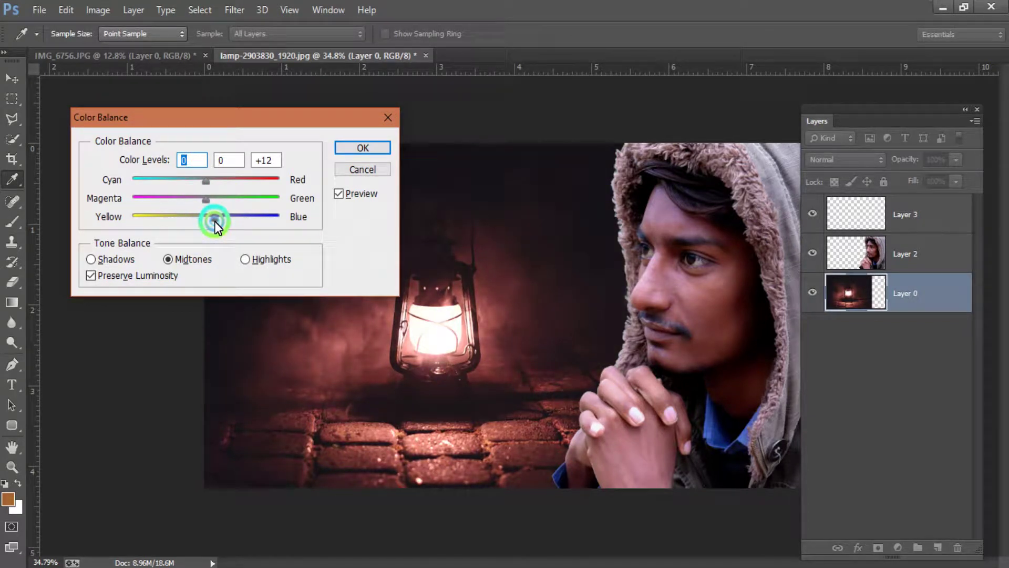
mouse_move(215, 182)
mouse_down()
mouse_move(198, 197)
mouse_move(209, 198)
mouse_move(223, 221)
mouse_move(200, 197)
mouse_up()
click(250, 258)
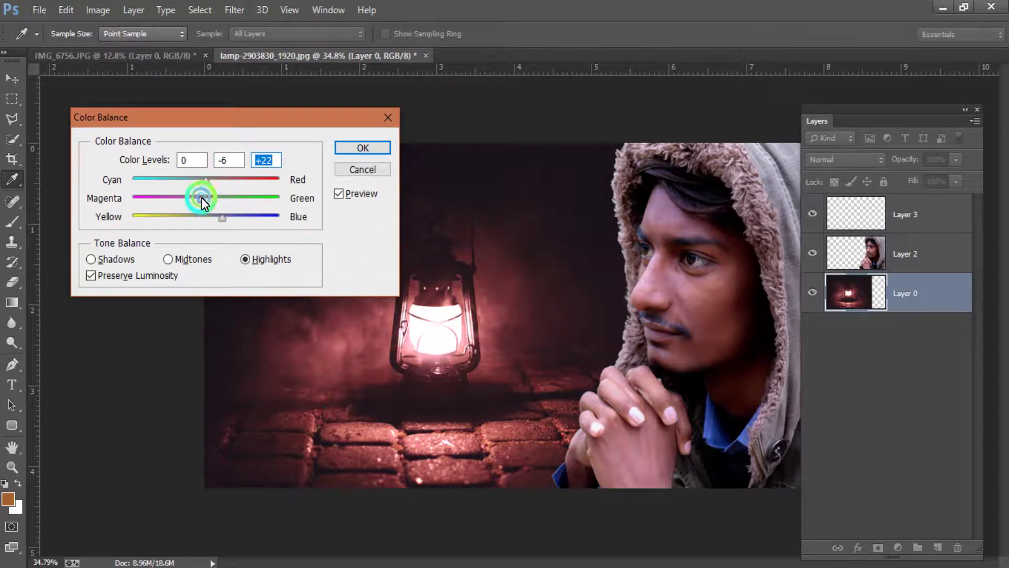
click(212, 181)
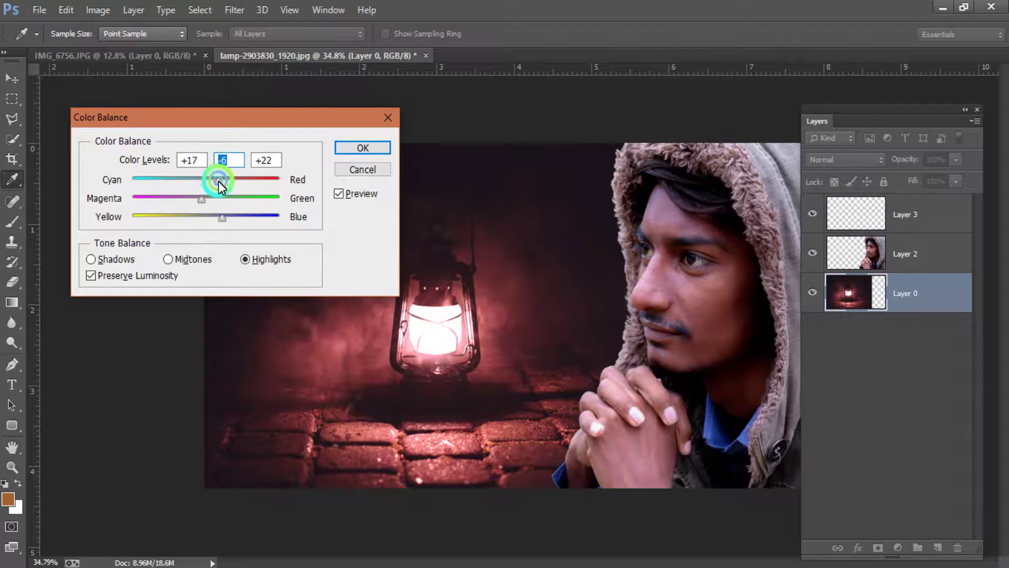
click(364, 151)
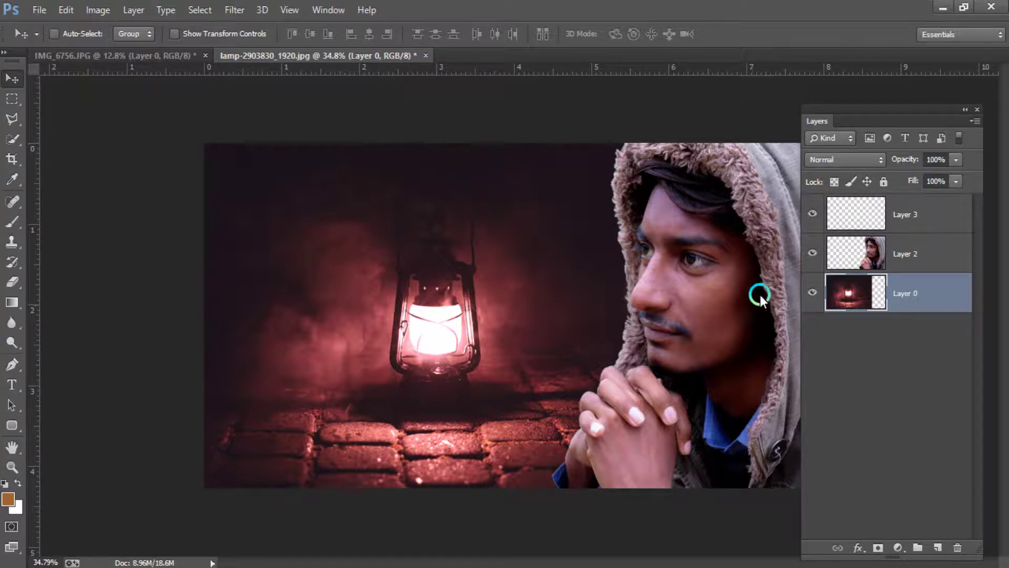
- On Layer 3, sample the dark red beside the lantern and set a 188 px brush
click(869, 254)
click(851, 215)
click(620, 351)
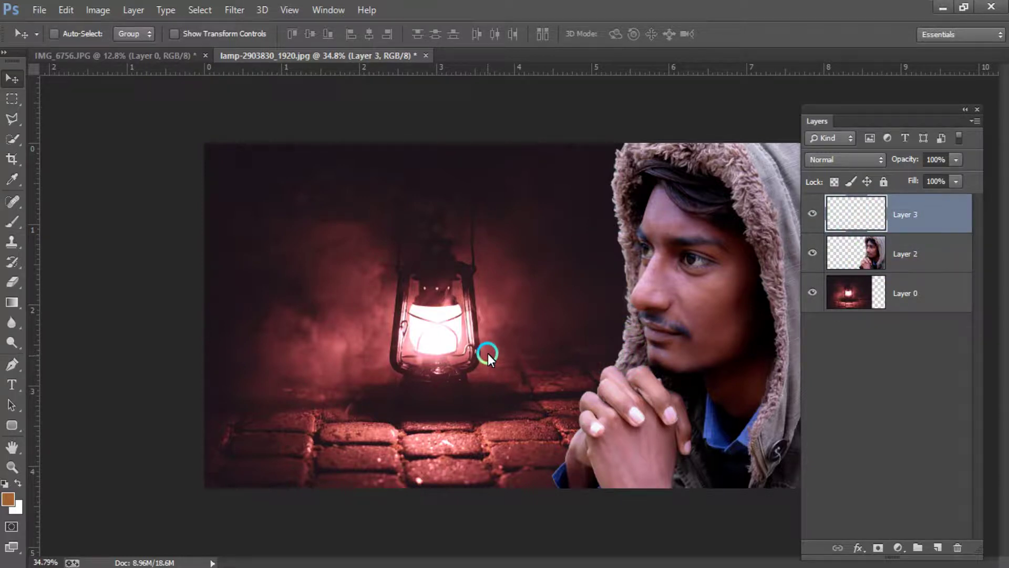
key(i)
click(501, 304)
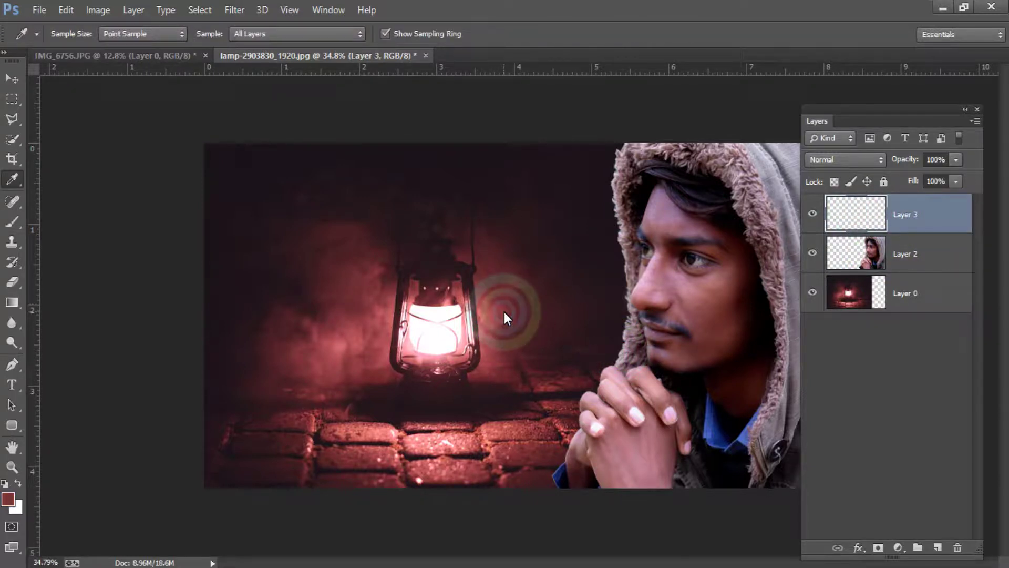
key(b)
right_click(580, 282)
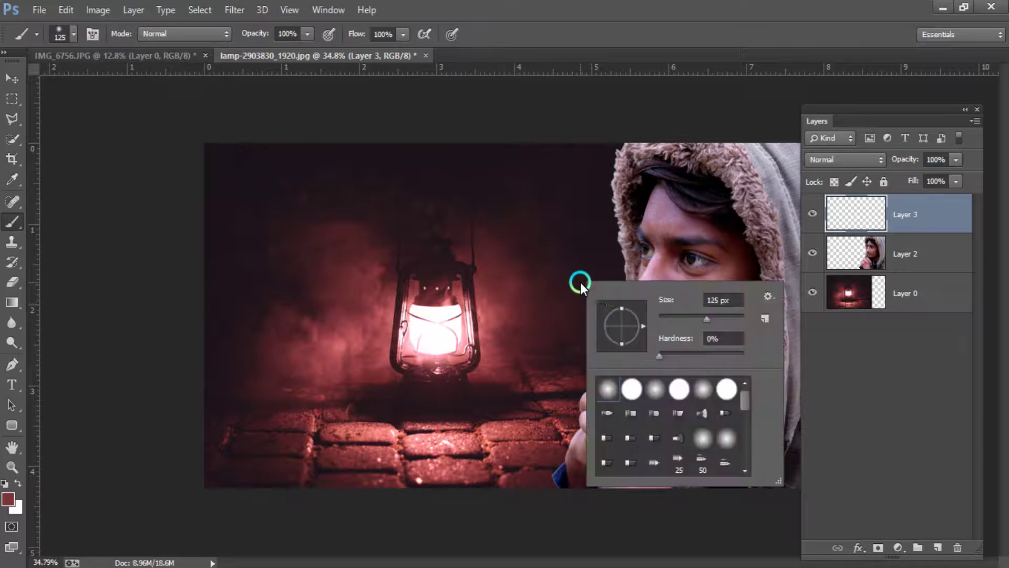
drag(707, 319, 720, 319)
- Paint soft red along the hood's edges and down past the man's hands
click(616, 199)
drag(630, 145, 623, 240)
drag(582, 402, 547, 507)
key(ctrl+minus)
drag(622, 210, 684, 199)
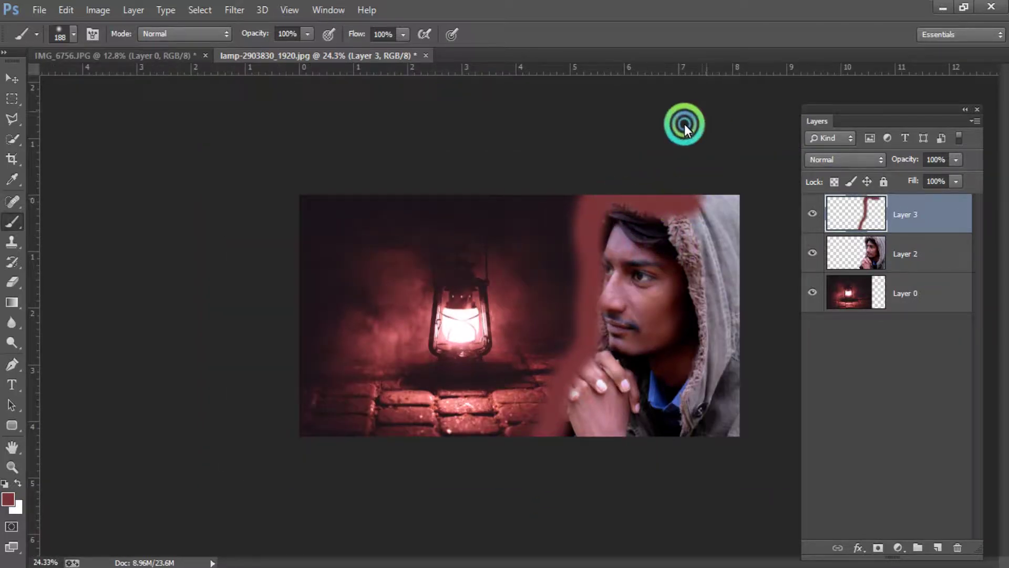
scroll(565, 304, up, 2)
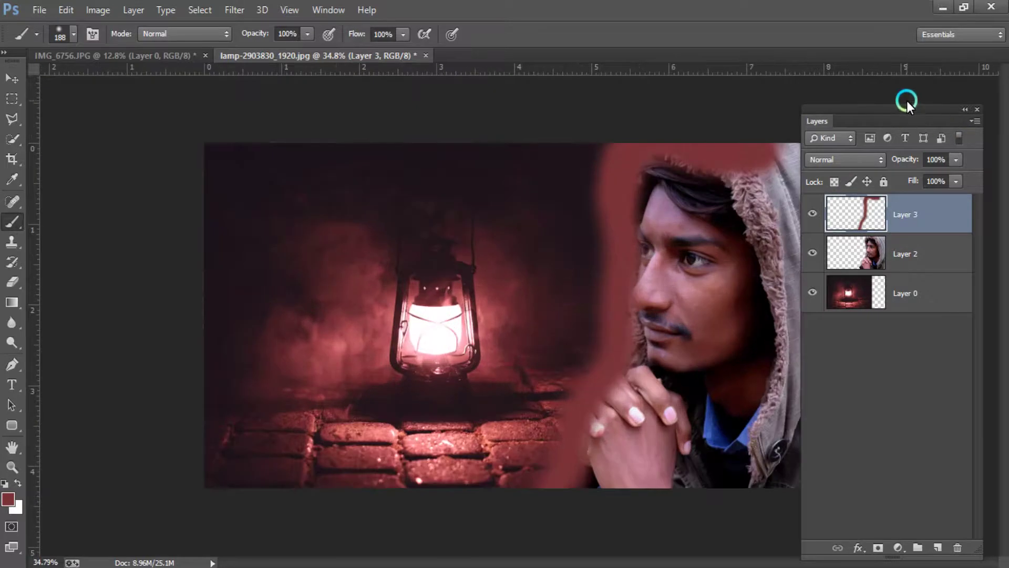
- Move the Layers panel aside and fade Layer 3's red paint to 52% opacity
drag(906, 111, 160, 92)
click(211, 140)
drag(210, 157, 174, 158)
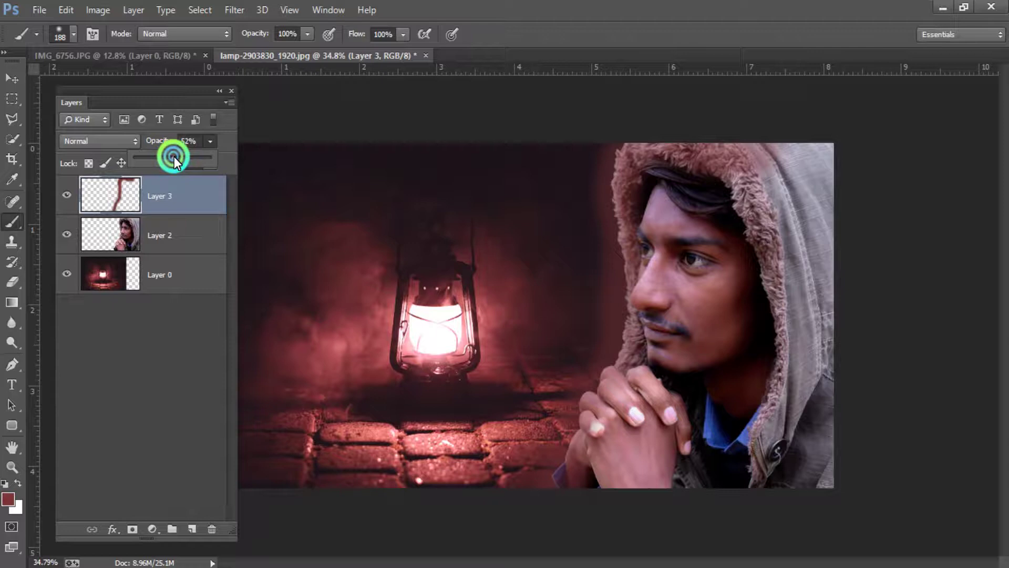
- Cycle Layer 3 through the light blend modes to Vivid Light and lower its opacity to 27%
click(134, 141)
key(Down)
key(Down)
key(Return)
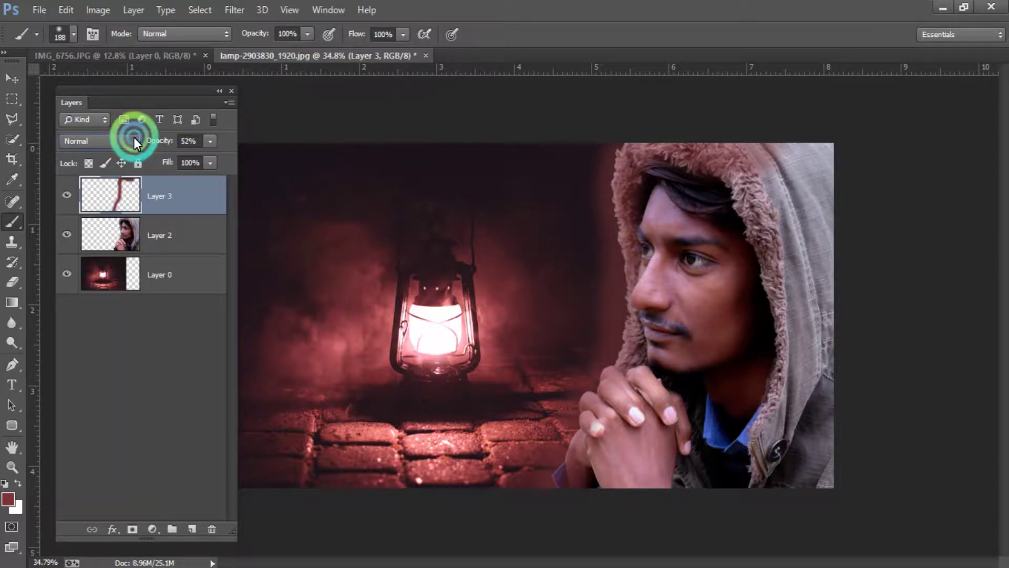
key(Down)
key(Down)
key(Down)
key(Down)
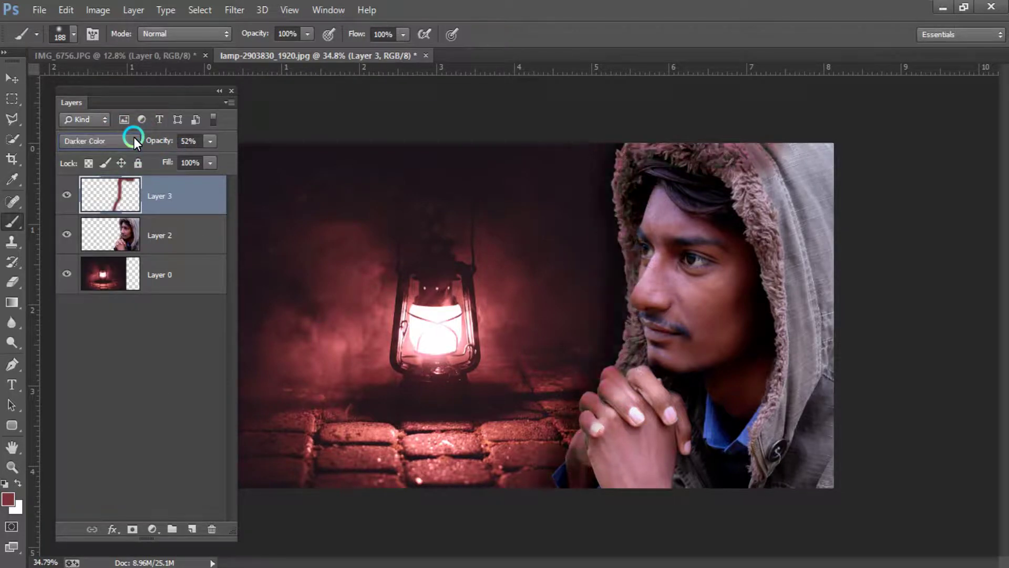
key(Down)
key(Down)
key(Down)
key(Down)
key(Down)
key(Down)
key(Down)
key(Down)
key(Down)
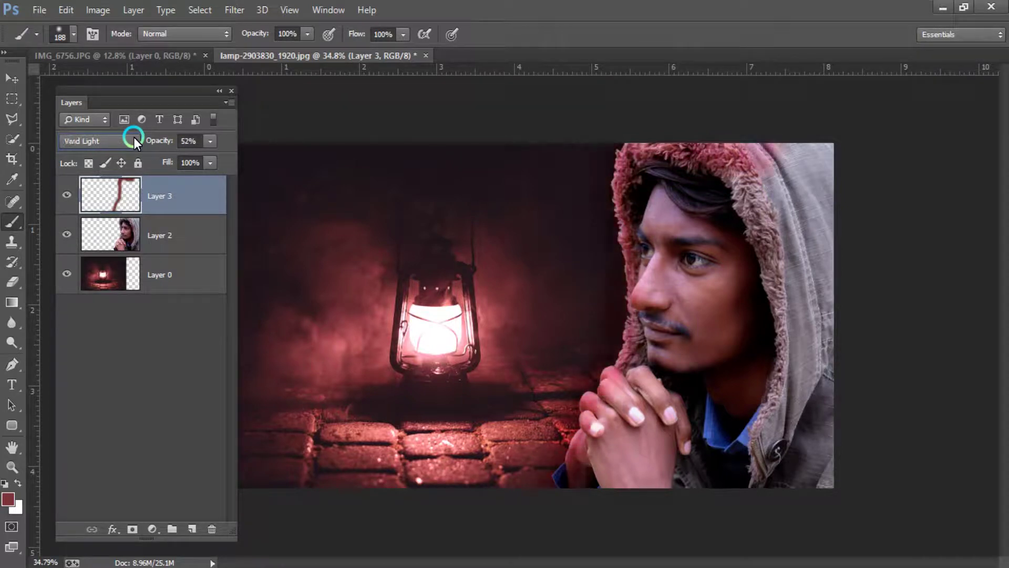
key(Down)
key(Down)
key(Up)
key(Up)
click(209, 143)
drag(183, 163, 177, 164)
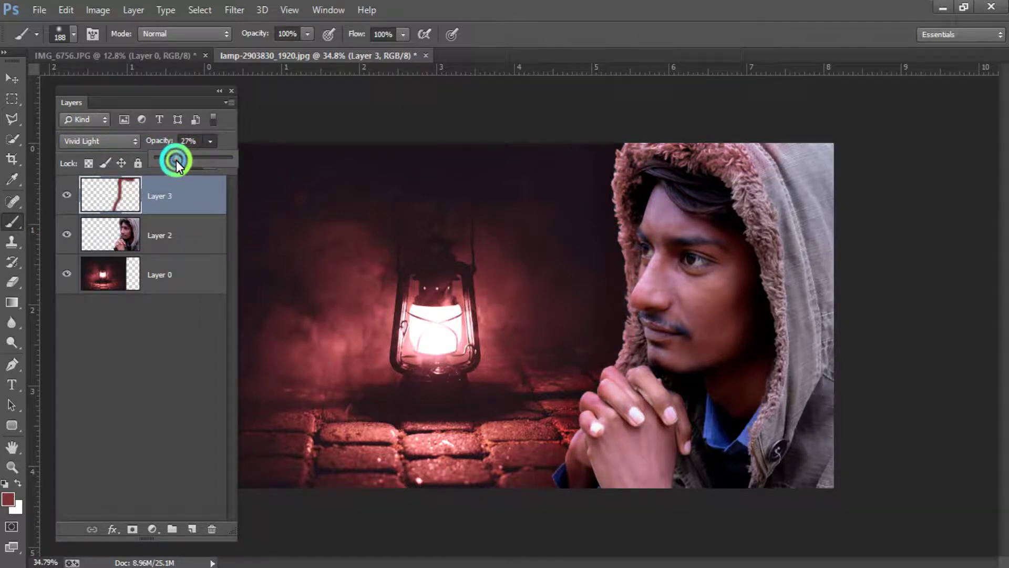
- Switch to the Eraser and set its brush size to 170 px
click(13, 90)
key(e)
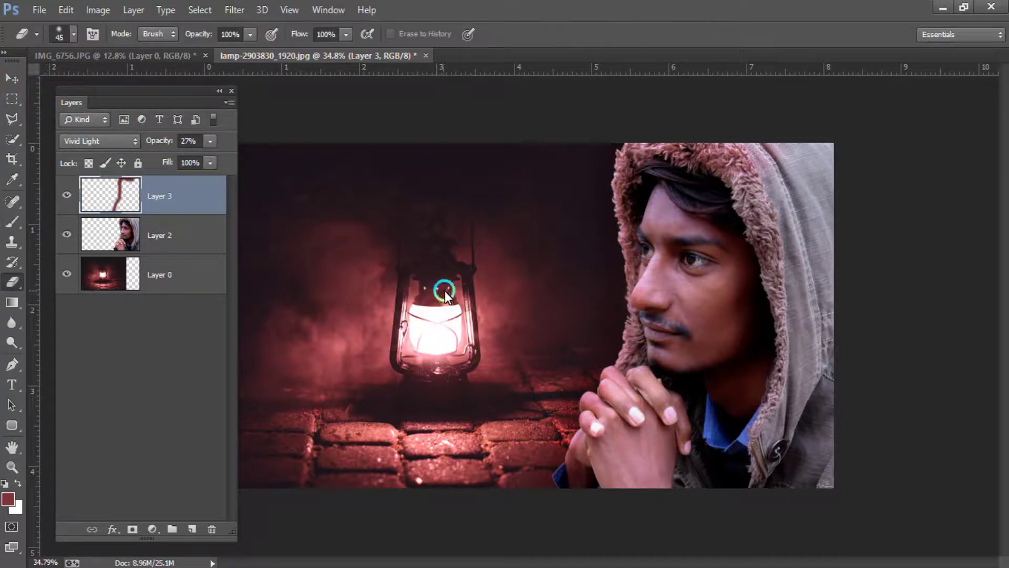
right_click(787, 197)
drag(881, 232, 920, 232)
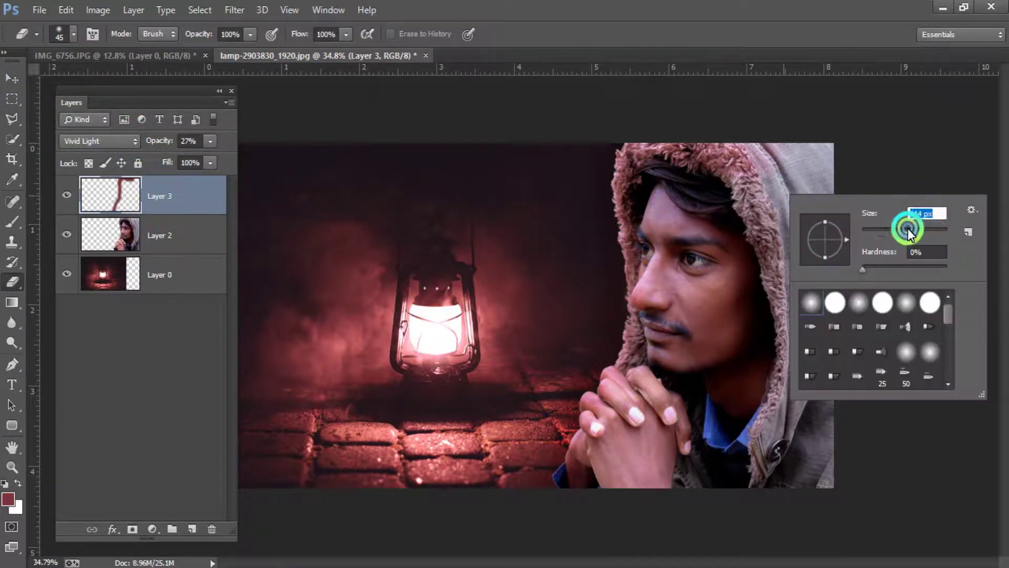
click(773, 181)
- Erase the red glow paint around the man's hood and face, then return to the Move tool
mouse_move(808, 263)
mouse_down()
mouse_move(698, 444)
mouse_move(593, 326)
mouse_move(585, 363)
mouse_move(537, 402)
mouse_move(542, 458)
mouse_move(600, 148)
mouse_move(591, 264)
mouse_move(553, 294)
mouse_up()
click(597, 279)
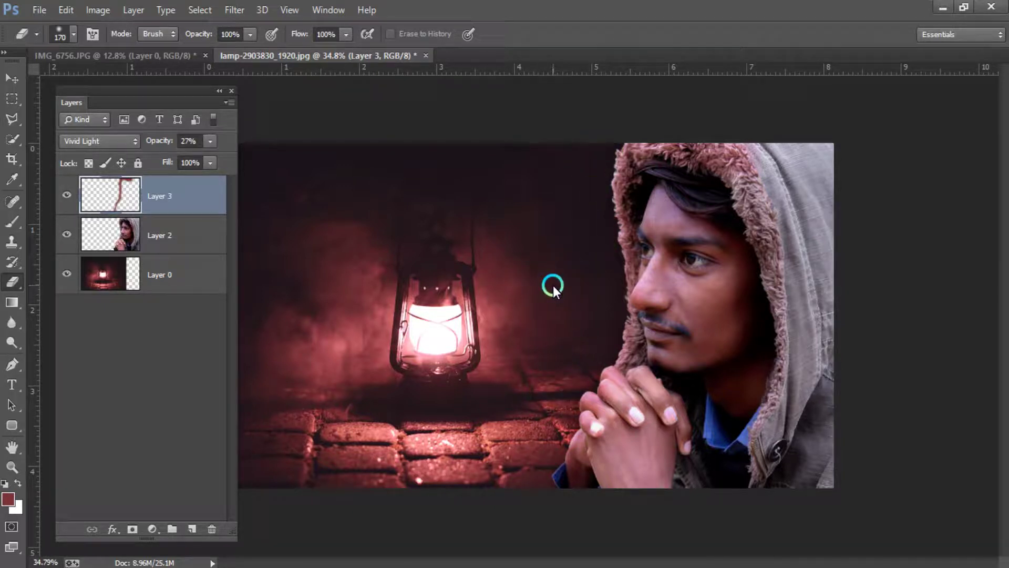
drag(614, 213, 592, 215)
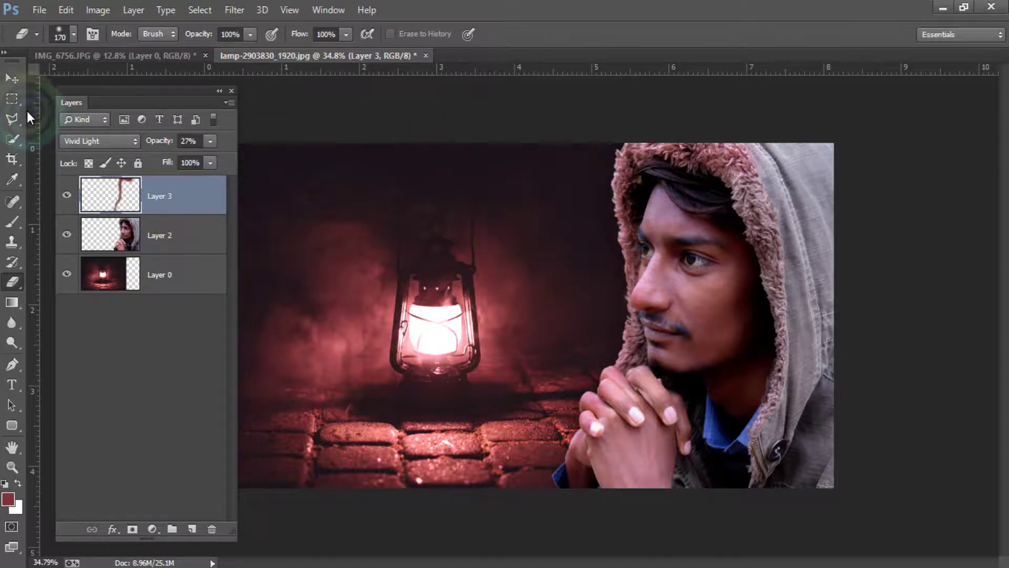
click(7, 82)
drag(159, 228, 148, 229)
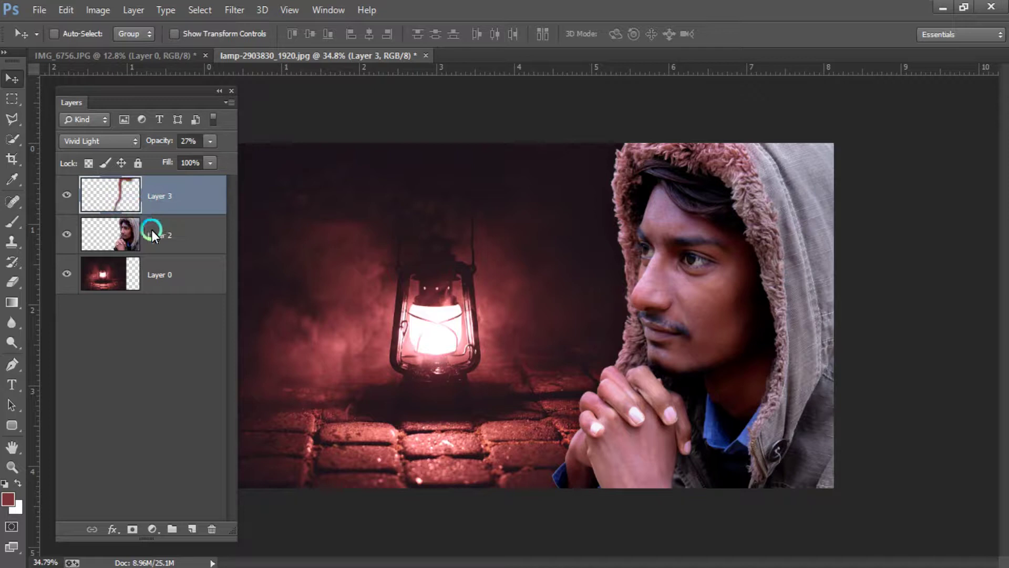
- Duplicate Layer 2 twice, hide the first copy and move it to the top, then select Layer 2 copy 2 and open the Filter menu
click(163, 225)
key(ctrl+j)
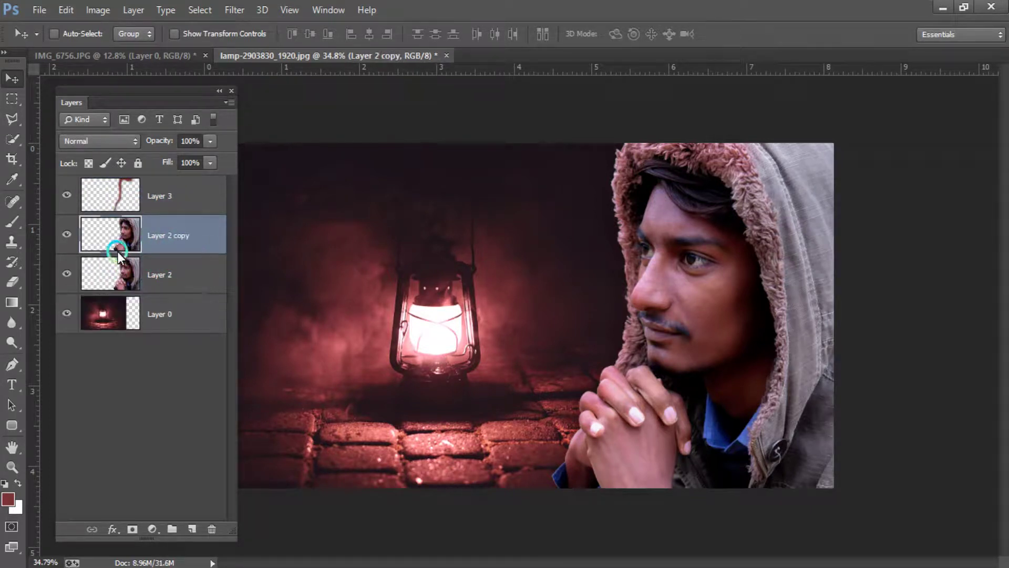
click(67, 235)
click(116, 274)
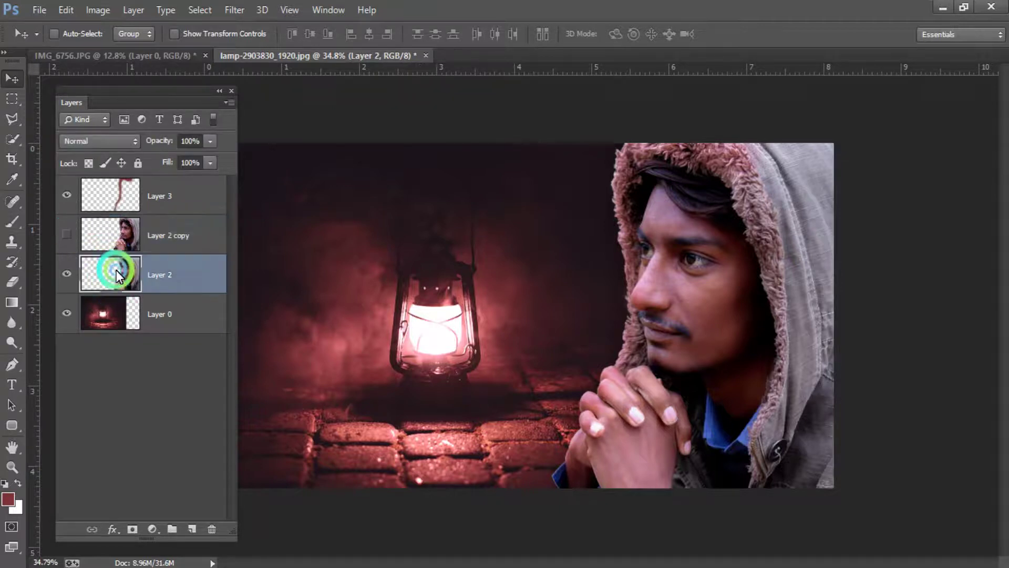
key(ctrl+j)
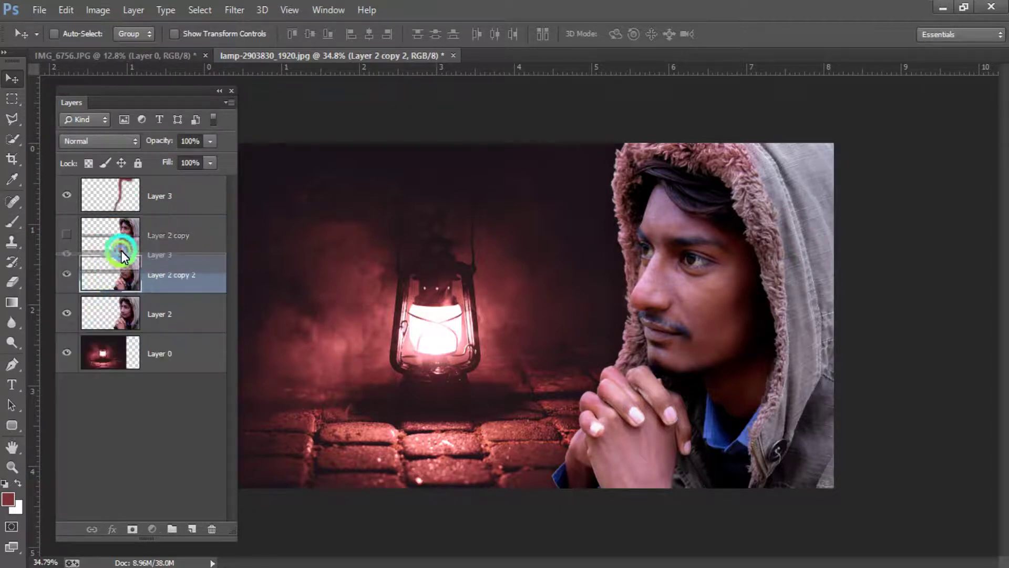
drag(113, 196, 121, 254)
click(130, 277)
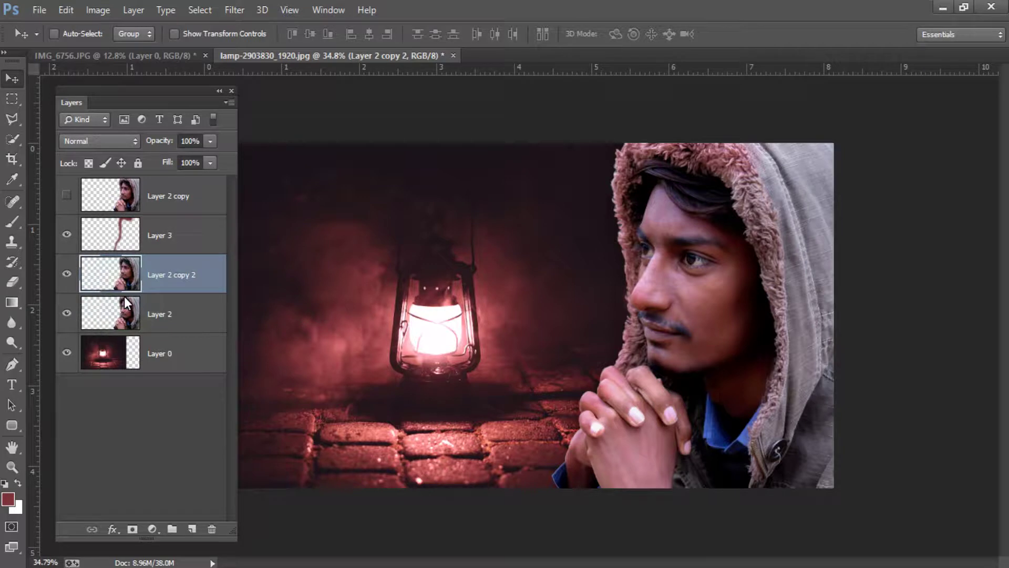
click(246, 21)
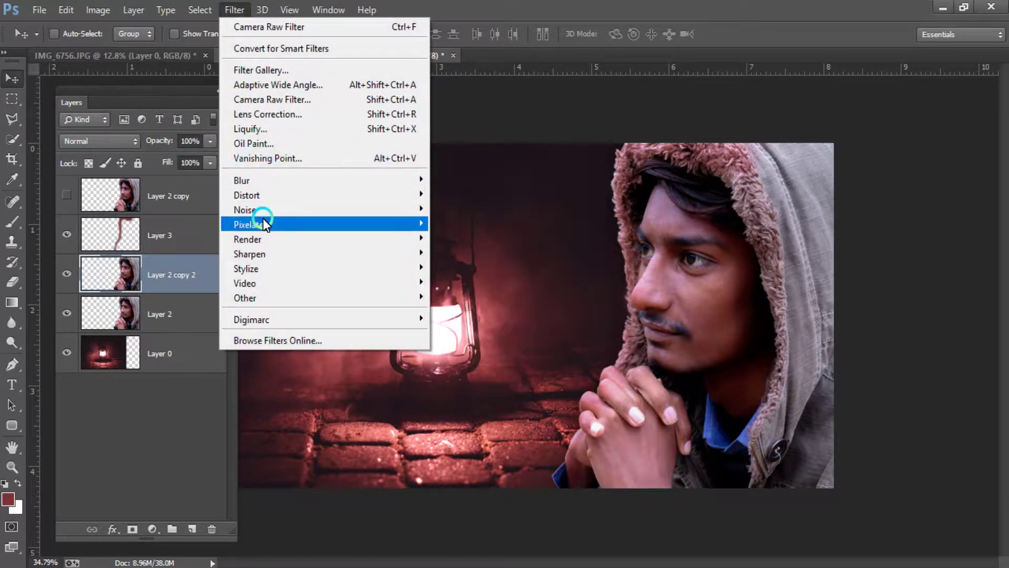
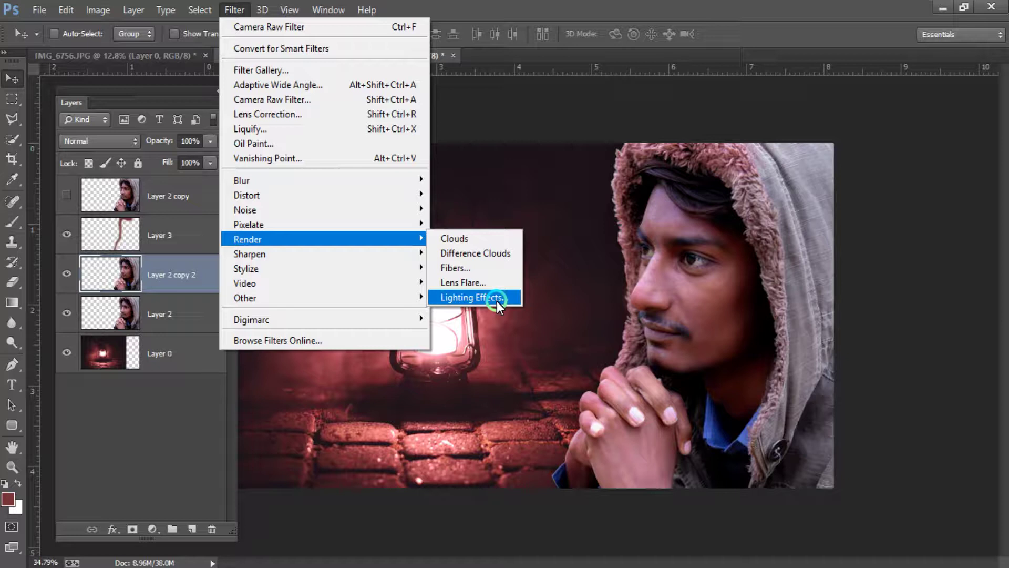
- Add a Lighting Effects spot light and spread it wide over the hooded man's face
click(497, 301)
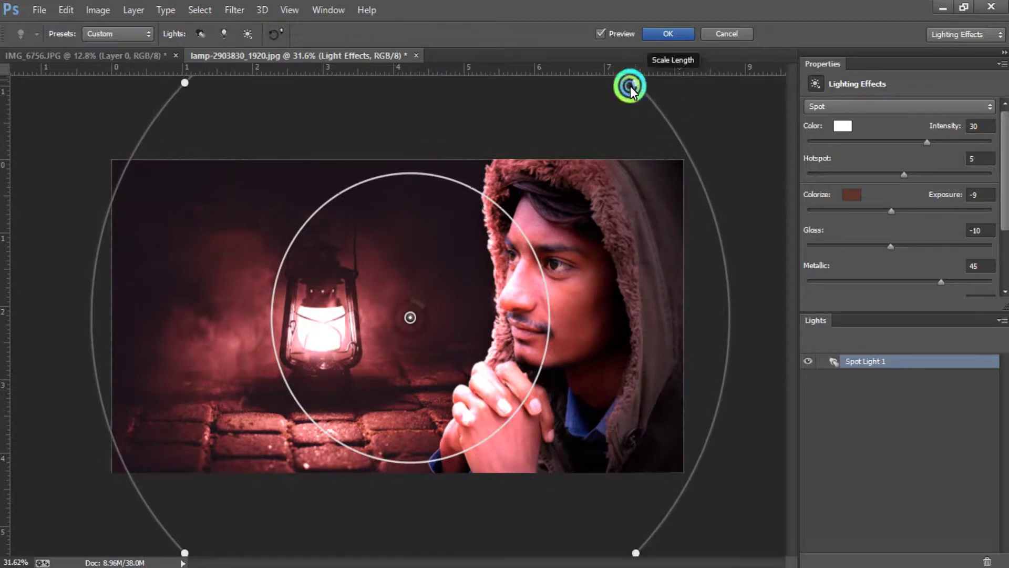
drag(633, 87, 518, 167)
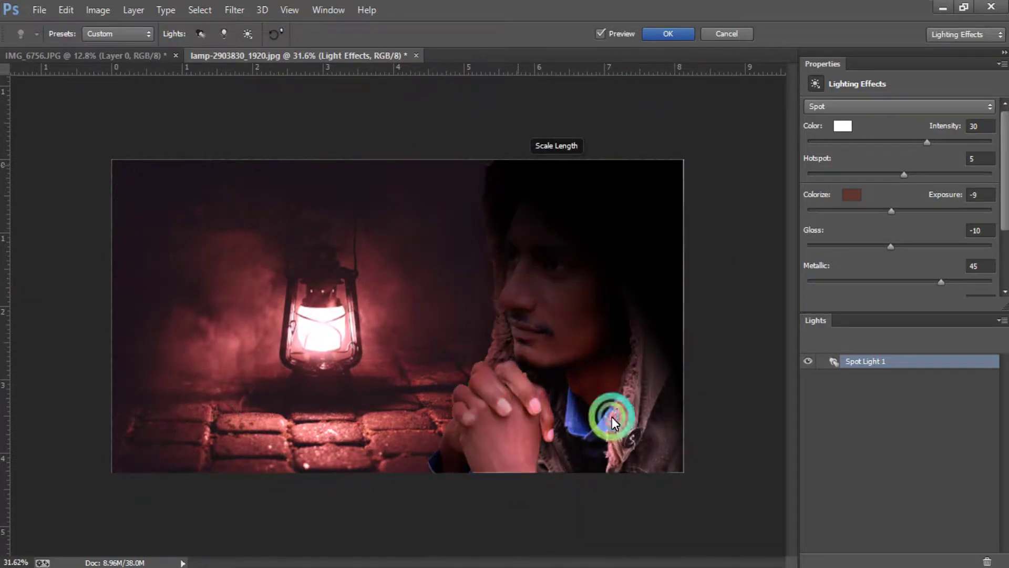
mouse_move(596, 469)
mouse_down()
mouse_move(564, 440)
mouse_move(593, 361)
mouse_move(619, 393)
mouse_move(581, 349)
mouse_move(589, 360)
mouse_up()
scroll(452, 282, down, 2)
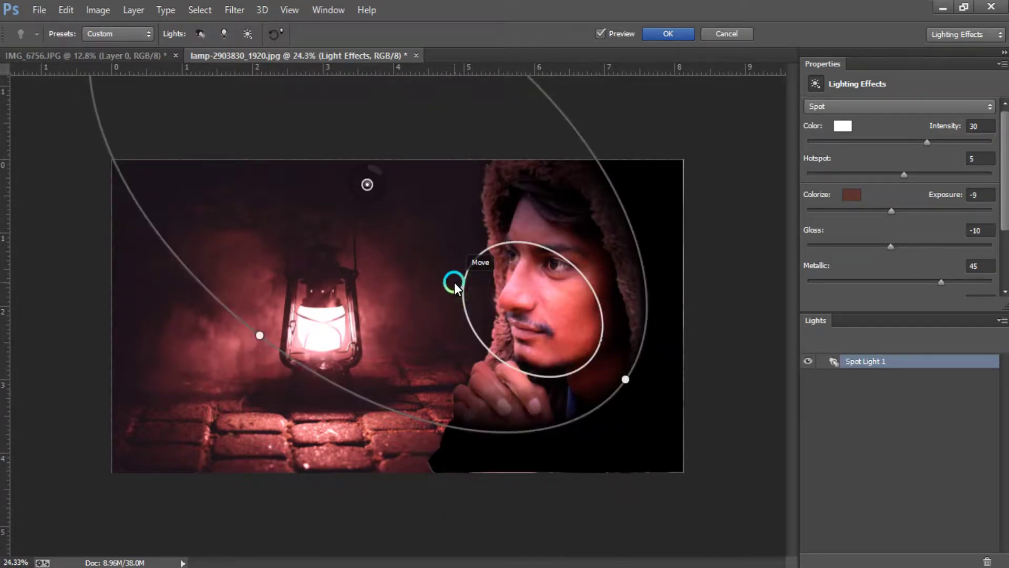
mouse_move(191, 77)
mouse_down()
mouse_move(335, 218)
mouse_move(378, 234)
mouse_move(429, 286)
mouse_move(467, 268)
mouse_move(500, 330)
mouse_move(550, 375)
mouse_move(415, 227)
mouse_up()
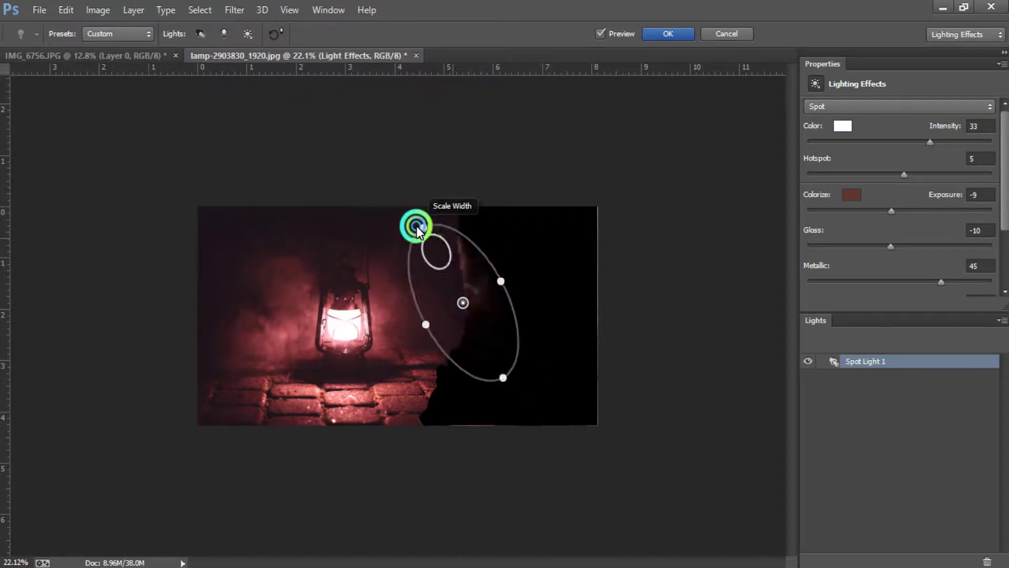
drag(512, 379, 551, 401)
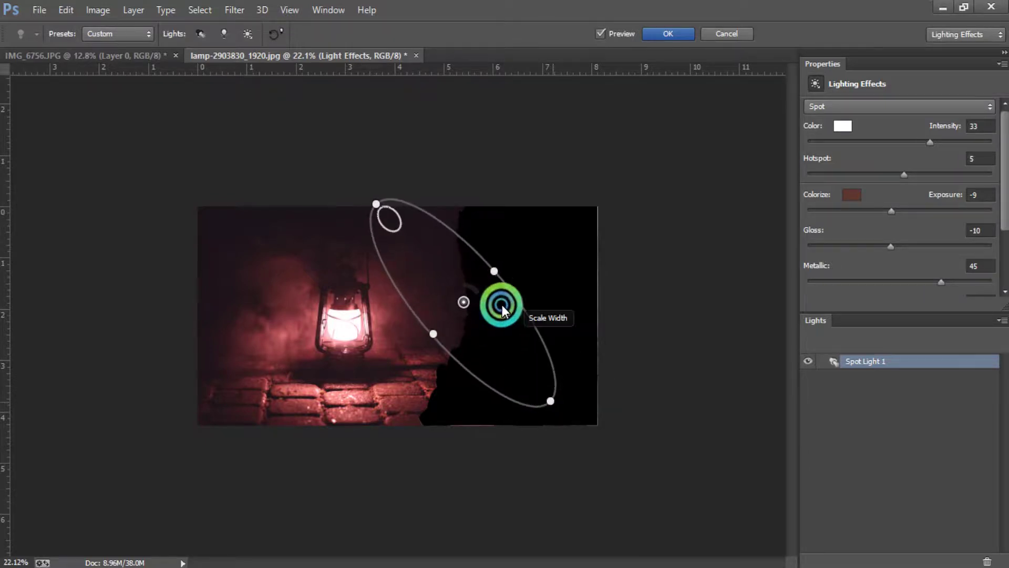
drag(494, 272, 550, 221)
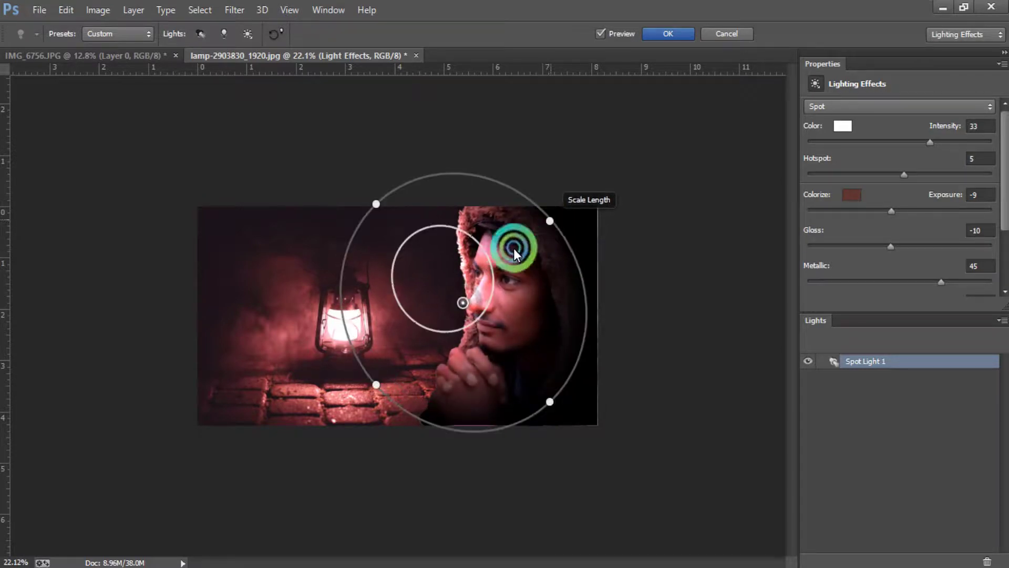
- Move and reshape the spotlight into a wide round pool around the man's face
scroll(479, 307, up, 1)
scroll(480, 302, up, 1)
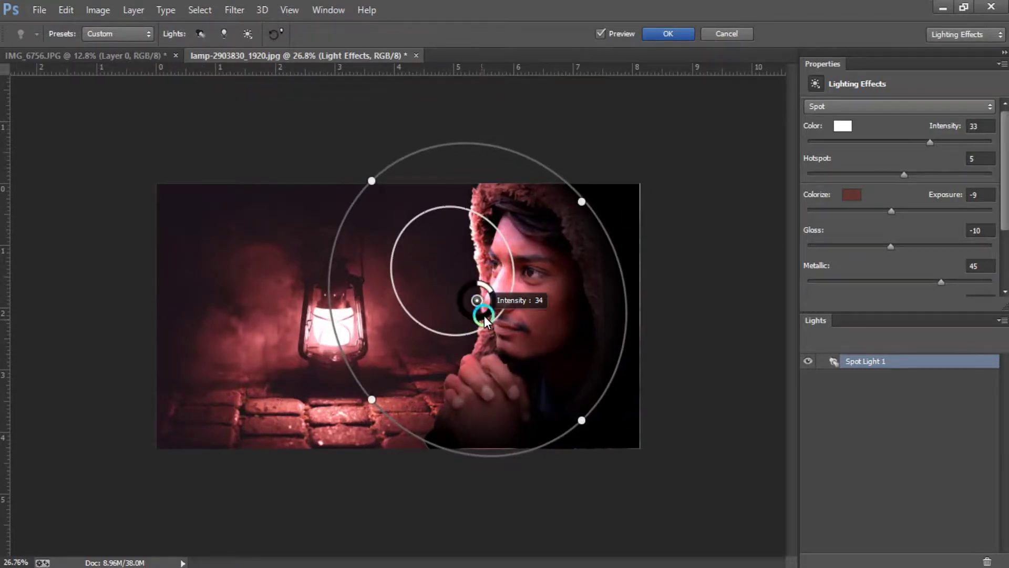
drag(491, 292, 490, 287)
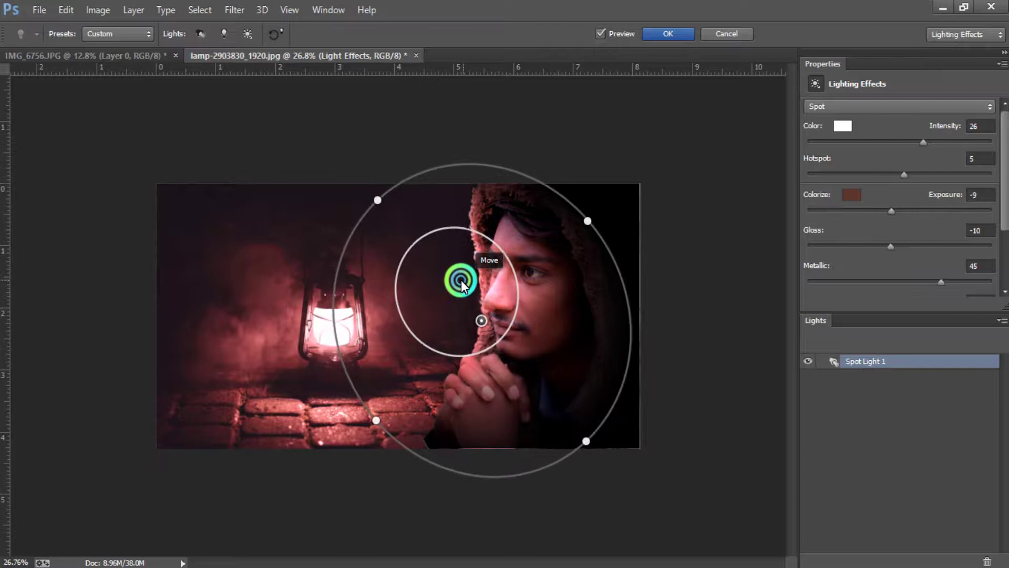
drag(463, 283, 461, 287)
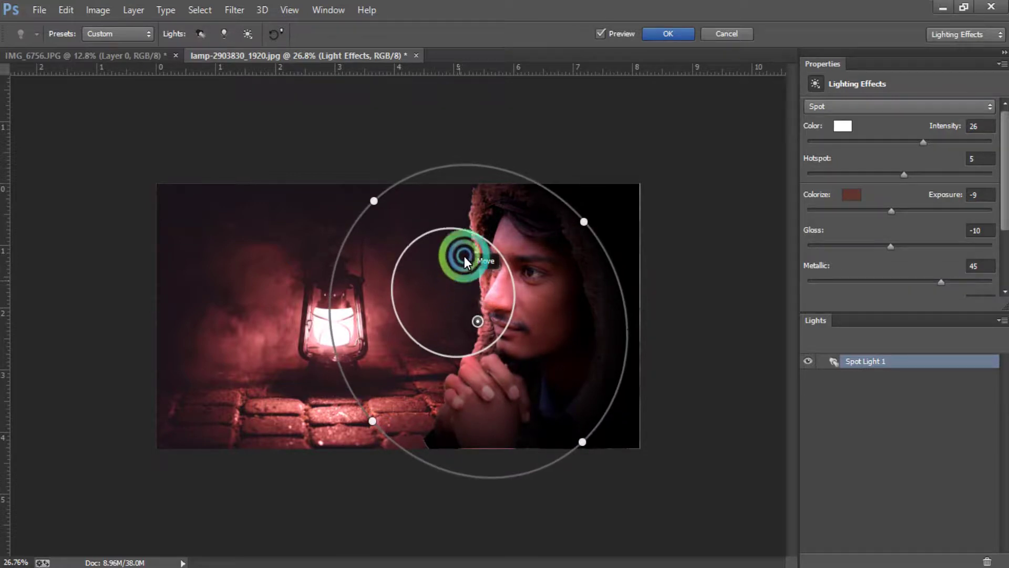
drag(500, 252, 511, 227)
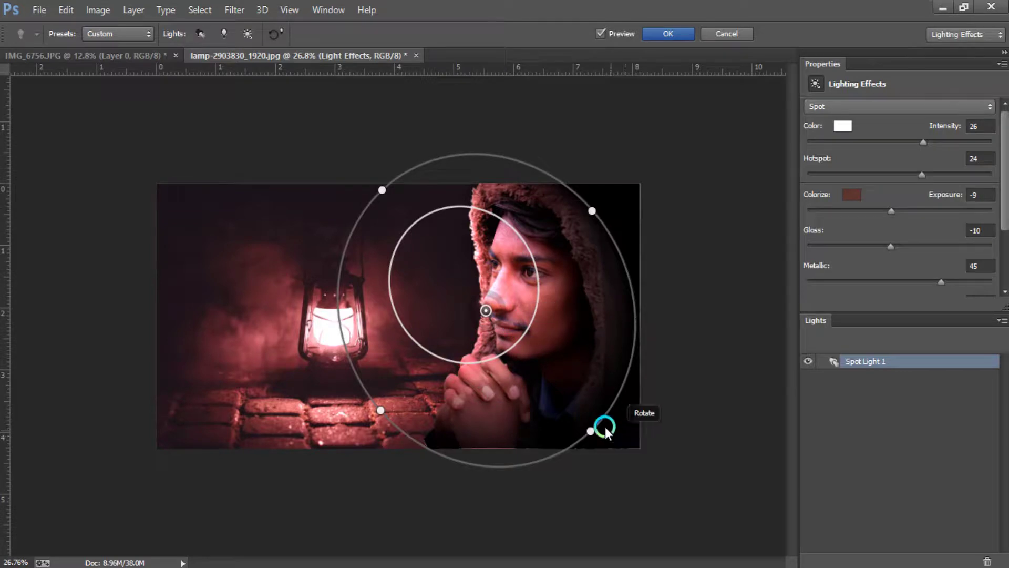
mouse_move(591, 432)
mouse_down()
mouse_move(613, 447)
mouse_move(605, 442)
mouse_up()
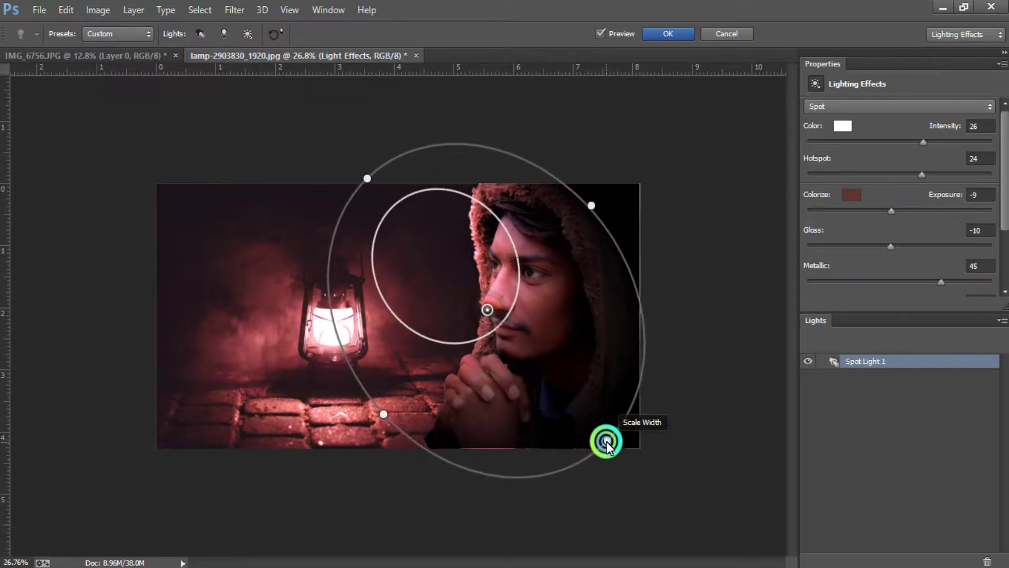
drag(601, 209, 603, 205)
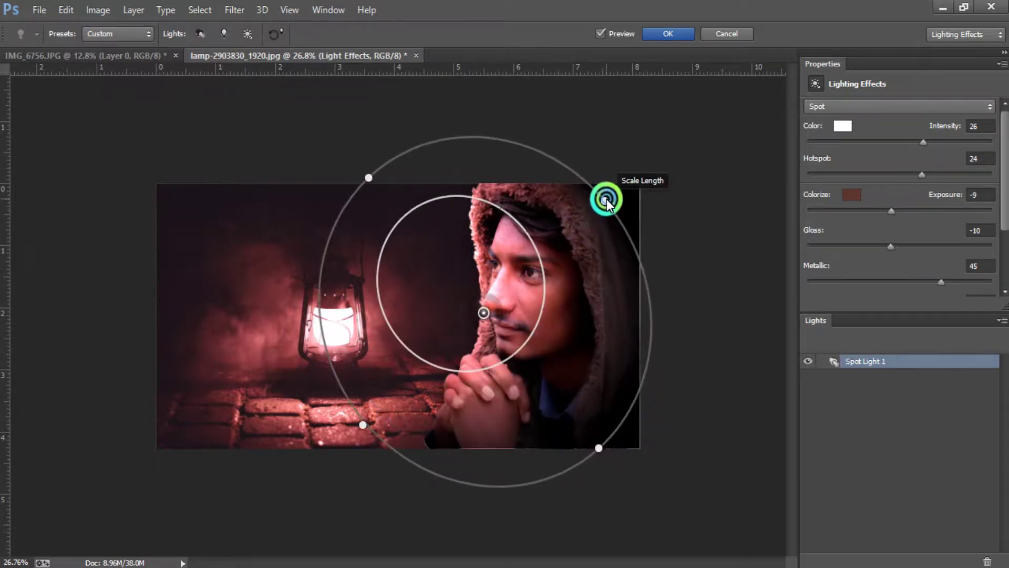
- Set the light intensity to 60 and apply the Lighting Effects filter
click(668, 33)
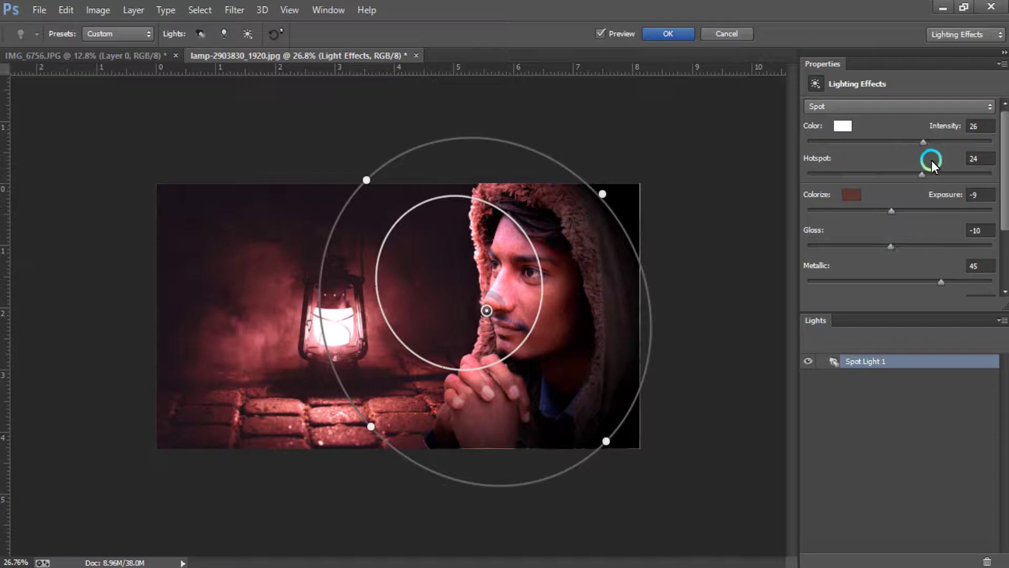
drag(925, 141, 909, 141)
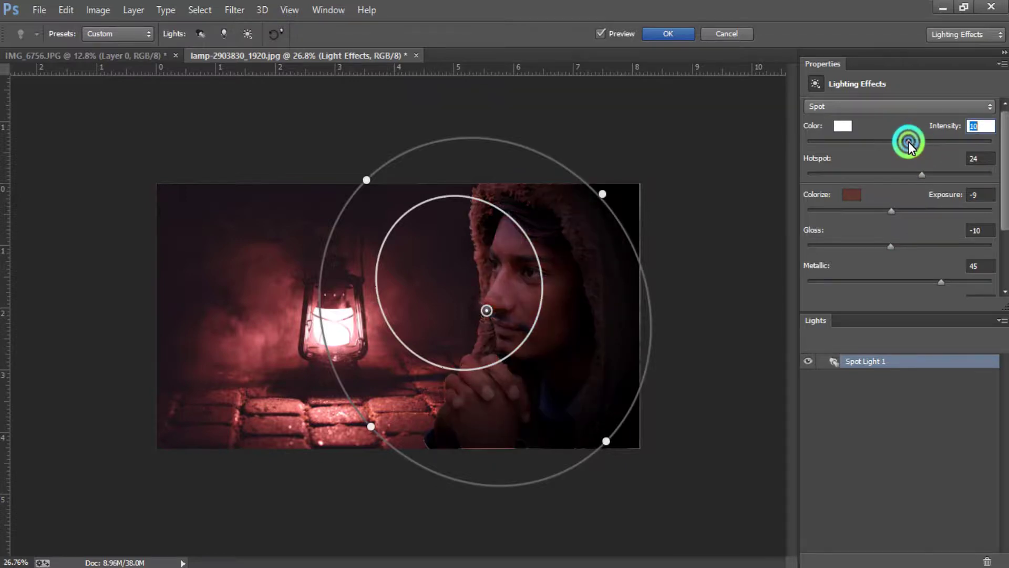
drag(915, 141, 916, 141)
click(669, 34)
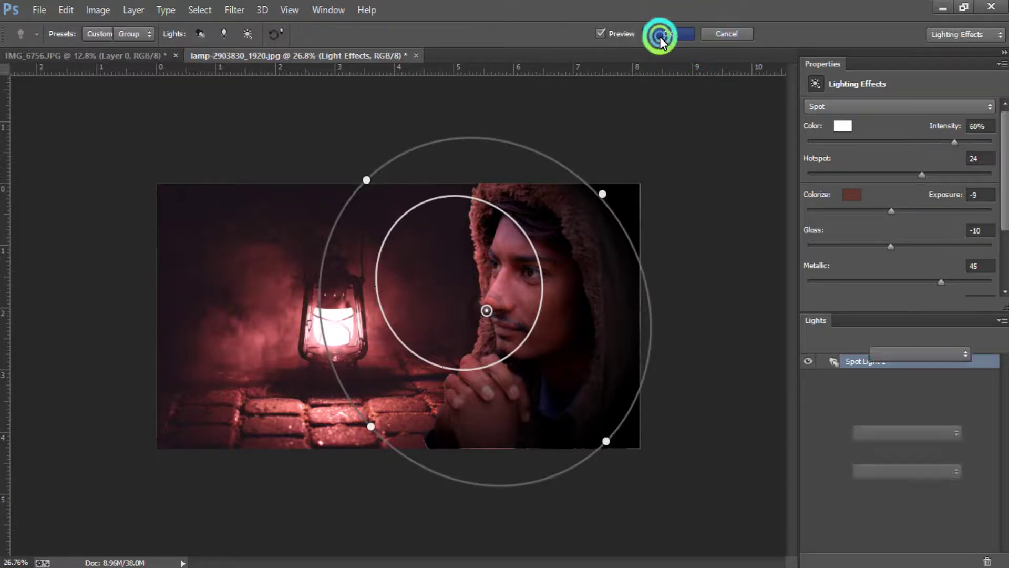
- Toggle the relit portrait layer's visibility to compare it with the original
click(454, 387)
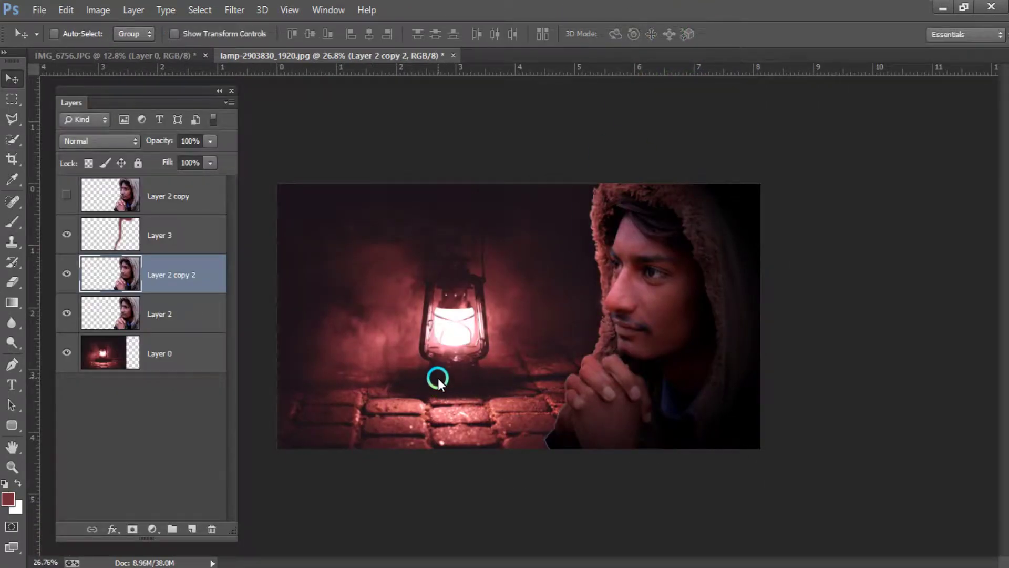
scroll(548, 317, up, 1)
scroll(517, 315, up, 1)
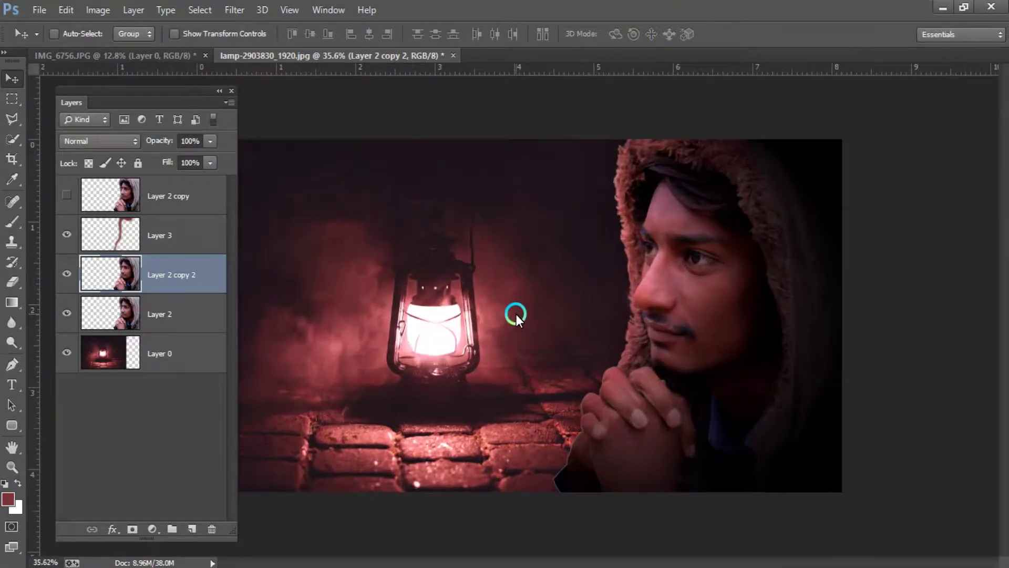
click(64, 272)
click(64, 272)
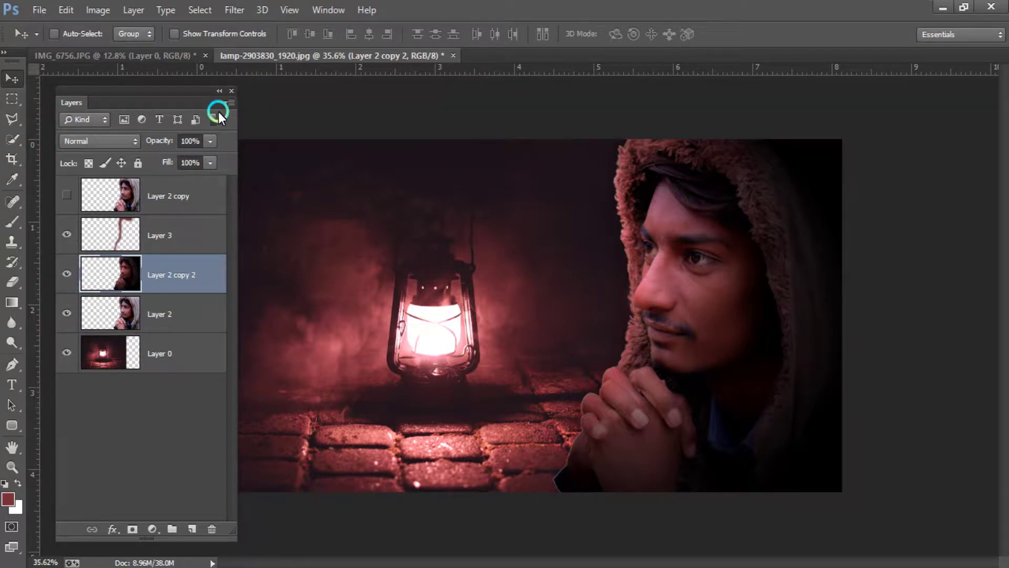
- Set Layer 2 copy 2's opacity to 90%
double_click(193, 142)
click(145, 138)
text(80)
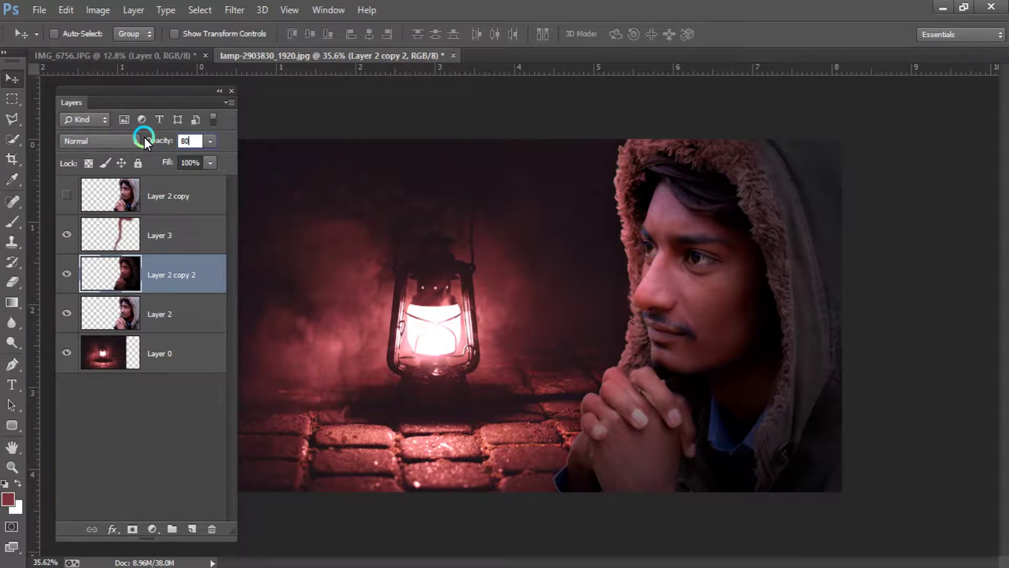
key(BackSpace)
key(BackSpace)
text(90)
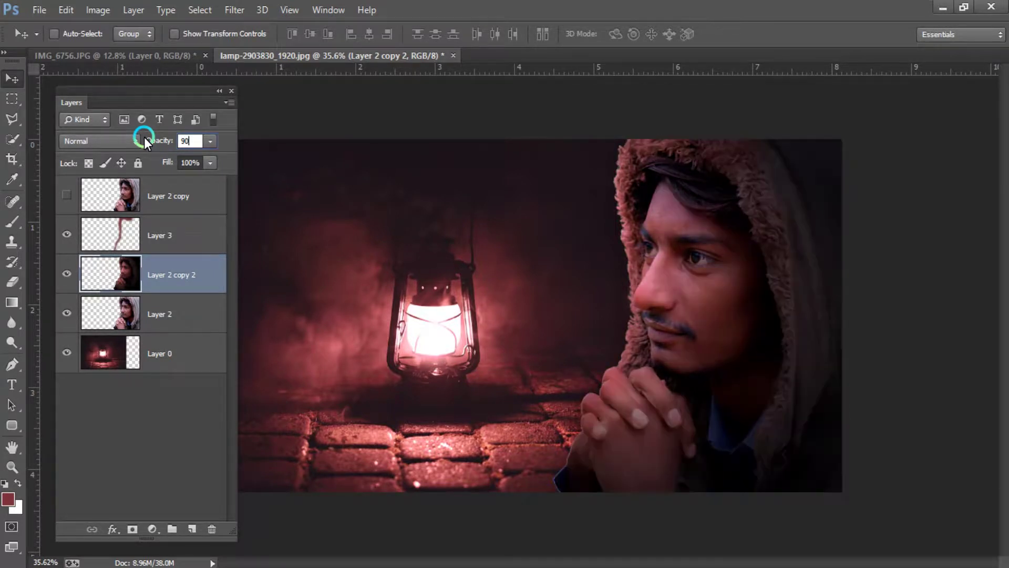
key(Return)
- Zoom and pan to inspect the man's face and hands
scroll(490, 419, up, 2)
scroll(609, 449, up, 2)
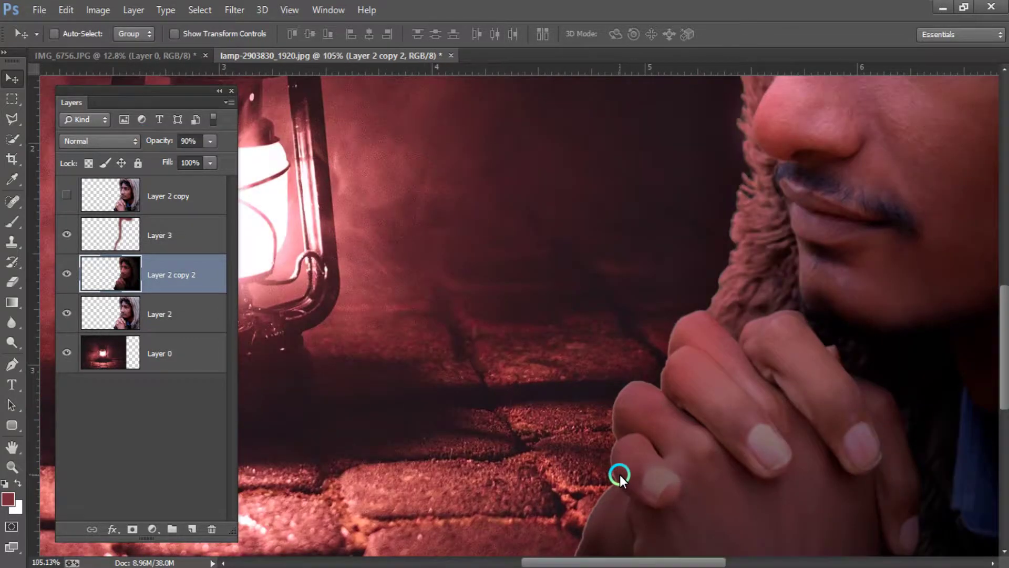
scroll(619, 475, up, 2)
scroll(644, 470, up, 2)
scroll(614, 262, down, 1)
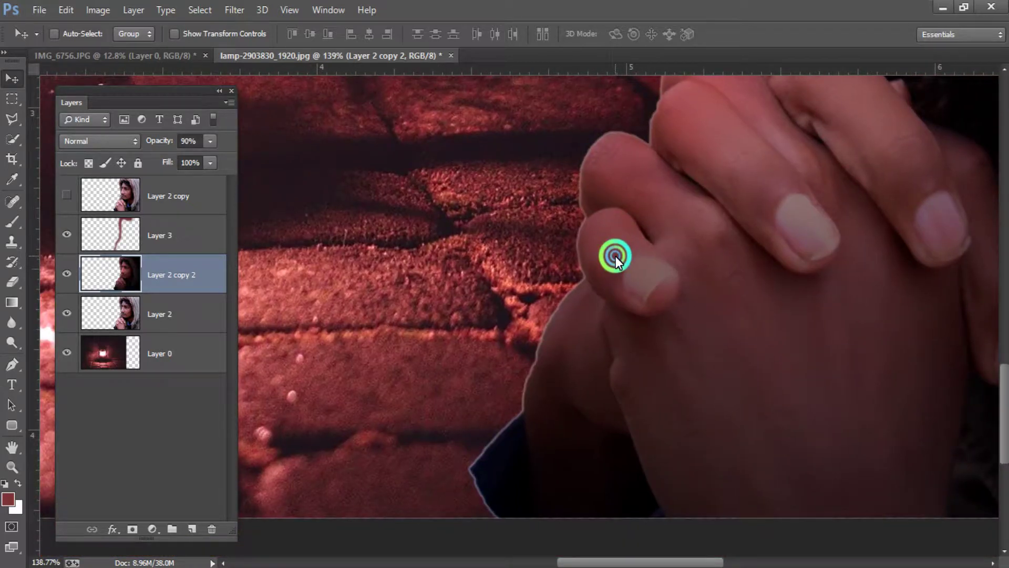
drag(616, 271, 604, 423)
drag(663, 327, 627, 453)
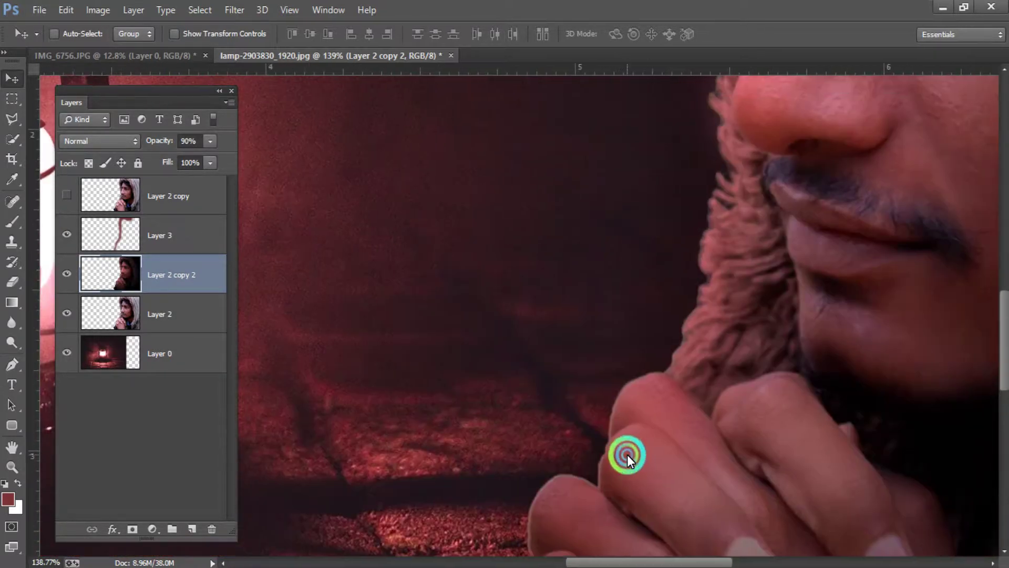
scroll(665, 394, down, 2)
scroll(665, 394, down, 2)
scroll(666, 394, down, 1)
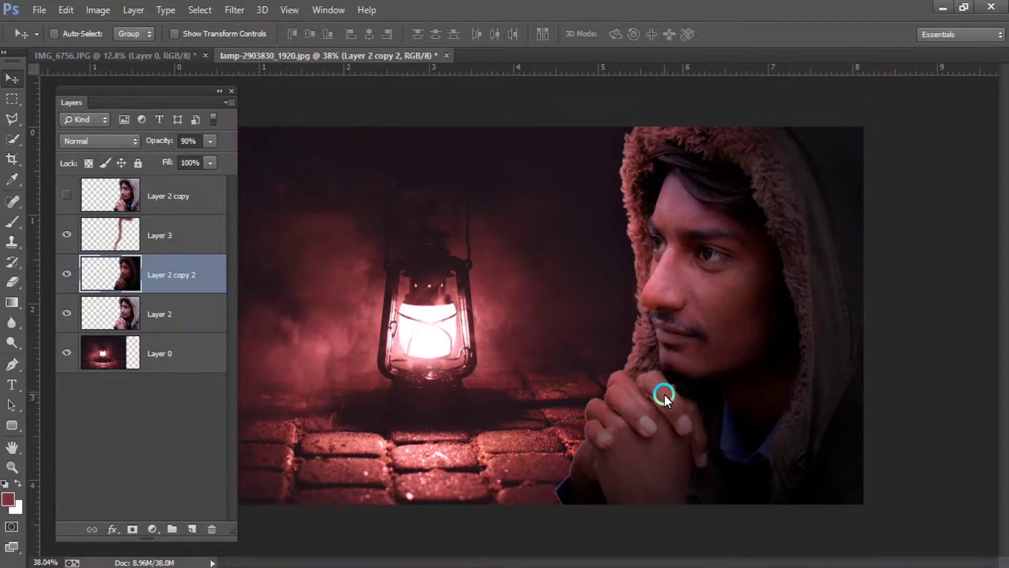
- Merge the relit portrait into Layer 2, check Layer 3, and make Layer 2 active
key(ctrl+e)
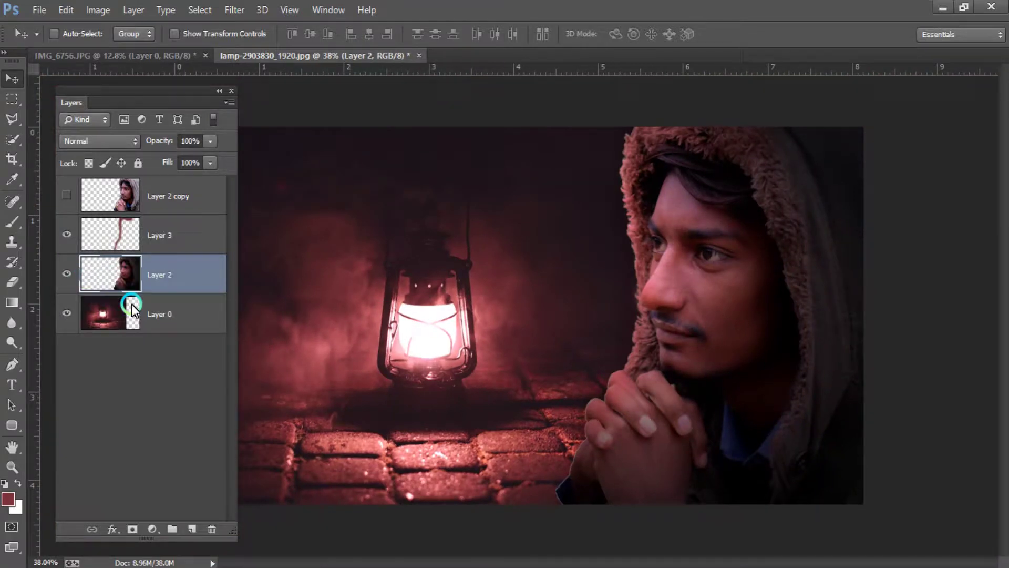
click(66, 236)
click(66, 235)
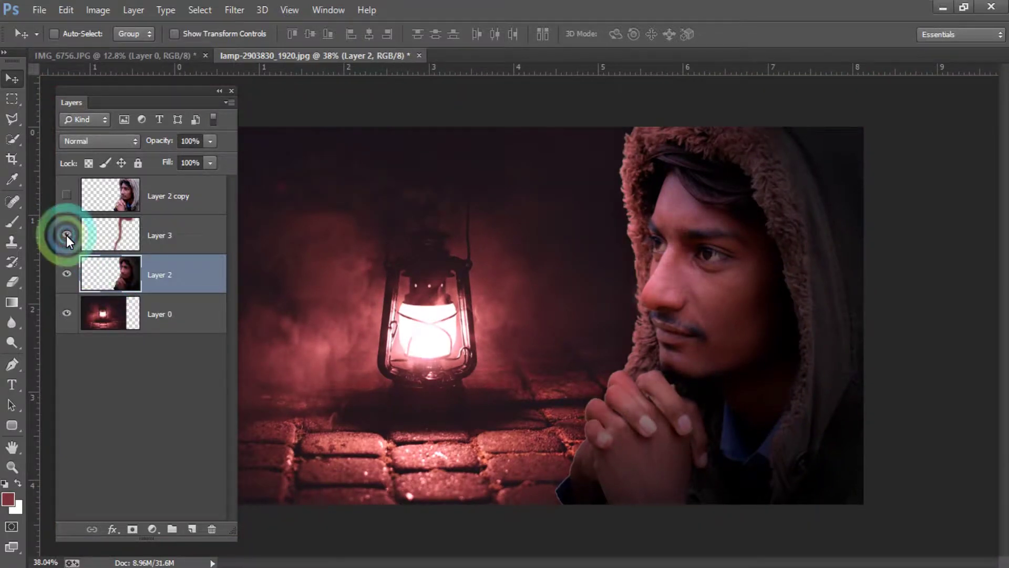
click(151, 268)
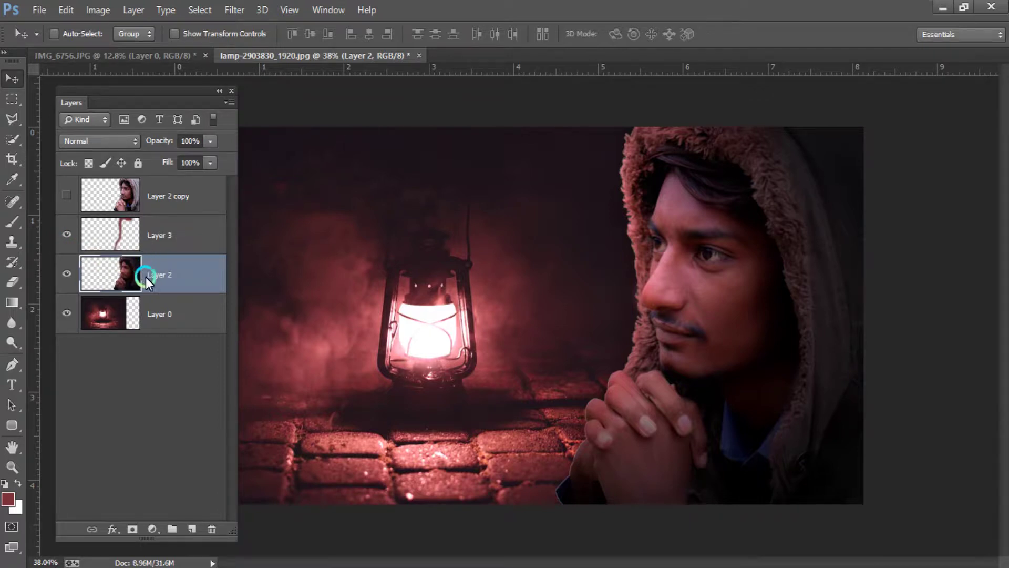
click(138, 278)
- Load Layer 2's transparency as a selection and test it by inverting twice
click(245, 8)
click(202, 12)
click(239, 294)
click(873, 69)
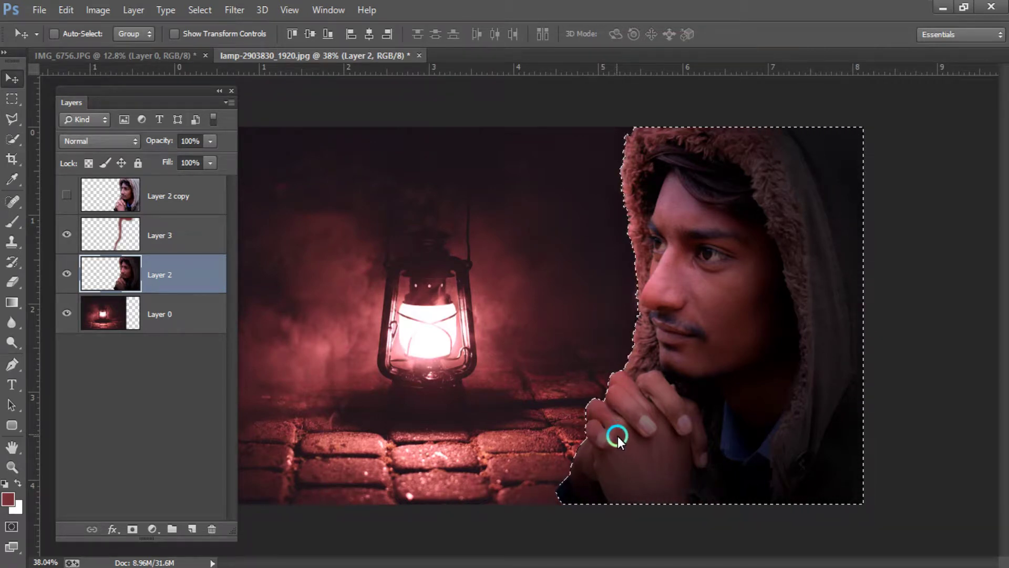
key(ctrl+shift+i)
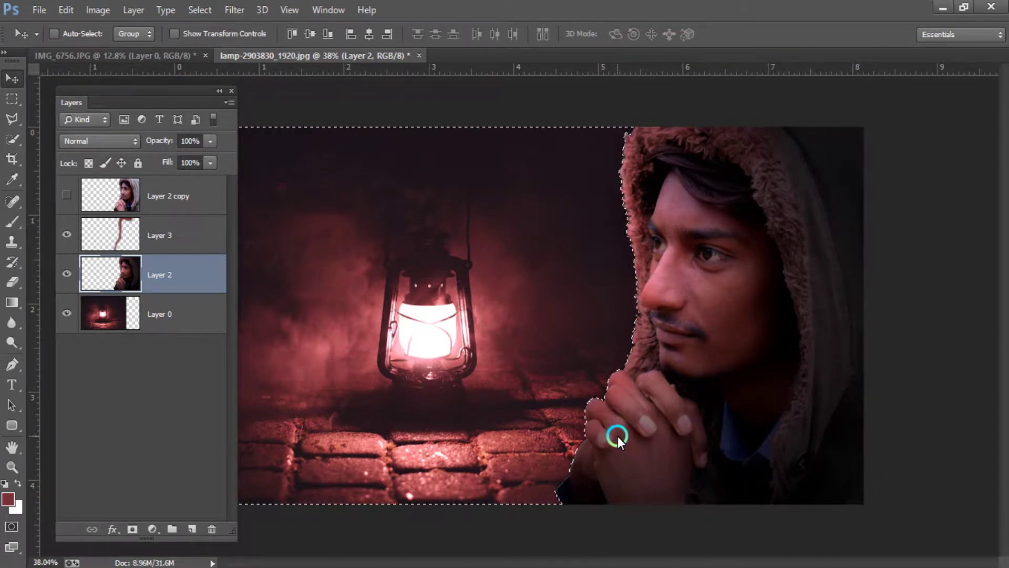
key(ctrl+shift+i)
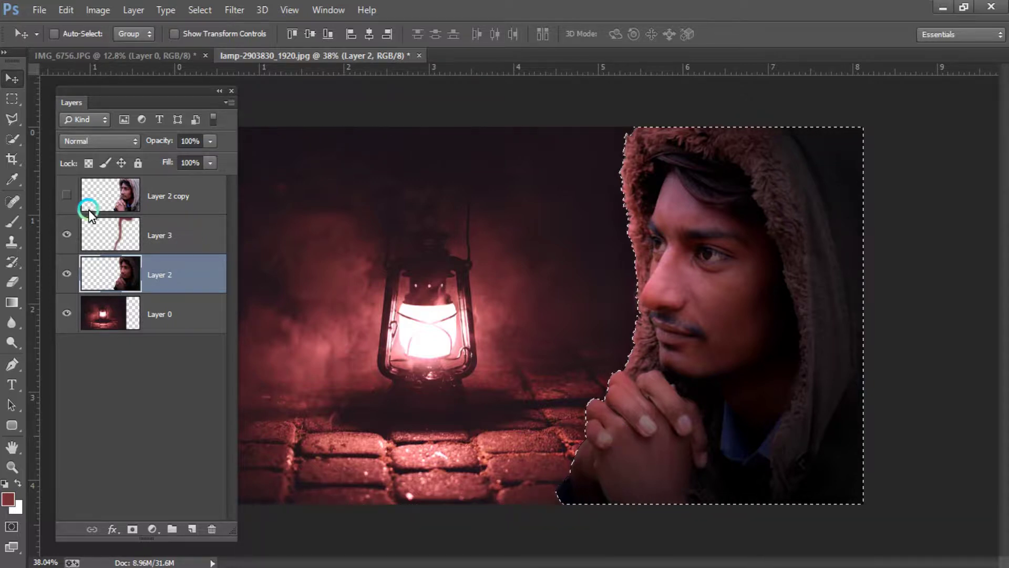
- Invert the selection onto the background and feather it by 5 pixels
click(53, 102)
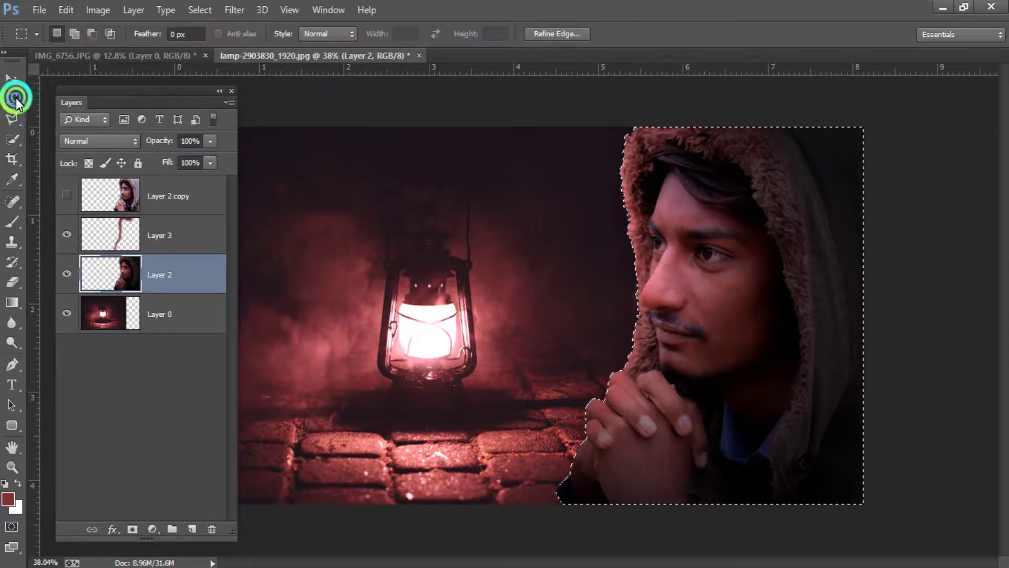
right_click(578, 241)
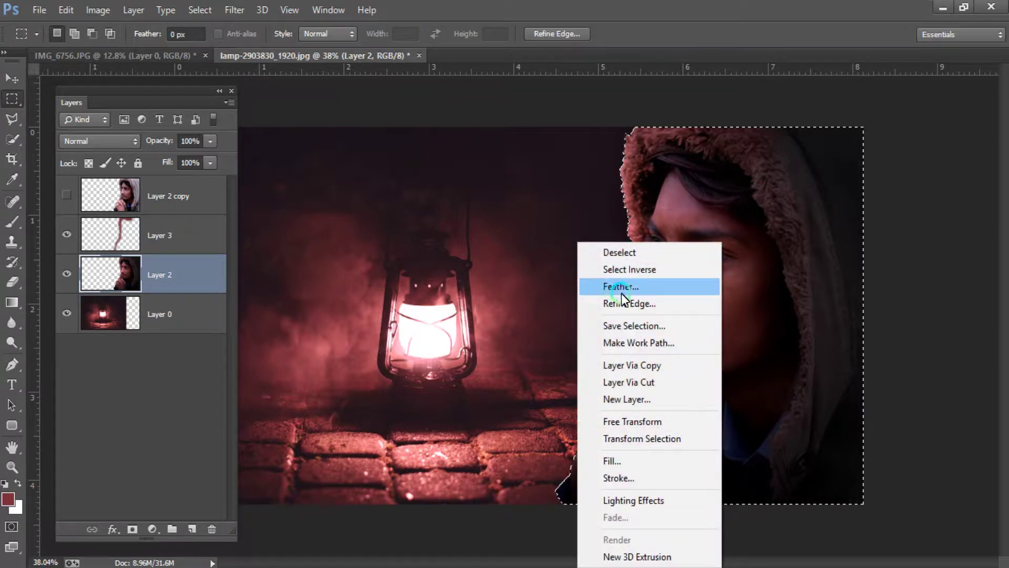
click(618, 274)
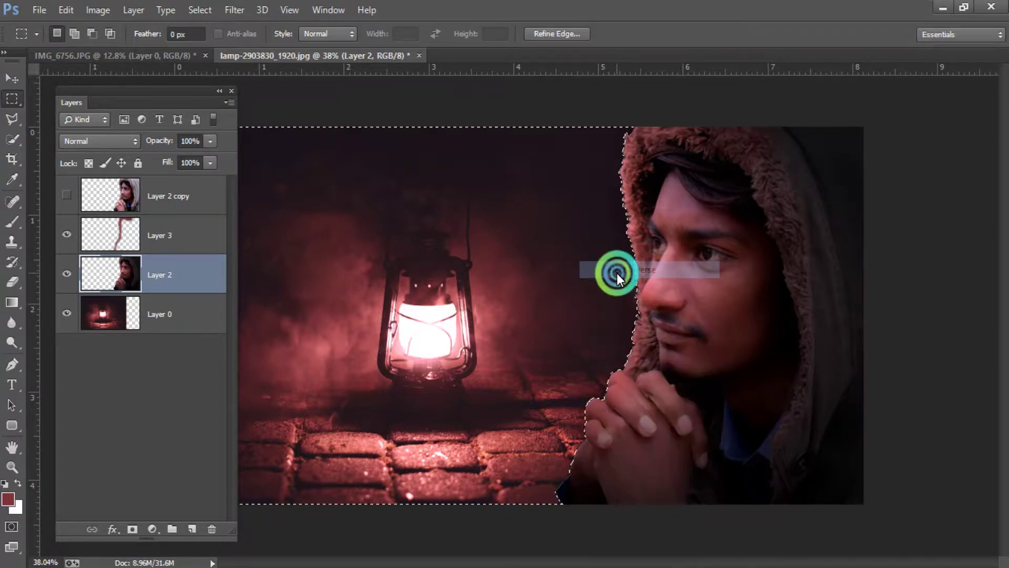
scroll(604, 450, up, 3)
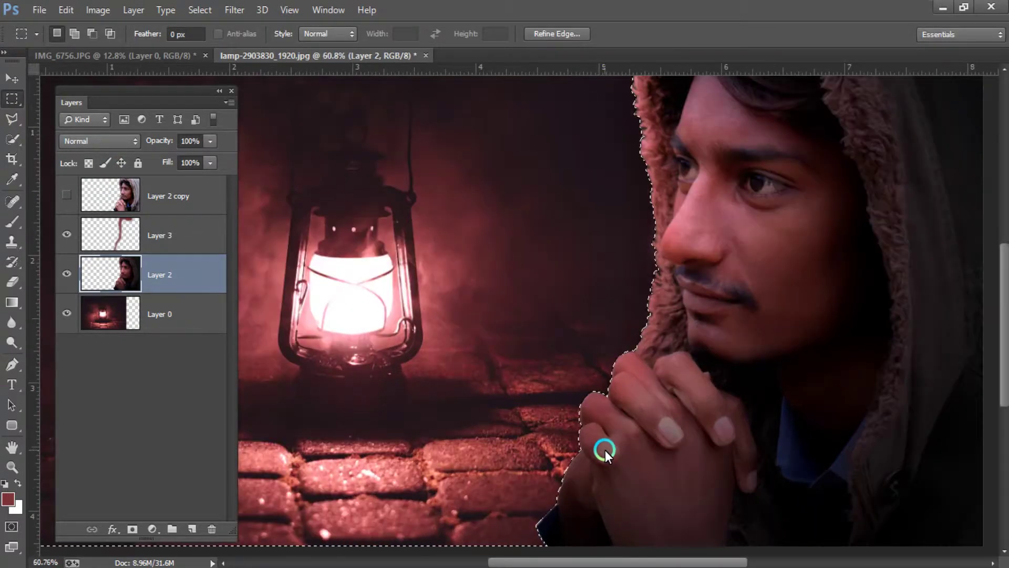
scroll(601, 448, up, 3)
right_click(509, 317)
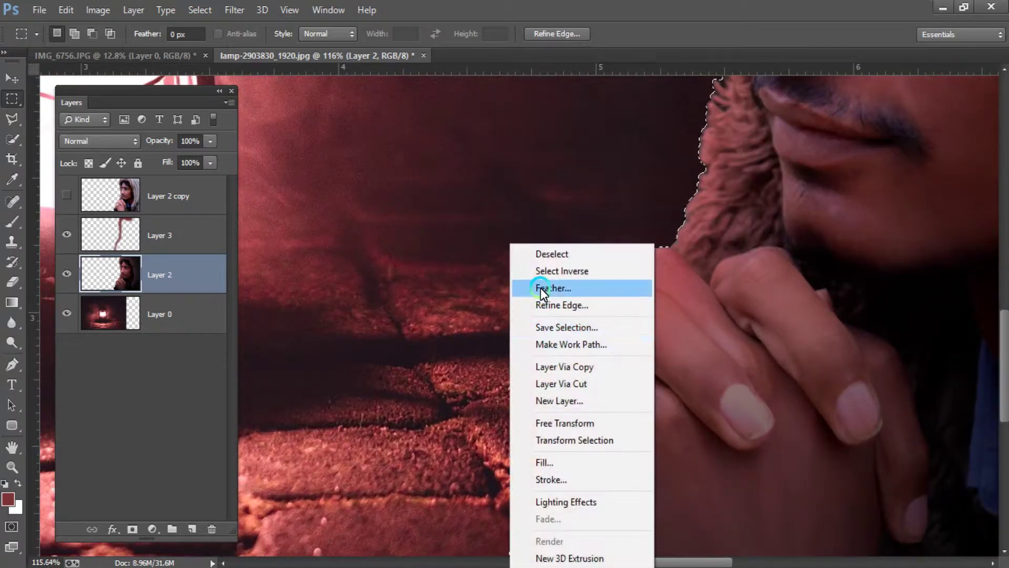
click(541, 288)
text(5)
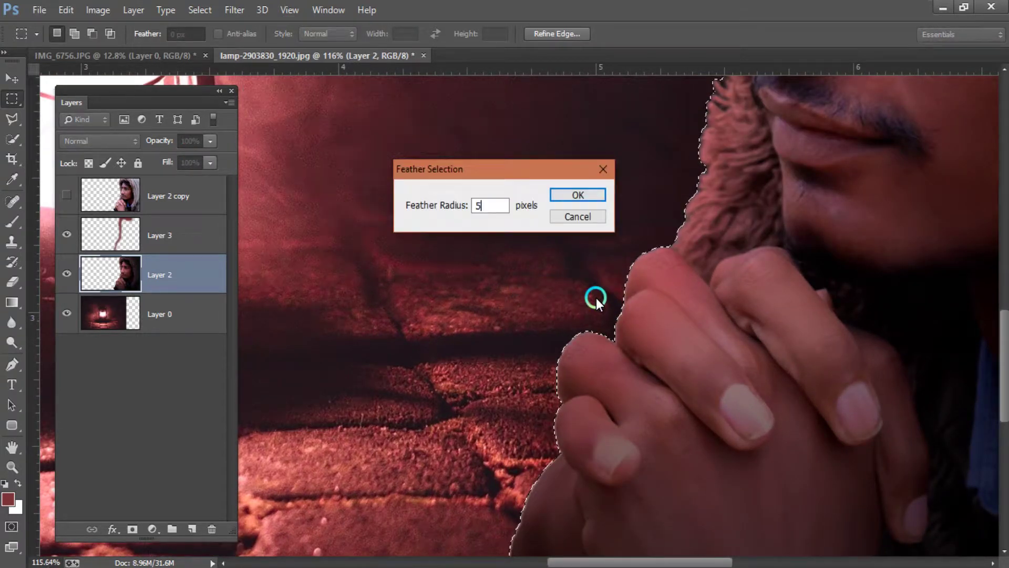
key(Return)
- Deselect and zoom in on the edge of the man's clasped fingers
scroll(590, 408, up, 3)
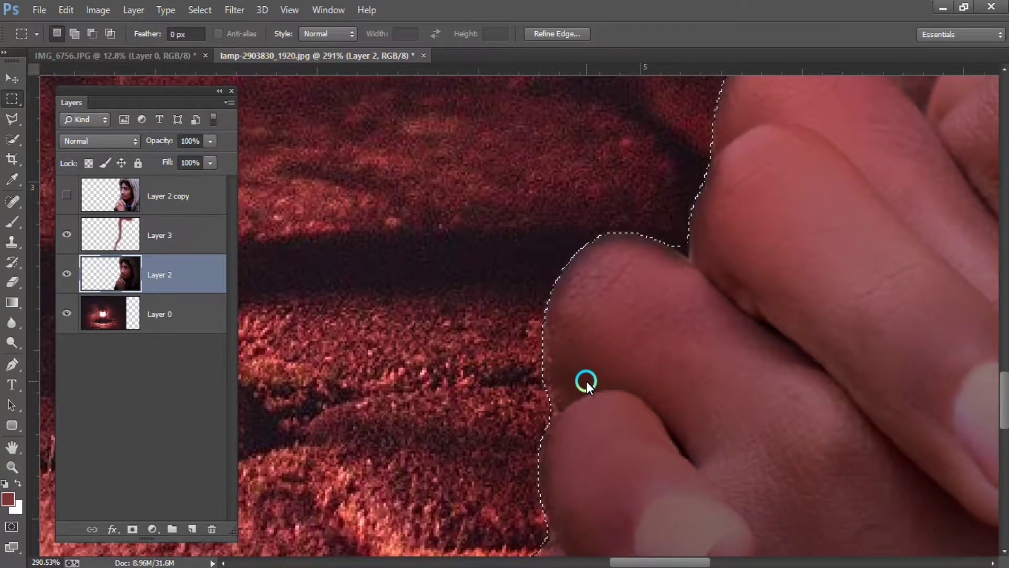
scroll(586, 381, down, 3)
scroll(586, 382, down, 2)
scroll(587, 381, down, 2)
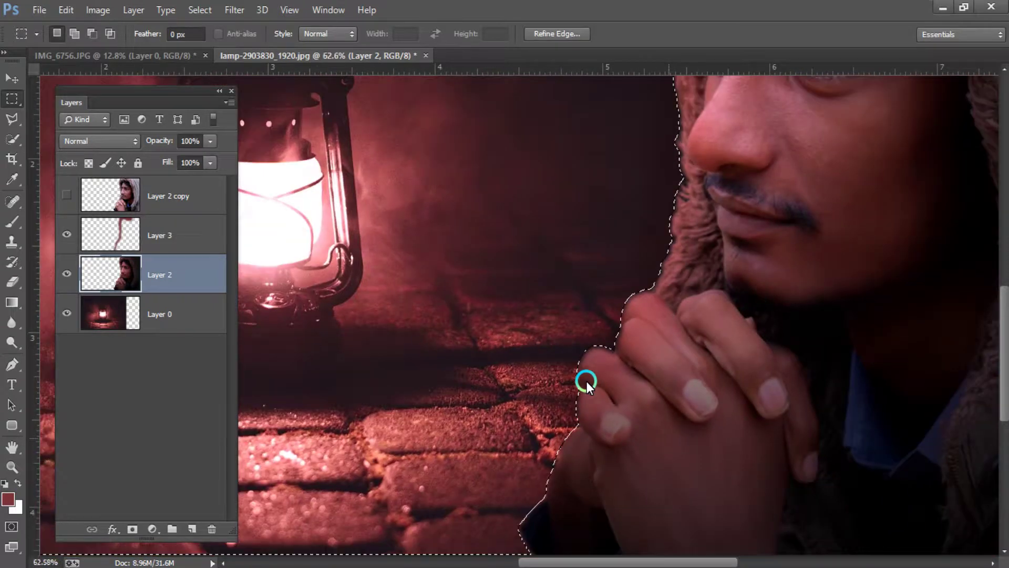
scroll(587, 381, down, 1)
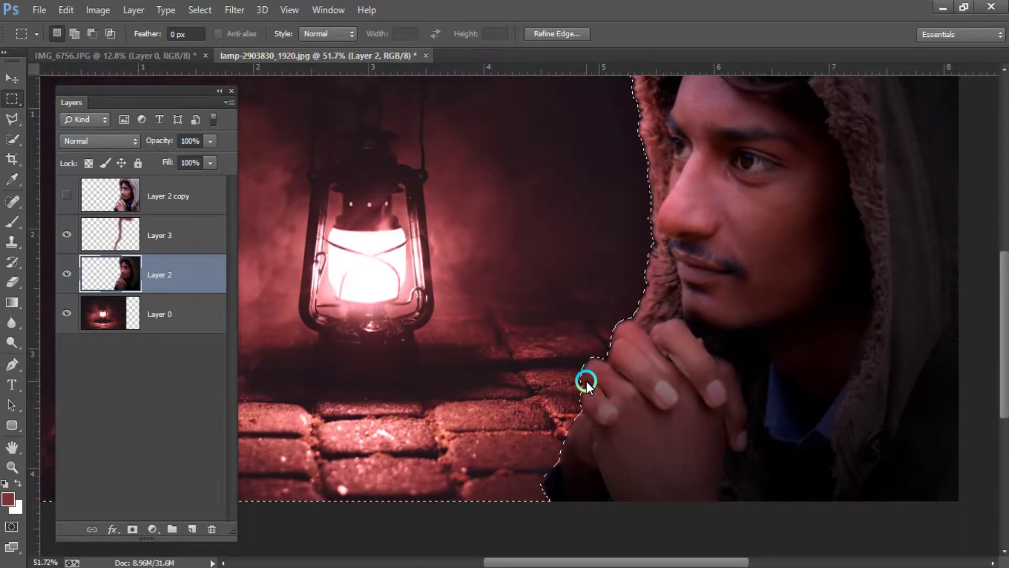
key(ctrl+d)
scroll(620, 425, down, 1)
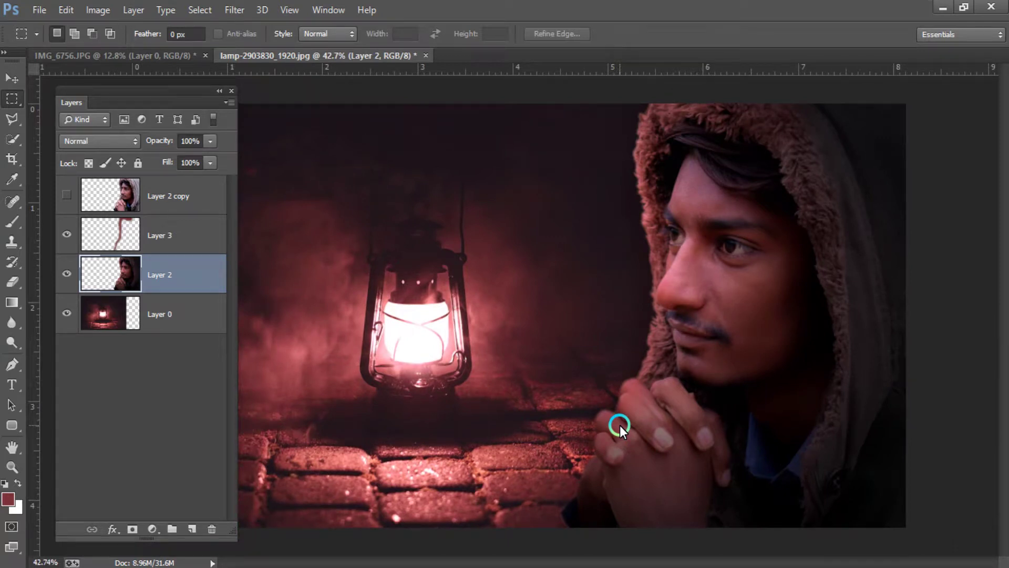
scroll(617, 415, up, 2)
scroll(619, 450, up, 1)
scroll(622, 445, up, 2)
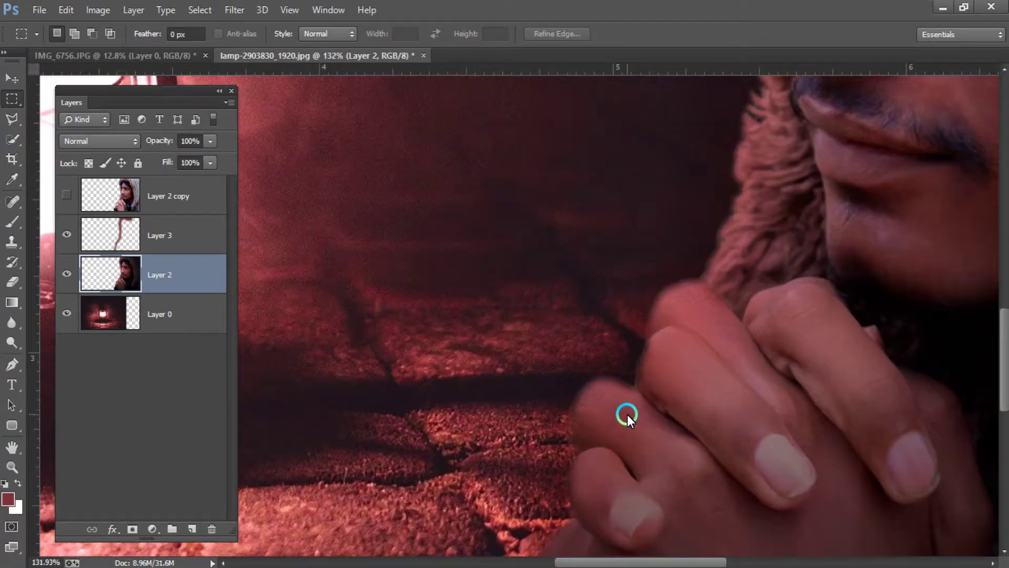
scroll(627, 414, up, 1)
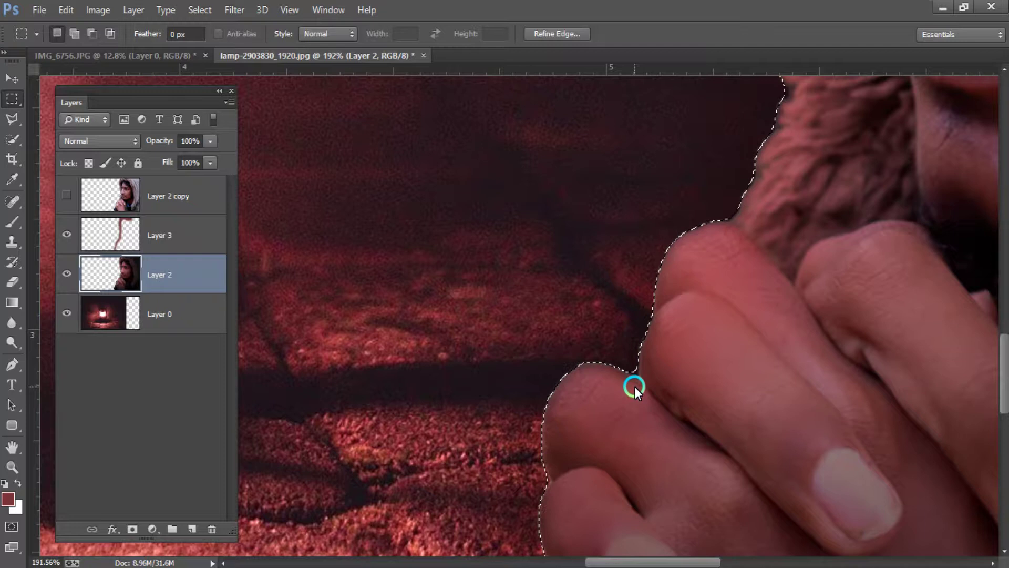
scroll(635, 386, down, 1)
scroll(604, 435, down, 1)
scroll(602, 450, down, 1)
scroll(616, 468, down, 1)
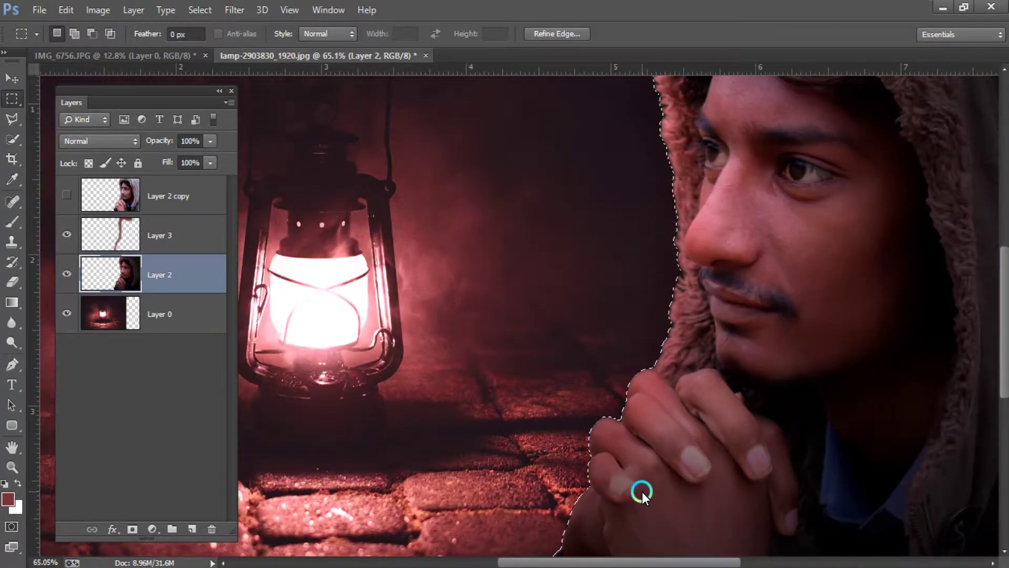
key(ctrl+d)
scroll(630, 465, down, 1)
scroll(630, 464, down, 1)
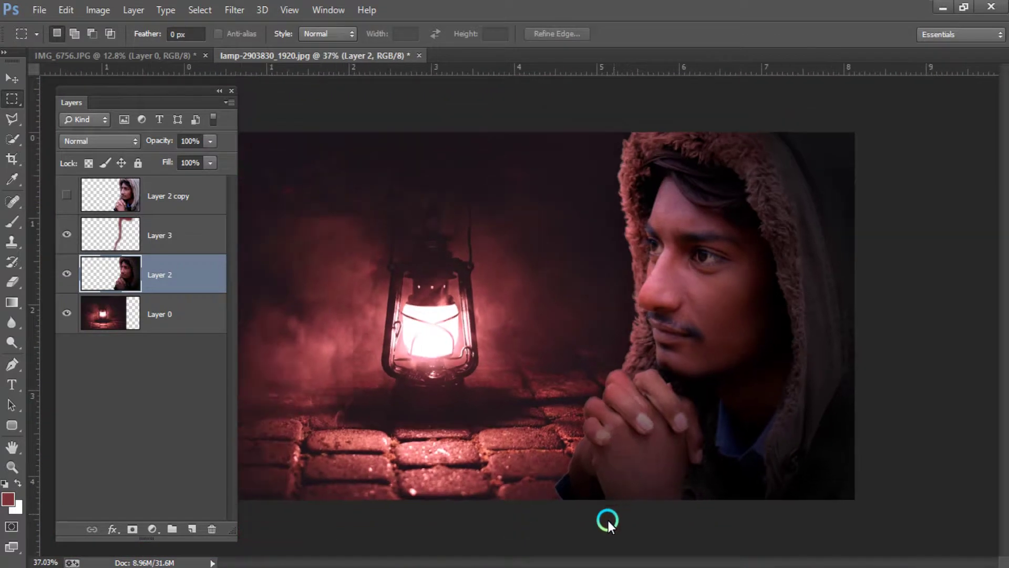
scroll(571, 493, up, 3)
scroll(580, 478, up, 2)
scroll(581, 478, up, 1)
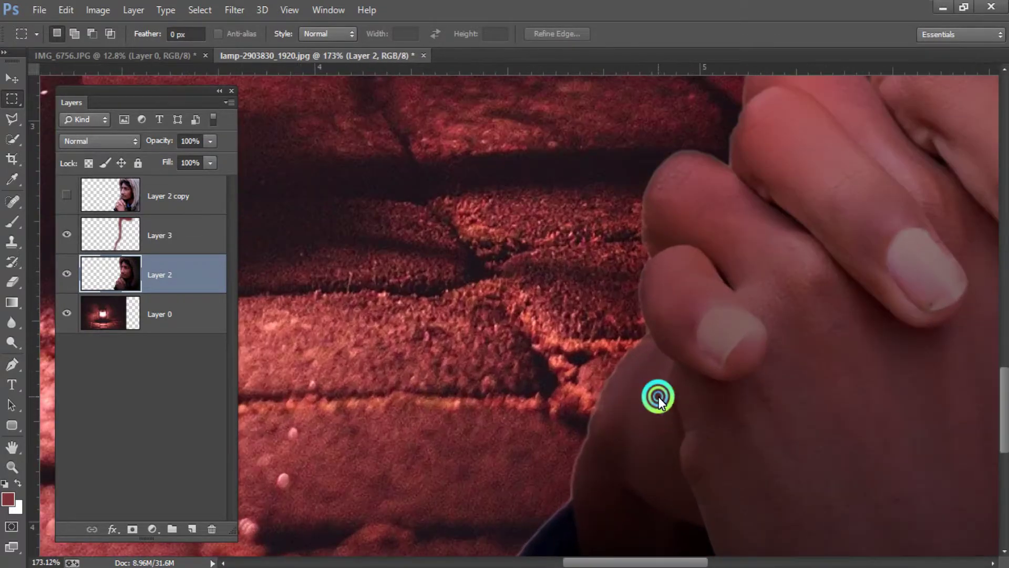
drag(659, 397, 645, 363)
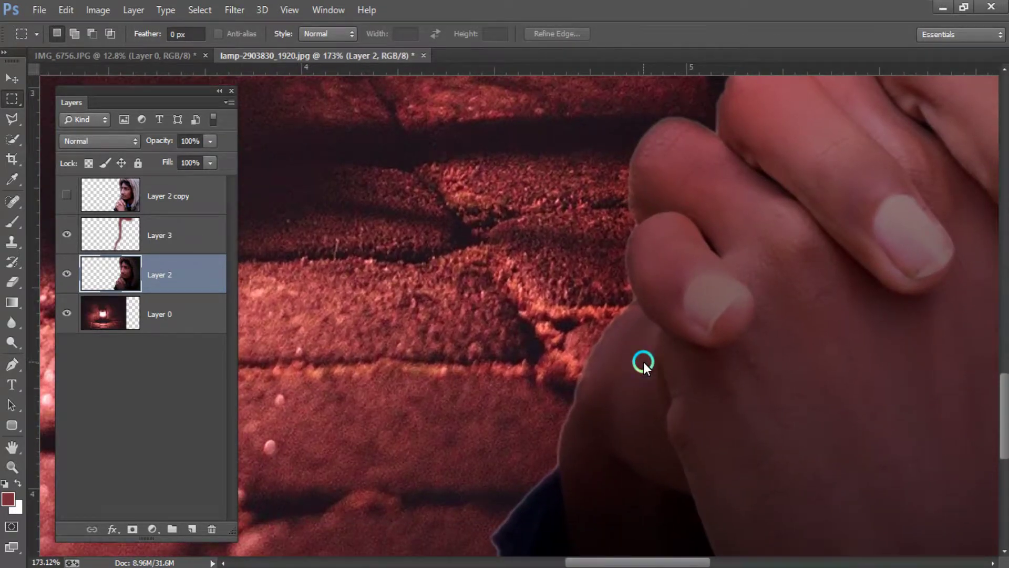
ctrl+click(100, 233)
- Start a Polygonal Lasso outline around the fingertip and down the finger's edge
key(l)
scroll(715, 115, up, 1)
scroll(711, 123, up, 1)
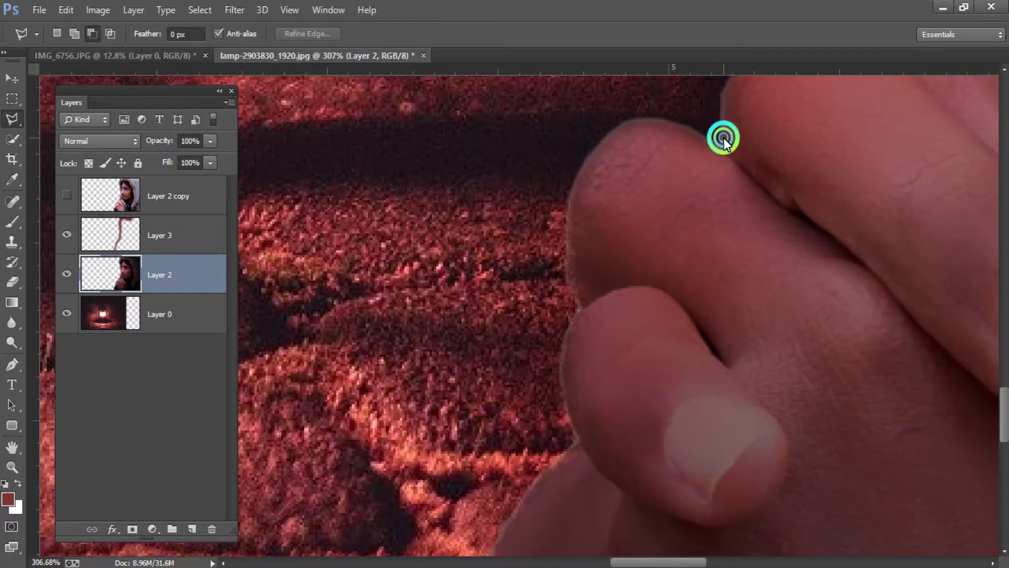
drag(724, 138, 706, 223)
click(704, 186)
click(703, 221)
click(695, 245)
click(694, 242)
click(673, 227)
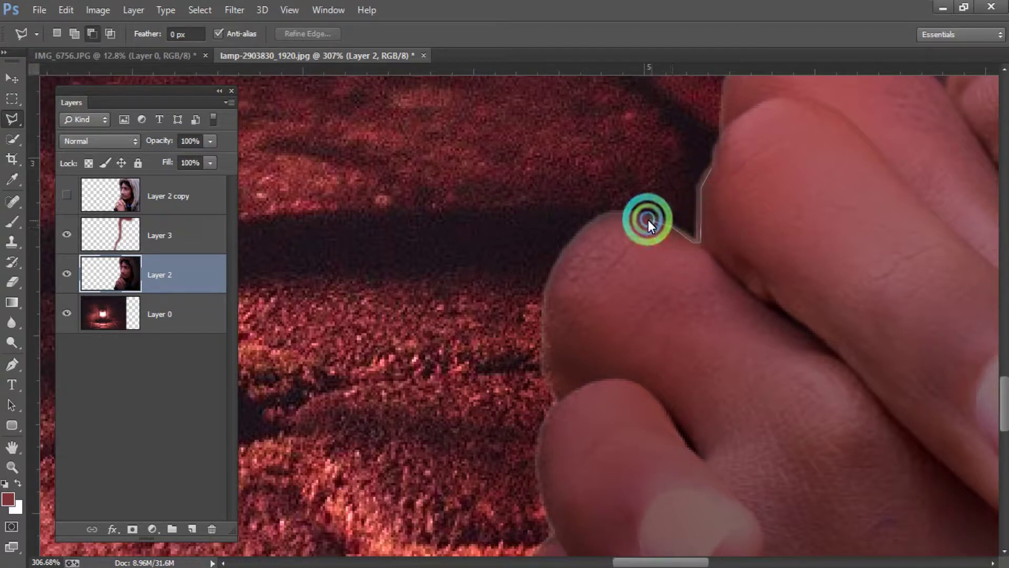
click(622, 217)
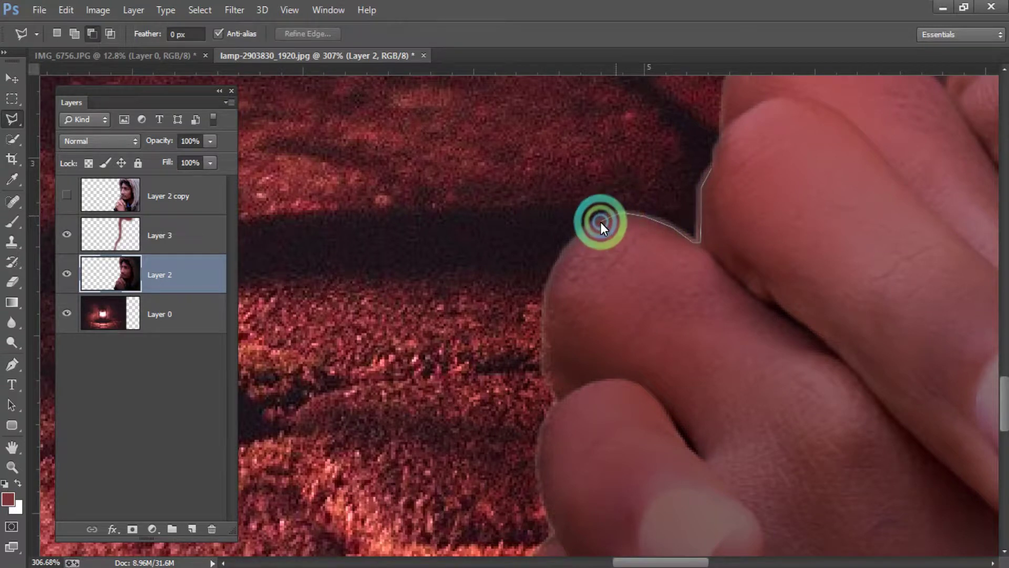
click(602, 218)
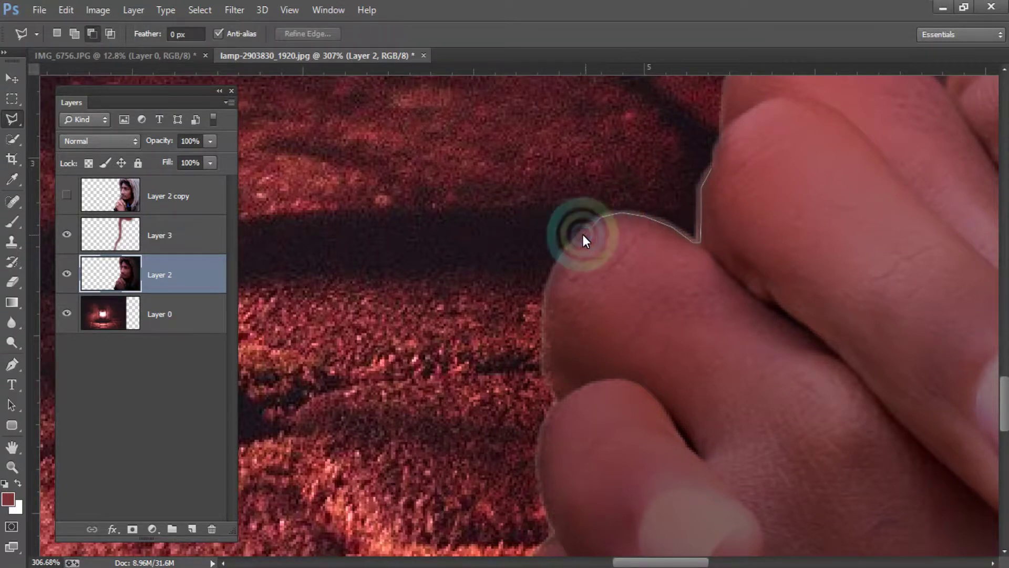
click(556, 252)
click(556, 267)
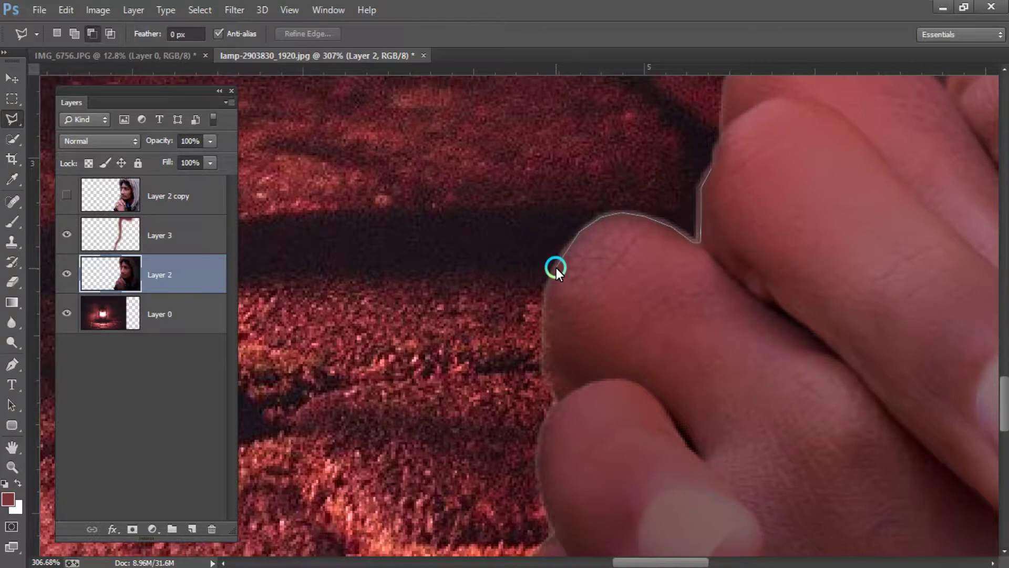
click(546, 327)
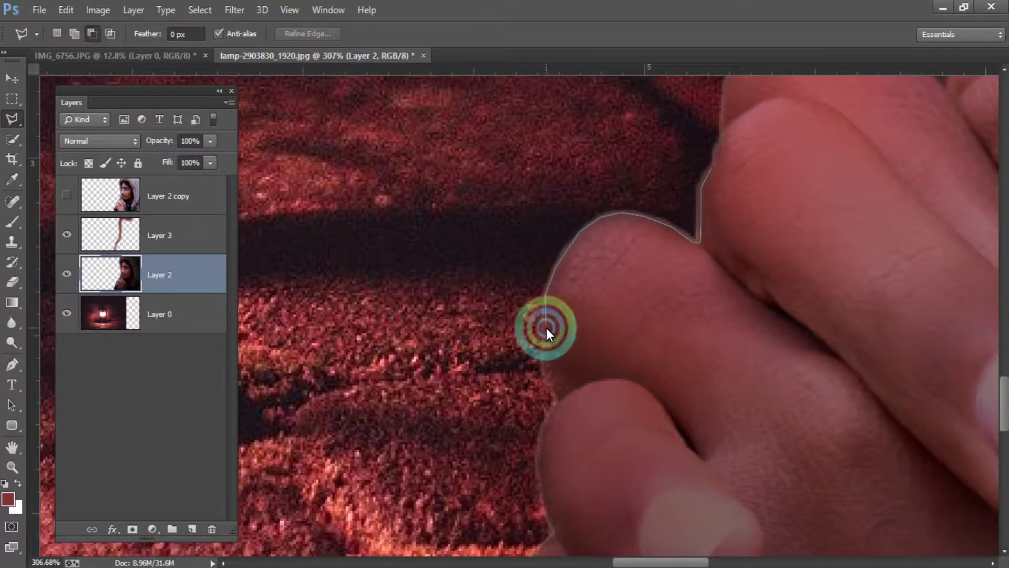
click(549, 373)
click(561, 397)
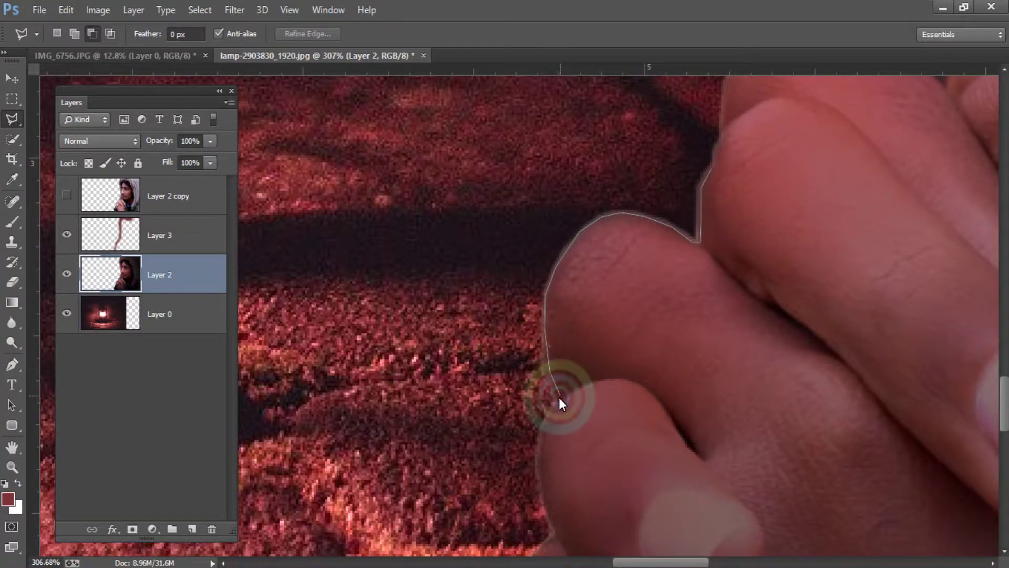
click(542, 445)
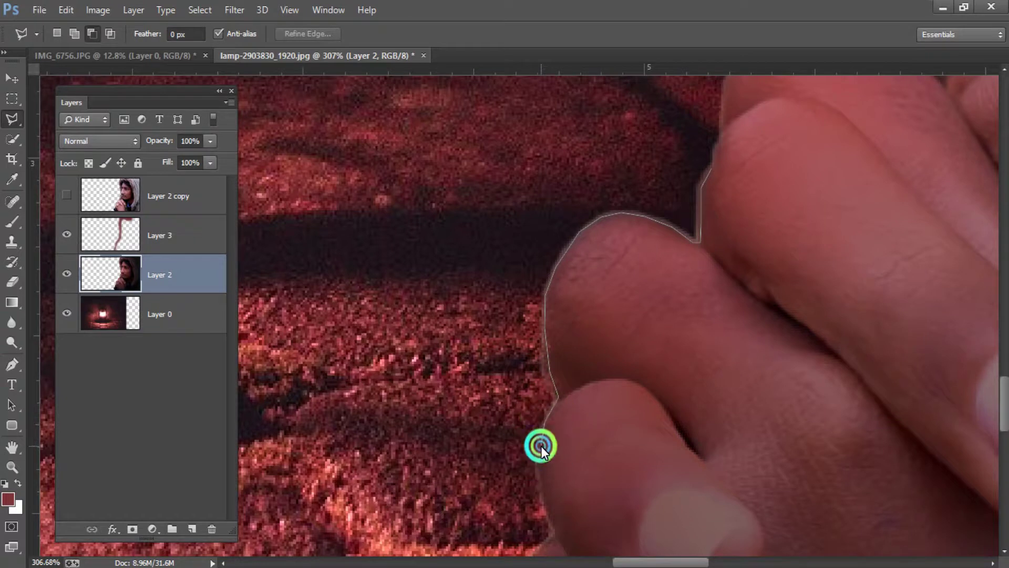
click(542, 491)
click(553, 525)
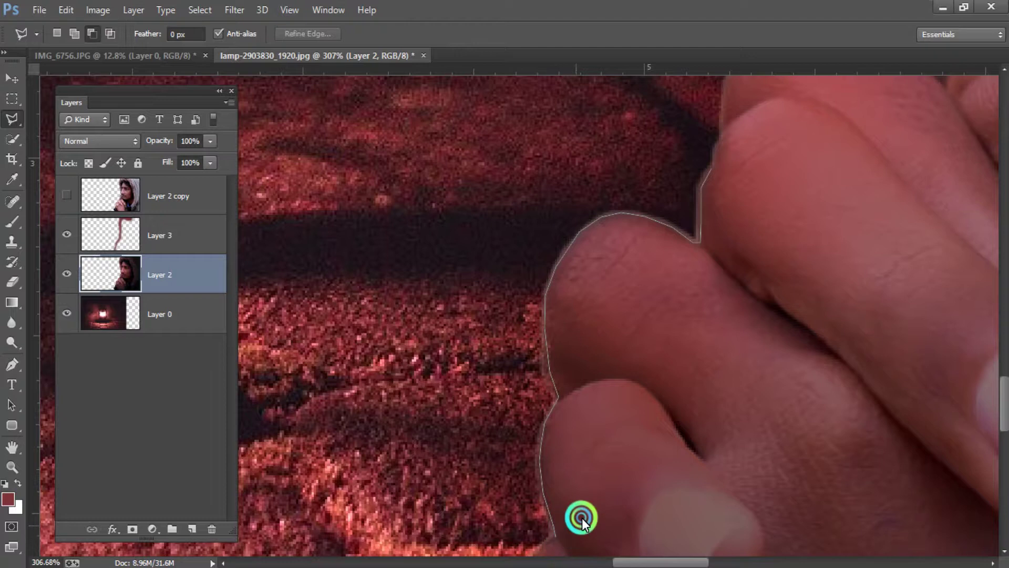
- Continue the outline down the hand and shirt edge, then back up through the background
drag(578, 518, 663, 176)
click(608, 224)
click(586, 256)
click(568, 286)
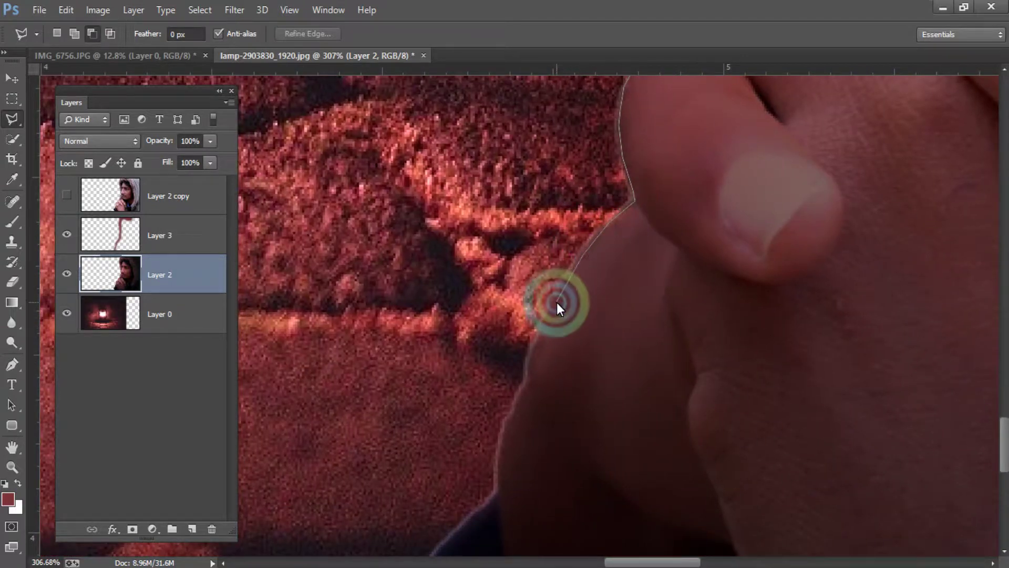
click(529, 369)
click(529, 390)
click(512, 421)
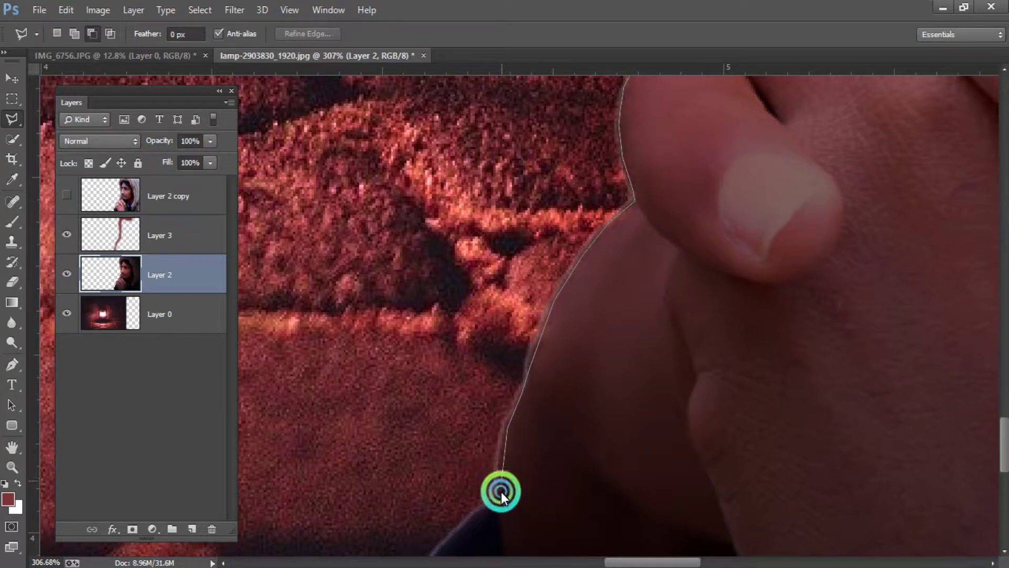
drag(513, 473, 661, 270)
click(527, 367)
click(508, 397)
click(520, 434)
click(549, 483)
click(584, 511)
click(504, 508)
click(450, 403)
click(431, 237)
- Close the lasso selection beside the hands, deselect, and fit the image to the screen
scroll(431, 238, down, 1)
scroll(432, 237, down, 2)
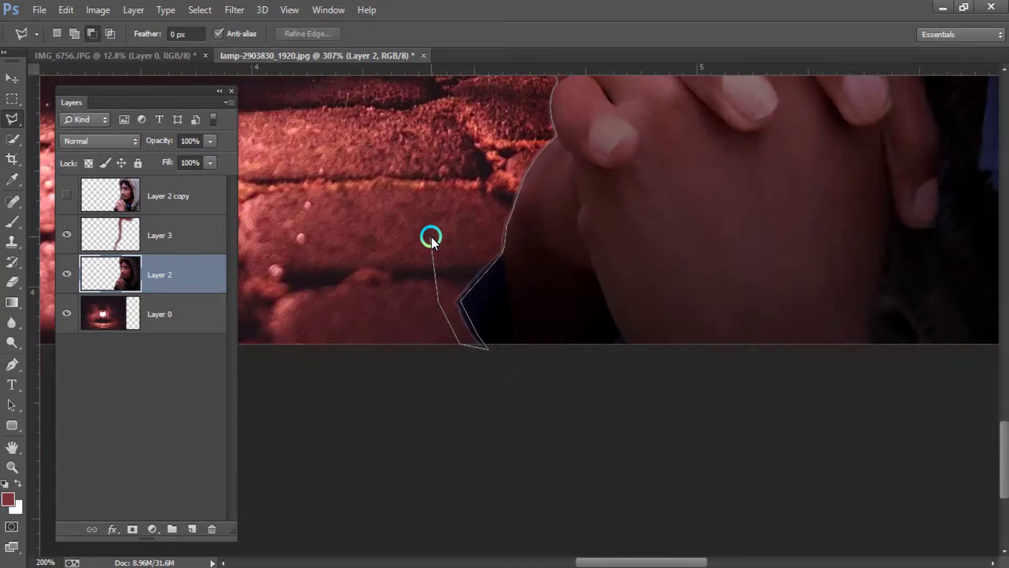
scroll(431, 238, down, 1)
drag(504, 196, 470, 385)
click(457, 198)
click(529, 149)
double_click(553, 191)
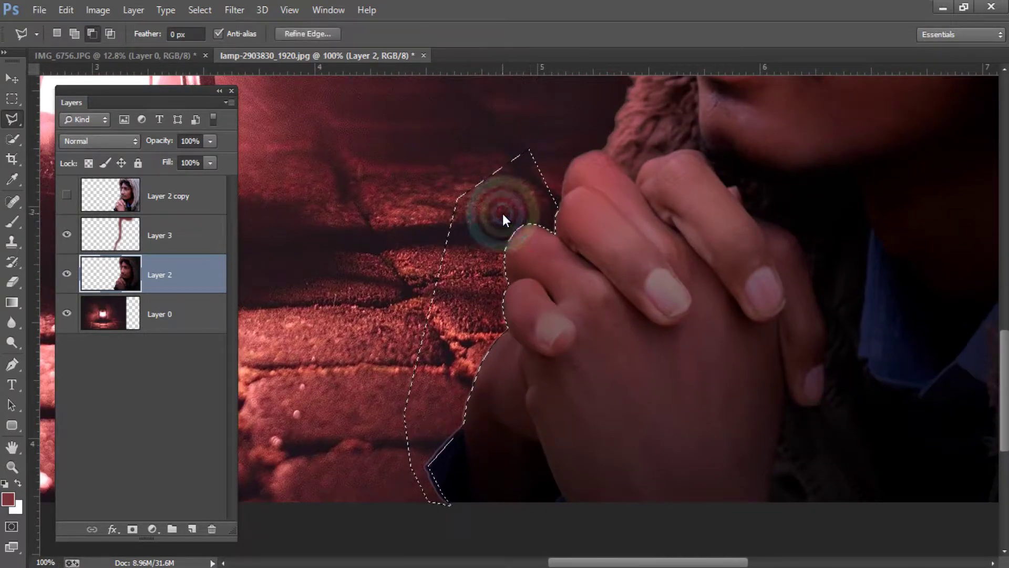
key(ctrl+d)
key(ctrl+0)
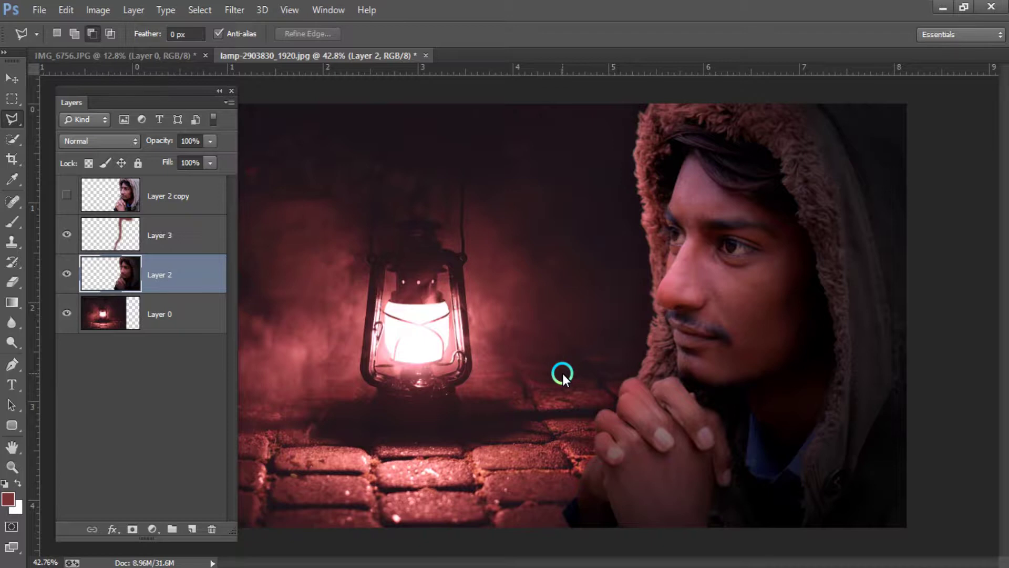
- Hide and restore the Layers panel, briefly checking the colour Info readout
scroll(562, 373, down, 1)
scroll(563, 374, down, 1)
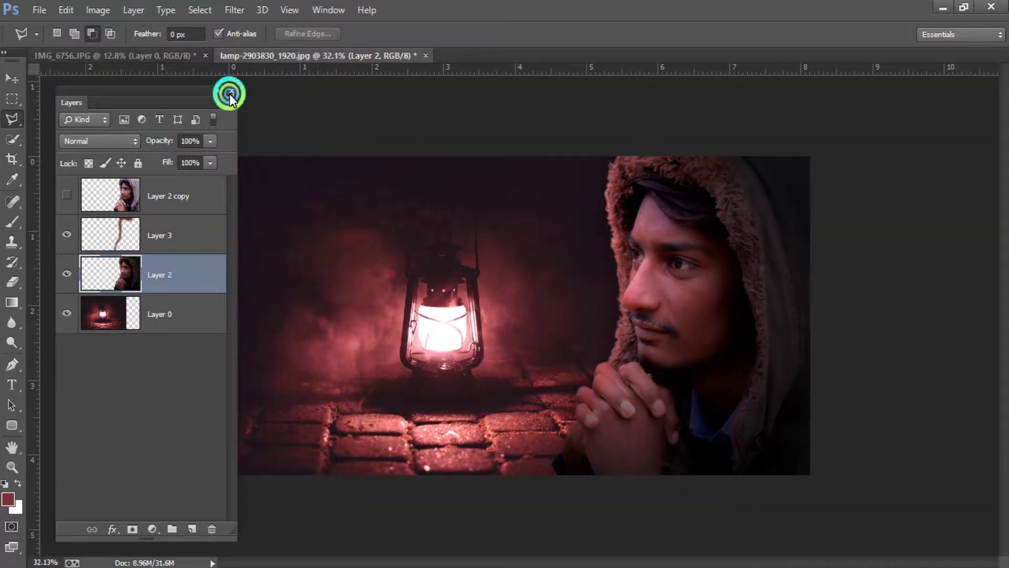
click(230, 96)
click(12, 78)
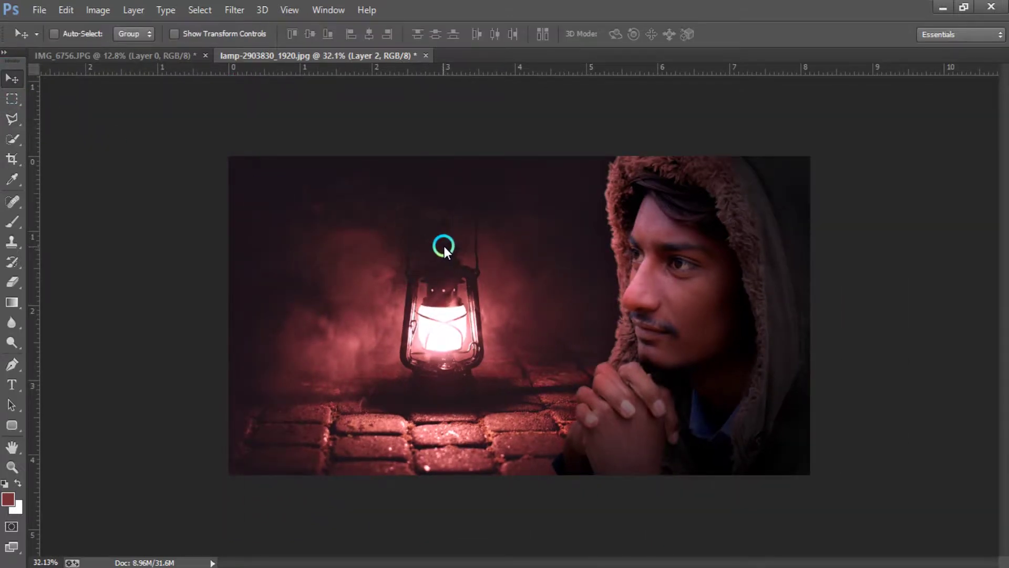
scroll(499, 338, down, 1)
scroll(583, 340, up, 1)
scroll(583, 340, up, 1)
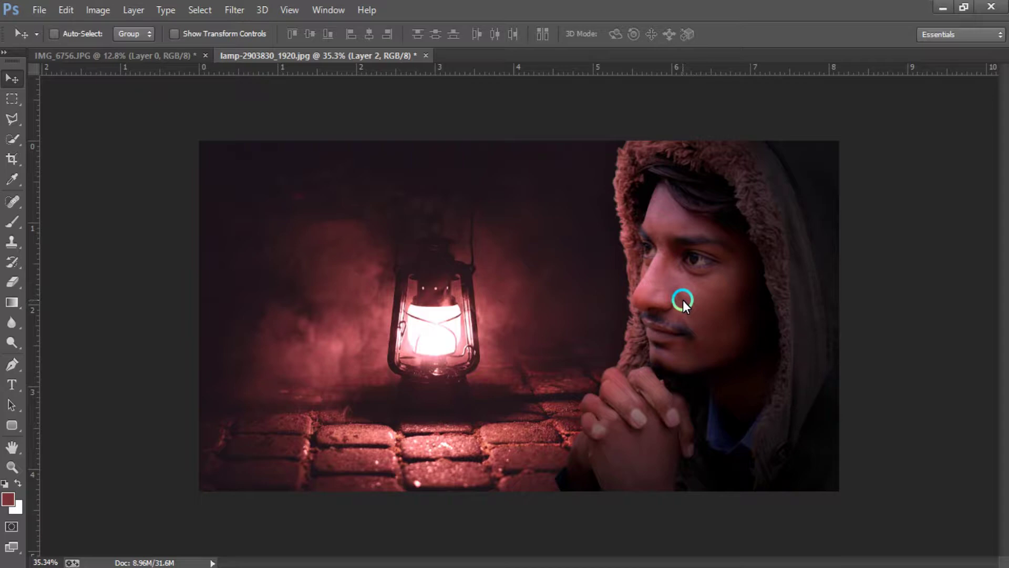
key(F8)
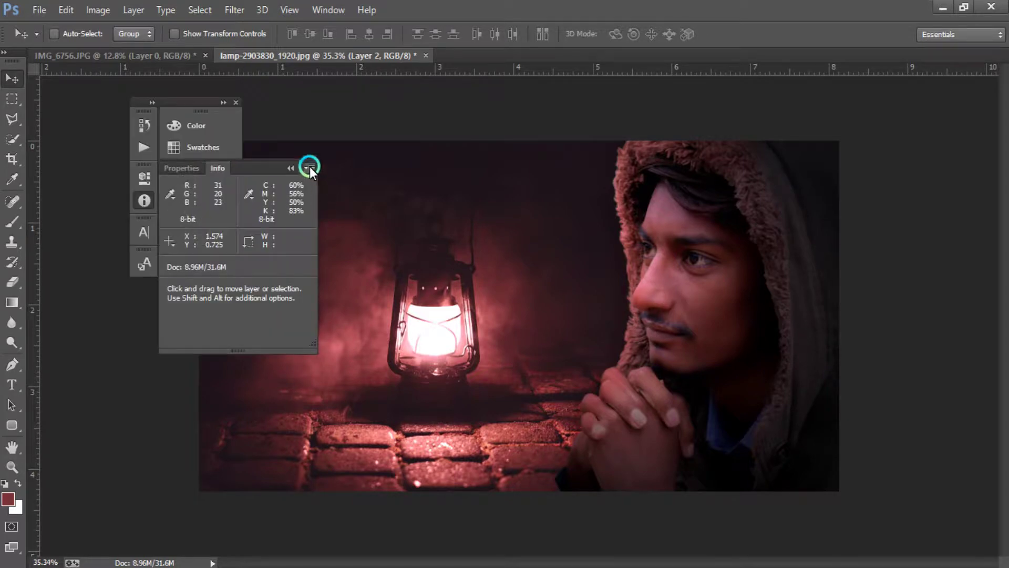
key(F7)
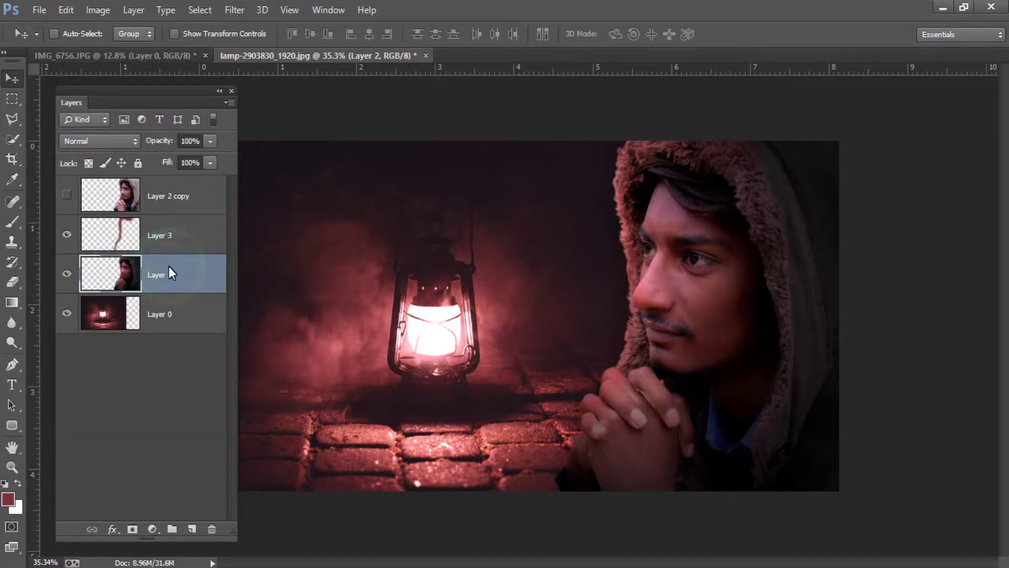
- Duplicate Layer 2 as Layer 2 copy 2 and lift its curve from 117 to 133
key(ctrl+j)
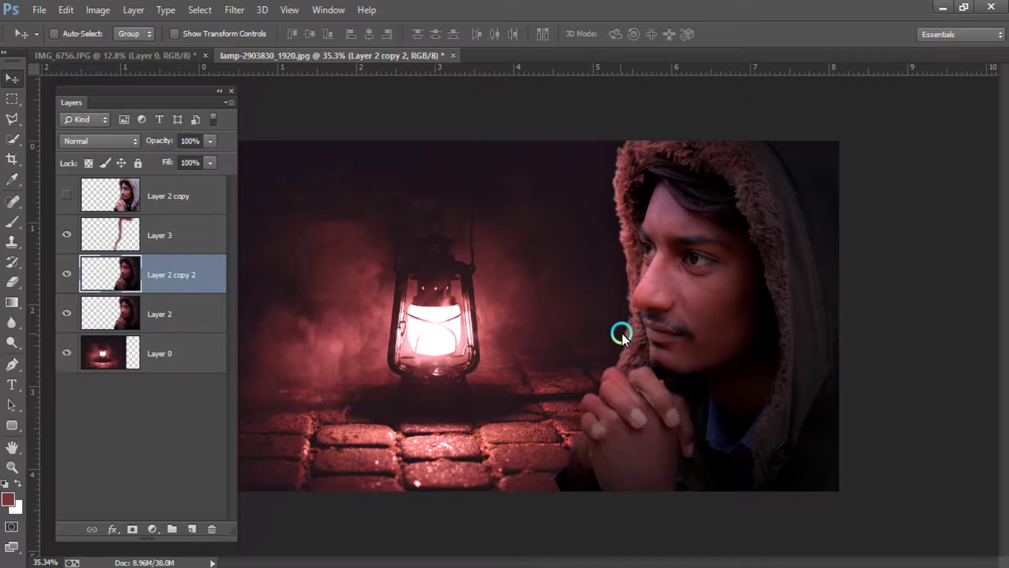
key(ctrl+m)
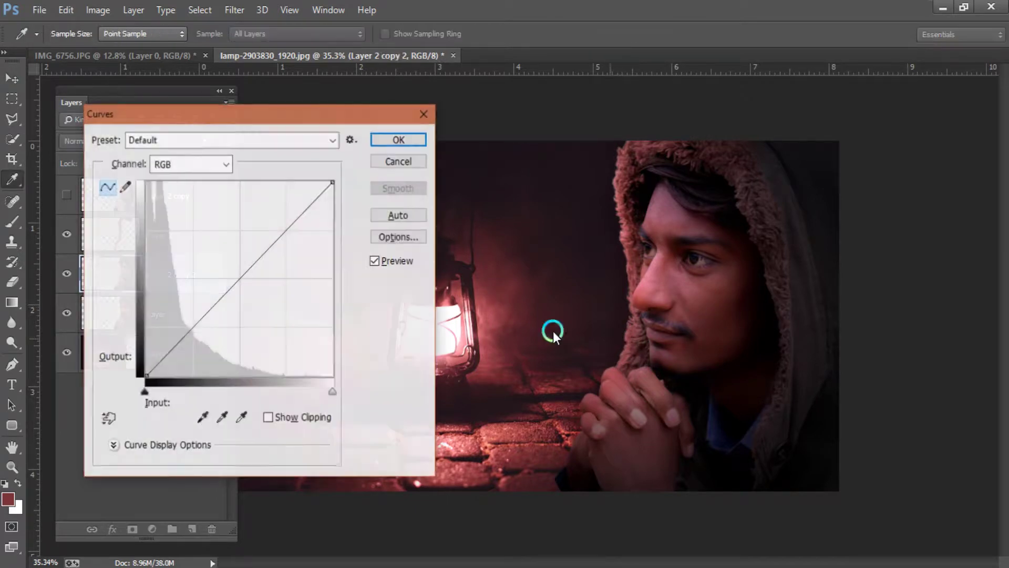
click(240, 280)
drag(241, 279, 232, 274)
click(375, 266)
key(Return)
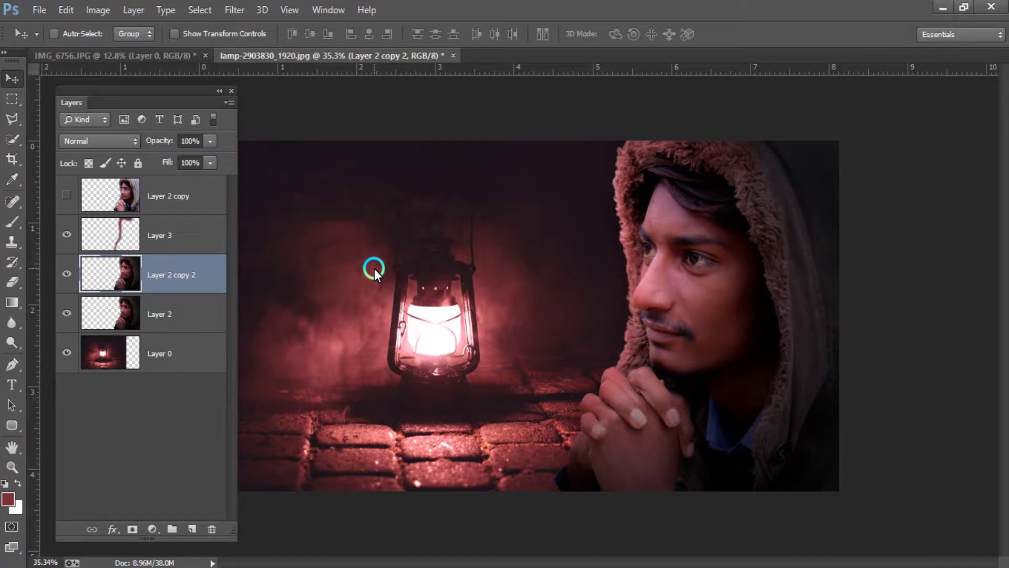
- Compare the image with and without Layer 3, then lower Layer 3's opacity to 20%
click(65, 243)
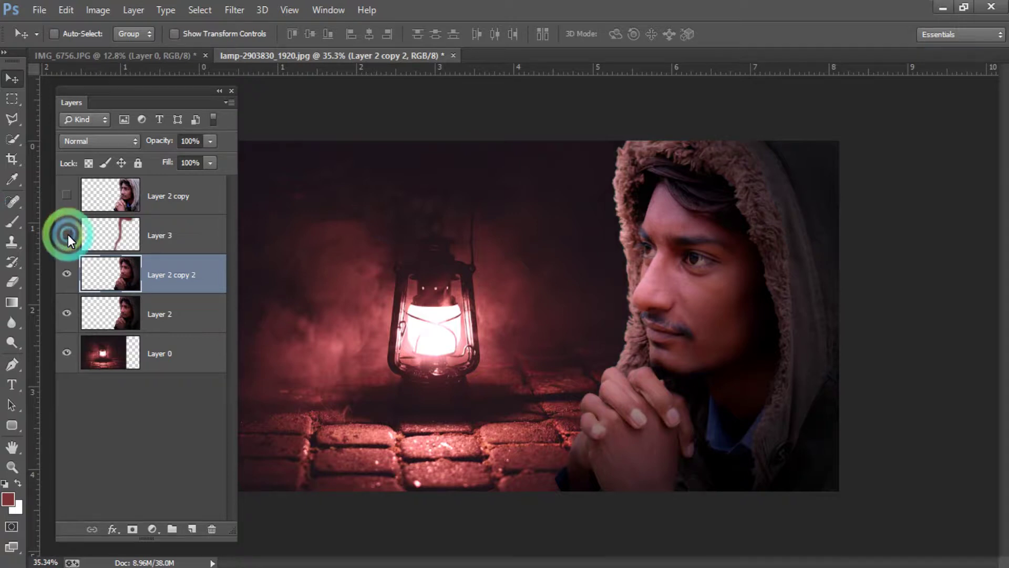
click(68, 235)
click(67, 234)
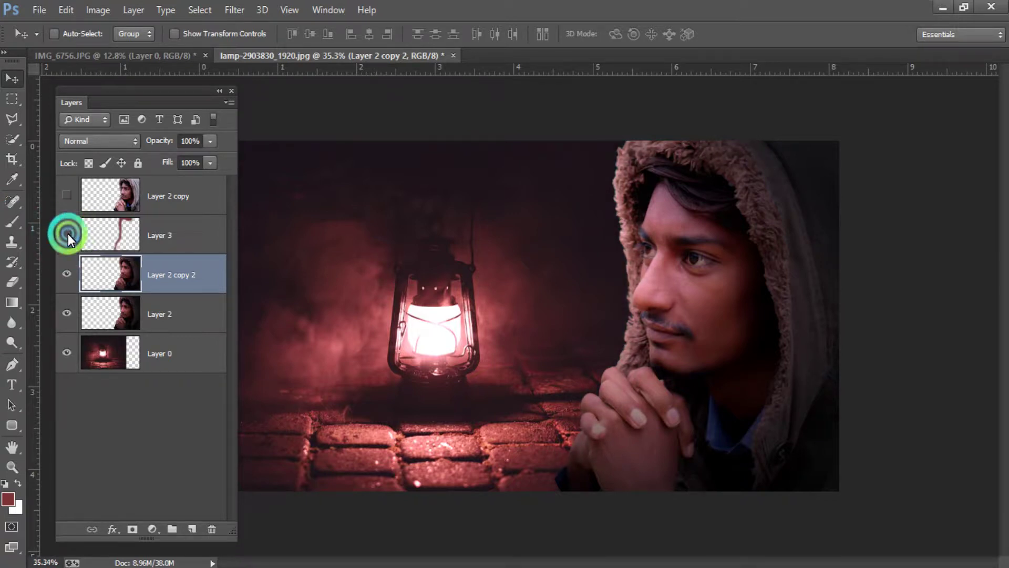
click(118, 231)
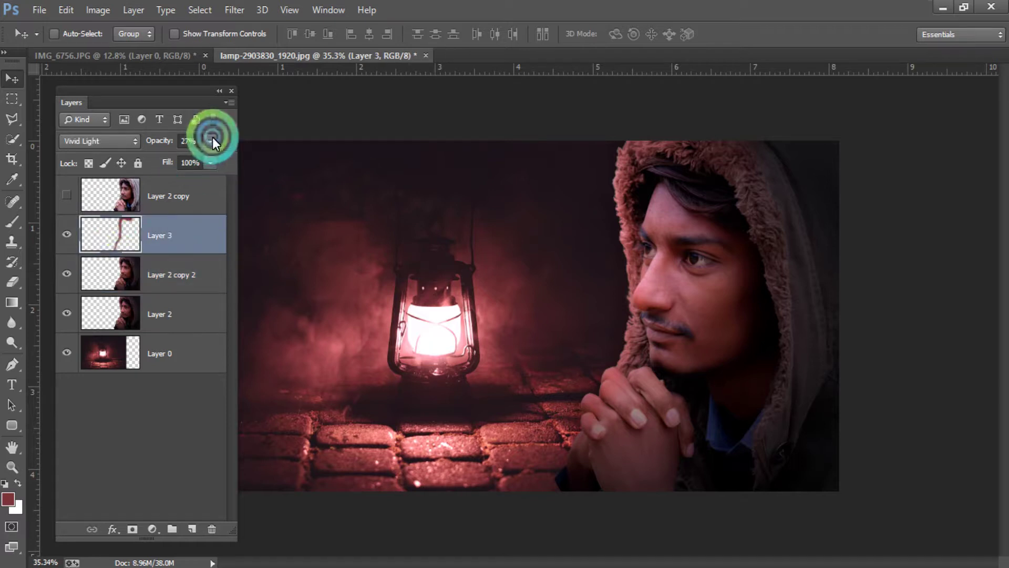
drag(177, 144, 162, 147)
click(162, 148)
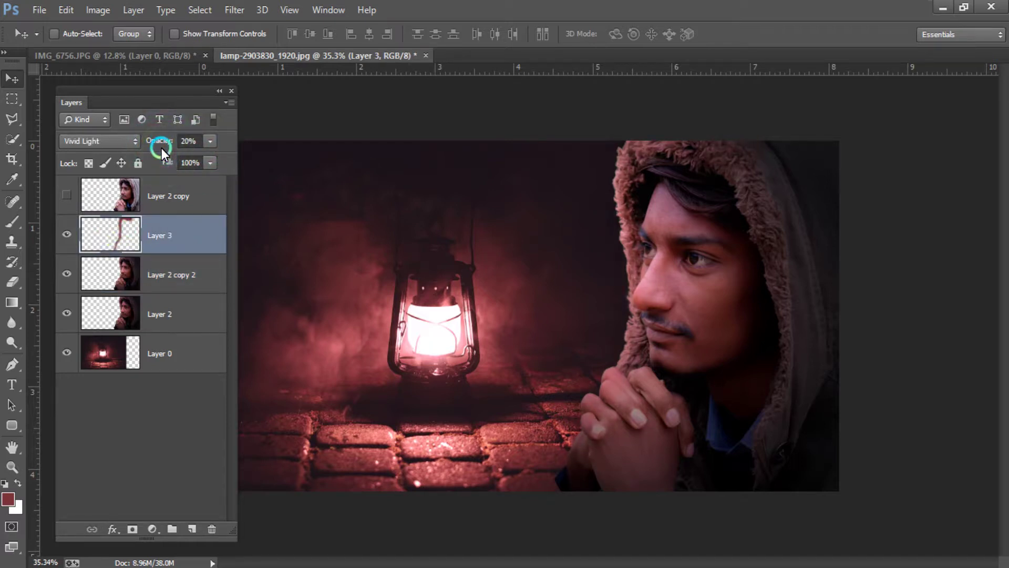
- Merge Layer 2 into Layer 2 copy 2, after trying and undoing a three-layer merge
click(153, 262)
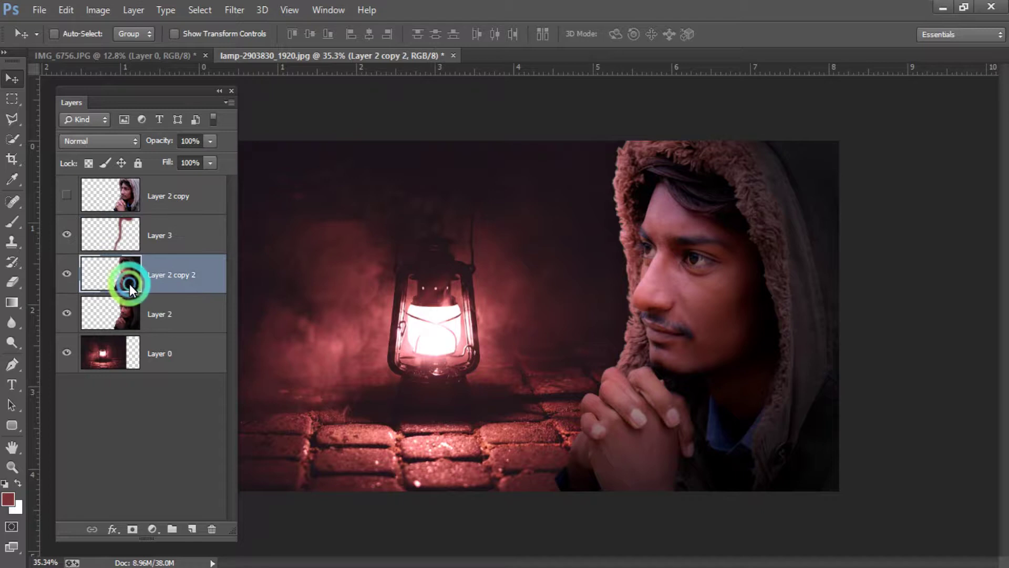
click(134, 242)
shift+click(134, 315)
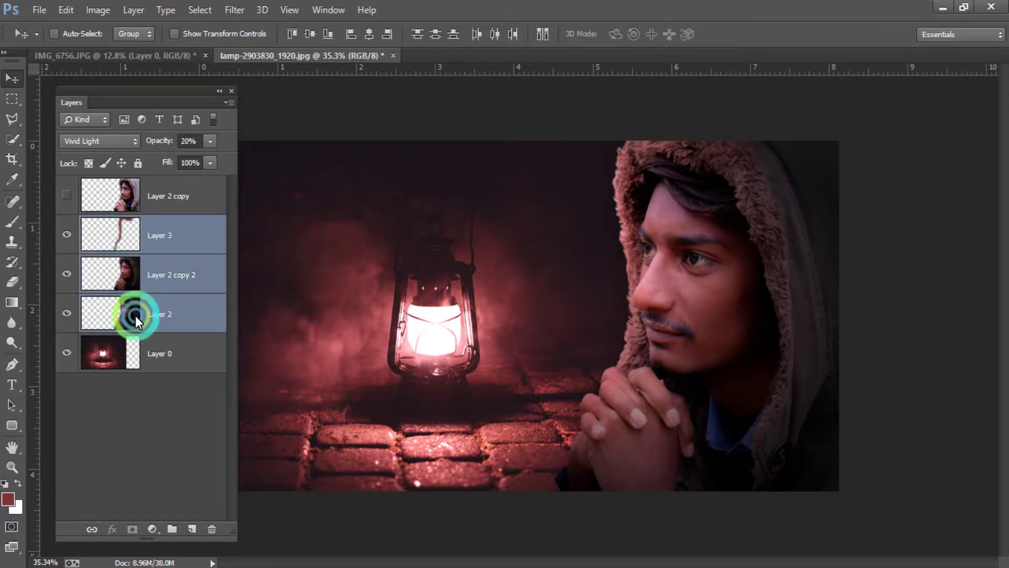
key(ctrl+e)
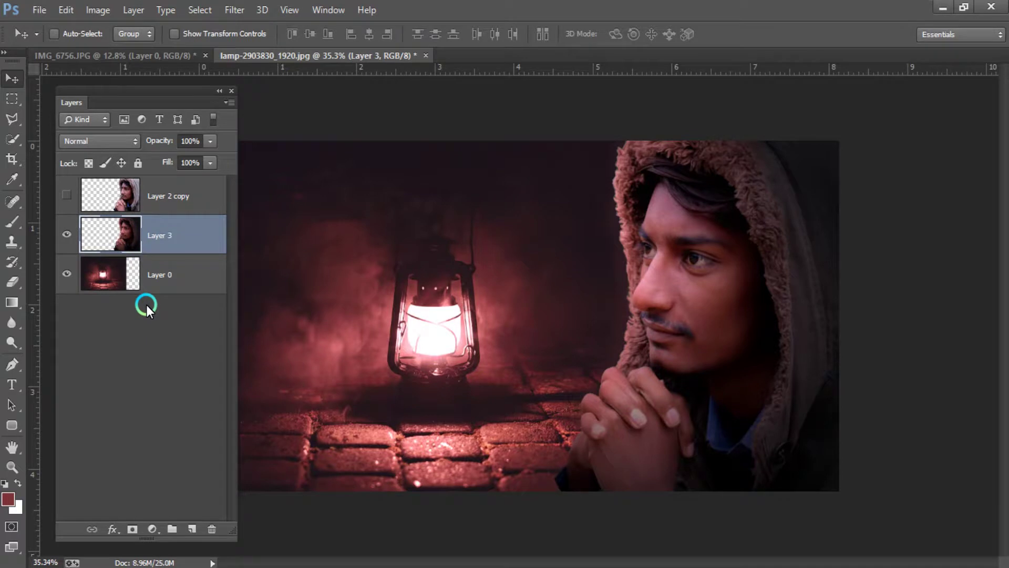
key(ctrl+z)
click(121, 244)
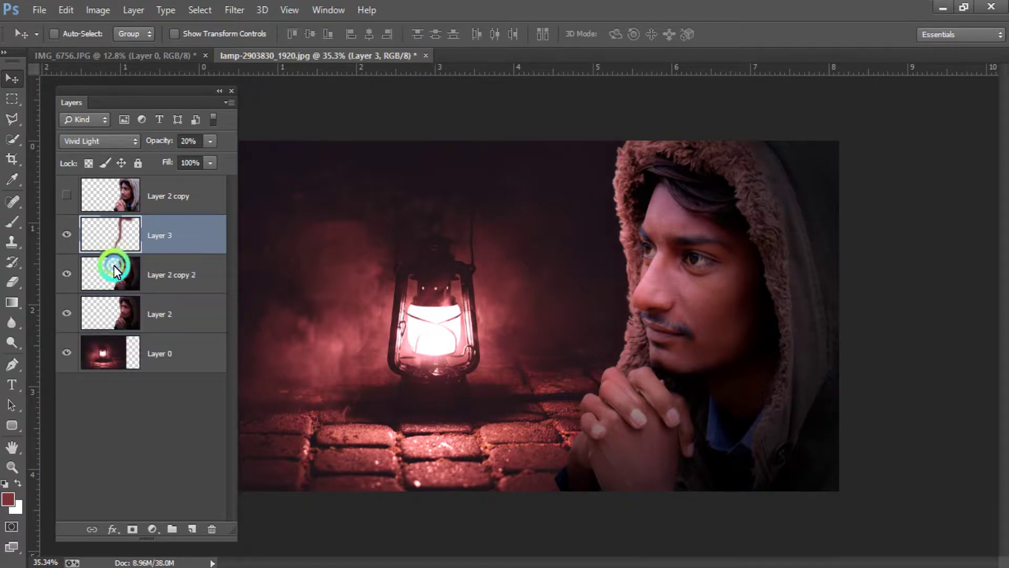
click(114, 267)
shift+click(125, 305)
key(ctrl+e)
click(118, 287)
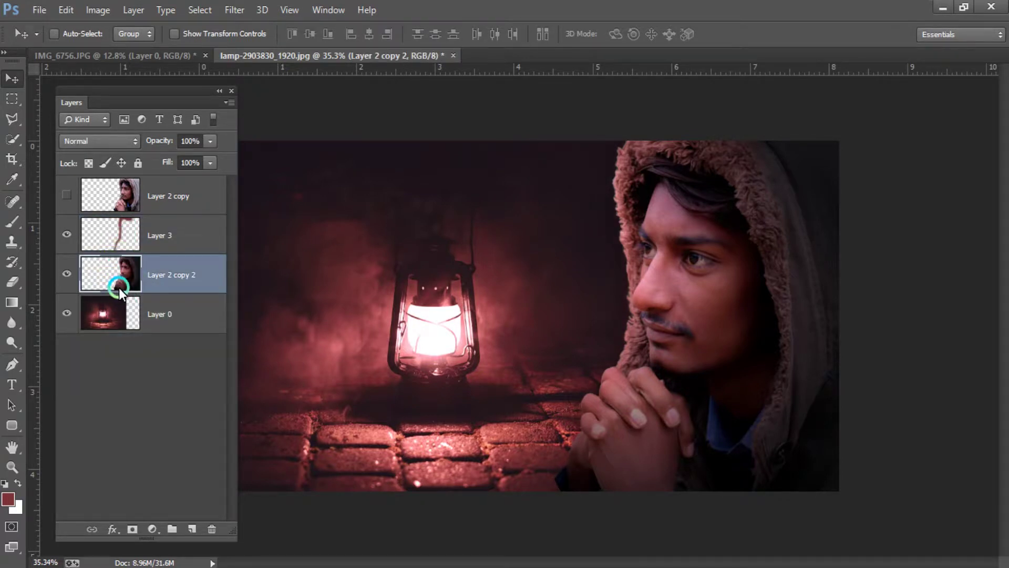
click(134, 318)
click(120, 243)
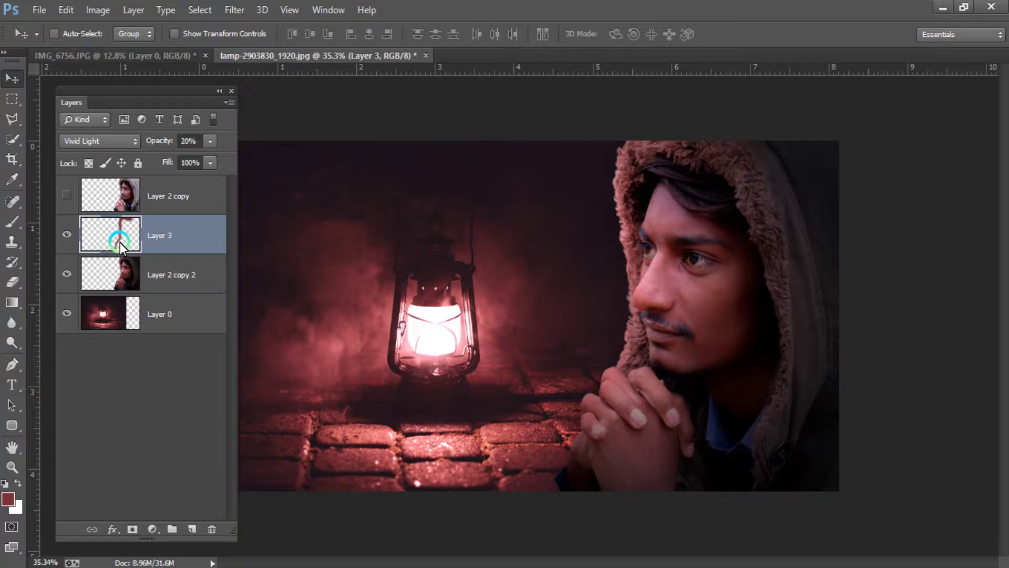
- Stamp all visible layers into Layer 4, duplicate it, and delete the leftover Layer 2 copy
key(ctrl+alt+shift+e)
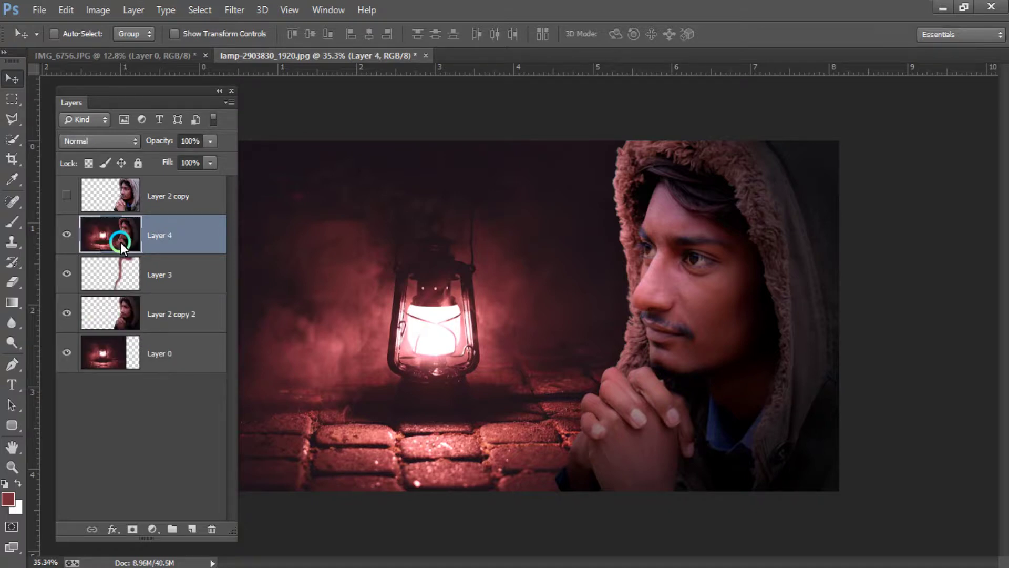
click(64, 234)
key(ctrl+j)
click(124, 202)
key(Delete)
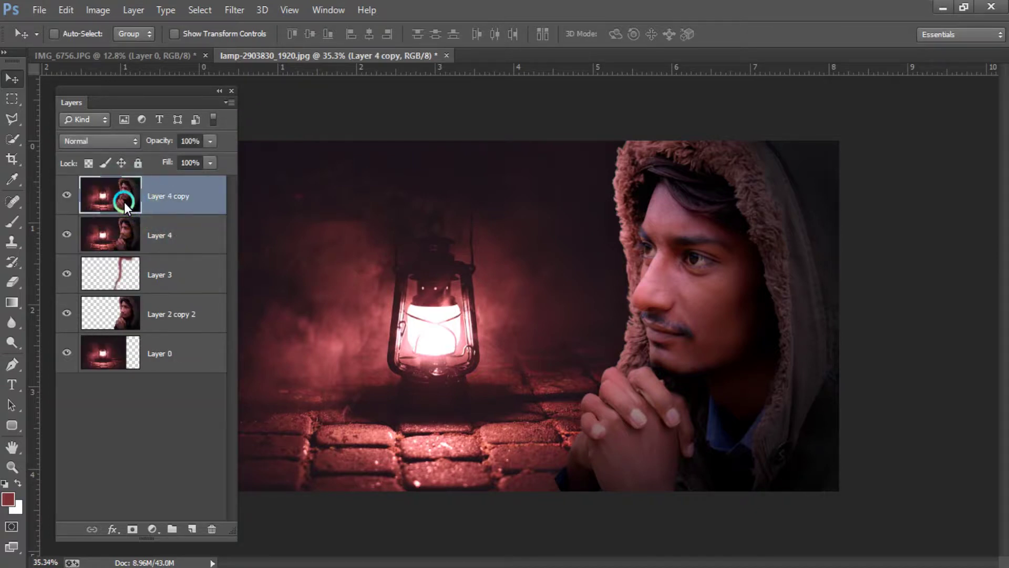
- In Camera Raw on Layer 4 copy, set Temperature -12, raise highlights, and lift shadows to +18
click(234, 9)
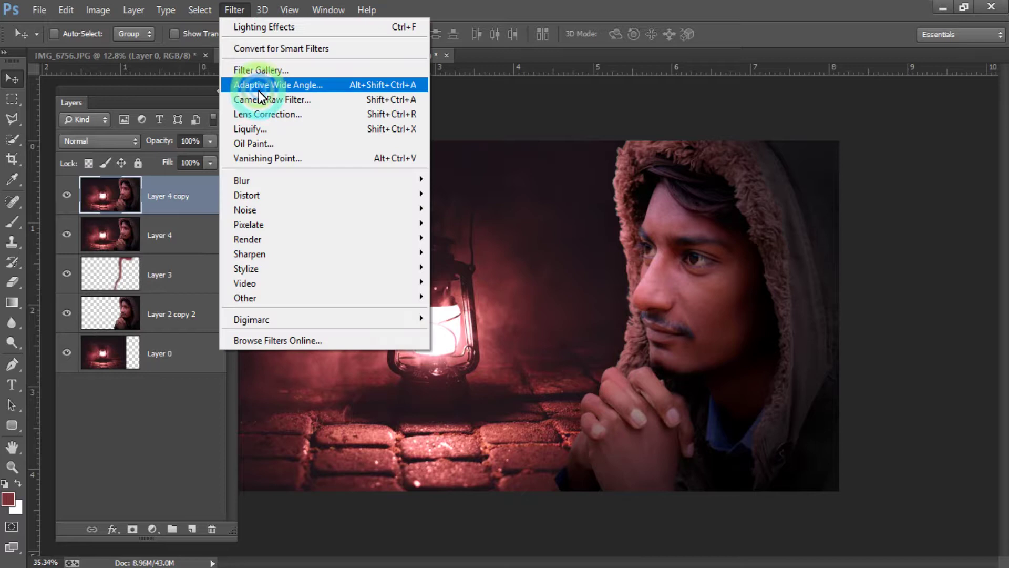
click(263, 100)
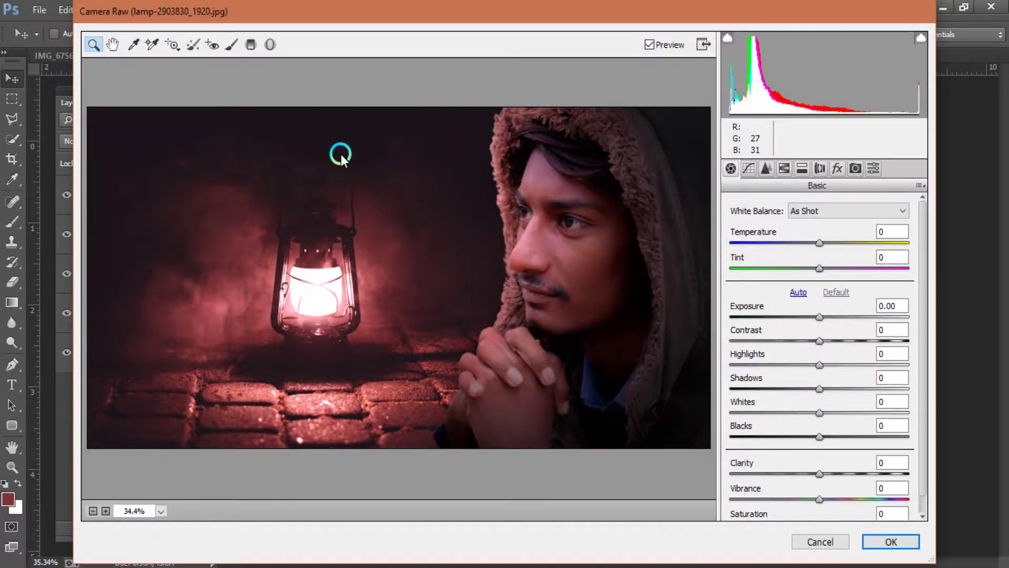
mouse_move(819, 243)
mouse_down()
mouse_move(809, 243)
mouse_move(834, 269)
mouse_move(811, 270)
mouse_up()
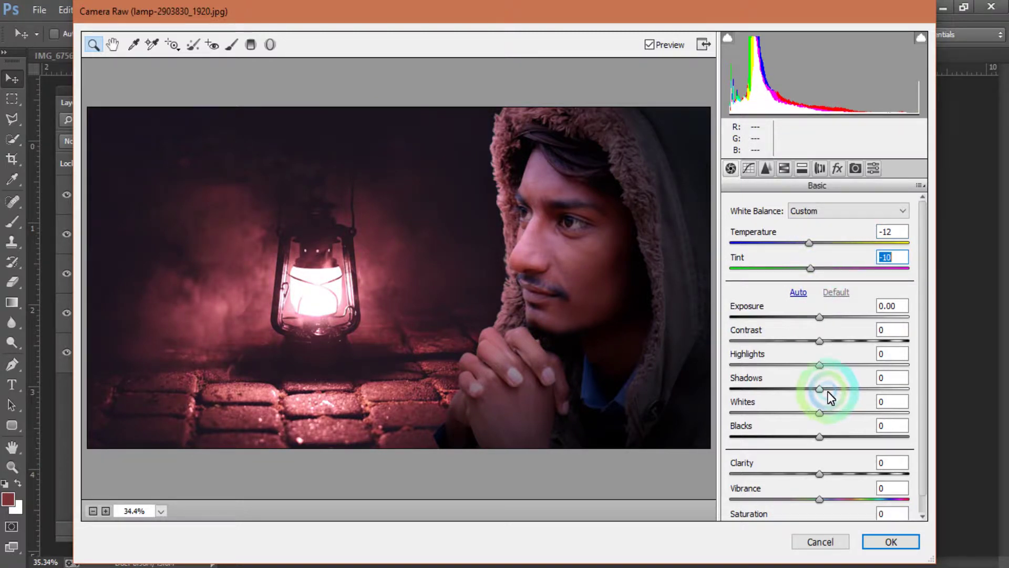
mouse_move(819, 364)
mouse_down()
mouse_move(834, 365)
mouse_move(825, 345)
mouse_up()
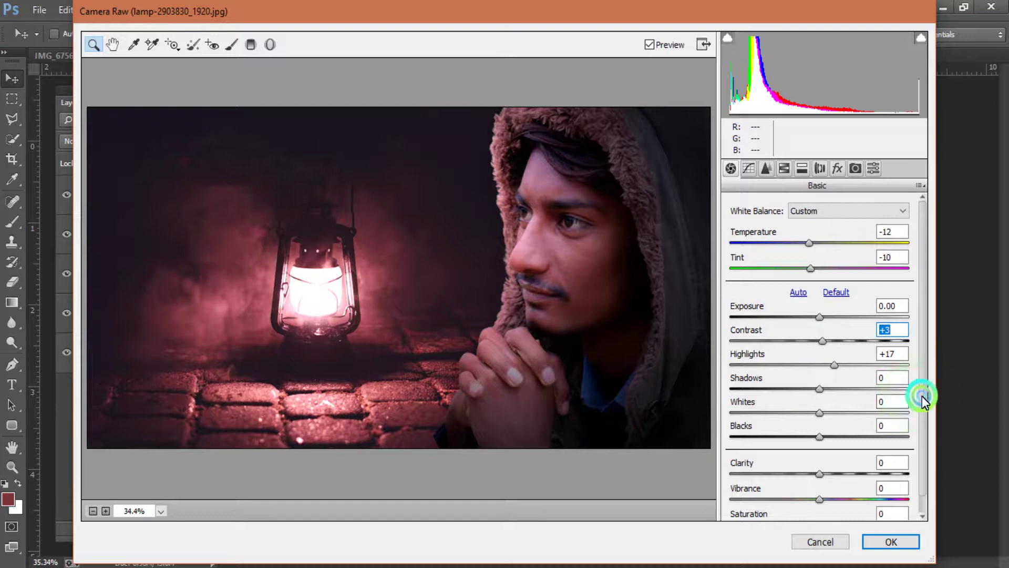
scroll(915, 400, down, 1)
mouse_move(820, 370)
mouse_down()
mouse_move(839, 372)
mouse_move(838, 394)
mouse_move(814, 396)
mouse_move(837, 419)
mouse_up()
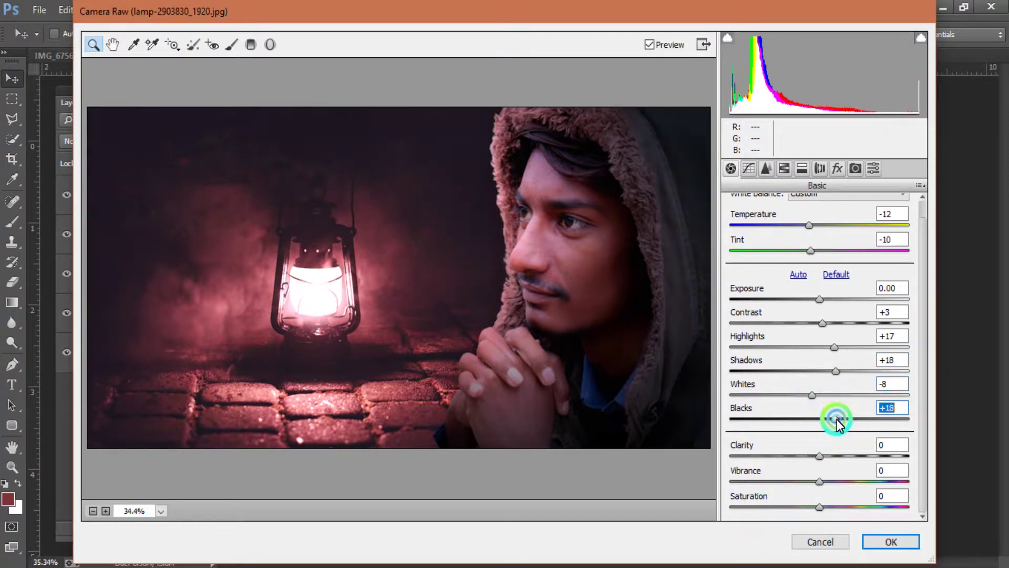
- Set Vibrance +24 and Saturation +10, then apply the Camera Raw grade
click(842, 482)
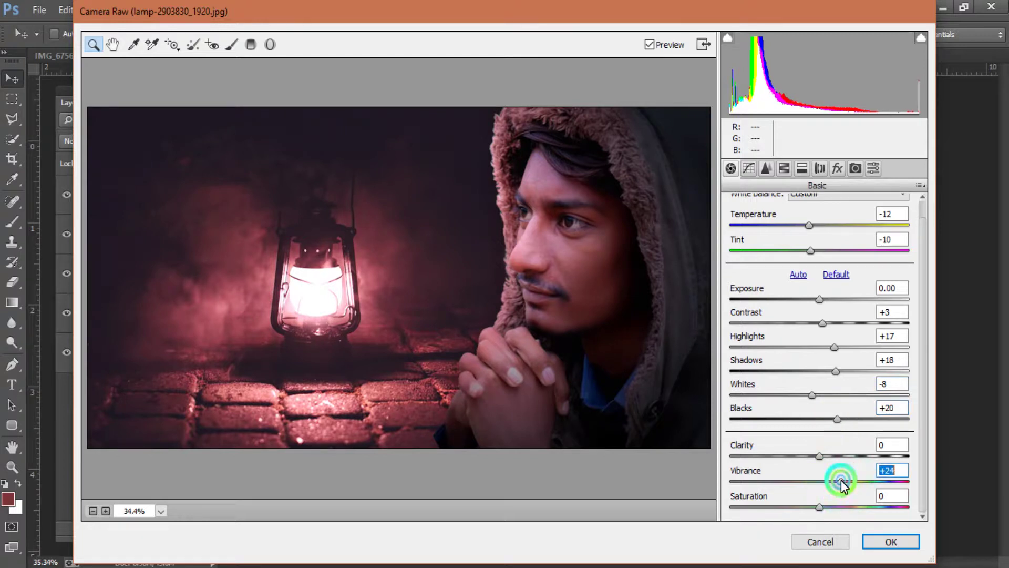
click(836, 507)
click(829, 507)
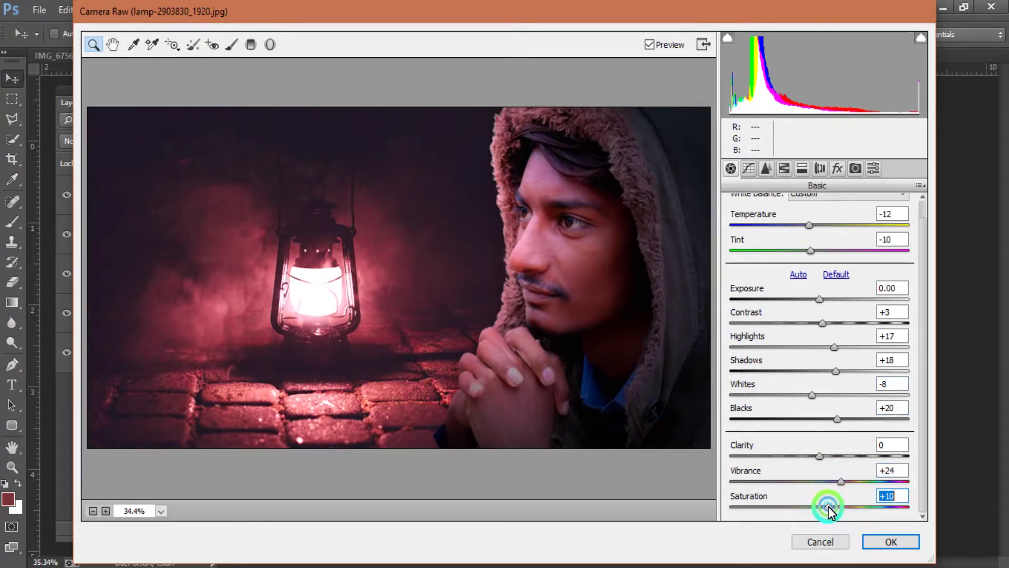
click(883, 535)
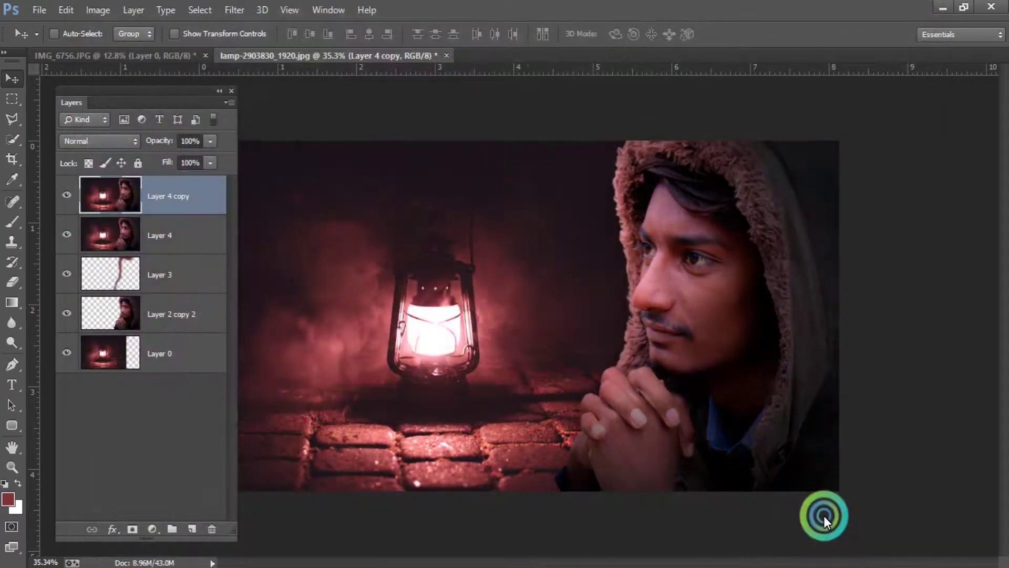
- Set the graded layer to 50% opacity, merge it into Layer 4, and duplicate Layer 4
click(69, 196)
click(68, 196)
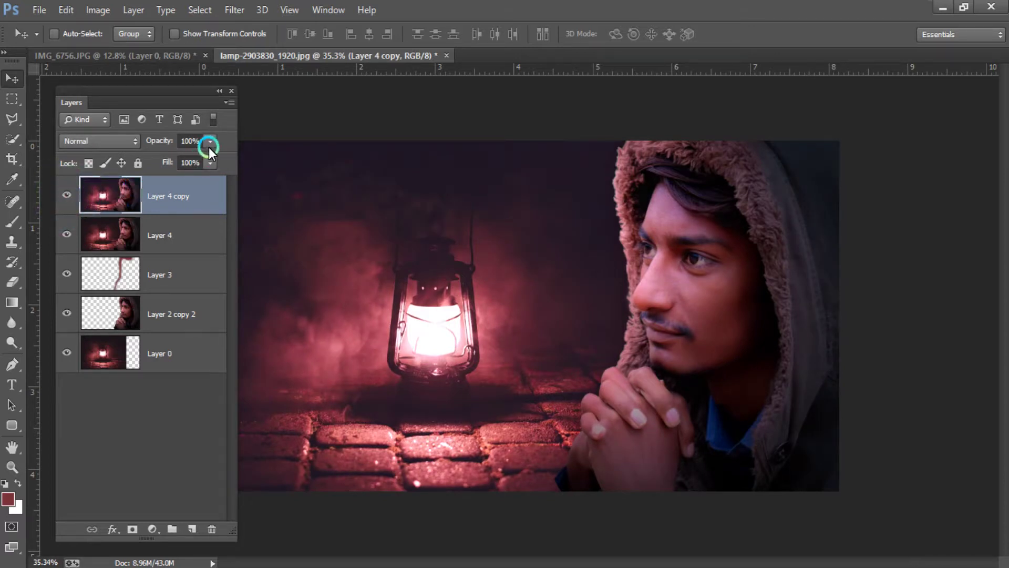
drag(209, 148, 140, 140)
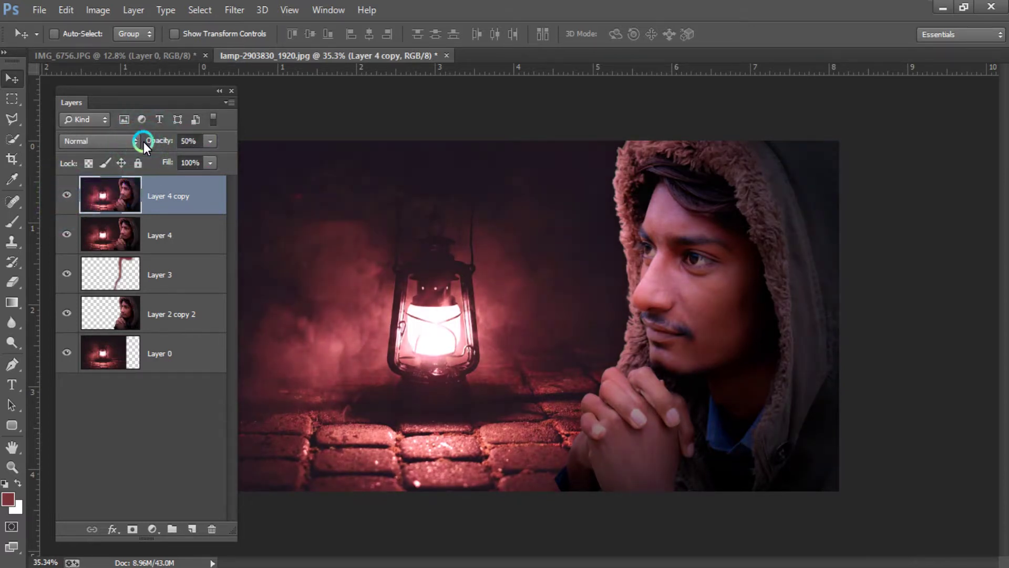
key(ctrl+e)
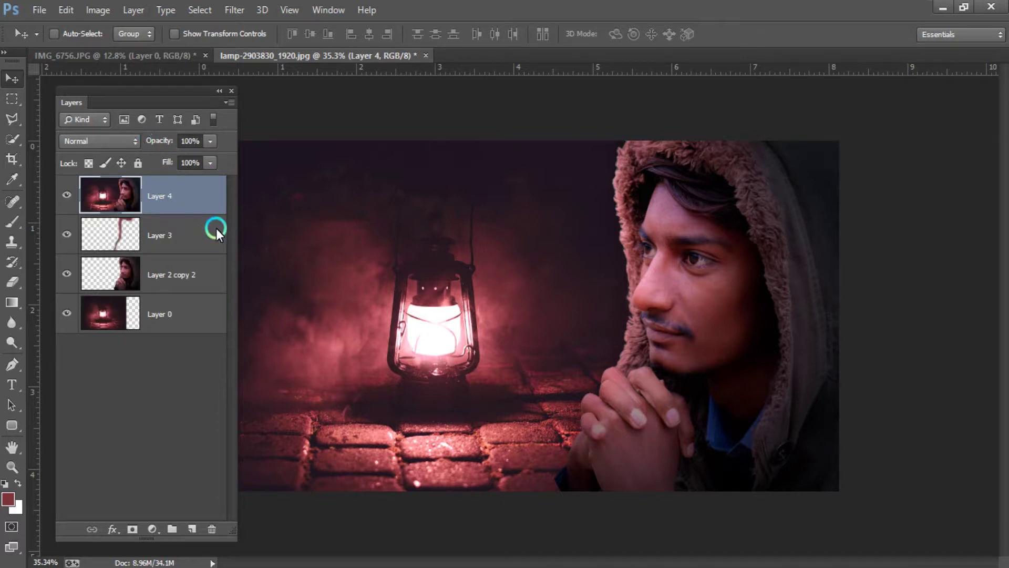
key(ctrl+j)
- Apply Exposure +0.54, Offset +0.0203 and Gamma 0.83 to Layer 4 copy
click(132, 10)
click(99, 11)
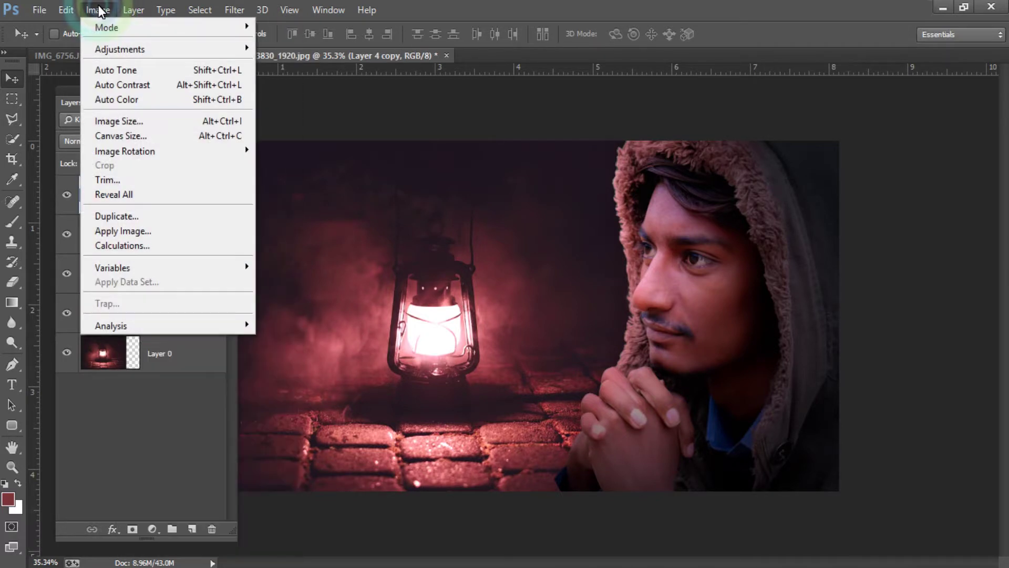
click(120, 49)
click(320, 95)
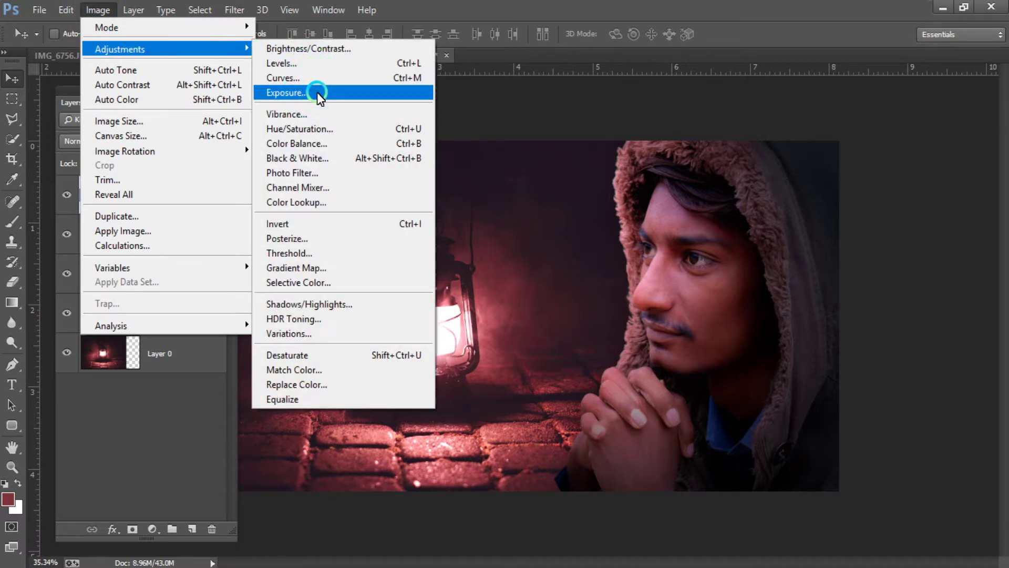
click(206, 194)
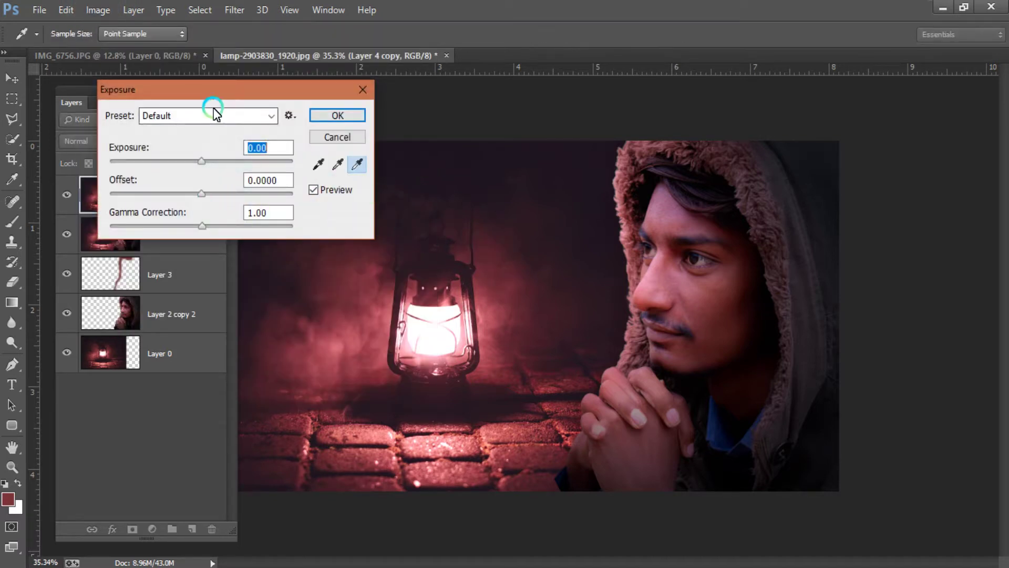
drag(205, 94, 191, 97)
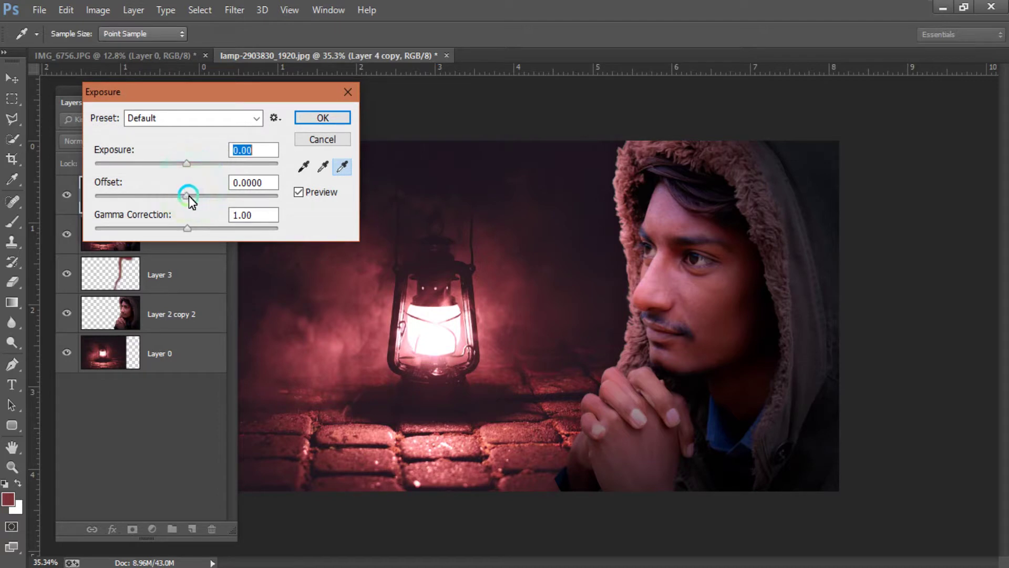
drag(188, 195, 190, 197)
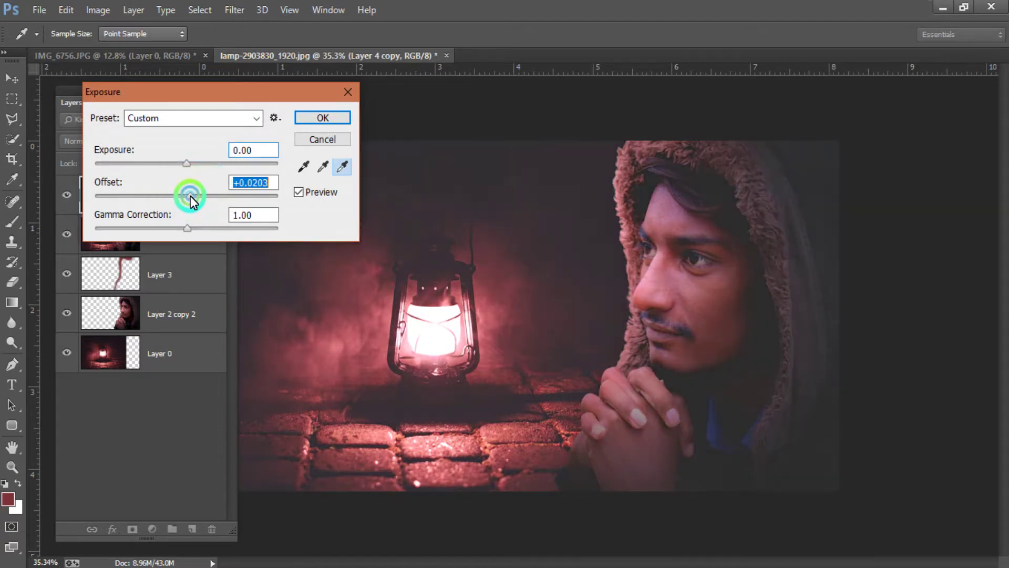
drag(188, 228, 199, 230)
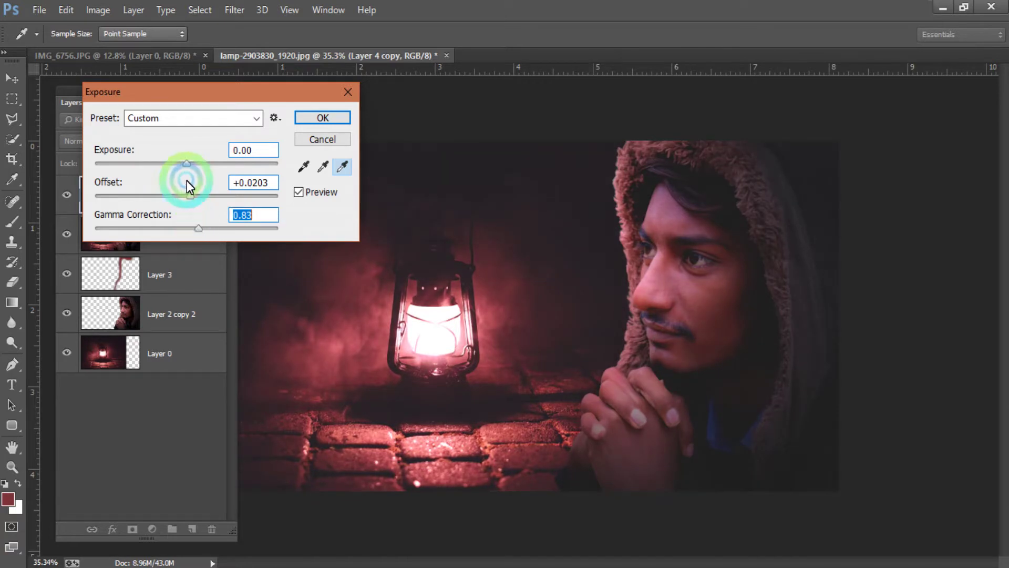
drag(187, 163, 195, 164)
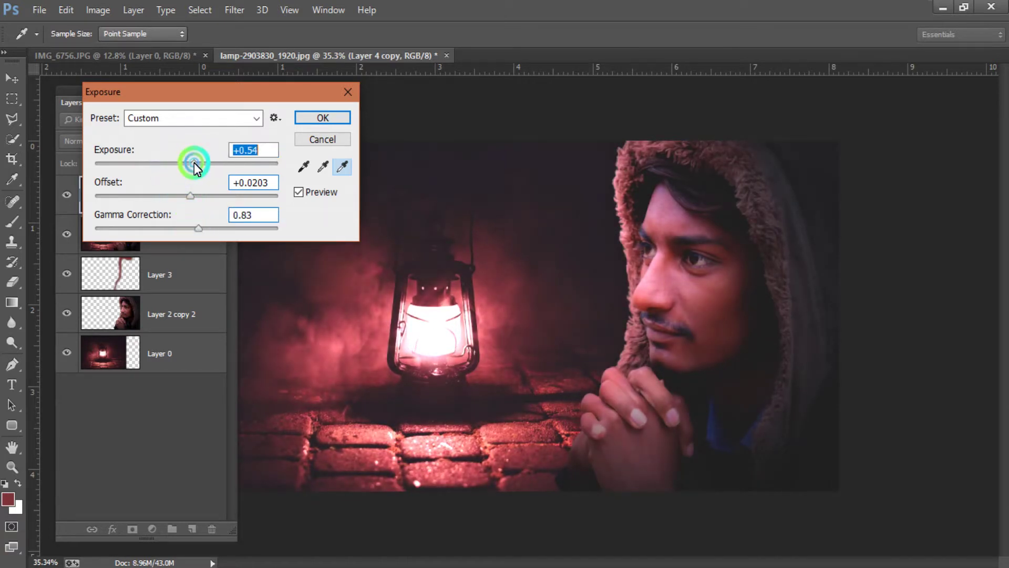
click(306, 117)
- Lower Layer 4 copy's opacity and set its blend mode to Color Dodge
click(136, 182)
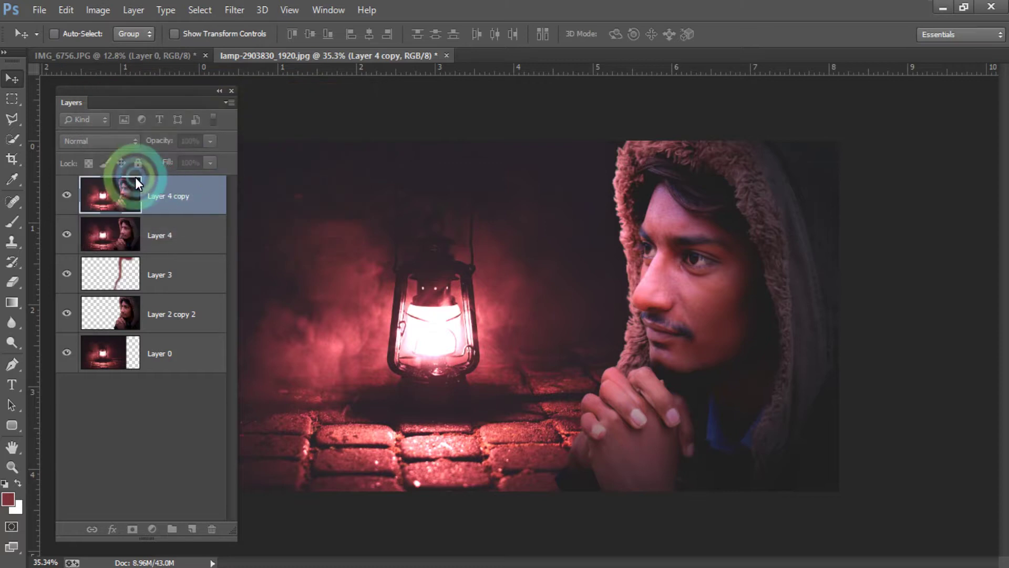
click(115, 197)
click(168, 143)
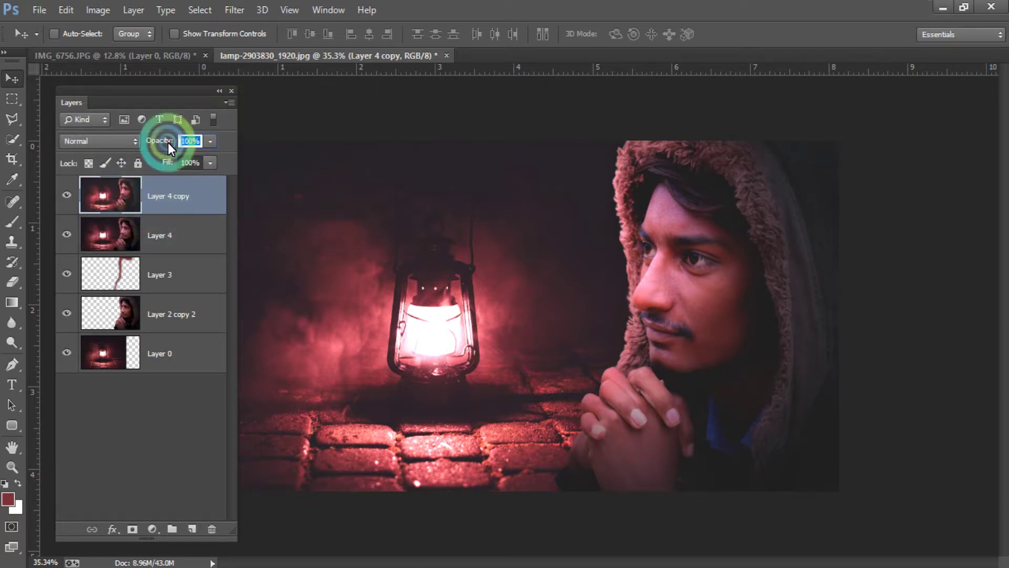
text(20)
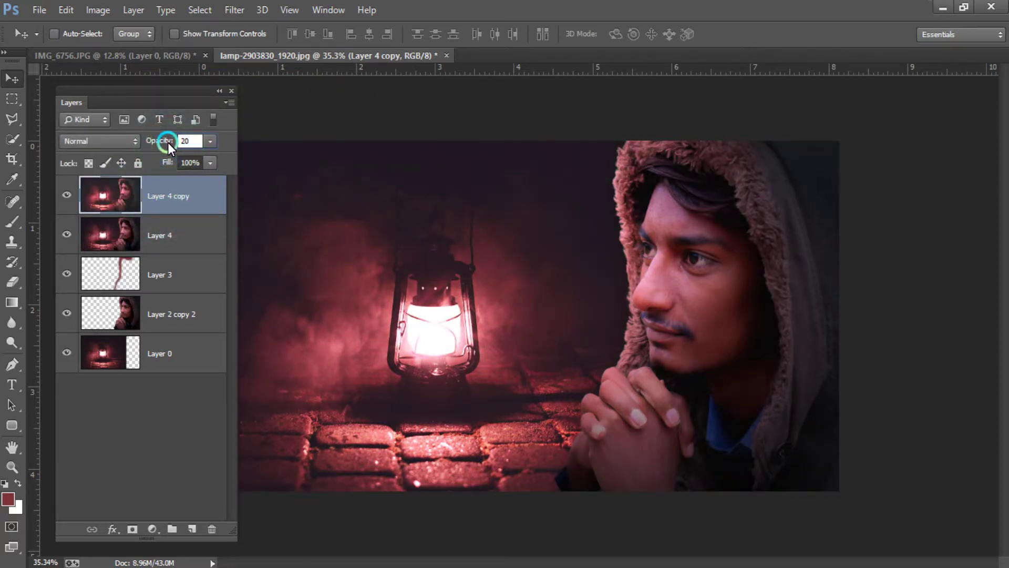
key(Return)
click(130, 142)
scroll(130, 143, down, 2)
scroll(130, 143, down, 2)
scroll(130, 143, down, 2)
scroll(131, 143, down, 1)
scroll(130, 143, down, 2)
scroll(131, 143, down, 1)
scroll(131, 143, up, 1)
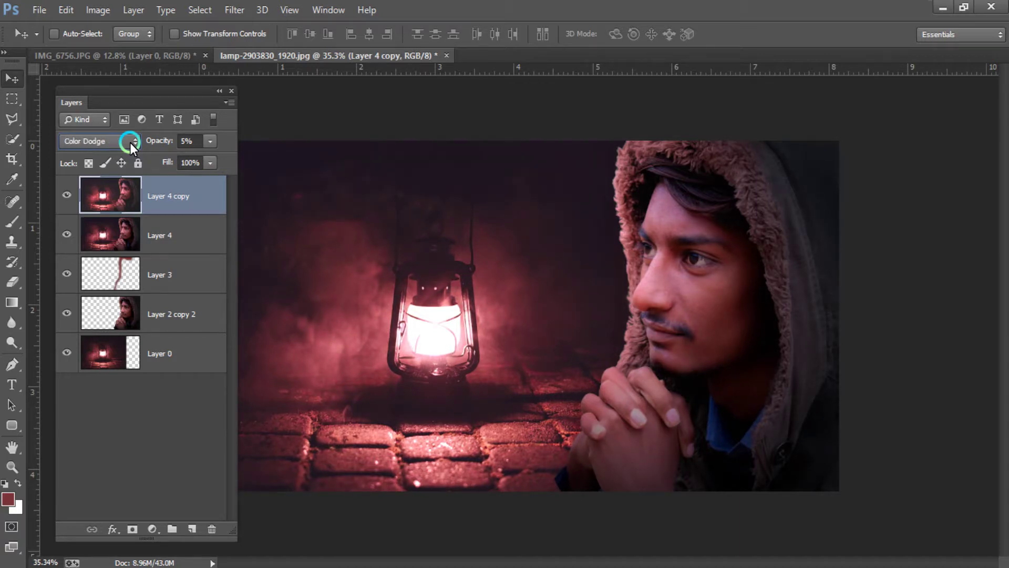
- Hide the panels and zoom in close on the man's eye and face
click(233, 92)
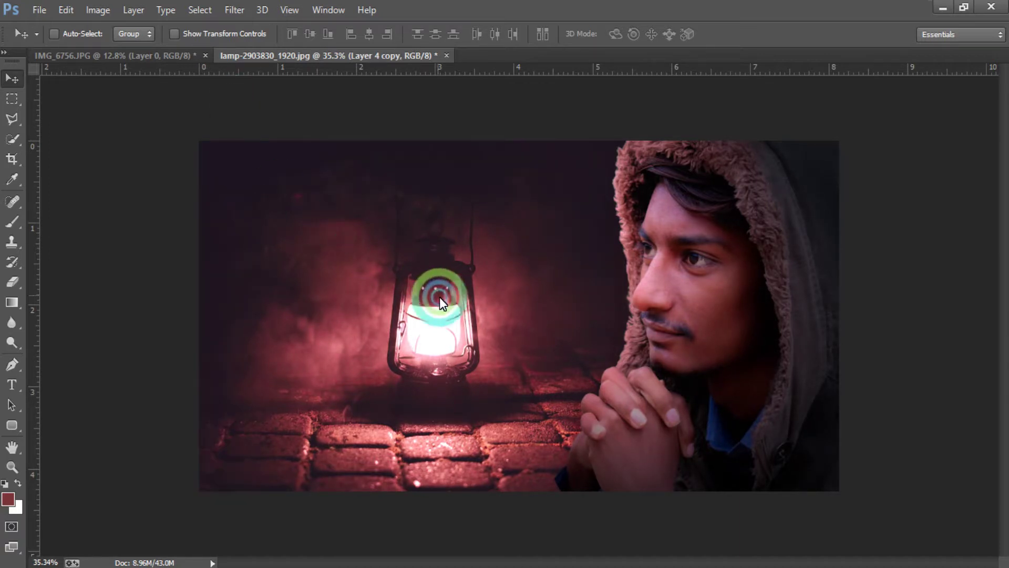
scroll(439, 298, down, 2)
scroll(442, 298, up, 1)
scroll(443, 297, up, 1)
scroll(440, 297, up, 1)
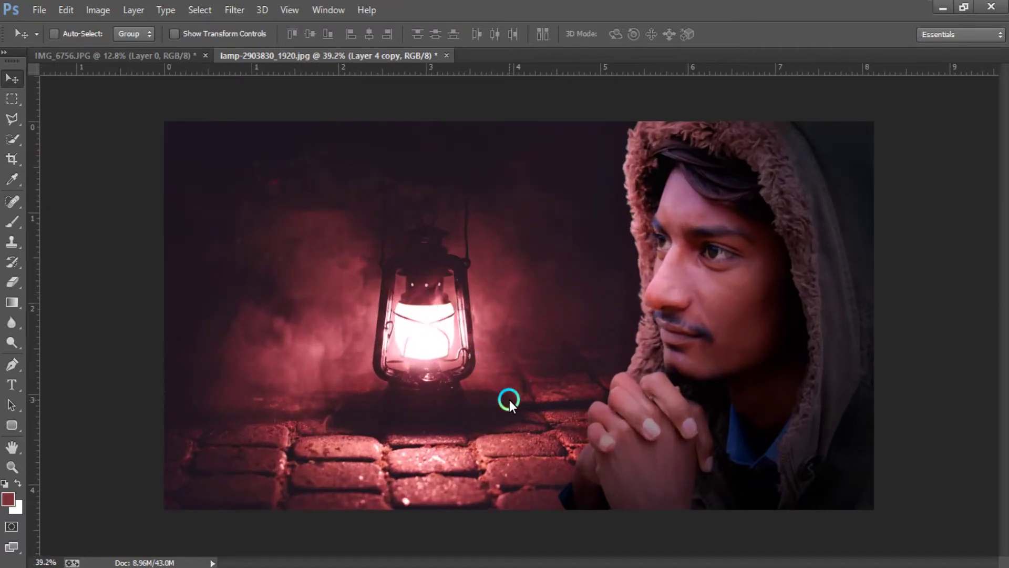
scroll(712, 271, up, 1)
scroll(714, 280, up, 1)
scroll(715, 280, up, 1)
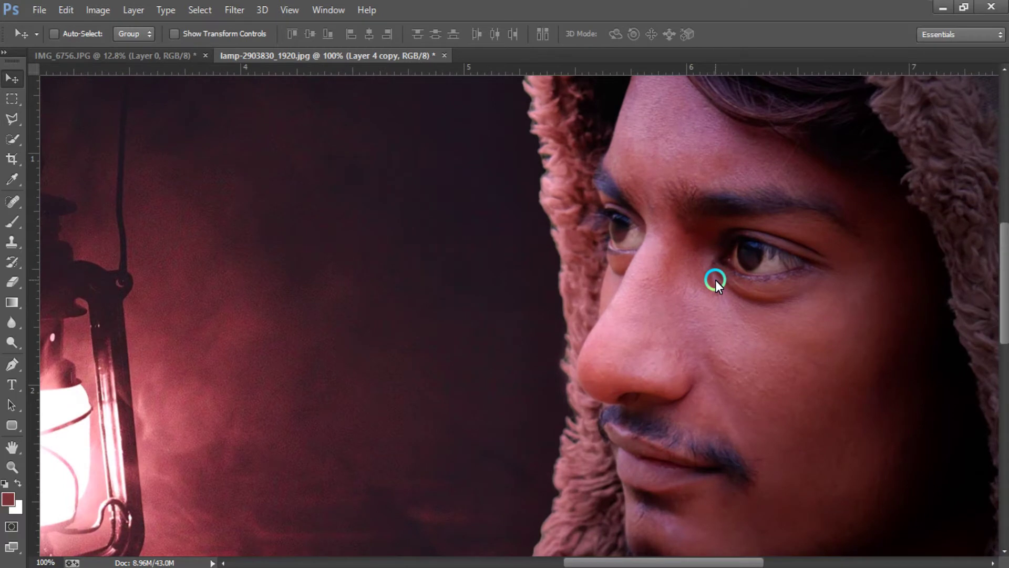
- Create a new empty Layer 5 above Layer 4 copy for brushing
key(i)
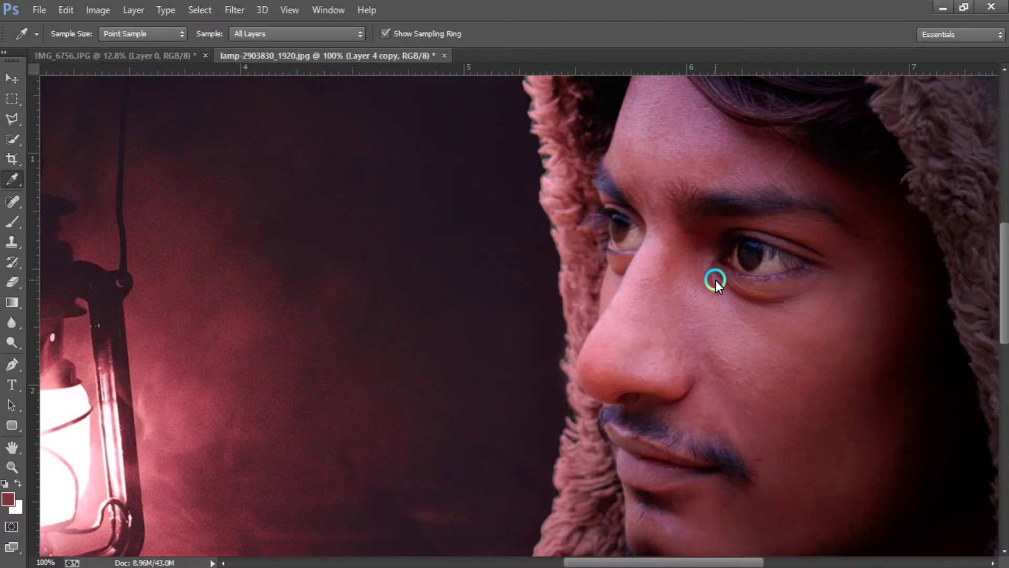
key(b)
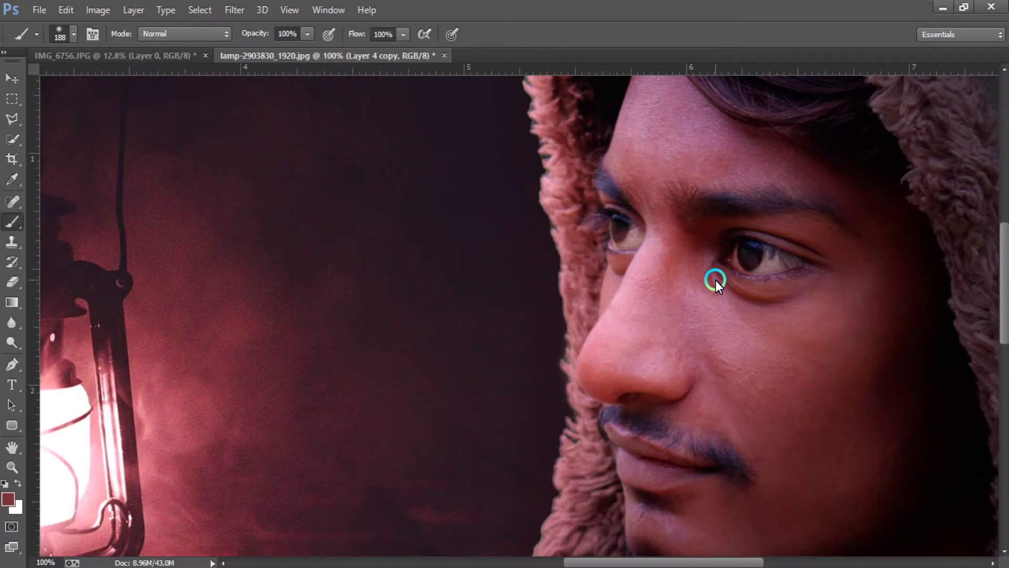
key(F7)
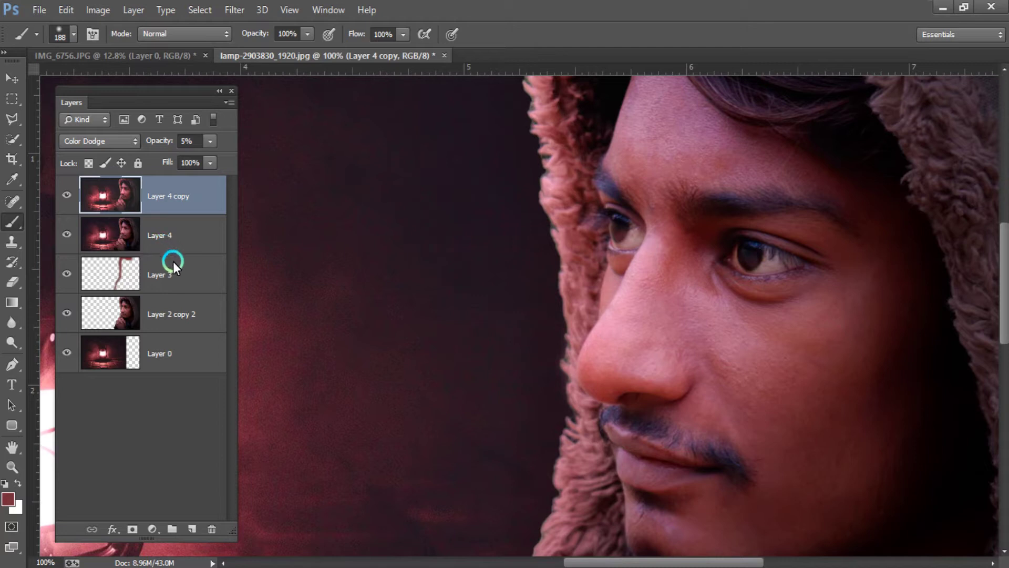
key(ctrl+shift+n)
key(Return)
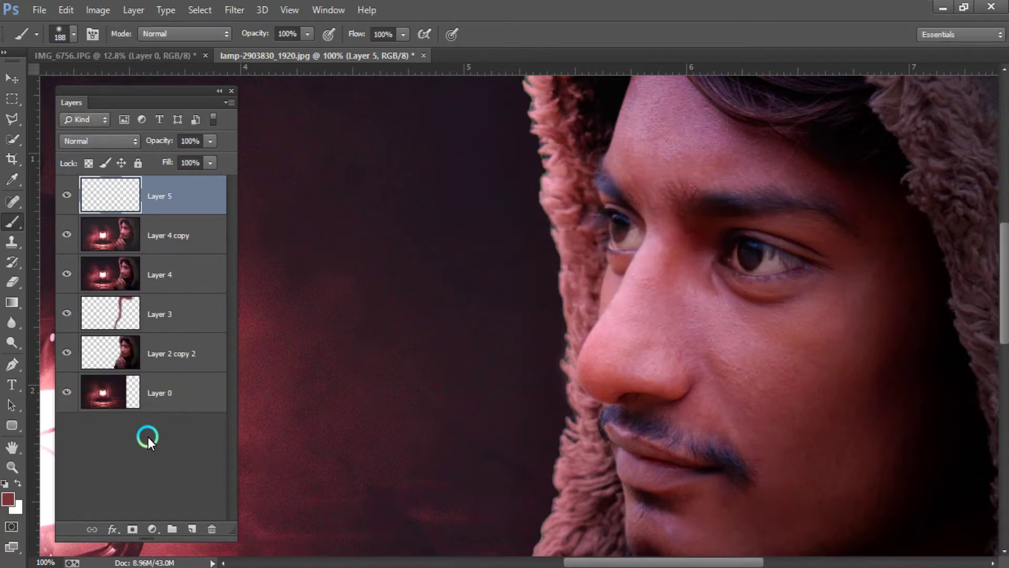
- Sample a light pink skin tone and paint it over the forehead, eye, nose and cheek
click(8, 498)
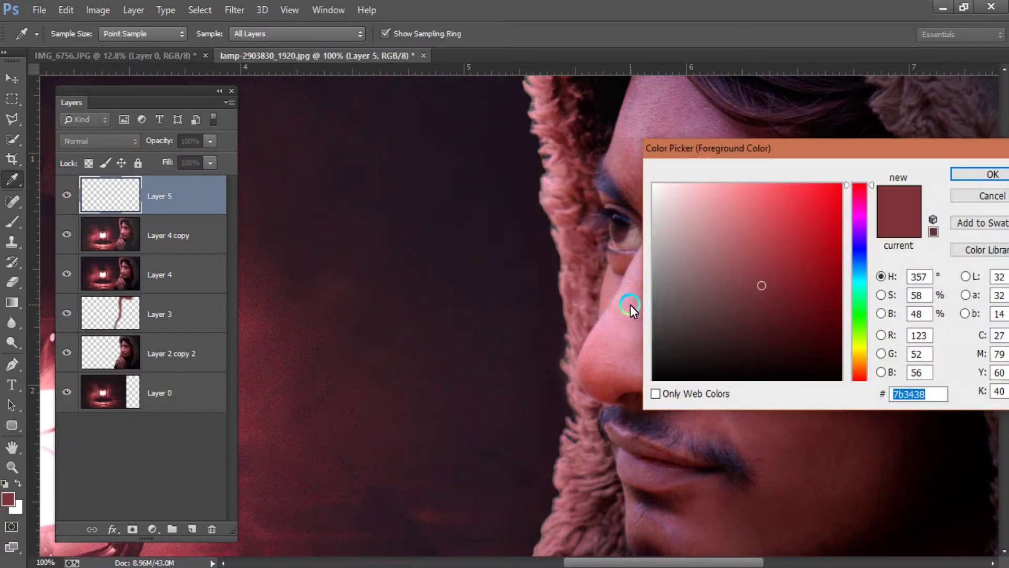
click(630, 303)
key(Return)
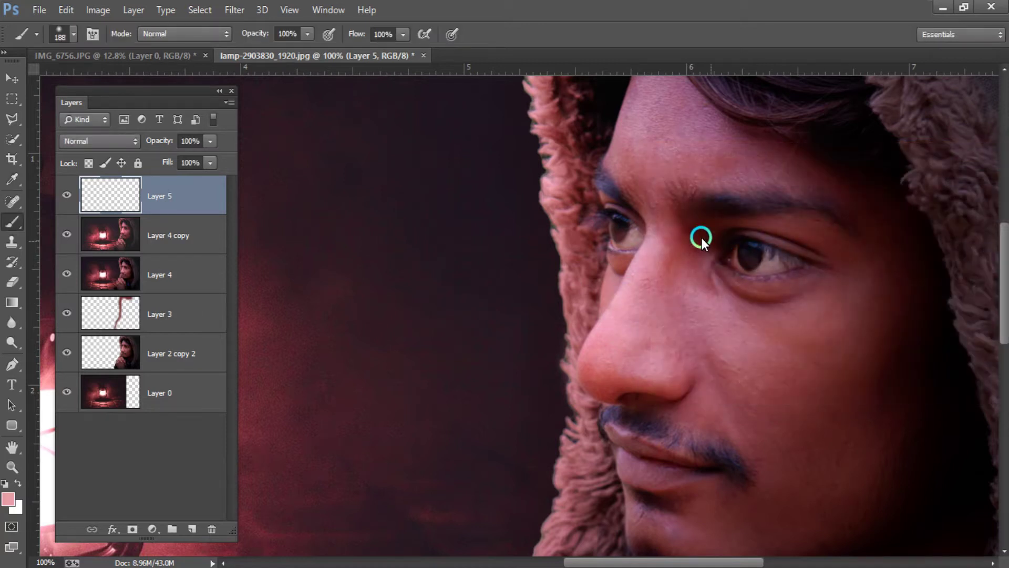
click(670, 148)
click(657, 126)
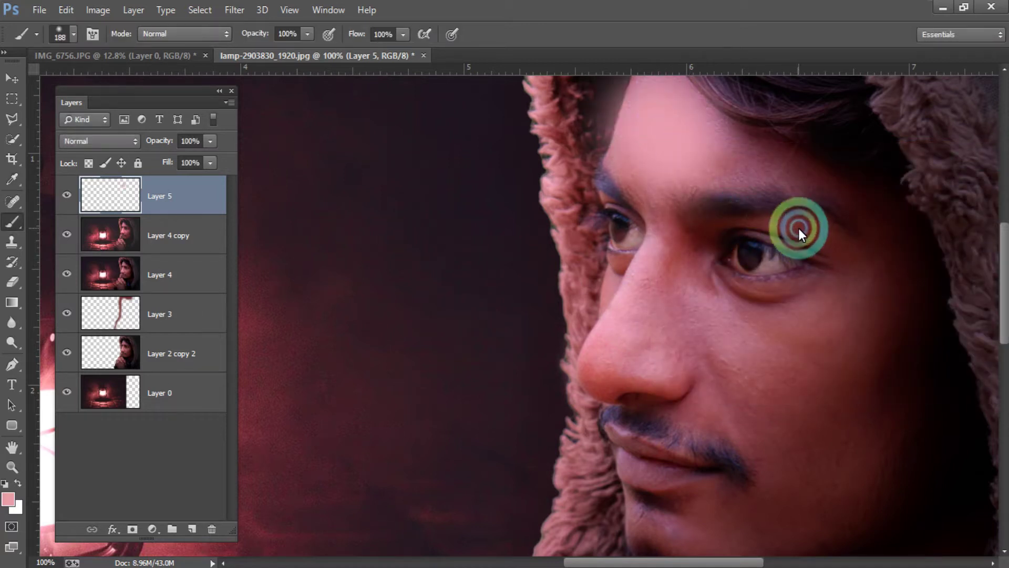
mouse_move(741, 164)
mouse_down()
mouse_move(856, 471)
mouse_move(717, 528)
mouse_move(695, 522)
mouse_up()
mouse_move(659, 389)
mouse_down()
mouse_move(840, 332)
mouse_move(662, 248)
mouse_move(602, 354)
mouse_move(691, 344)
mouse_up()
- Fade Layer 5's pink face paint to 10% opacity
scroll(692, 343, down, 1)
scroll(691, 344, down, 3)
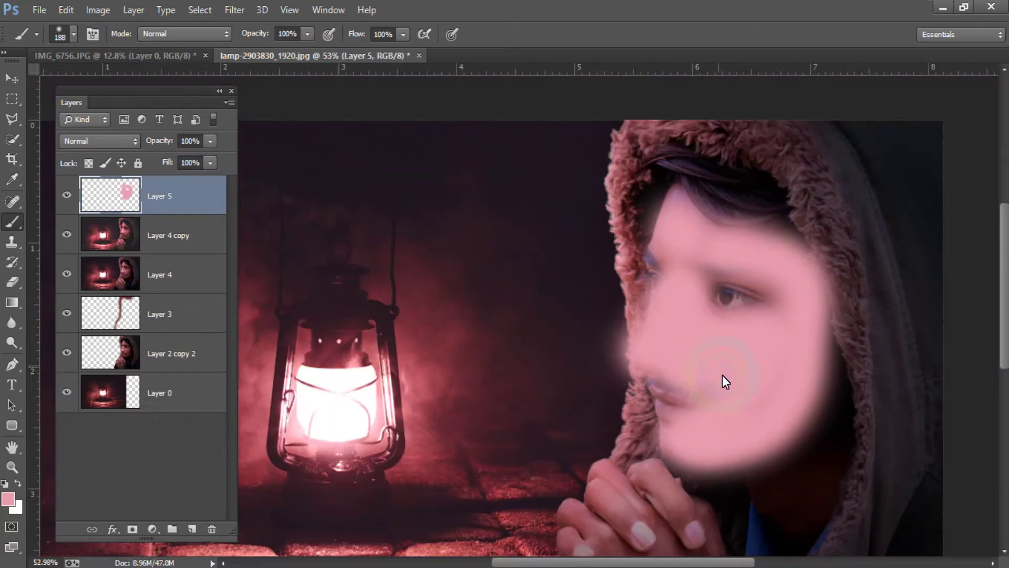
scroll(720, 370, up, 1)
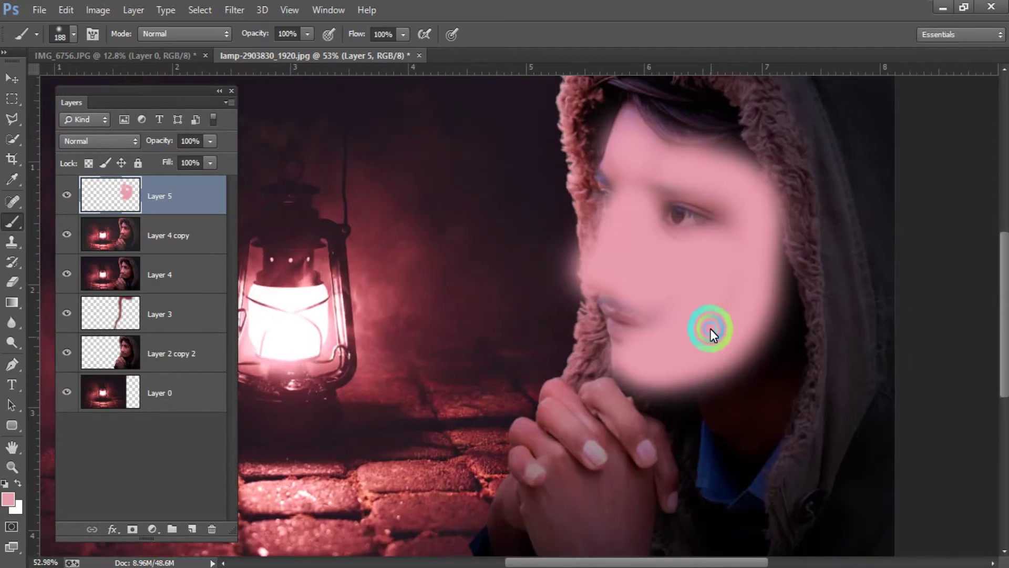
click(210, 142)
mouse_move(186, 160)
mouse_down()
mouse_move(138, 154)
mouse_move(145, 148)
mouse_up()
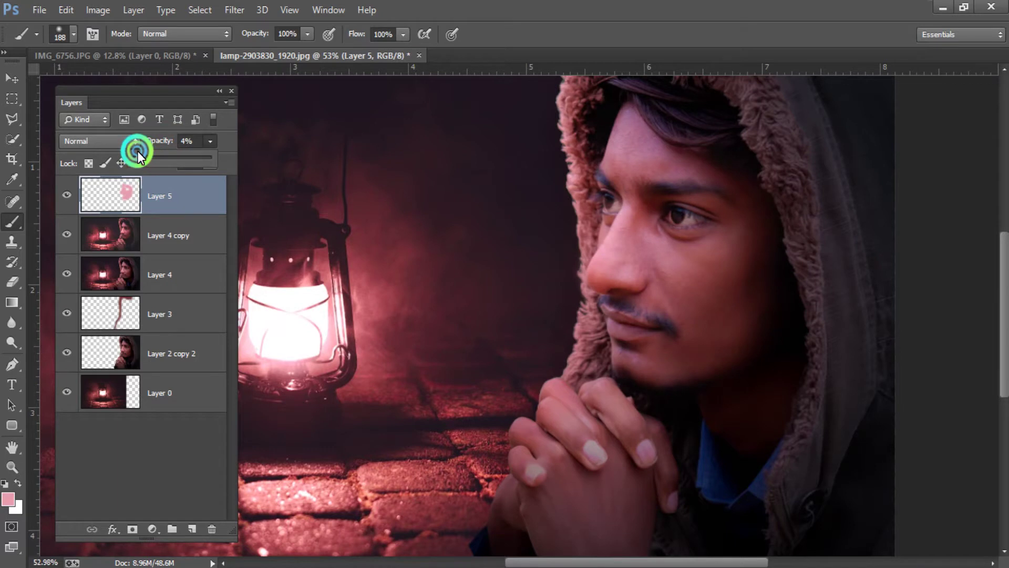
click(191, 142)
text(10)
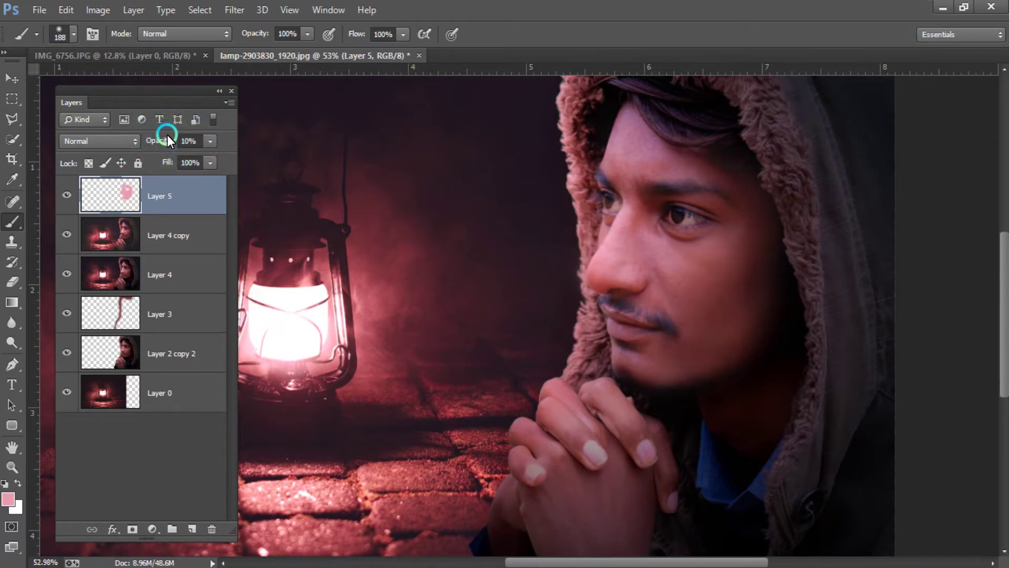
text(e)
- Shrink the eraser and erase Layer 5's pink glow from the hair beside the face and eye
scroll(783, 165, up, 2)
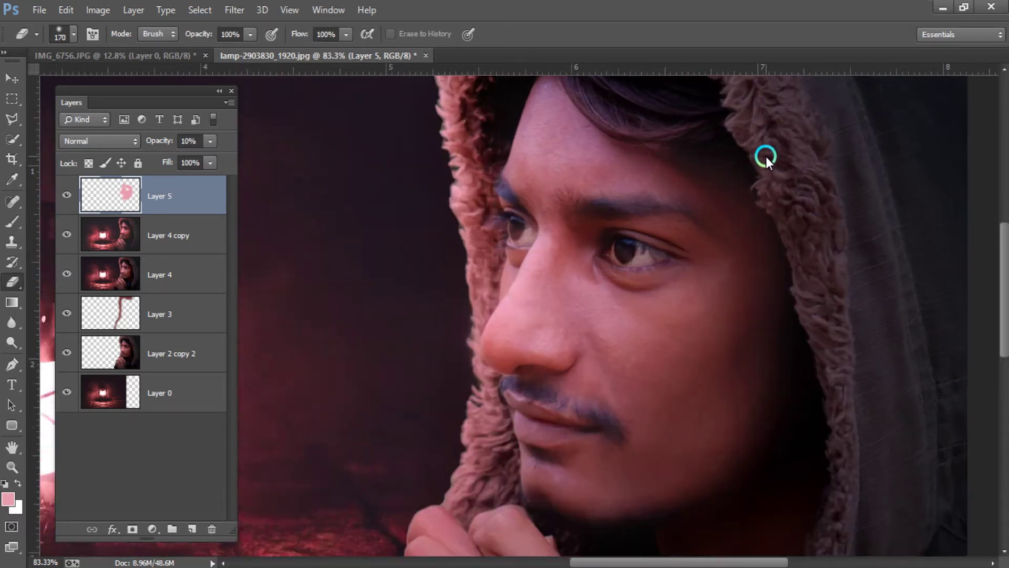
scroll(766, 156, up, 1)
scroll(745, 157, up, 1)
key(bracketleft)
key(bracketleft)
key(bracketleft)
key(bracketleft)
mouse_move(733, 229)
mouse_down()
mouse_move(567, 167)
mouse_move(791, 310)
mouse_up()
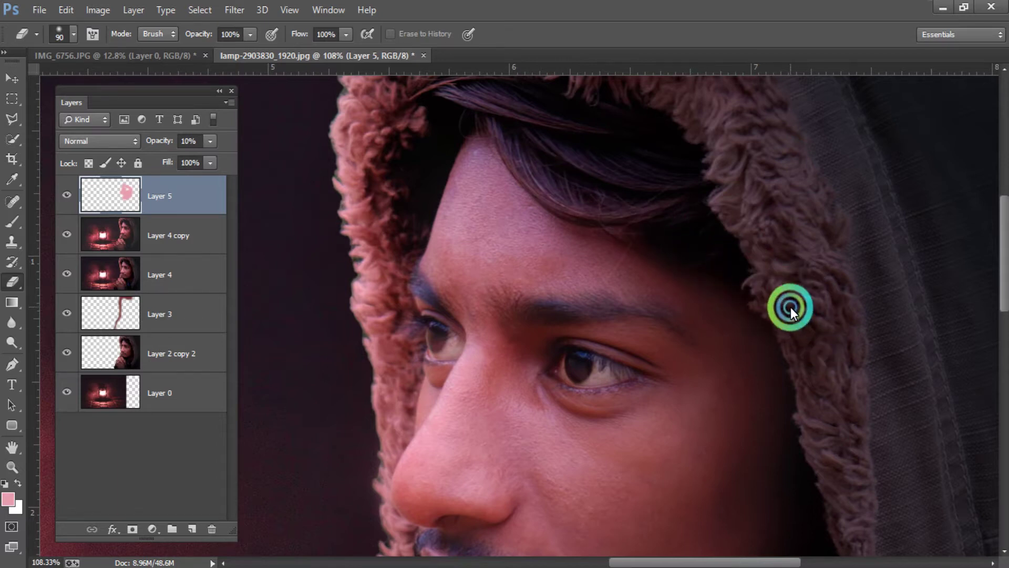
mouse_move(791, 310)
mouse_down()
mouse_move(623, 394)
mouse_move(581, 297)
mouse_move(538, 249)
mouse_move(631, 260)
mouse_move(398, 254)
mouse_move(388, 232)
mouse_move(477, 402)
mouse_move(417, 345)
mouse_move(375, 370)
mouse_move(484, 450)
mouse_move(450, 449)
mouse_move(488, 348)
mouse_move(518, 463)
mouse_move(429, 429)
mouse_move(410, 388)
mouse_move(422, 382)
mouse_up()
scroll(436, 425, down, 2)
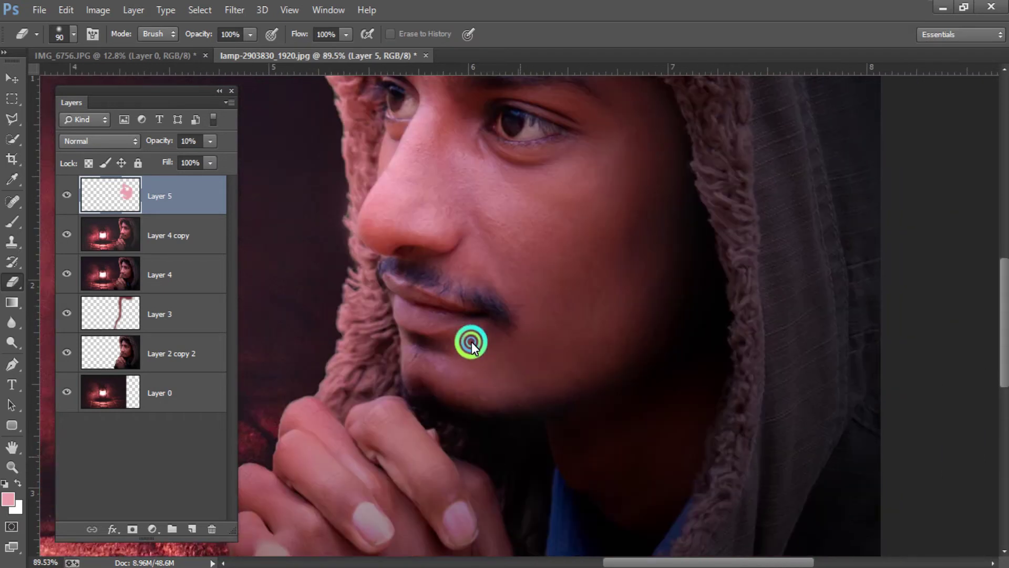
drag(473, 341, 640, 293)
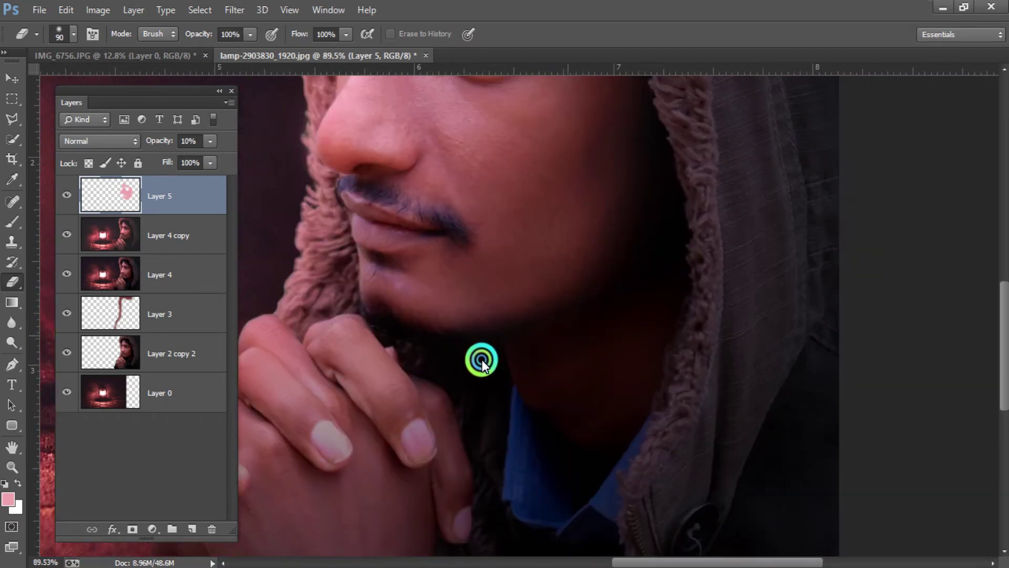
scroll(577, 413, down, 2)
scroll(576, 412, down, 1)
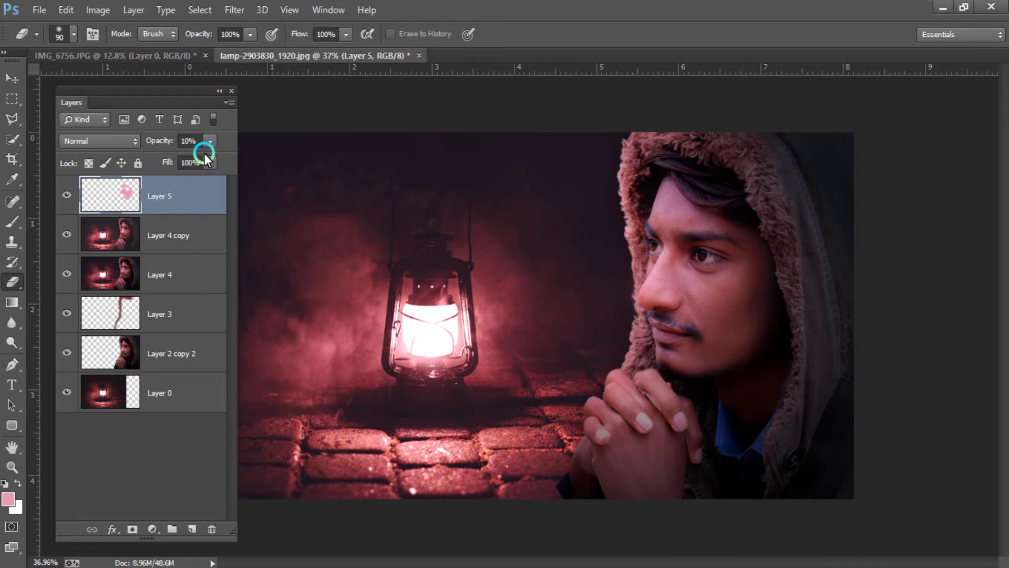
- Apply a Levels adjustment with the black input raised to 31
click(12, 79)
key(ctrl+l)
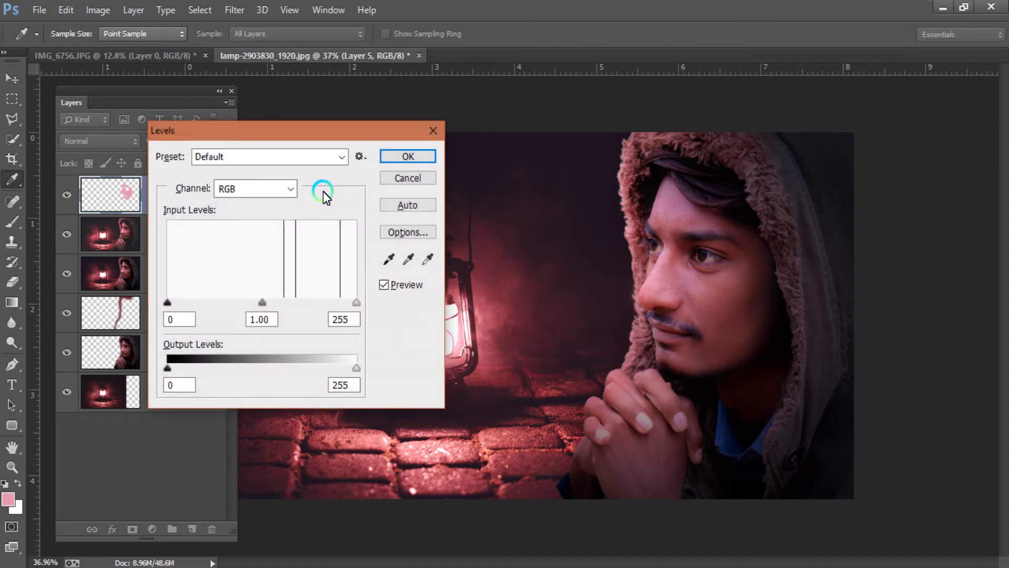
drag(168, 304, 189, 310)
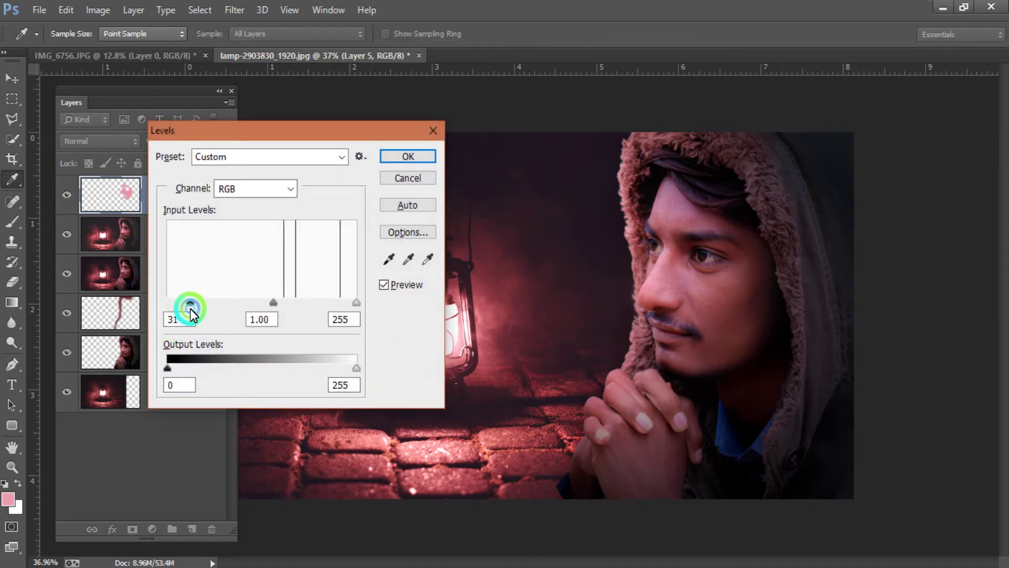
click(408, 158)
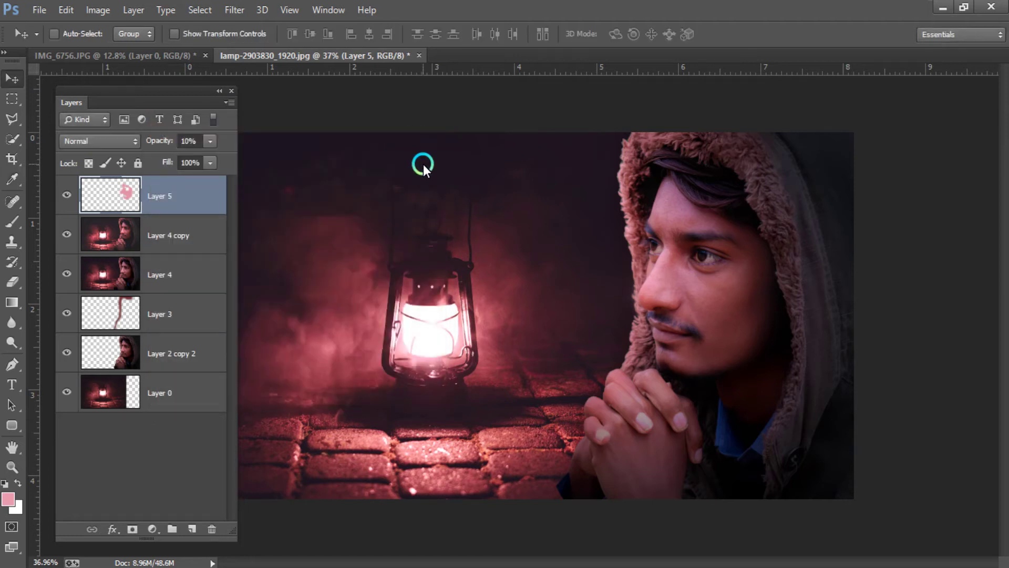
- Hide the Layers panel, glance at IMG_6756.JPG, then return to the lamp-2903830 composite
scroll(474, 283, down, 2)
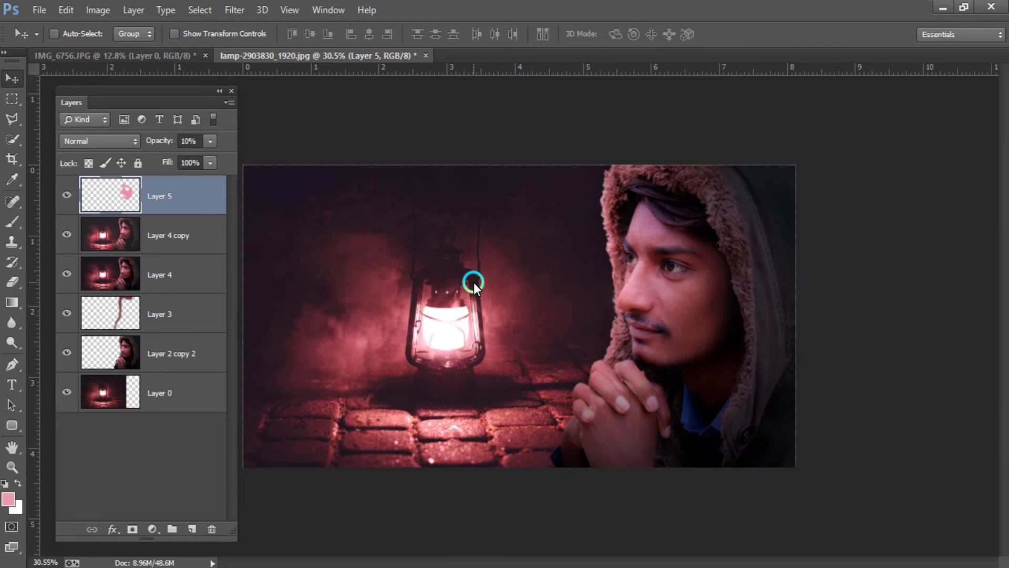
click(227, 90)
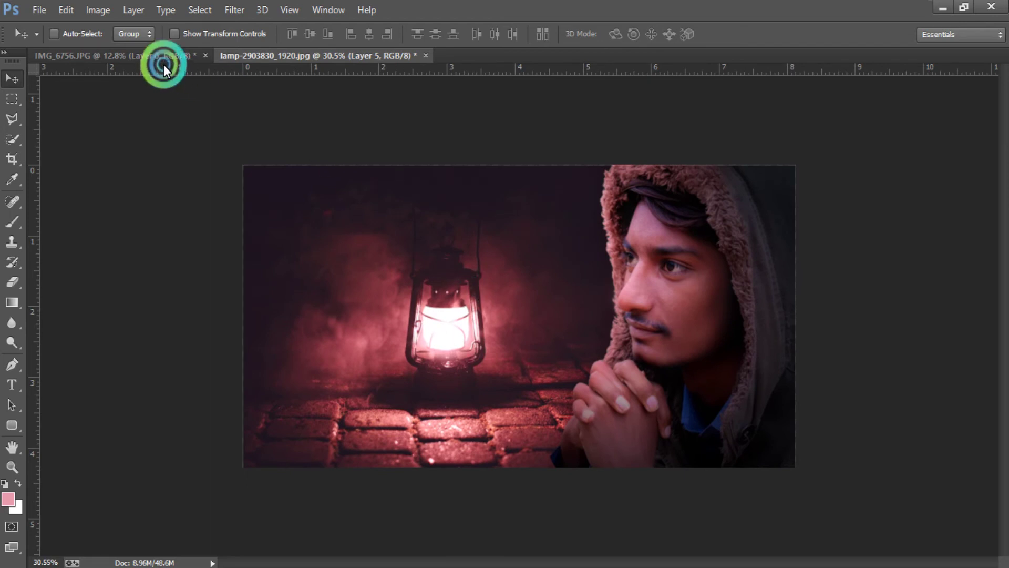
click(159, 54)
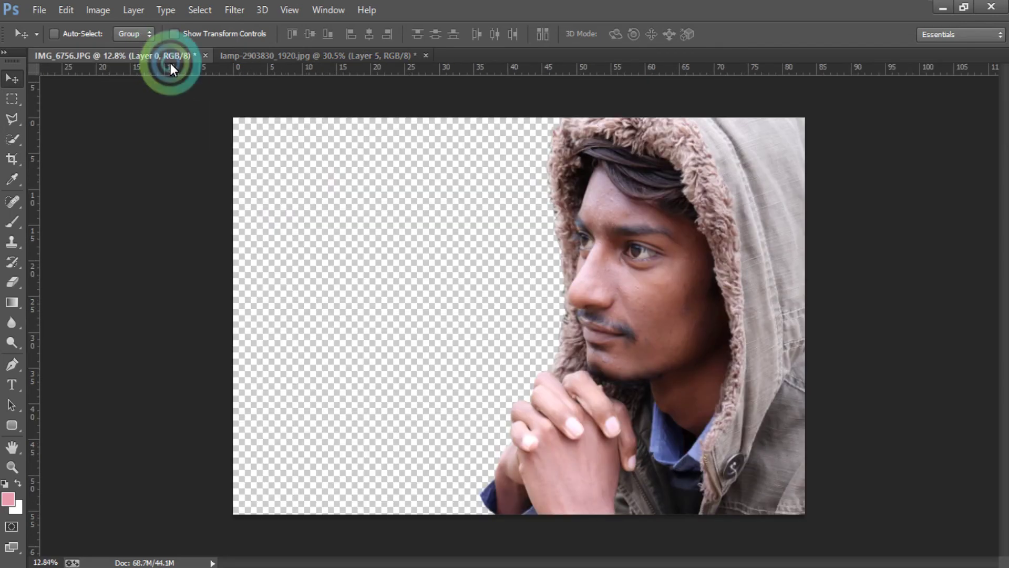
click(316, 56)
scroll(554, 340, up, 1)
scroll(556, 337, up, 1)
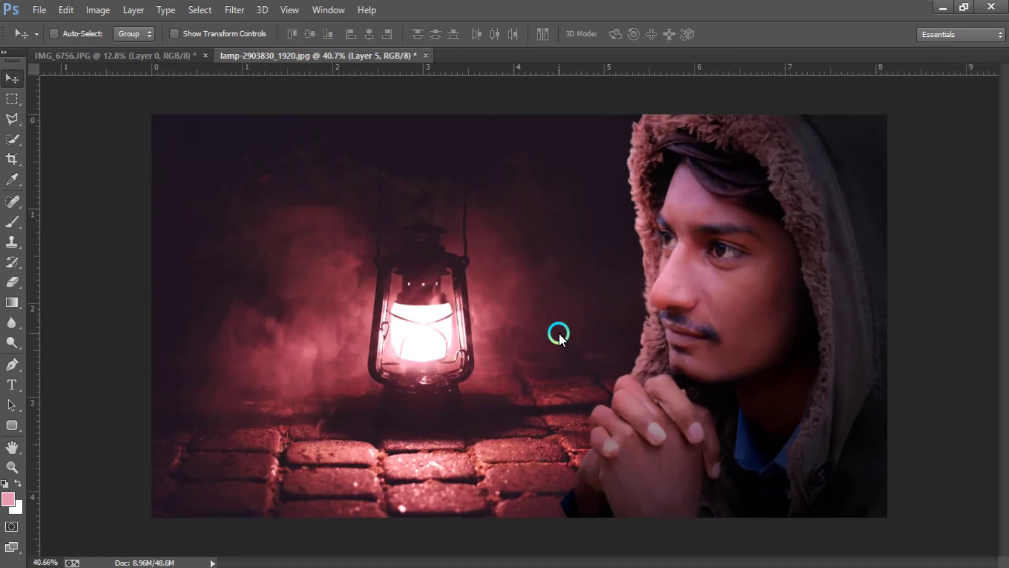